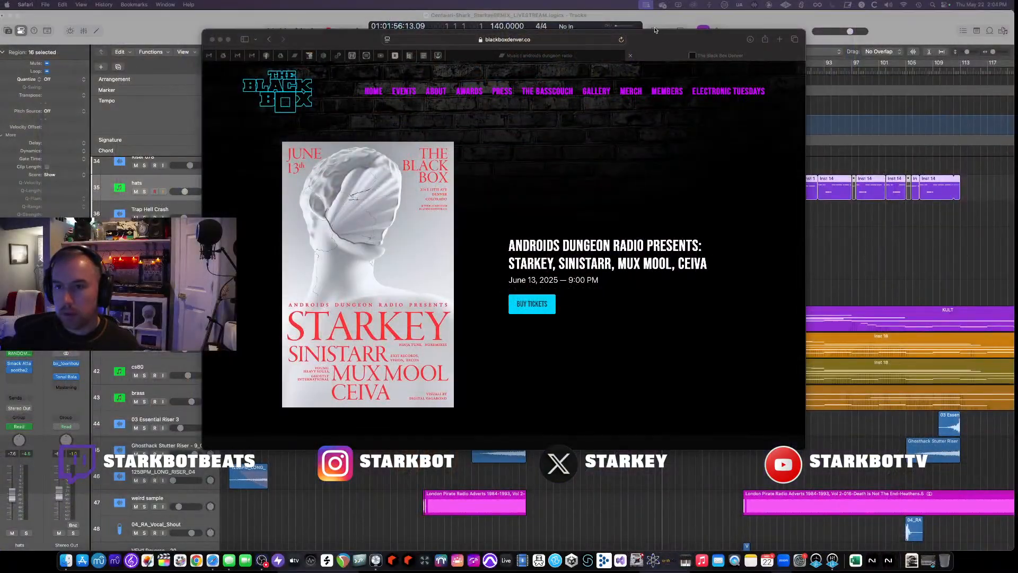
Reposition and enlarge the browser window and show the androids dungeon radio music page on Bandcamp.
left_click_drag(660, 34, 531, 23)
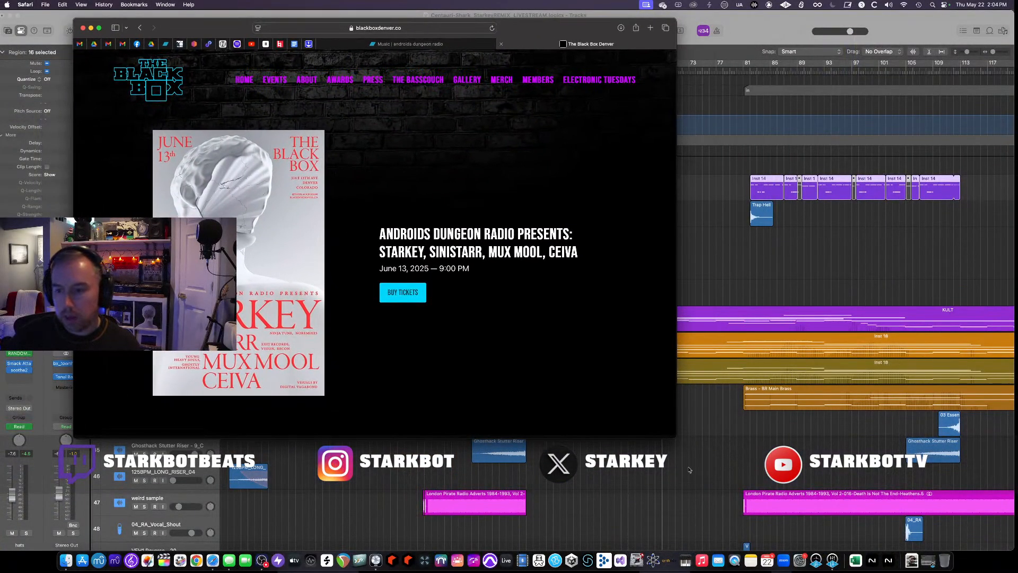
left_click_drag(675, 437, 804, 496)
left_click(418, 44)
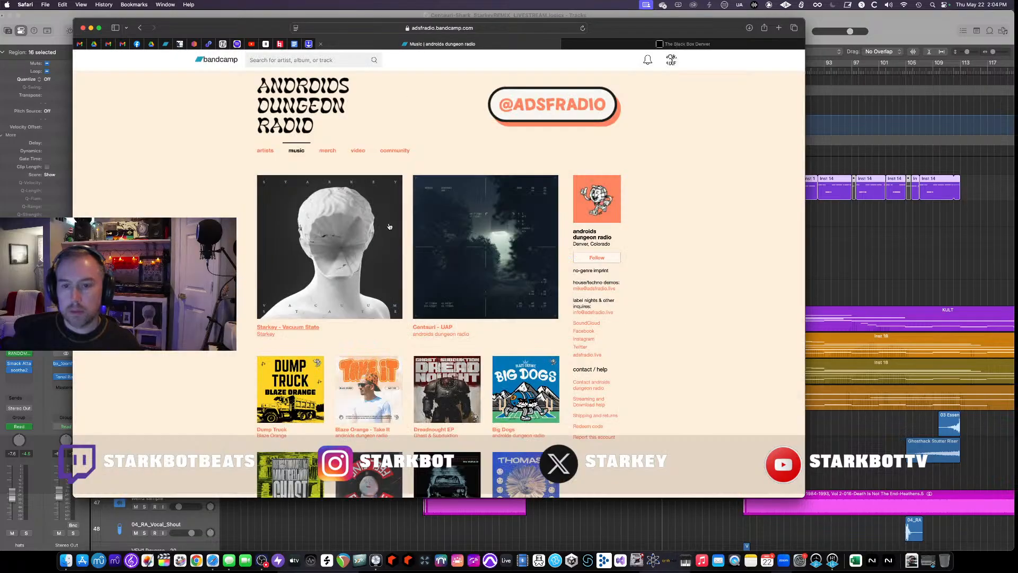
Open the Starkey - Vacuum State album and look over its formats, track list and credits.
left_click(323, 241)
scroll(332, 252, "down", 3)
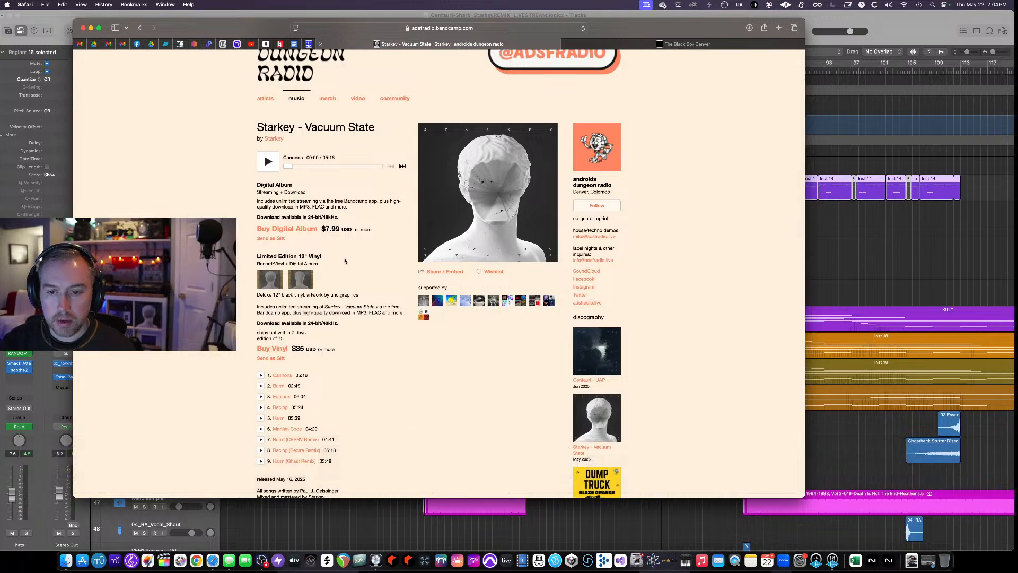
scroll(345, 261, "down", 3)
scroll(355, 305, "up", 4)
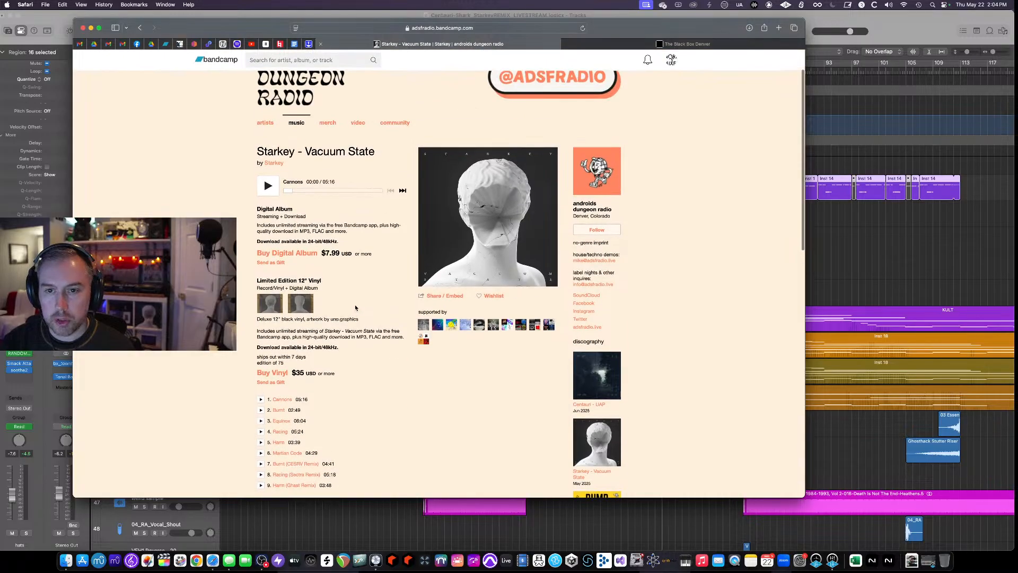
scroll(355, 308, "down", 4)
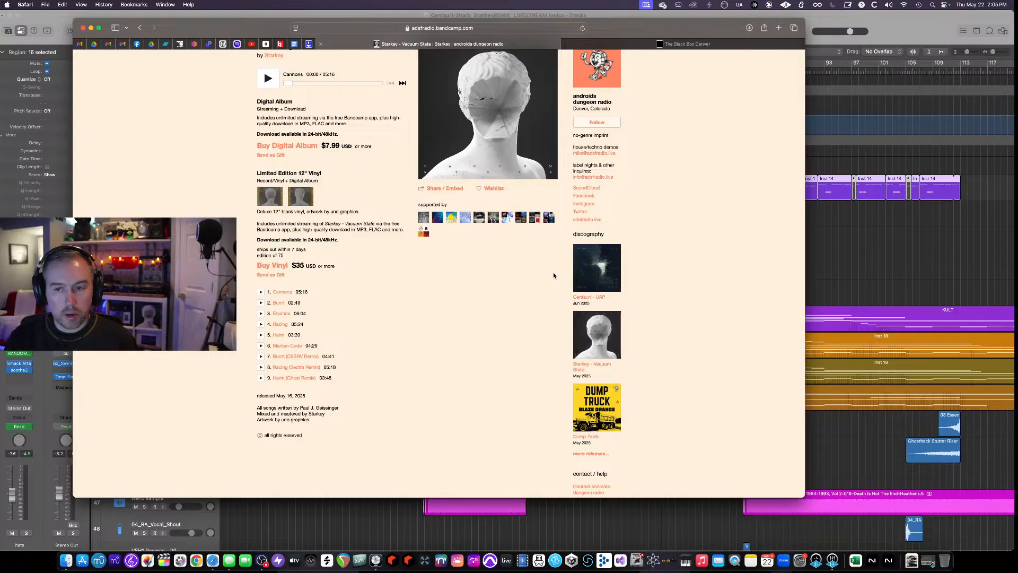
Open the Centauri - UAP release from the discography and look down to its track list.
left_click(601, 273)
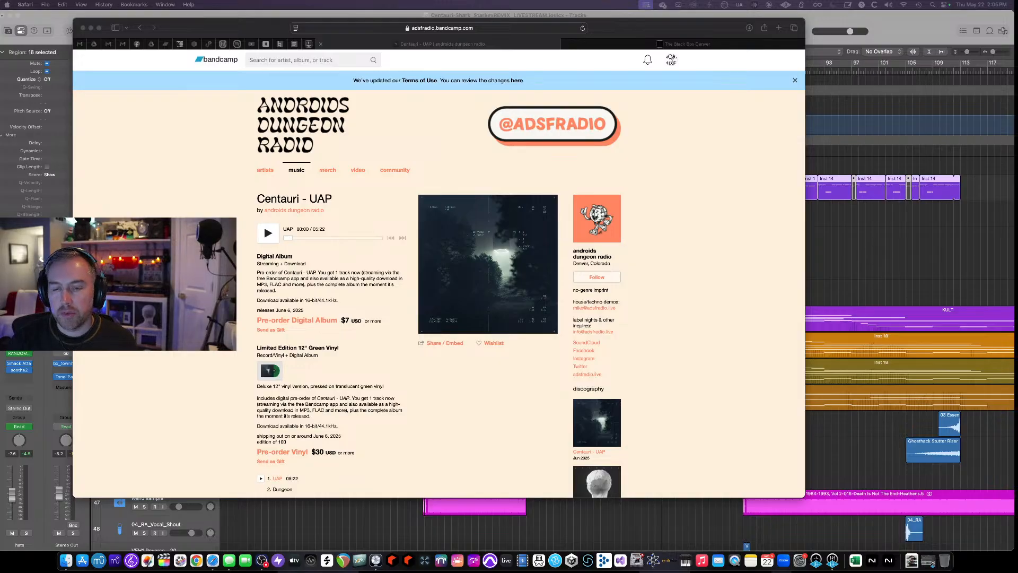
scroll(475, 268, "down", 5)
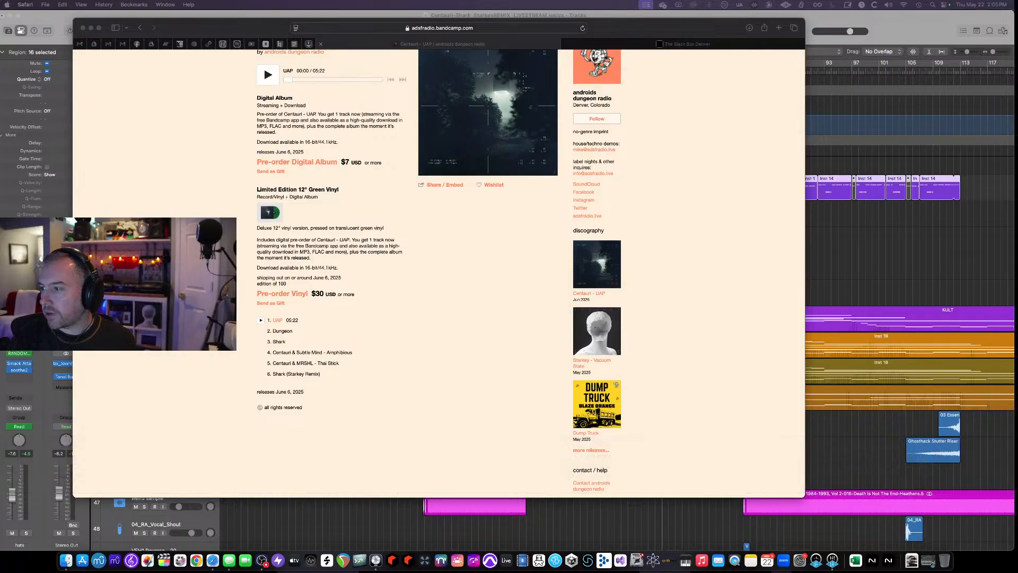
Switch to the QuickTime player holding A3 - Centauri - Shark.wav and park it by the browser window's edge.
left_click_drag(483, 571, 736, 560)
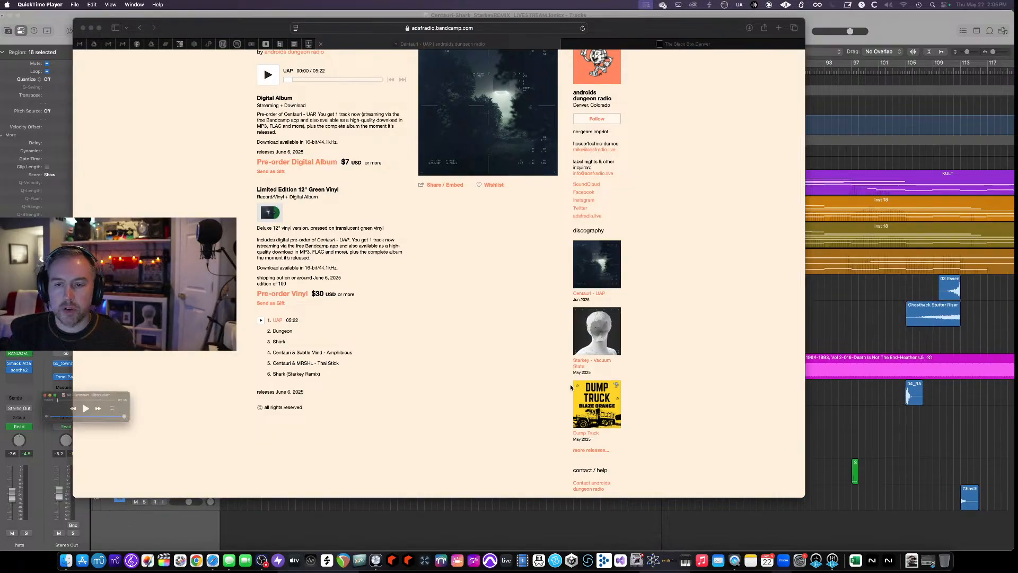
left_click_drag(88, 388, 566, 266)
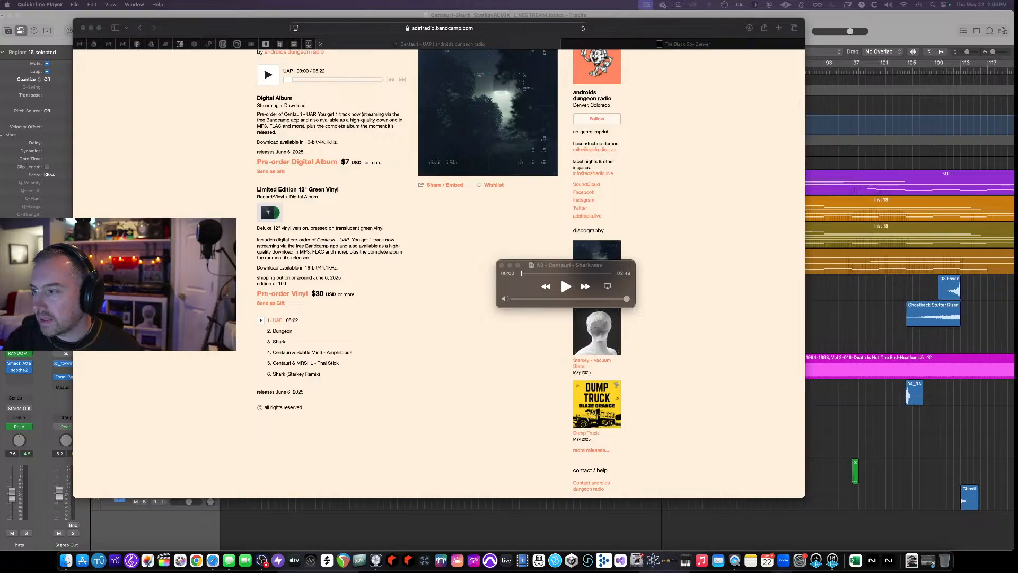
scroll(563, 204, "up", 5)
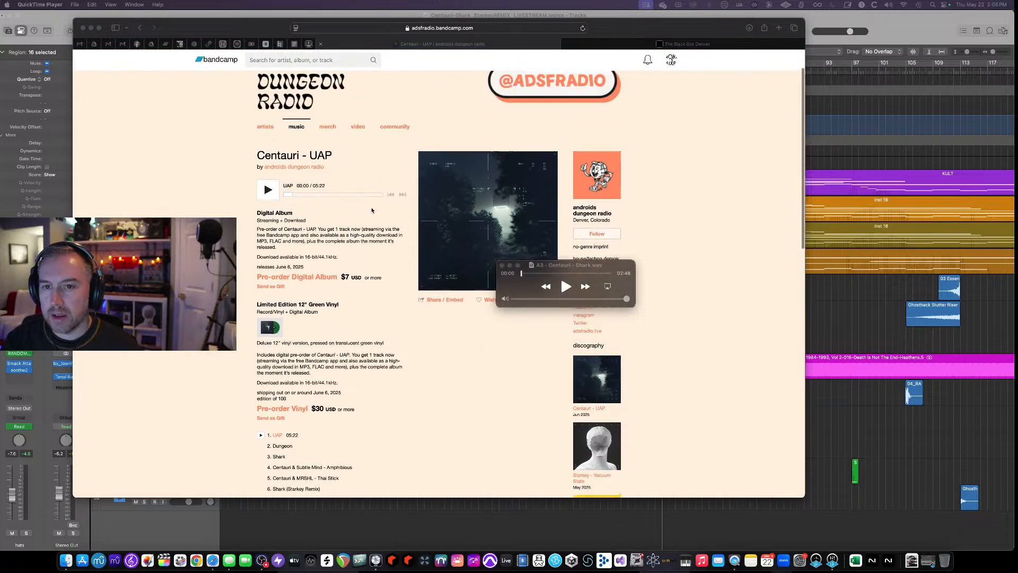
left_click_drag(568, 269, 792, 376)
Return to the browser, narrow its window slightly and review the Centauri - UAP release page.
left_click(452, 380)
scroll(536, 391, "down", 2)
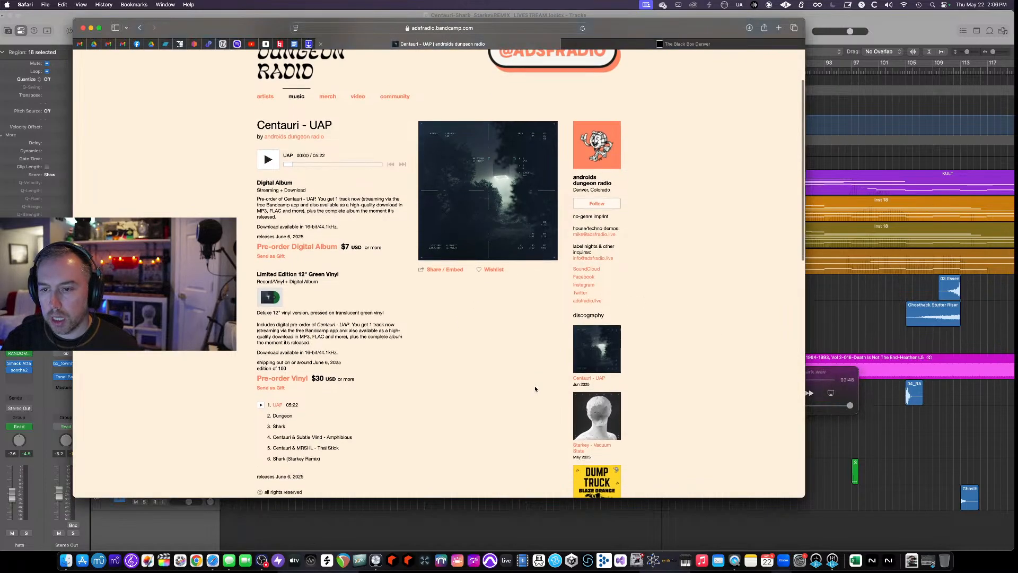
left_click_drag(802, 496, 770, 497)
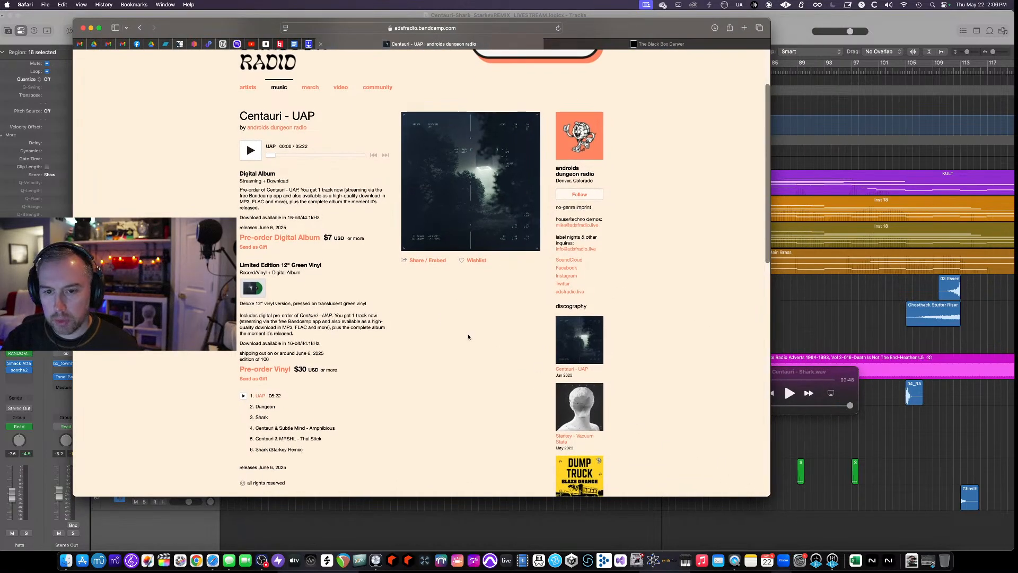
scroll(468, 336, "down", 3)
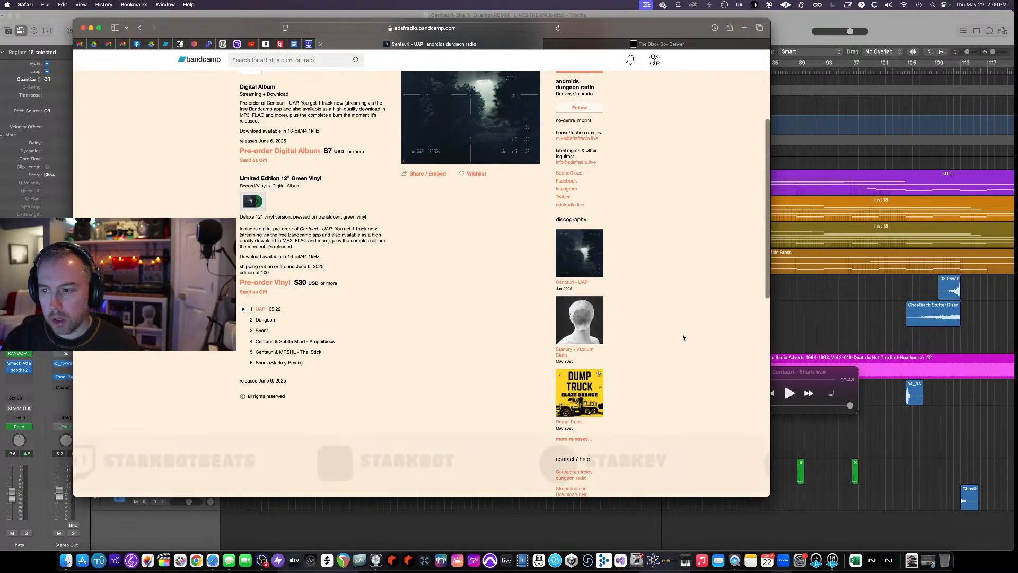
Place the QuickTime player over the release page, lower its volume and play A3 - Centauri - Shark.wav.
left_click_drag(810, 372, 664, 317)
left_click_drag(705, 350, 680, 350)
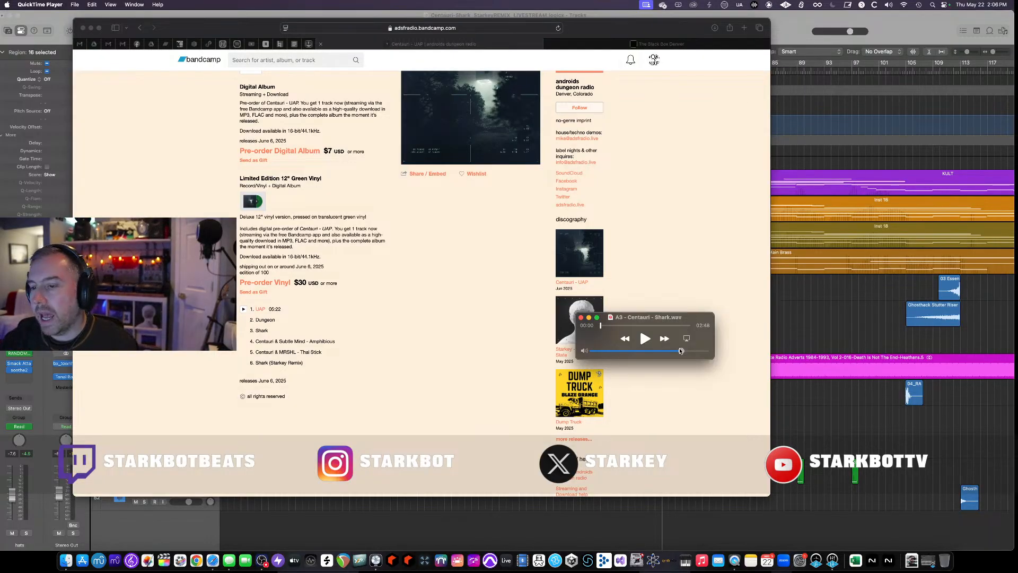
left_click_drag(682, 350, 671, 350)
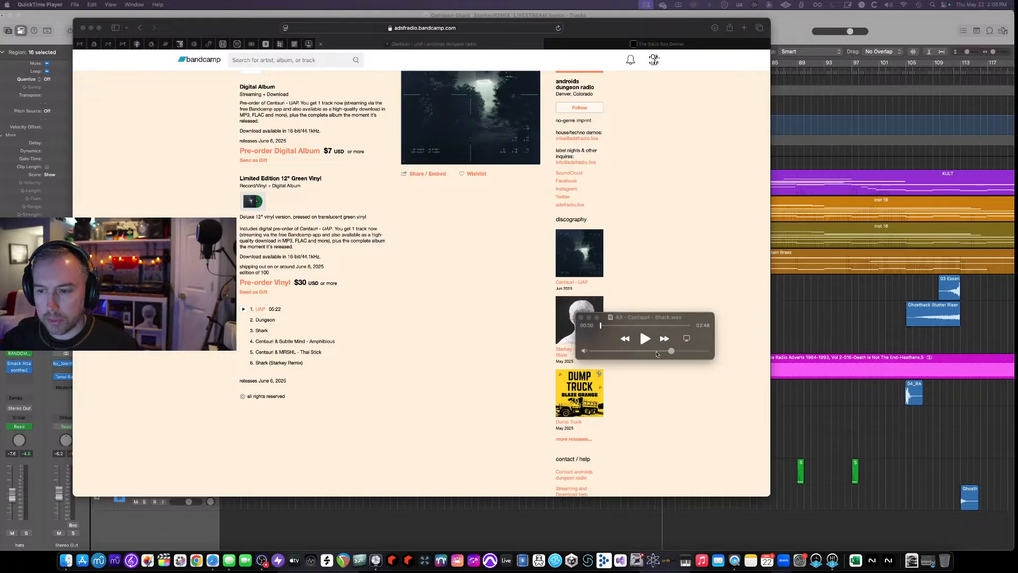
left_click(645, 338)
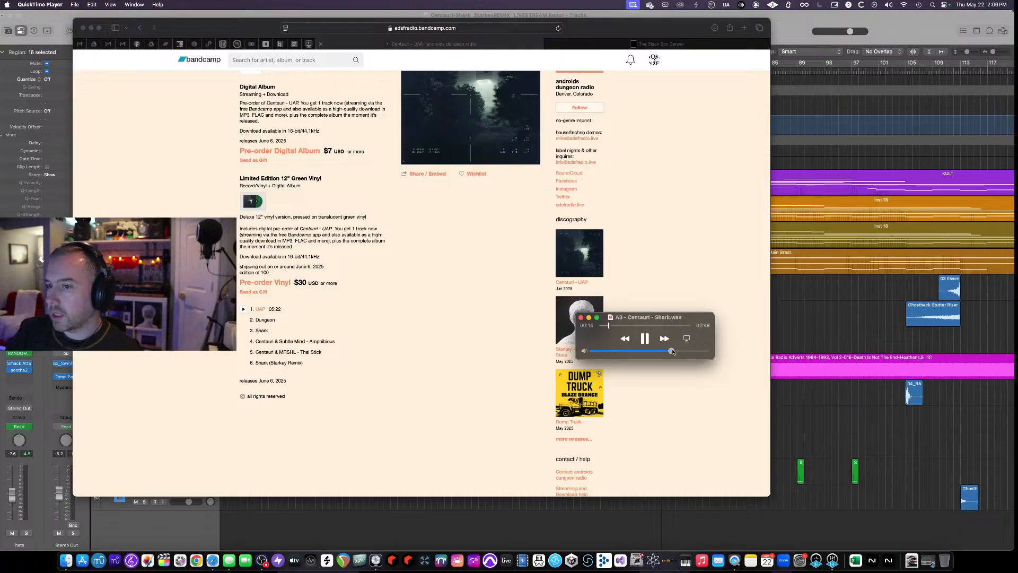
Move the player beside the release page's discography column and raise its playback volume slightly.
left_click_drag(672, 352, 693, 237)
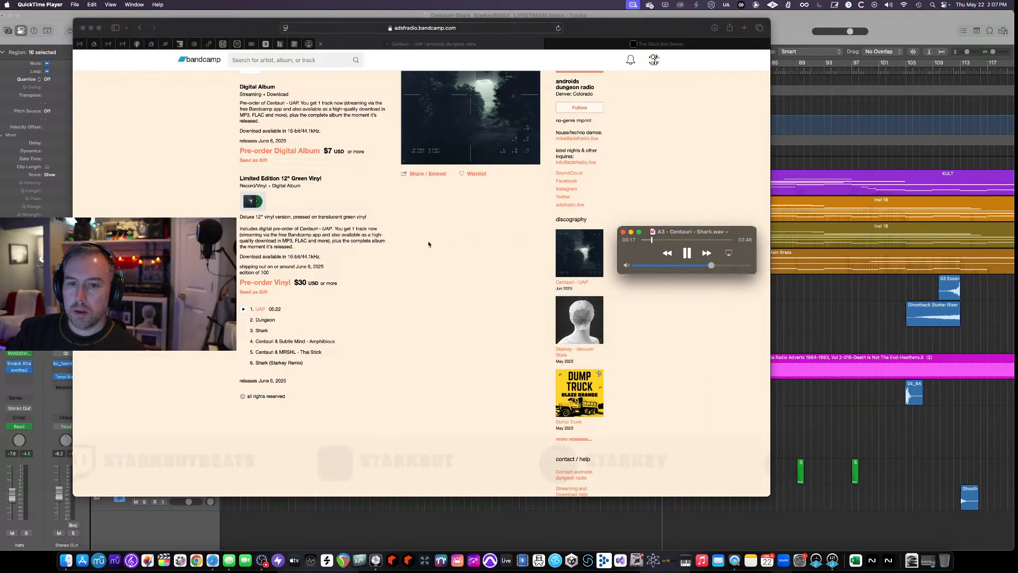
scroll(428, 240, "up", 3)
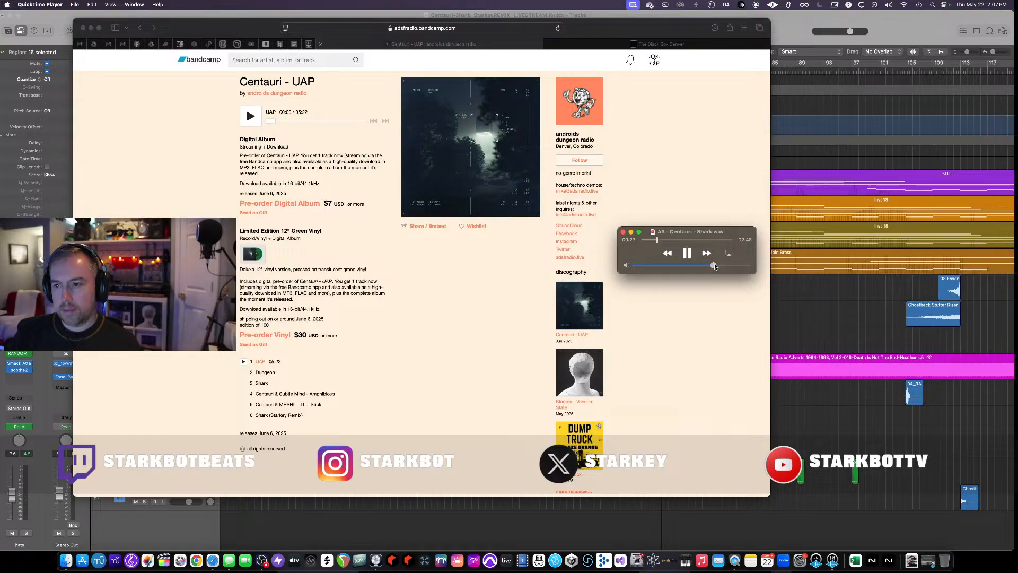
left_click_drag(714, 266, 727, 266)
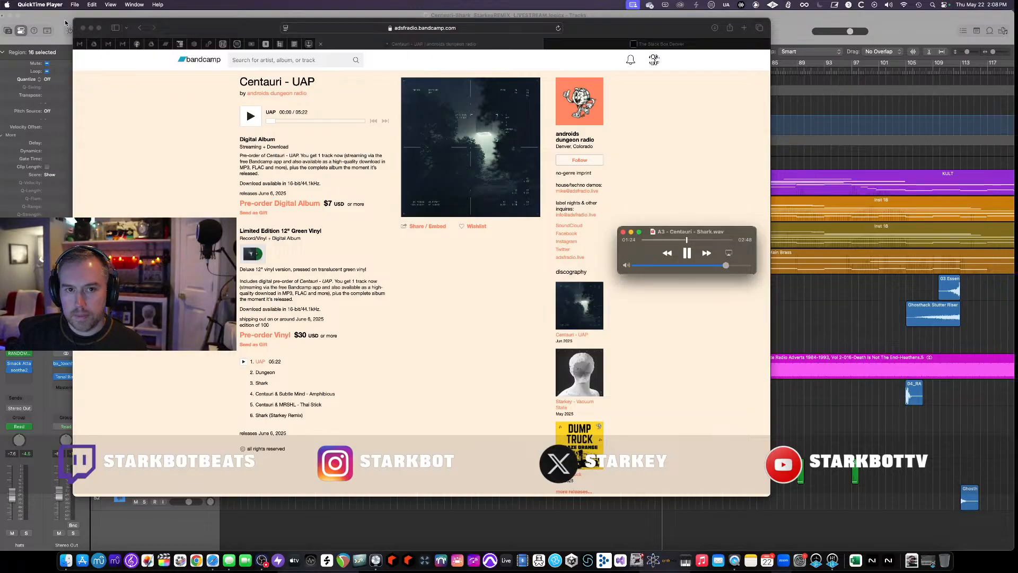
Minimize the browser, finish listening to the original track and switch to the remix project in Logic Pro.
left_click(91, 28)
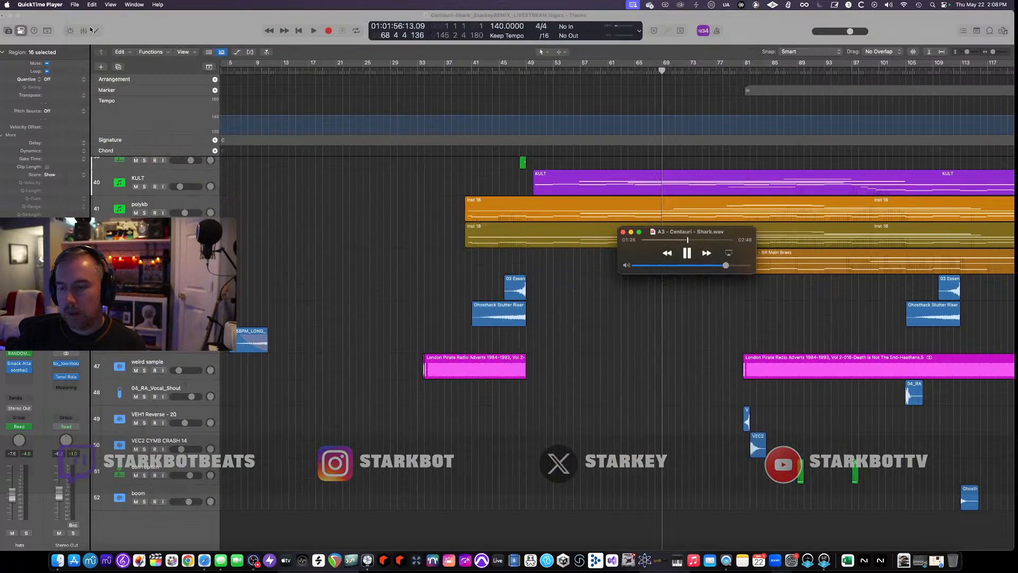
left_click_drag(698, 234, 640, 275)
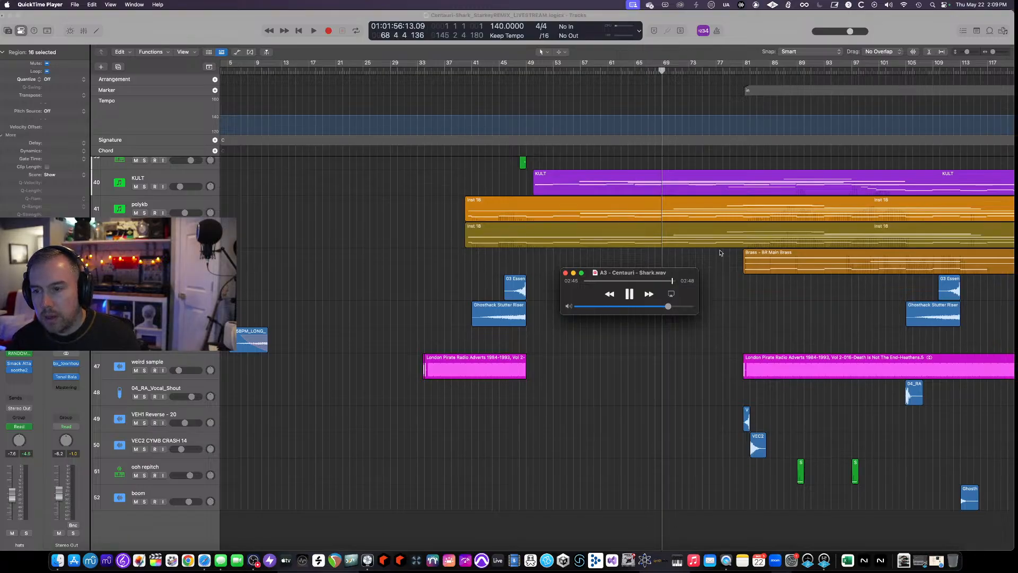
left_click(632, 276)
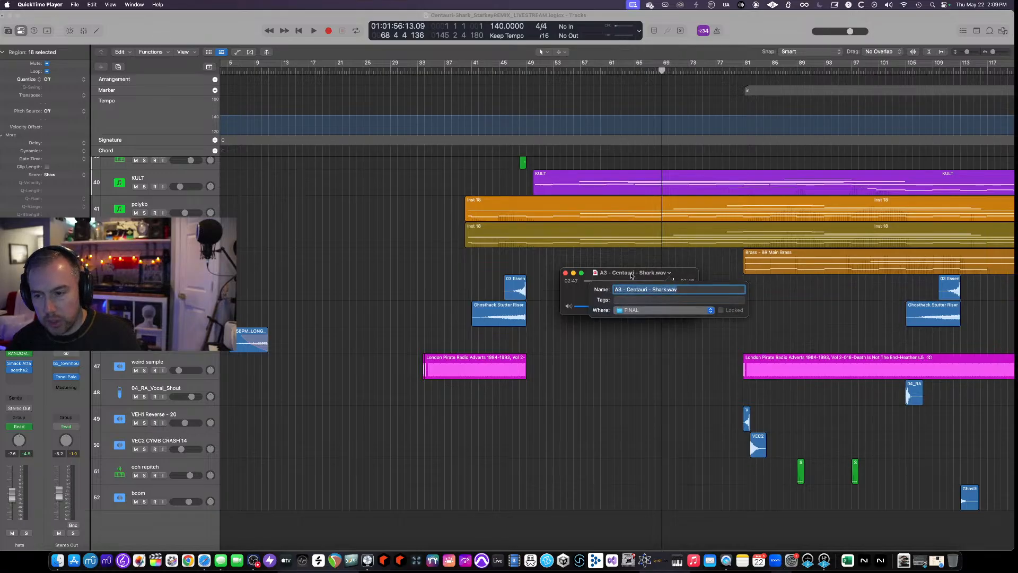
left_click(576, 281)
left_click(341, 233)
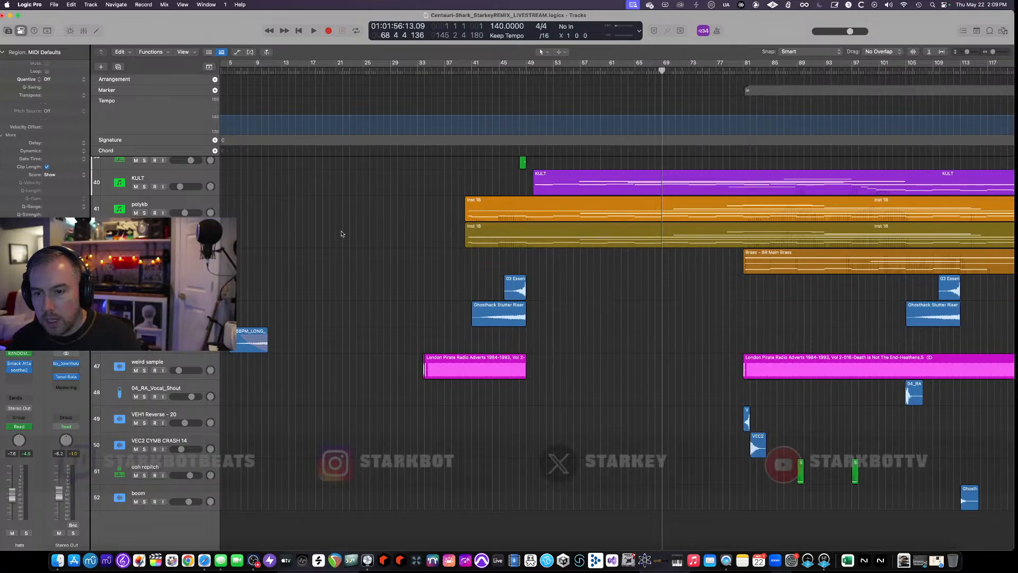
Look over the whole remix arrangement, from the Master Section track down to the boom track.
scroll(340, 231, "down", 5)
scroll(341, 231, "down", 8)
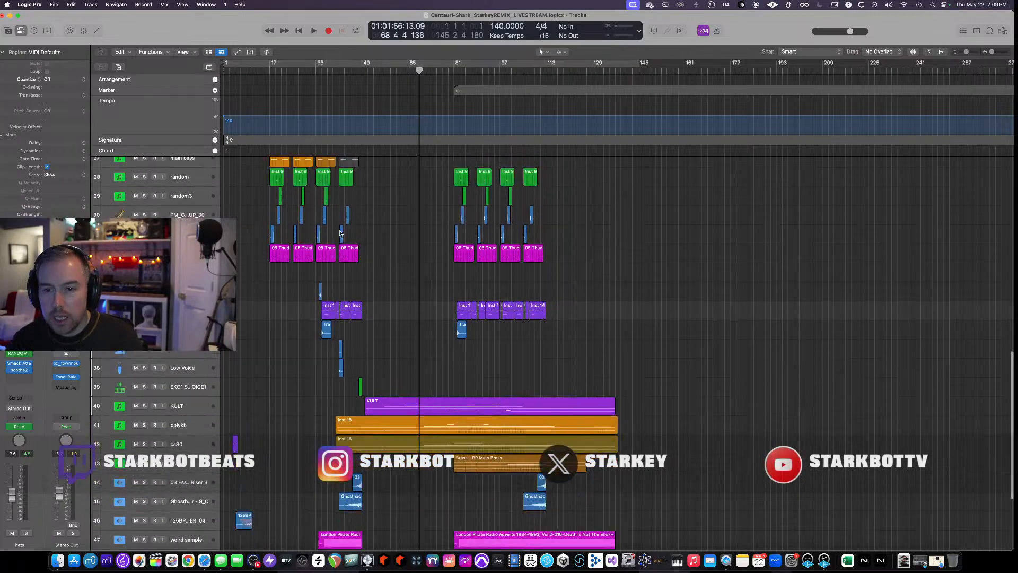
scroll(338, 234, "up", 8)
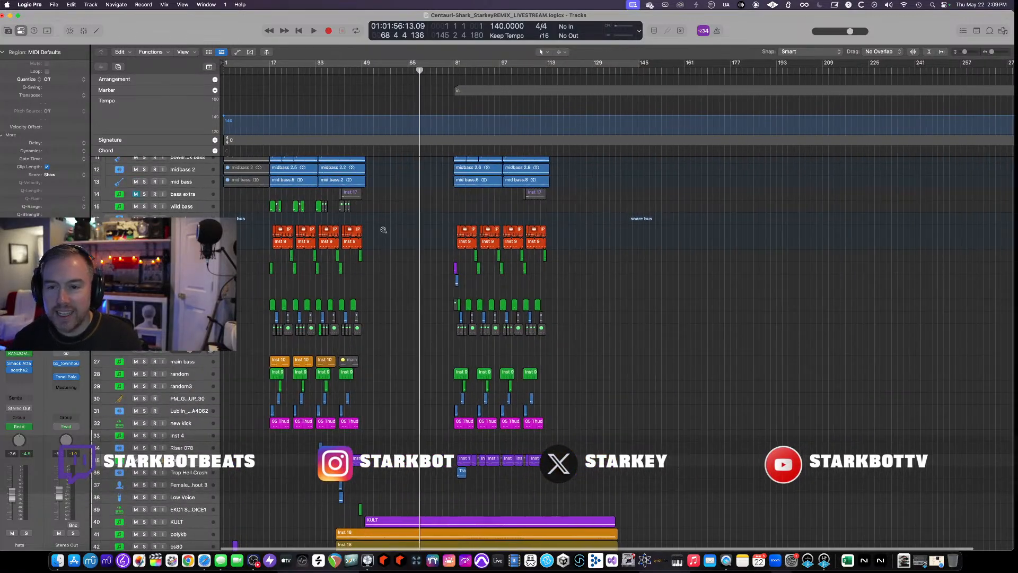
scroll(379, 227, "up", 6)
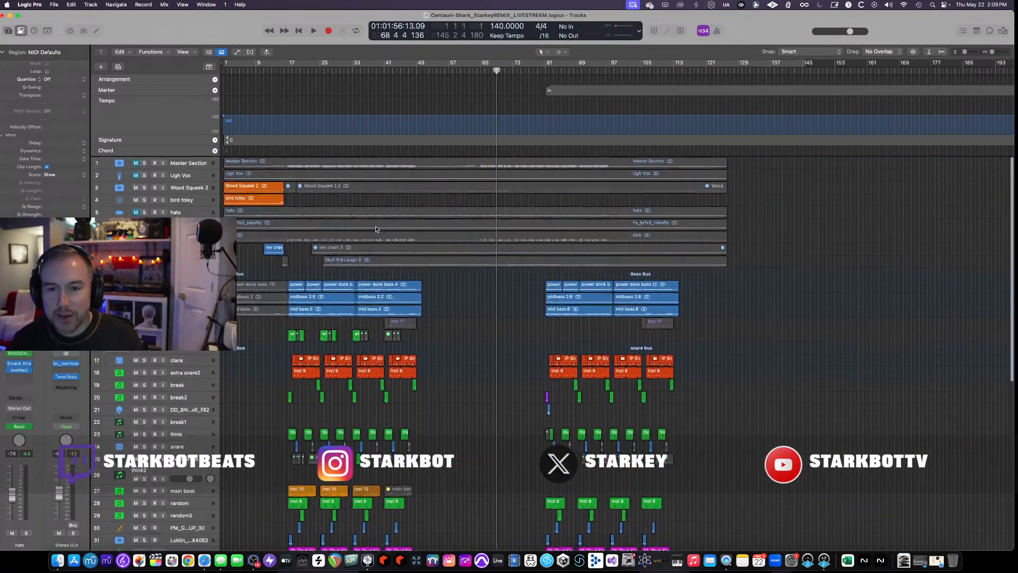
scroll(376, 229, "down", 10)
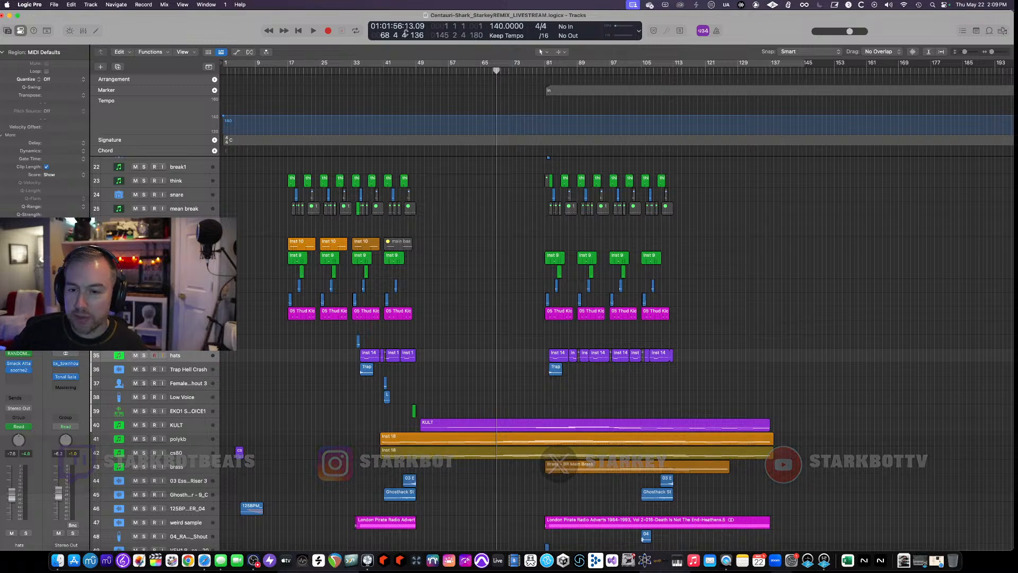
scroll(630, 115, "down", 3)
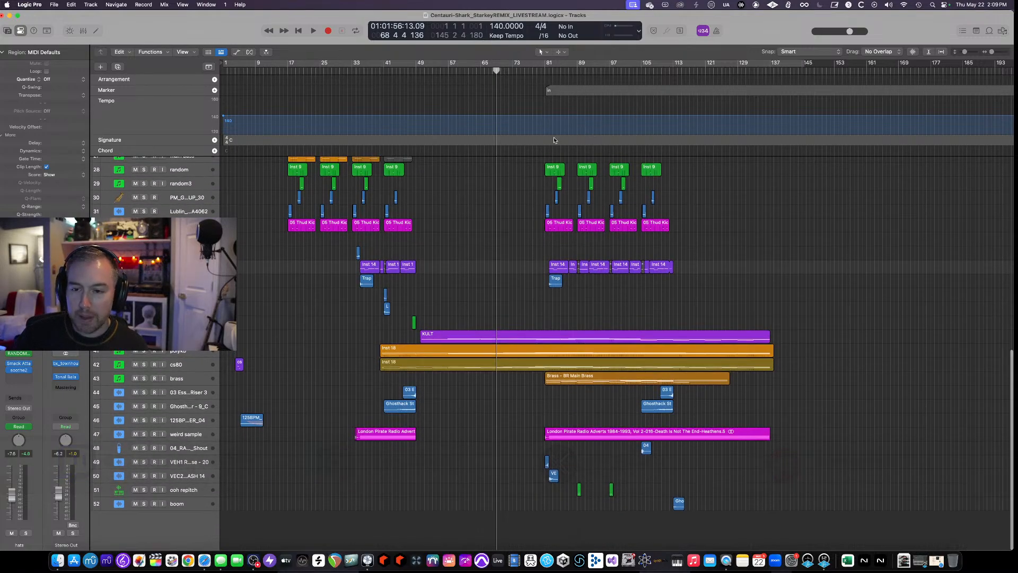
Play the remix from the beginning and raise the Stereo Out fader to -4.6 dB.
key("Return")
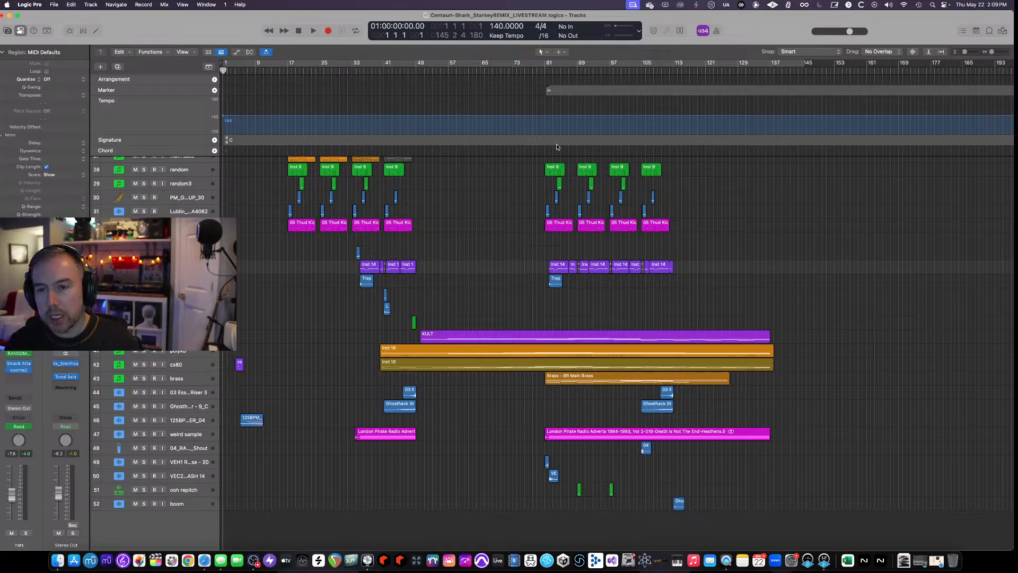
key("space")
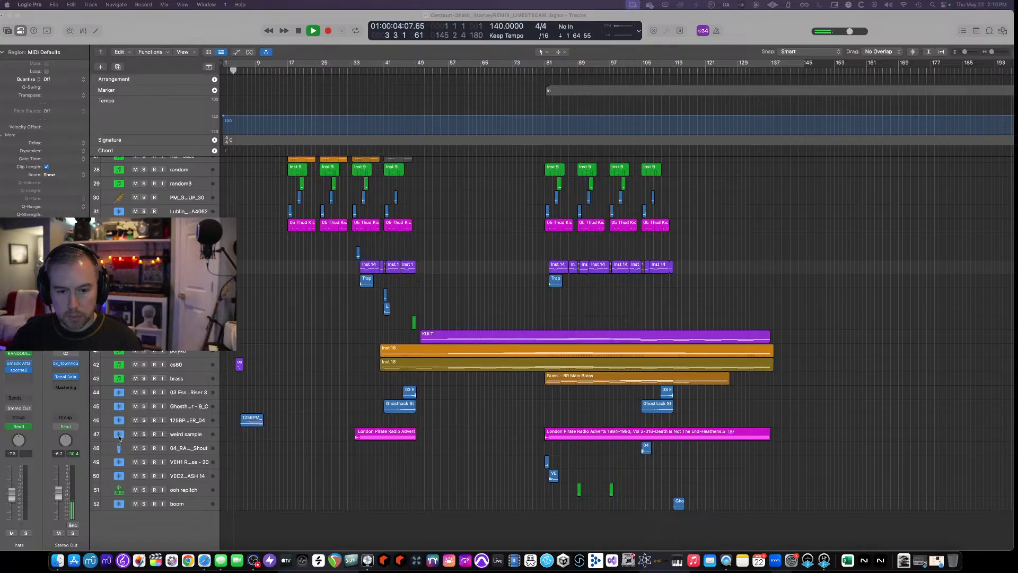
left_click_drag(60, 492, 60, 489)
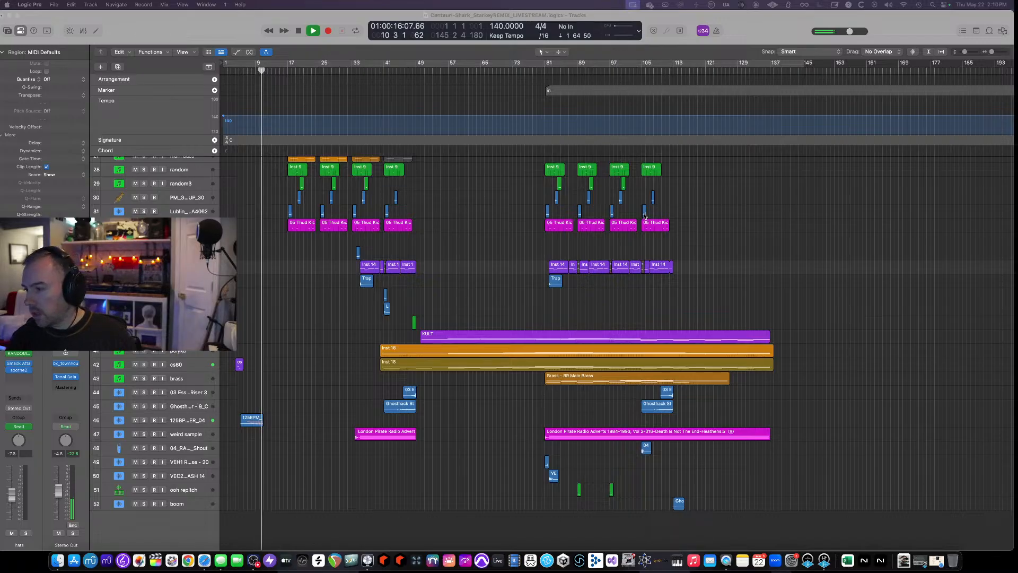
Follow the arrangement's tracks during playback and lower the Stereo Out fader to -5.3 dB.
scroll(436, 295, "up", 8)
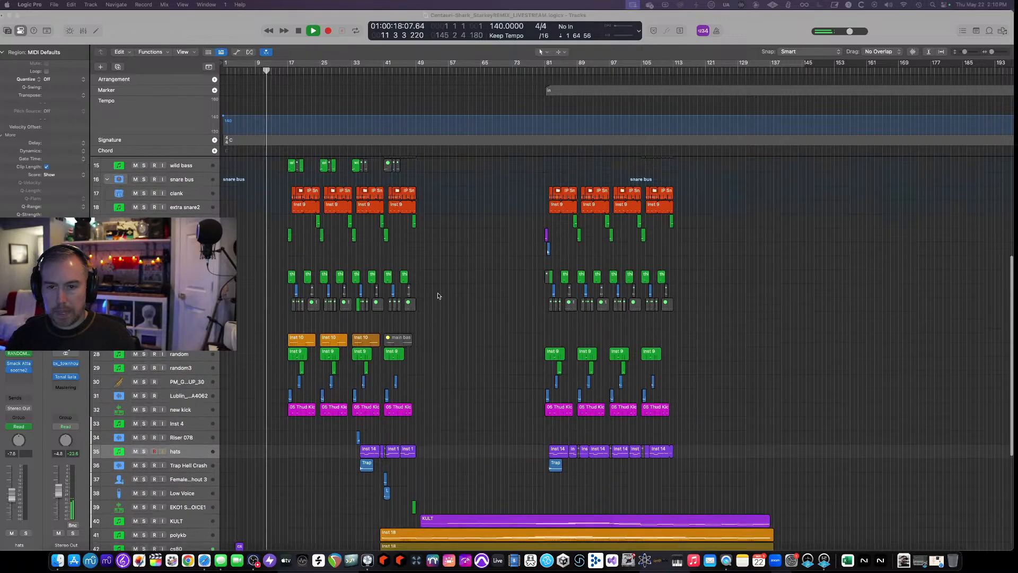
scroll(436, 295, "up", 10)
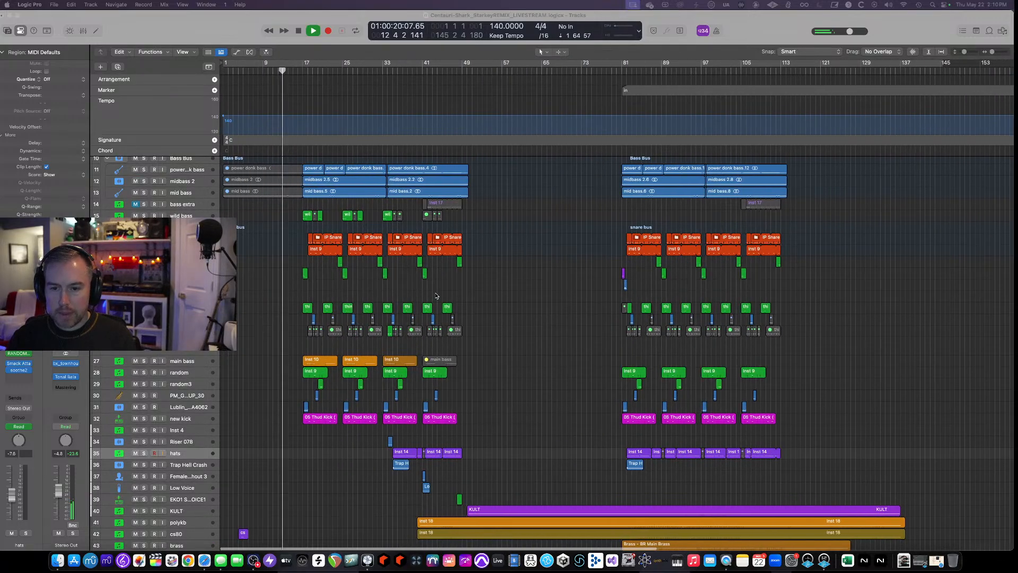
scroll(437, 296, "down", 5)
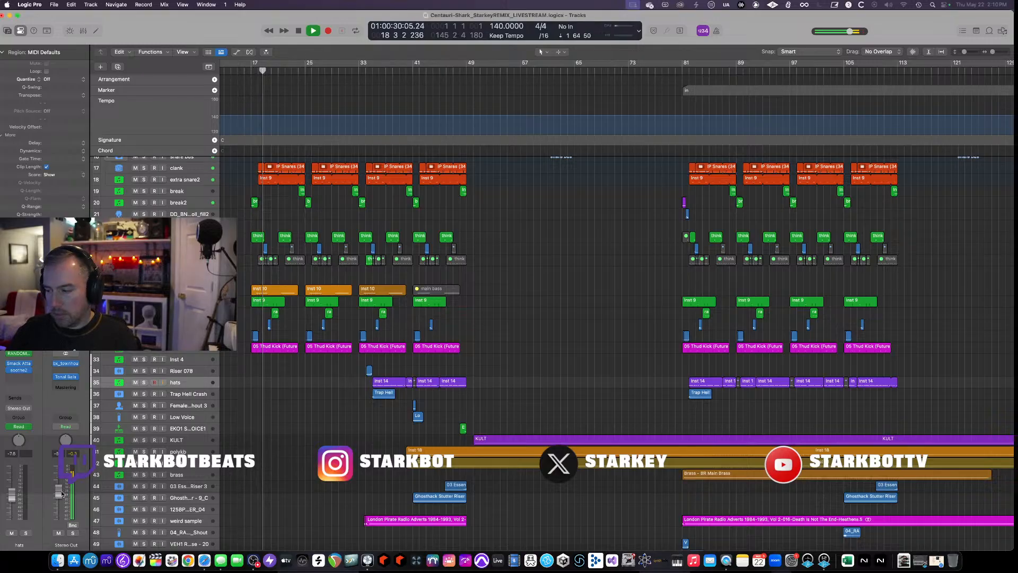
left_click_drag(62, 492, 62, 493)
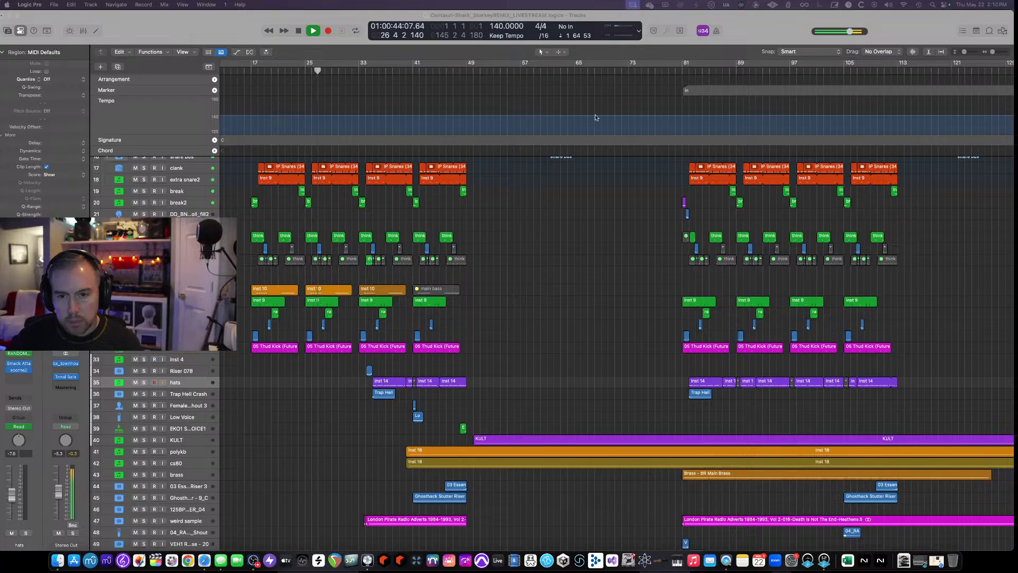
Follow the first drop's playback across all tracks into the breakdown after bar 49, resetting the Stereo Out peak reading.
key("super+Up")
key("super+Up")
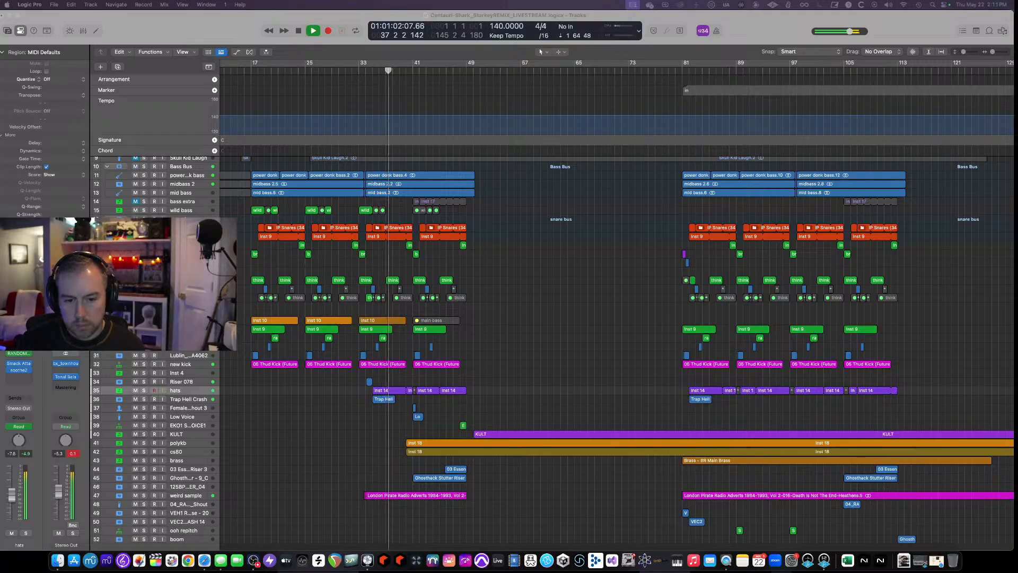
left_click(72, 455)
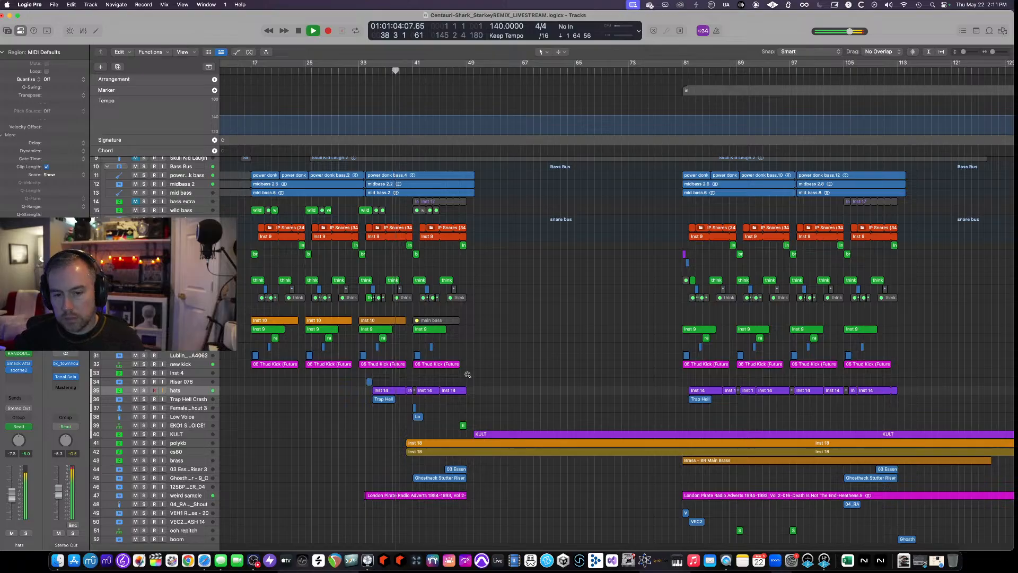
scroll(467, 376, "up", 5)
scroll(467, 376, "down", 3)
scroll(467, 376, "down", 2)
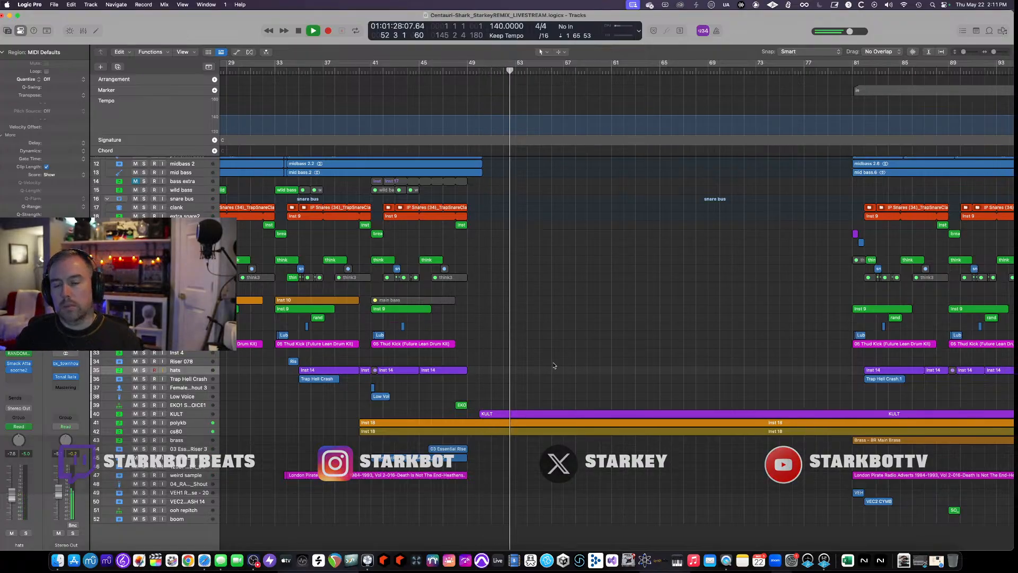
Follow the playback from the breakdown through the second drop that starts at bar 81.
scroll(553, 365, "down", 2)
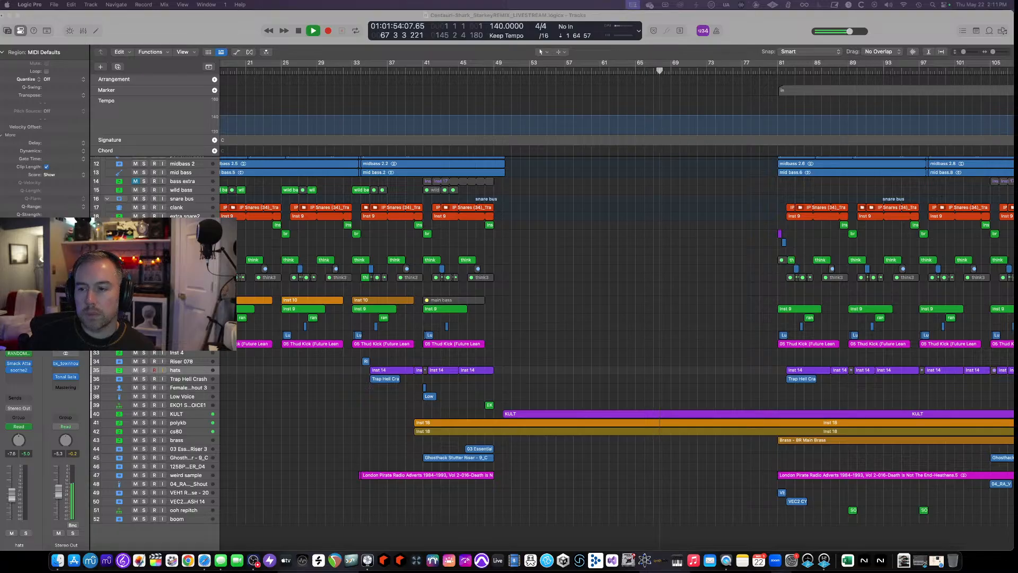
scroll(740, 176, "right", 10)
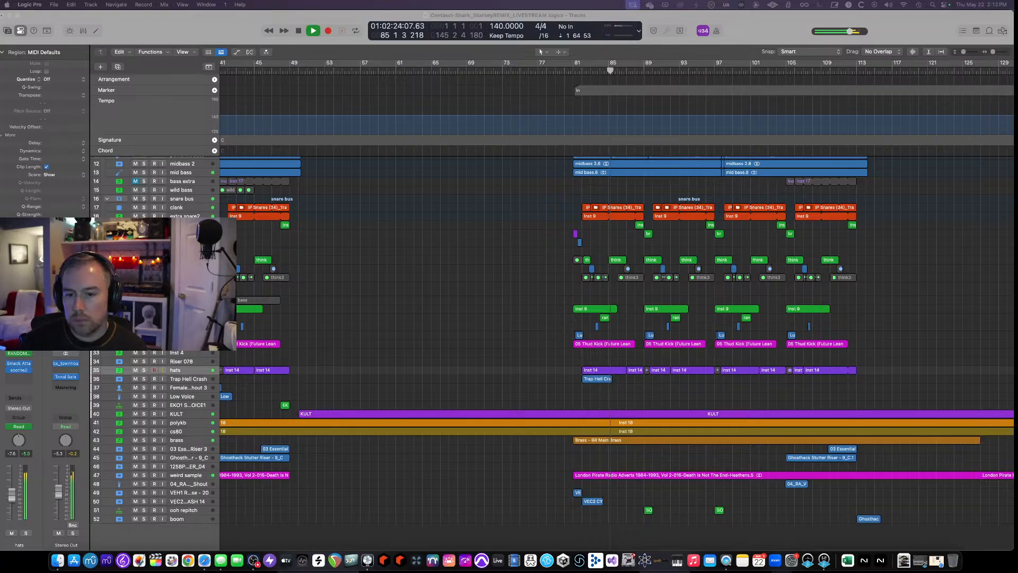
scroll(832, 268, "right", 5)
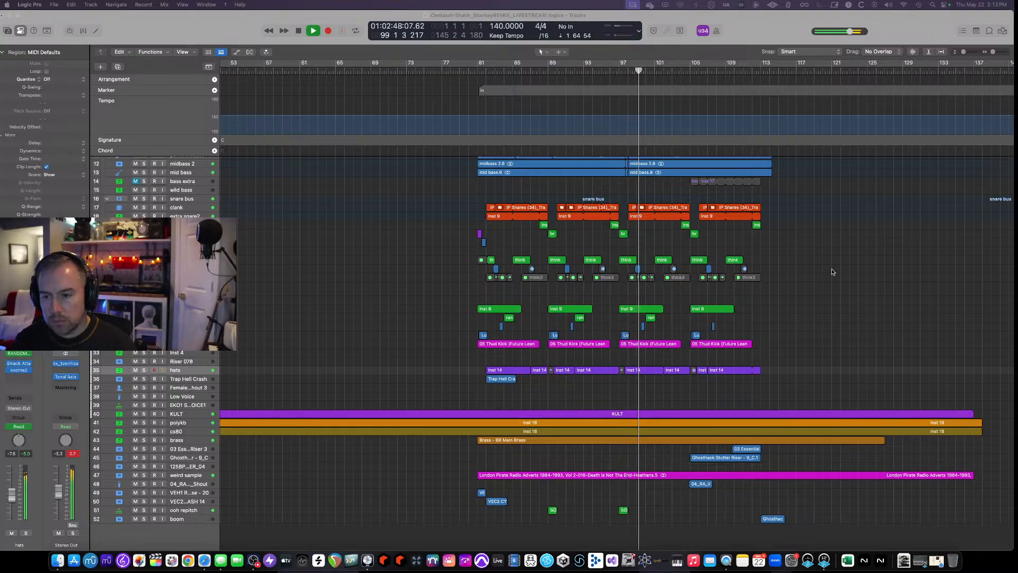
scroll(825, 278, "right", 2)
scroll(825, 278, "right", 4)
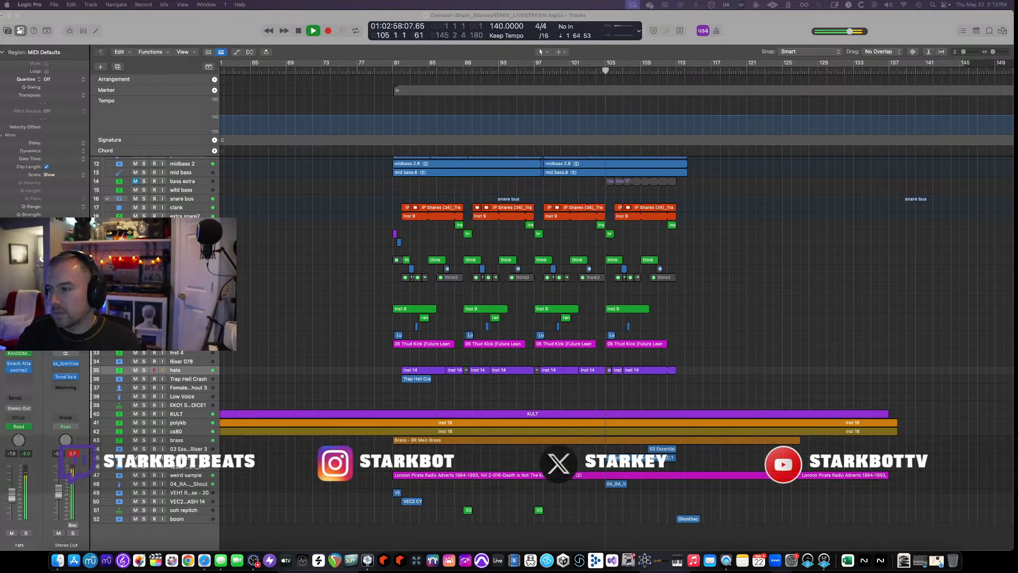
Unmute the bass extra track to audition it in the second drop, and mute it again.
left_click(136, 181)
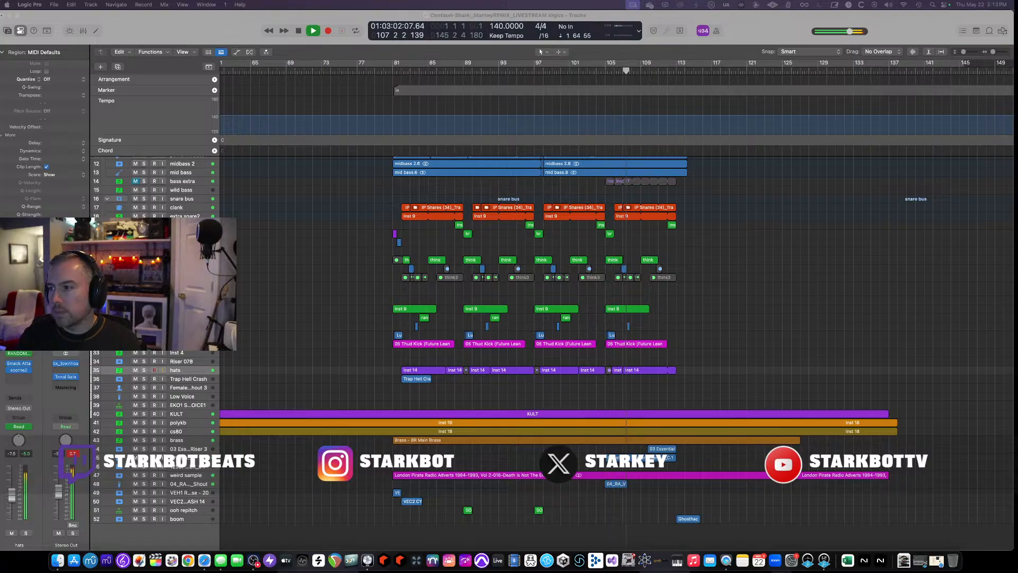
left_click(135, 182)
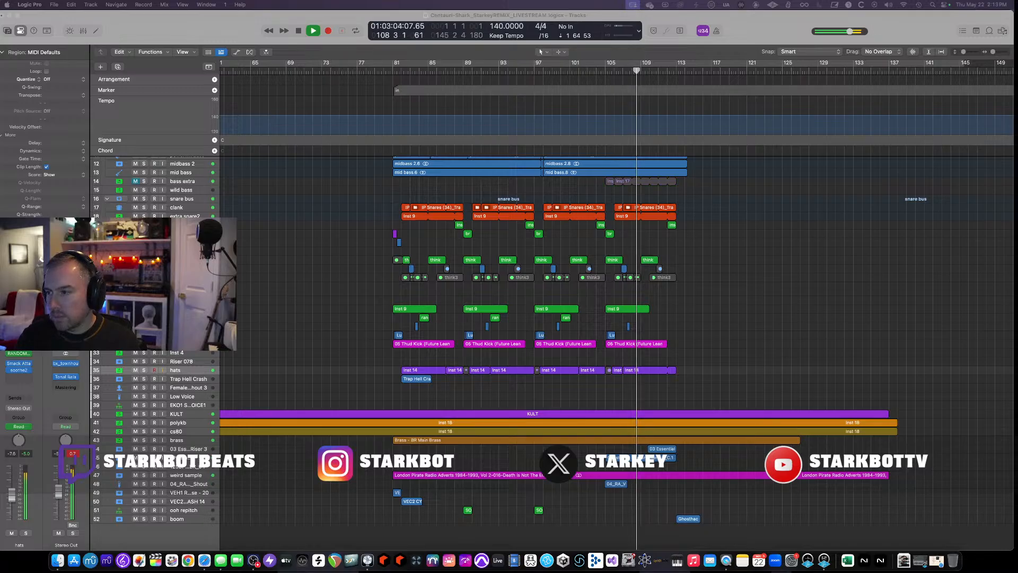
left_click(135, 181)
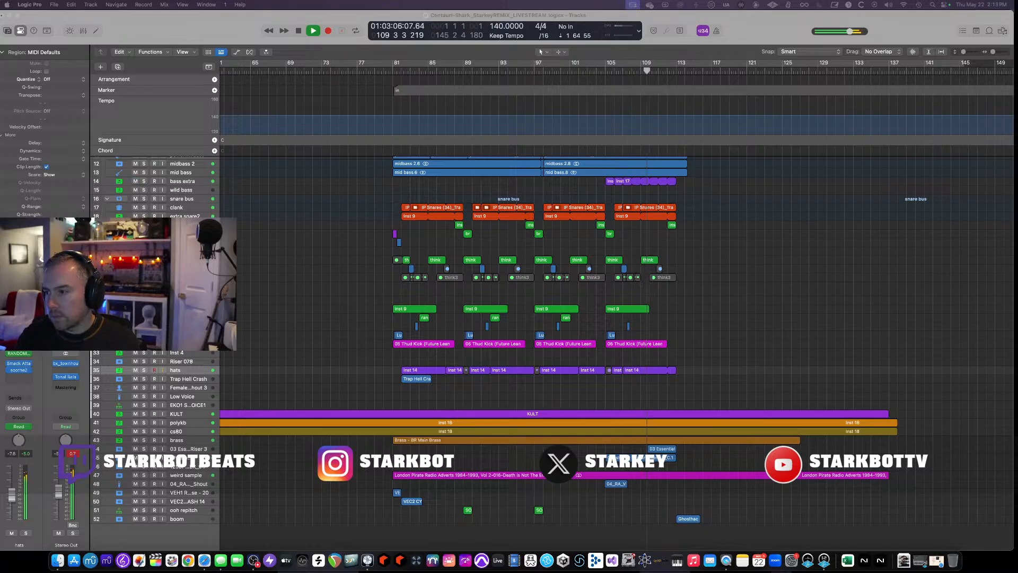
left_click(135, 181)
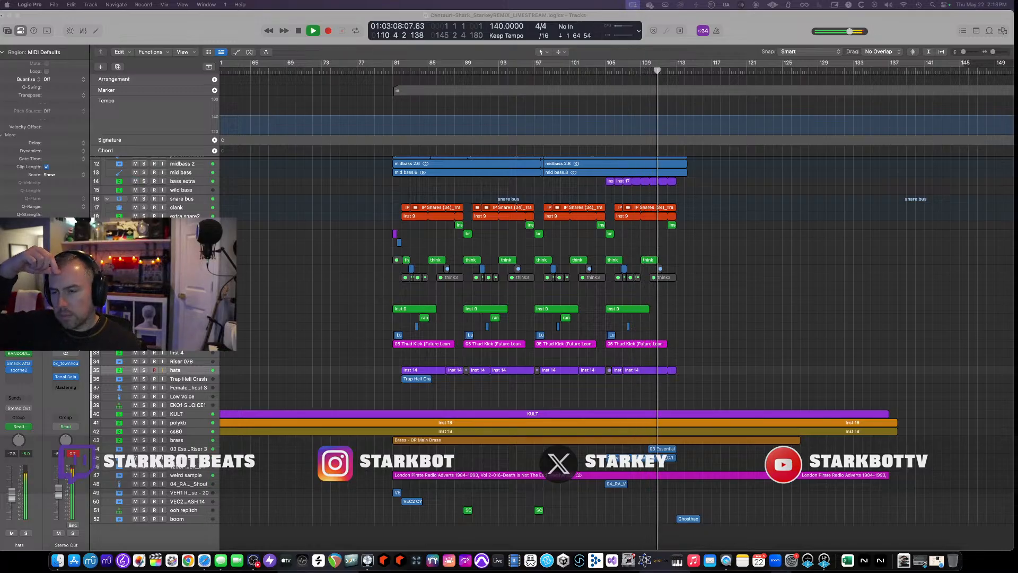
left_click(136, 181)
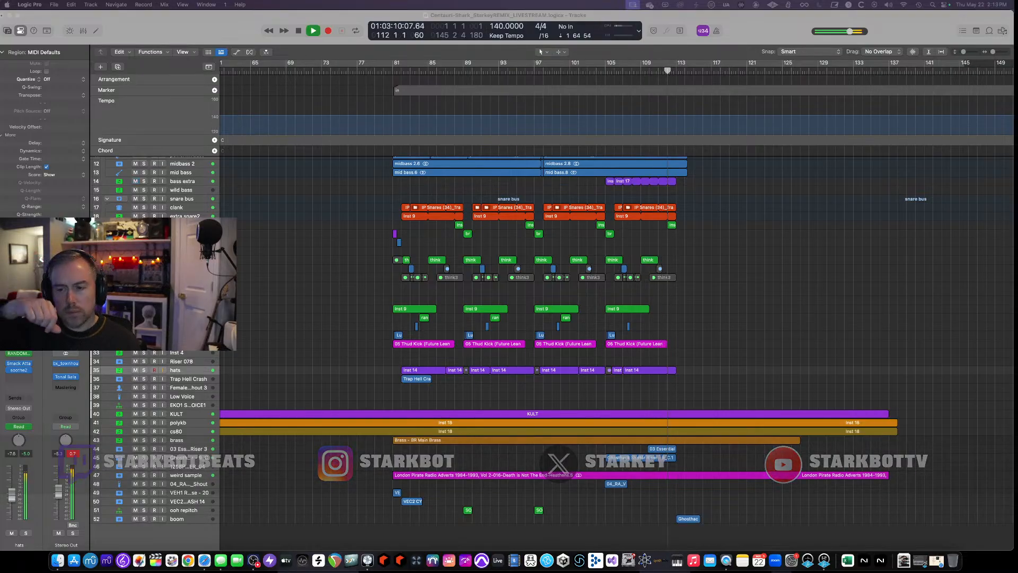
left_click(135, 181)
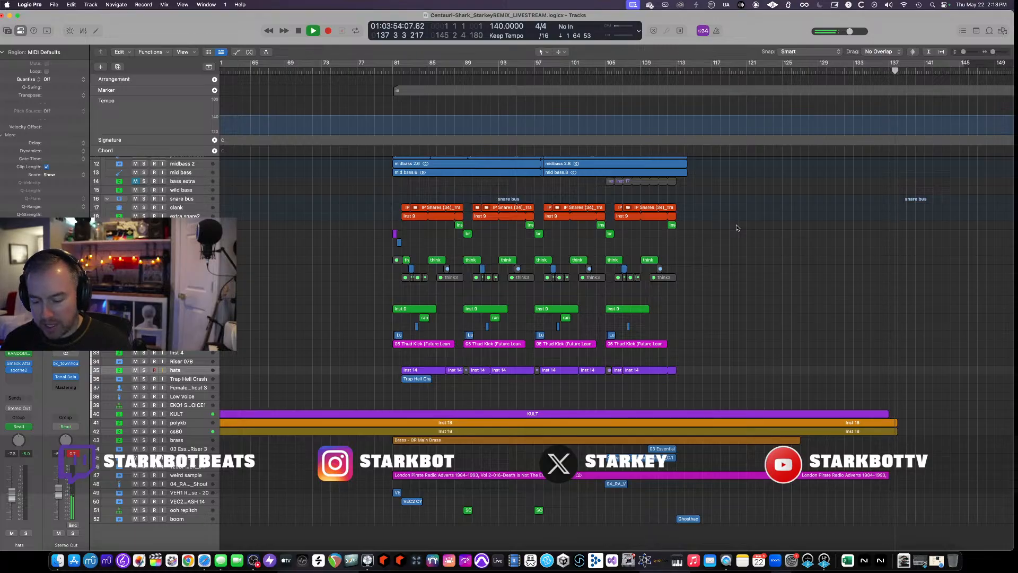
Stop playback, return the playhead to bar 1 and bring the uppermost tracks into view.
key("space")
key("Return")
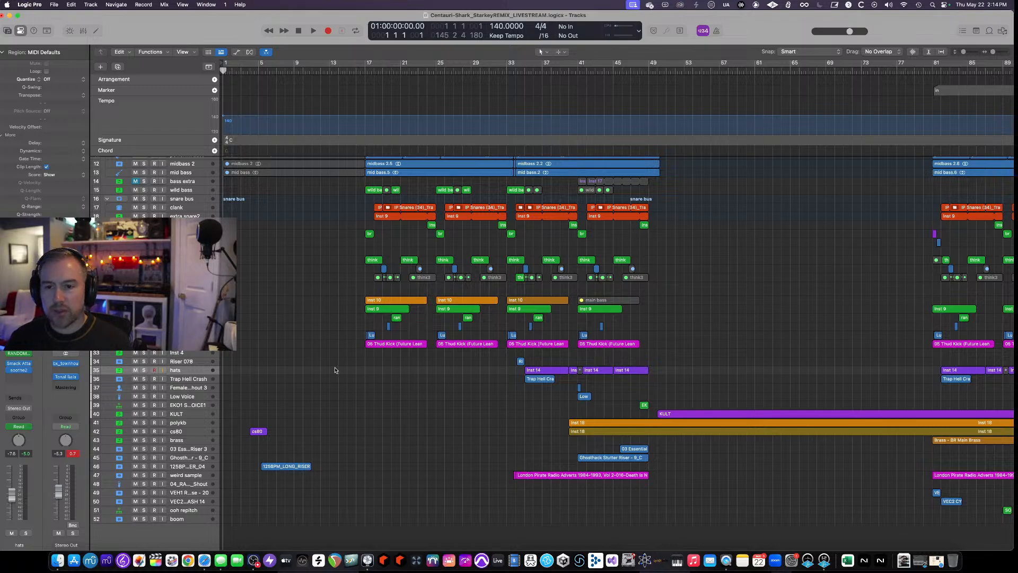
scroll(334, 369, "up", 5)
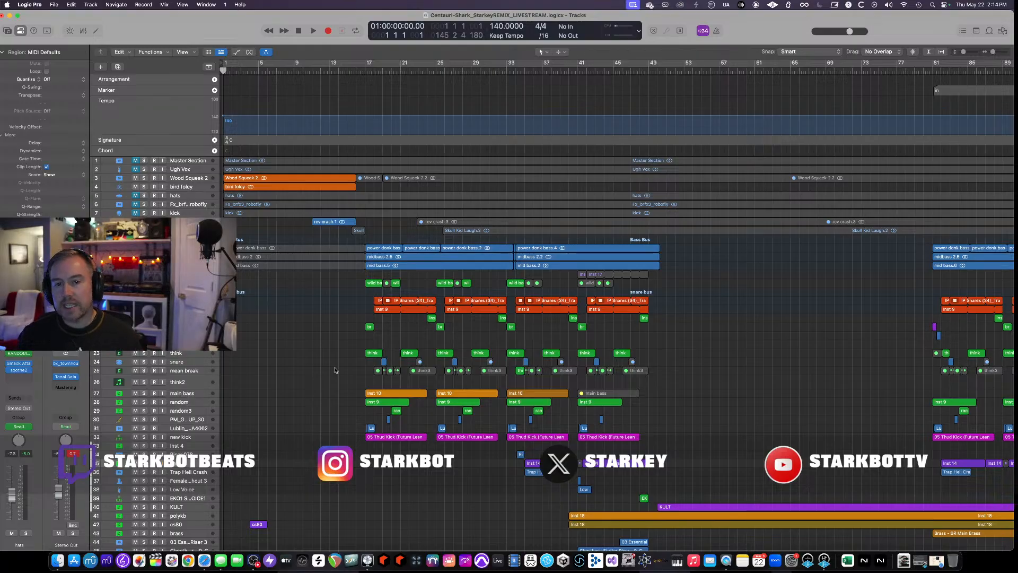
scroll(321, 213, "up", 3)
scroll(322, 213, "up", 5)
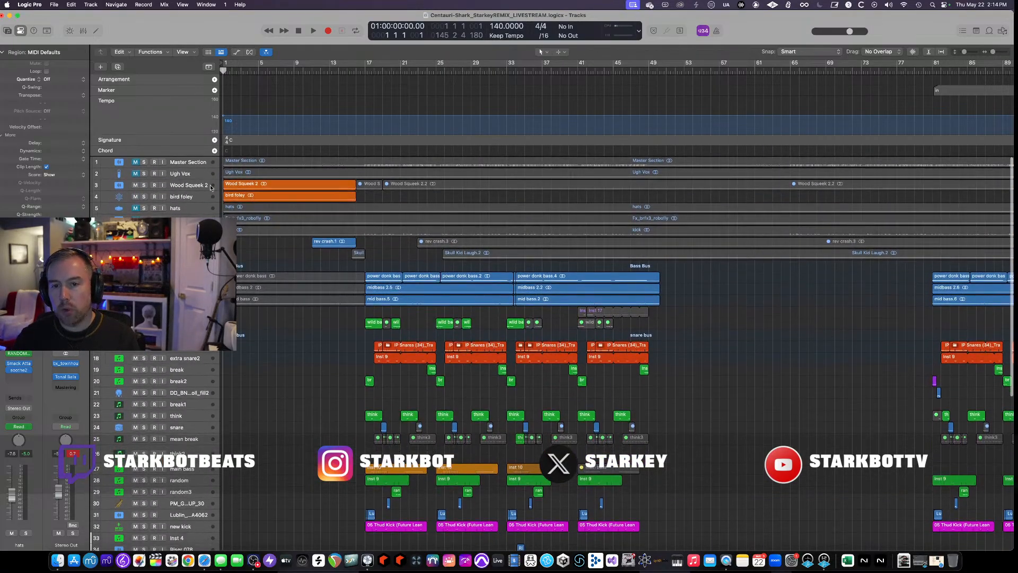
Select the bird foley track and play the remix's intro from bar 1, following it towards the first drop.
left_click(186, 196)
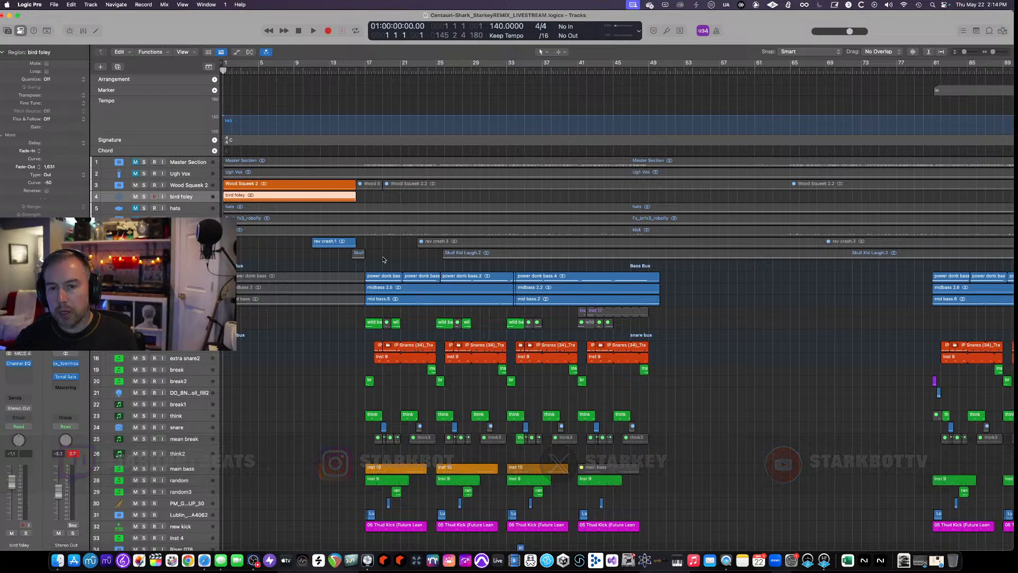
key("space")
scroll(383, 259, "down", 10)
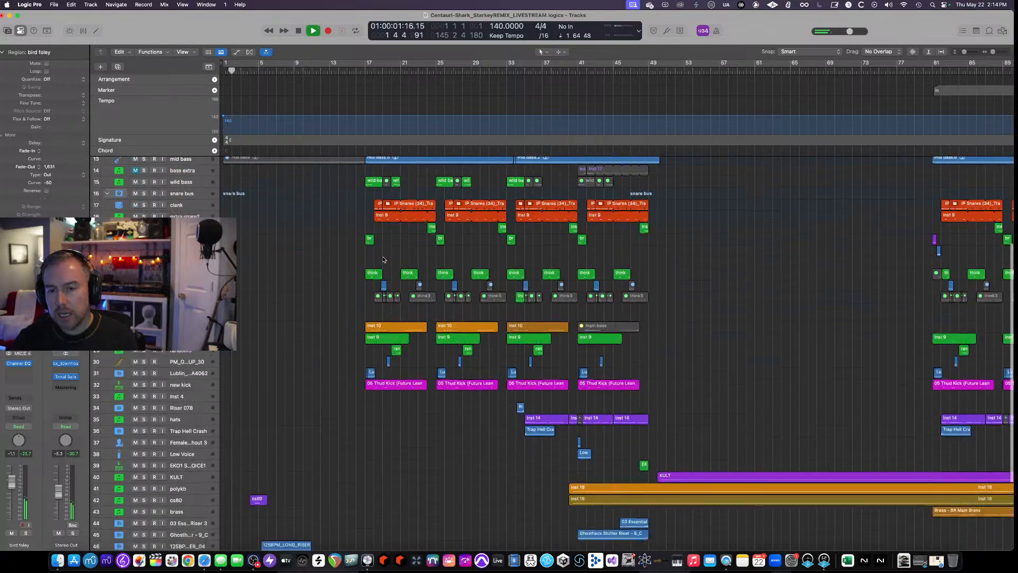
scroll(384, 259, "up", 3)
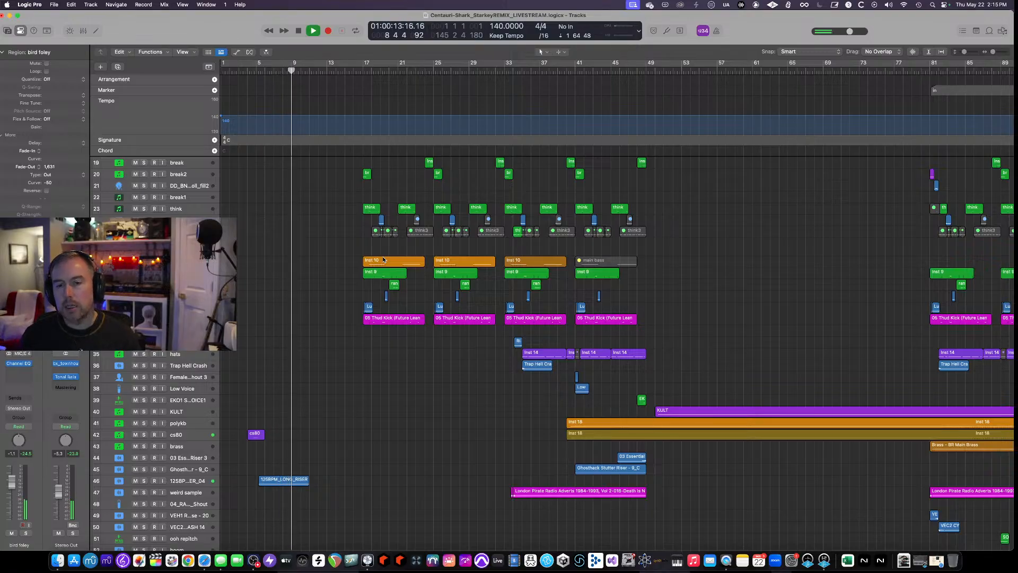
scroll(387, 262, "right", 3)
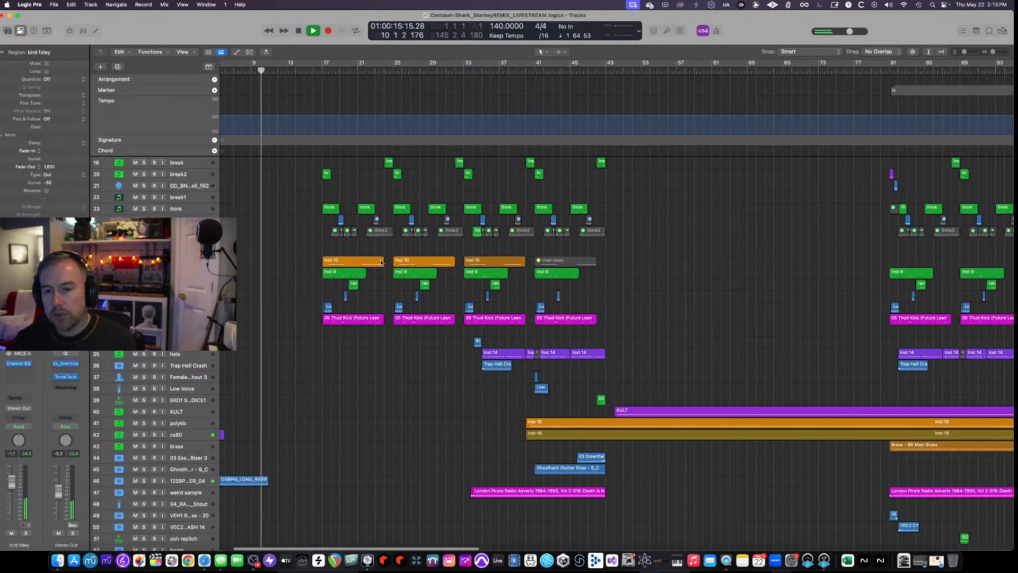
scroll(381, 264, "up", 3)
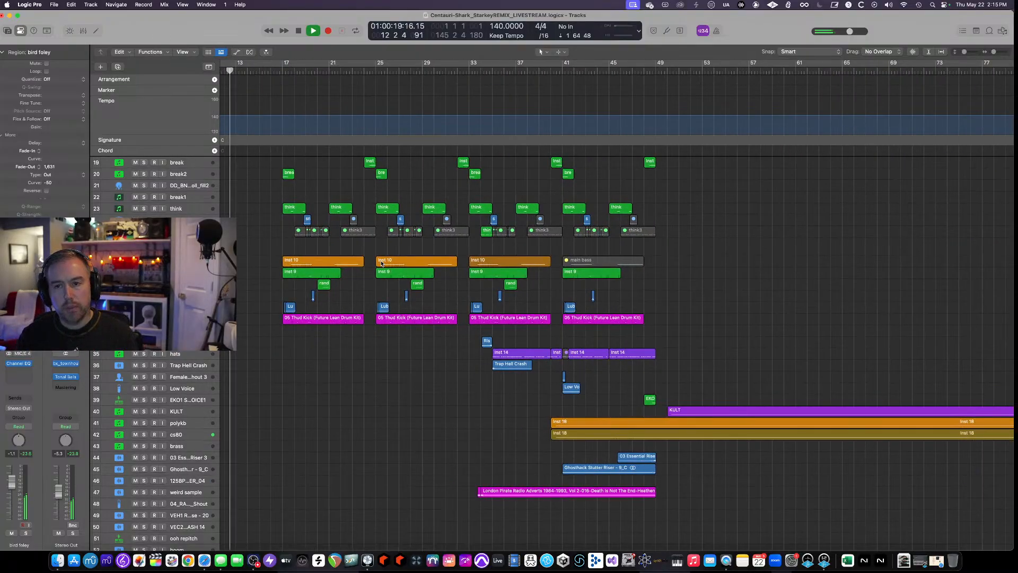
key("space")
Place the playhead just before bar 17 and play the opening bars of the first drop.
left_click(285, 68)
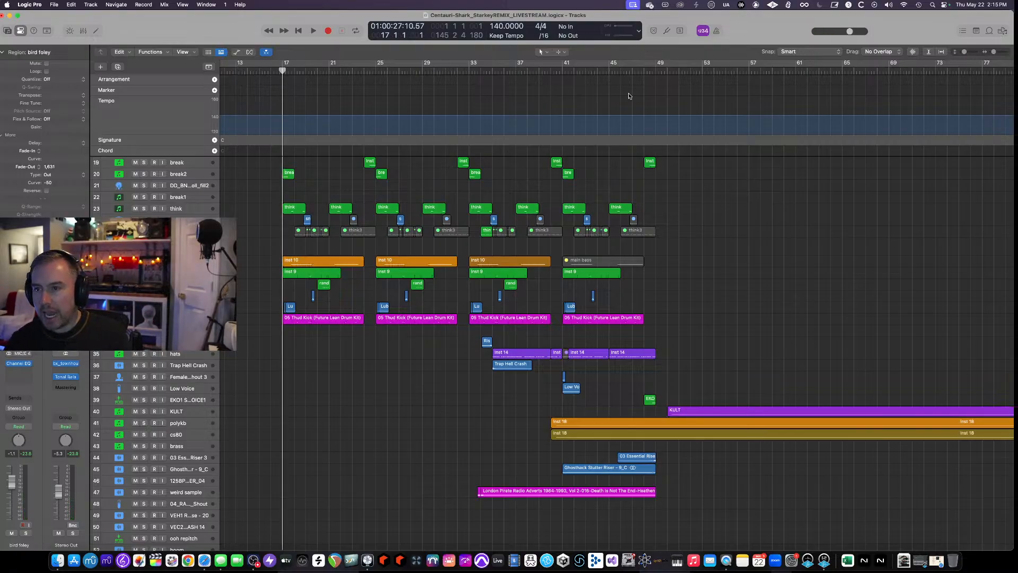
left_click(655, 68)
left_click(488, 69)
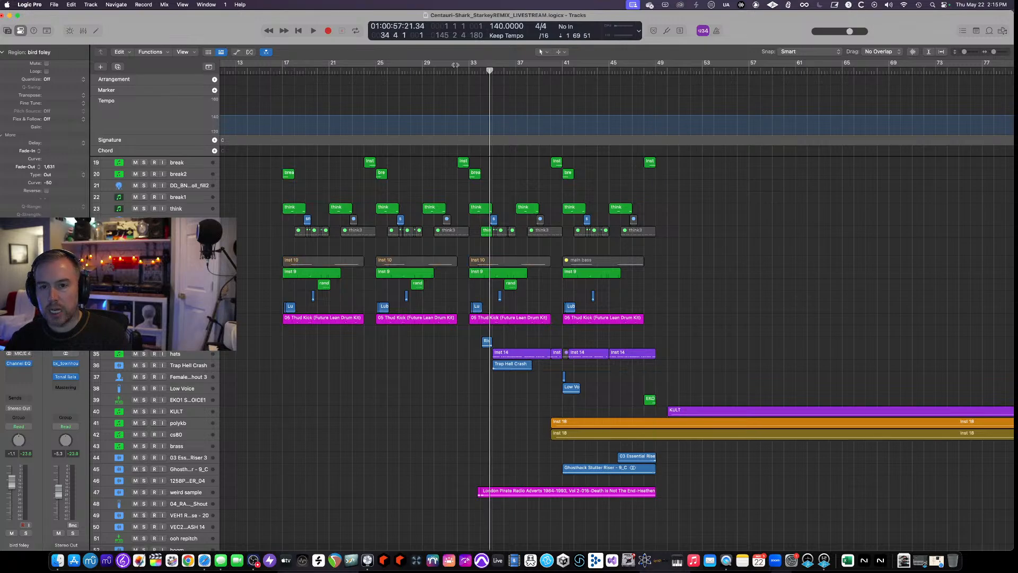
left_click(295, 68)
mouse_move(295, 63)
left_mouse_down()
mouse_move(657, 62)
mouse_move(280, 62)
left_mouse_up()
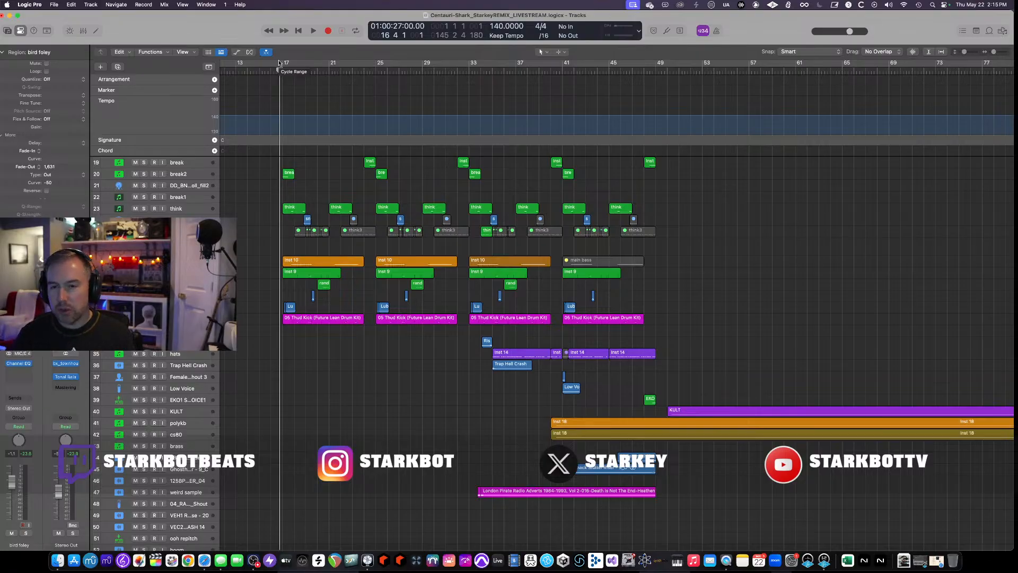
key("space")
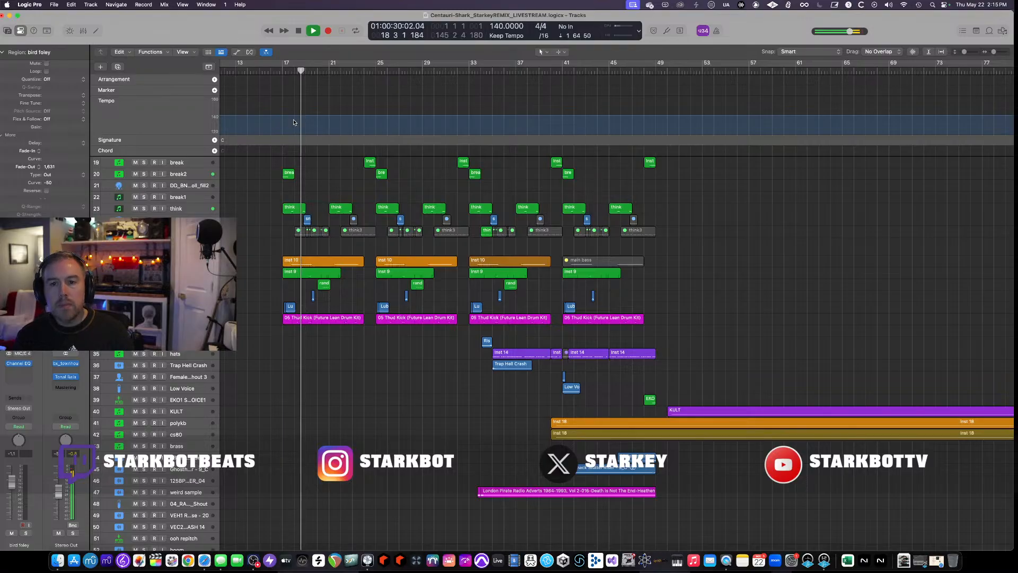
key("space")
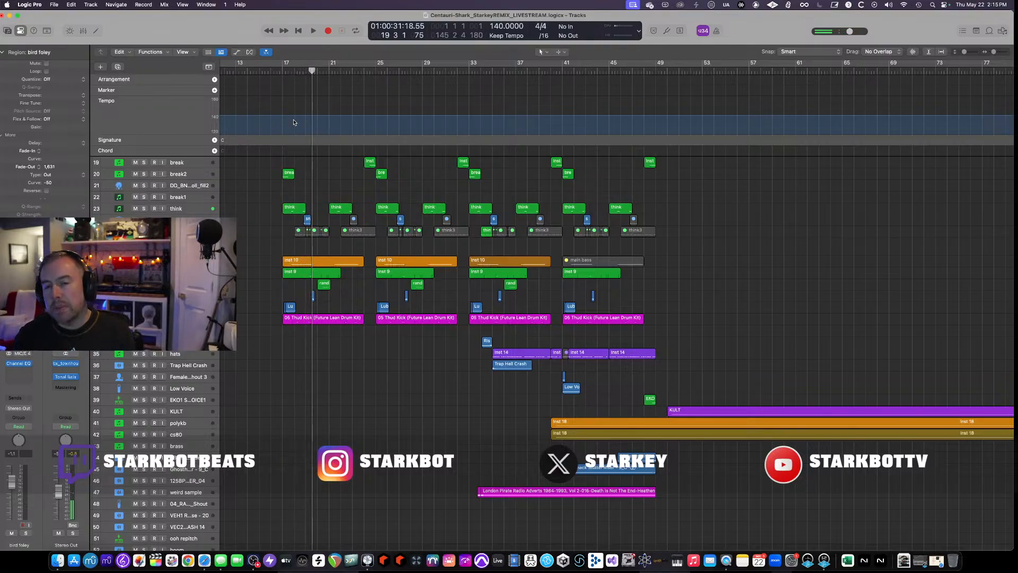
Display the track automation around the Bass Bus at the first drop to examine its mute automation, and hide it again.
scroll(264, 265, "up", 3)
scroll(267, 269, "left", 5)
scroll(267, 268, "up", 3)
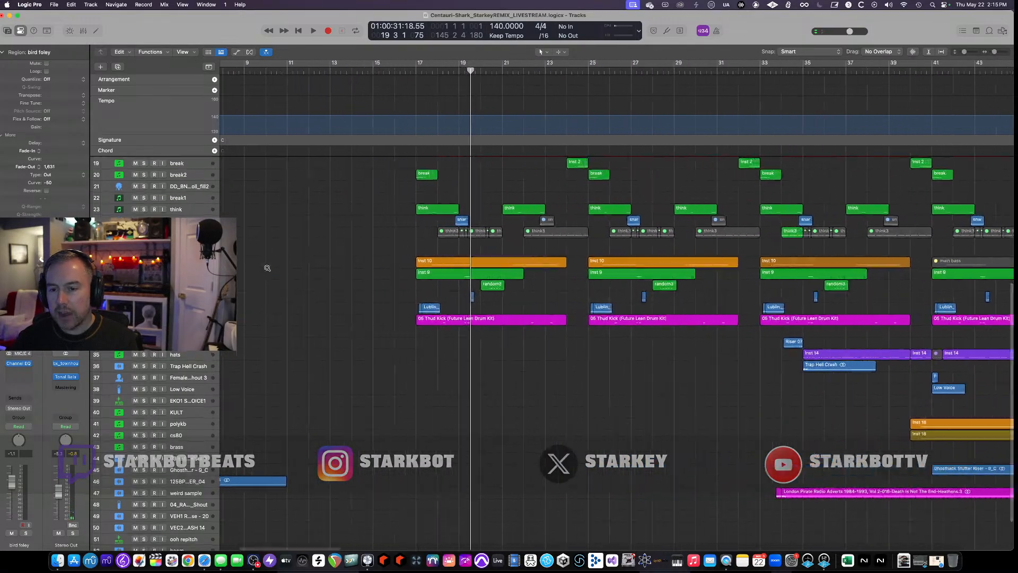
scroll(267, 268, "up", 5)
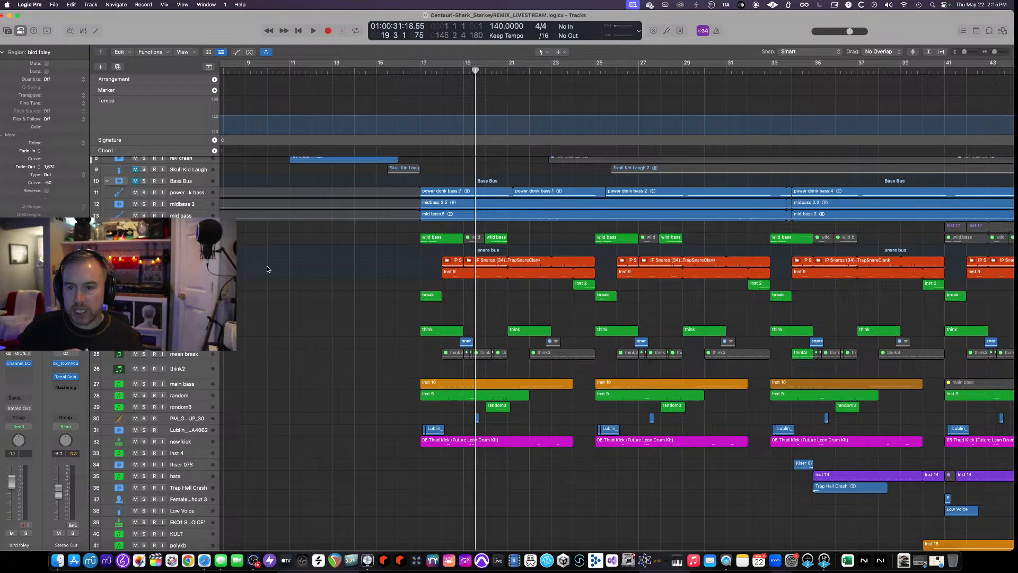
scroll(329, 231, "up", 3)
scroll(329, 232, "up", 5)
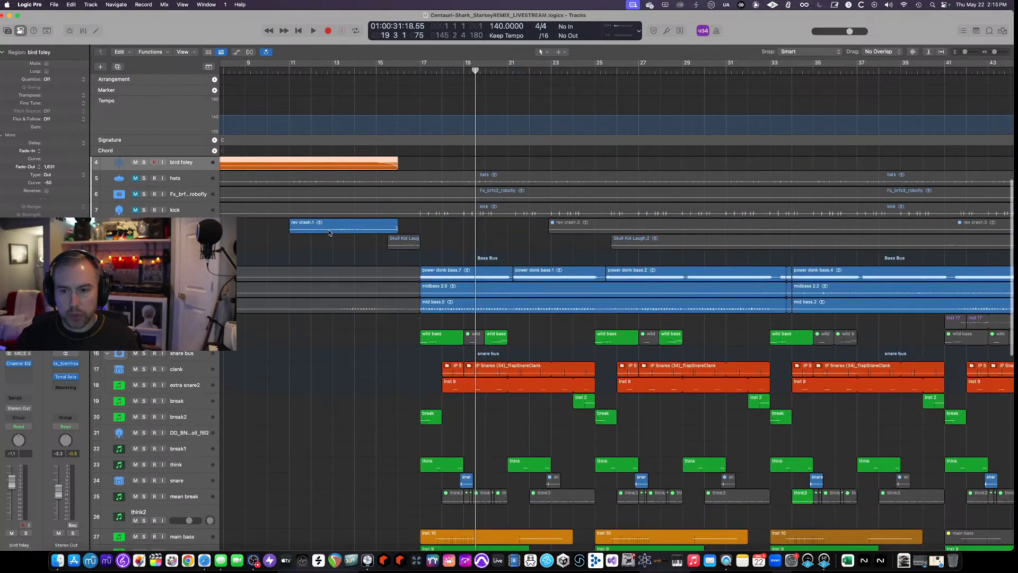
key("a")
scroll(359, 249, "down", 4)
scroll(359, 250, "up", 5)
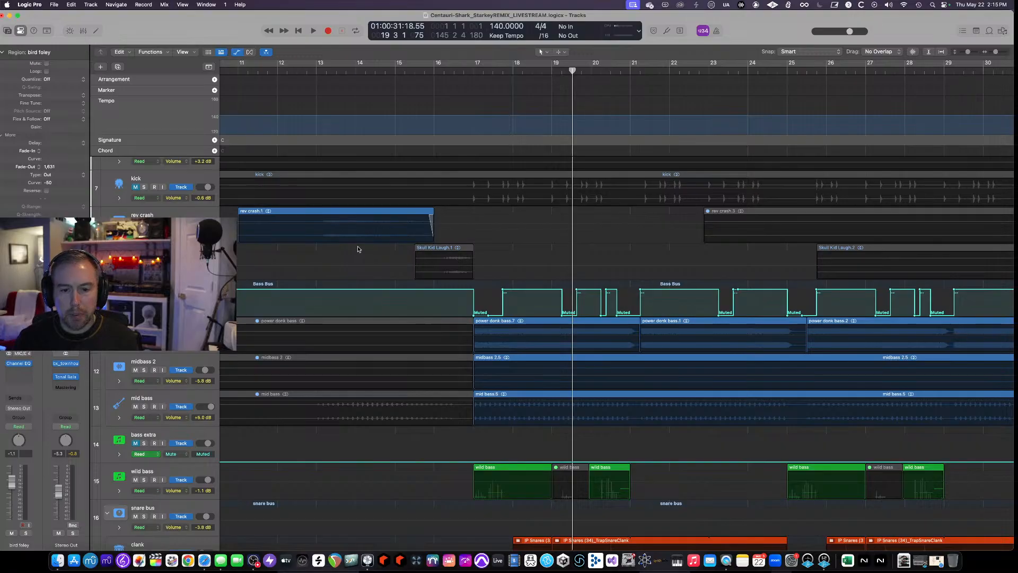
key("a")
Solo the Bass Bus and play it in a cycle range from bar 17 to bar 25.
scroll(370, 345, "up", 4)
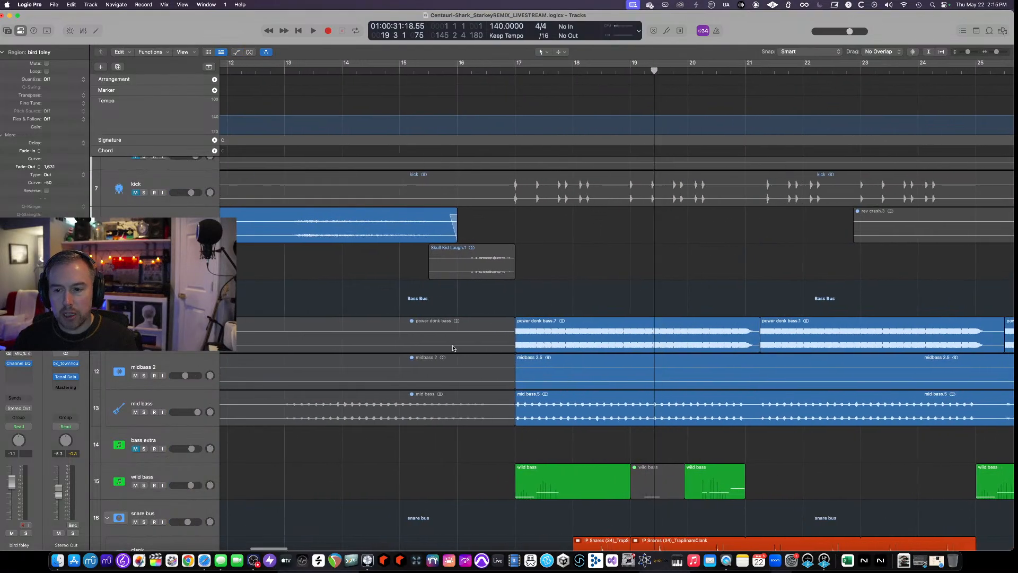
scroll(453, 347, "right", 5)
key("s")
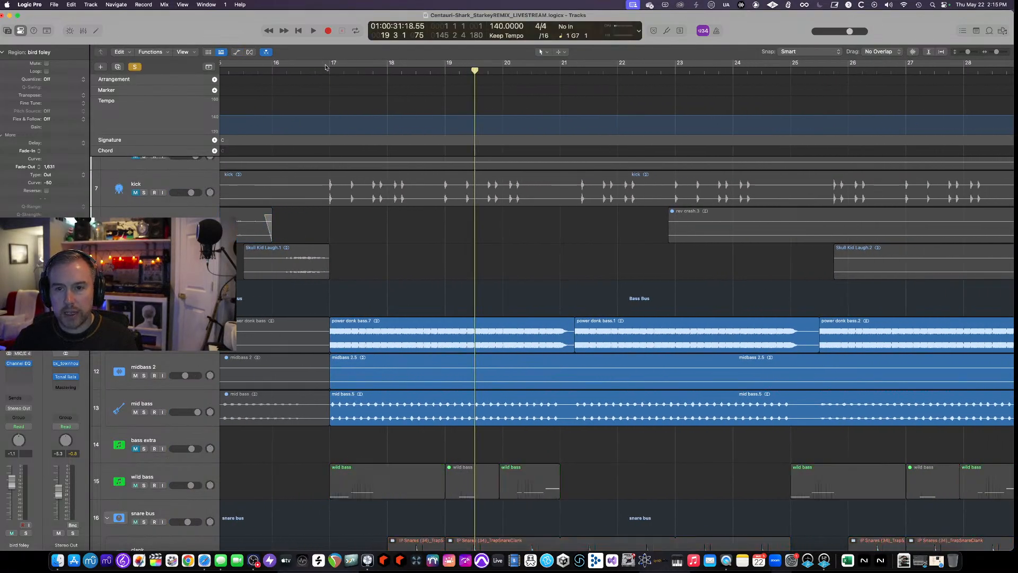
left_click_drag(326, 67, 790, 77)
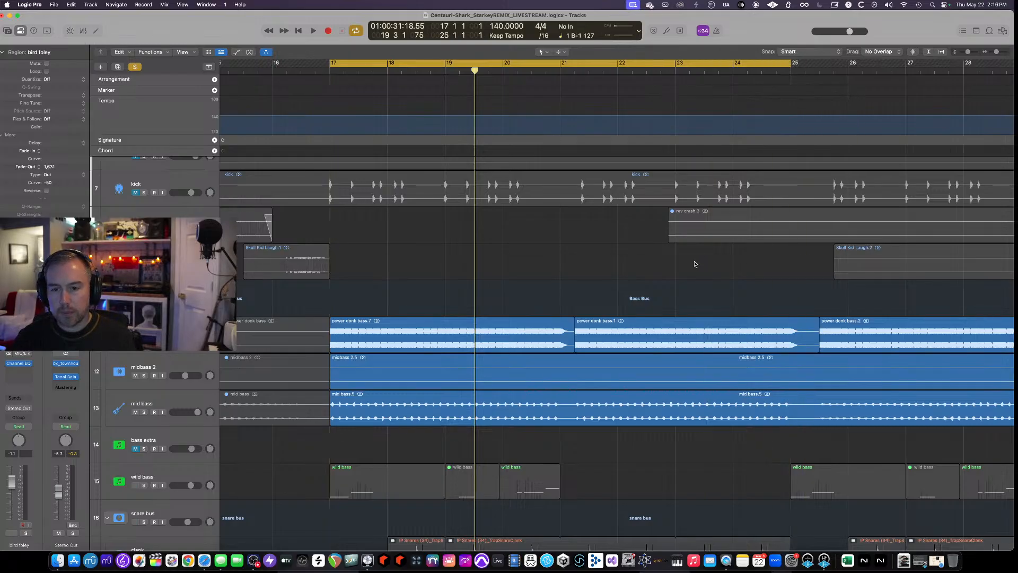
key("space")
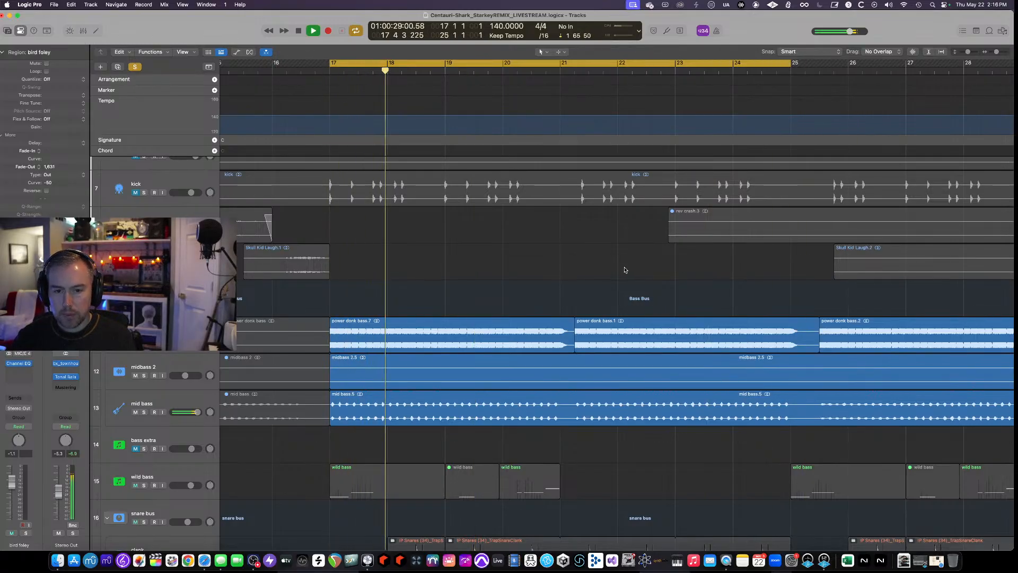
scroll(659, 272, "right", 2)
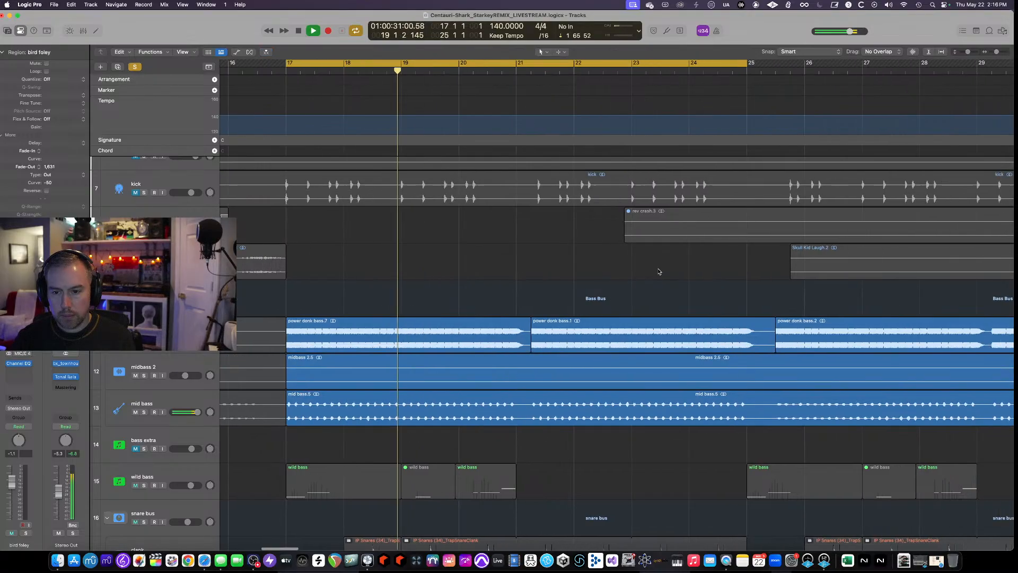
Display the track automation over the first drop while the soloed Bass Bus plays, and stop playback.
scroll(659, 272, "right", 2)
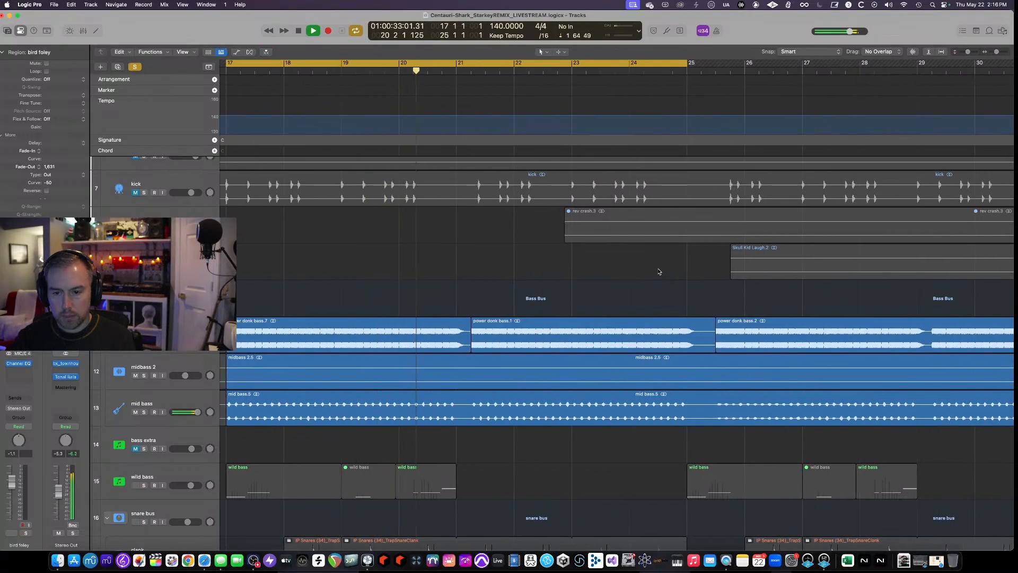
key("a")
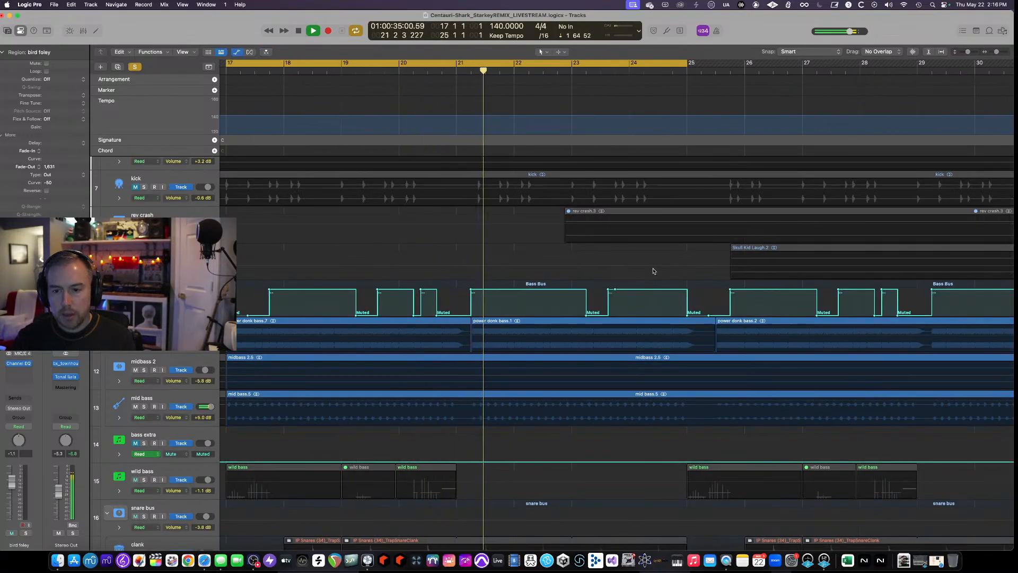
key("space")
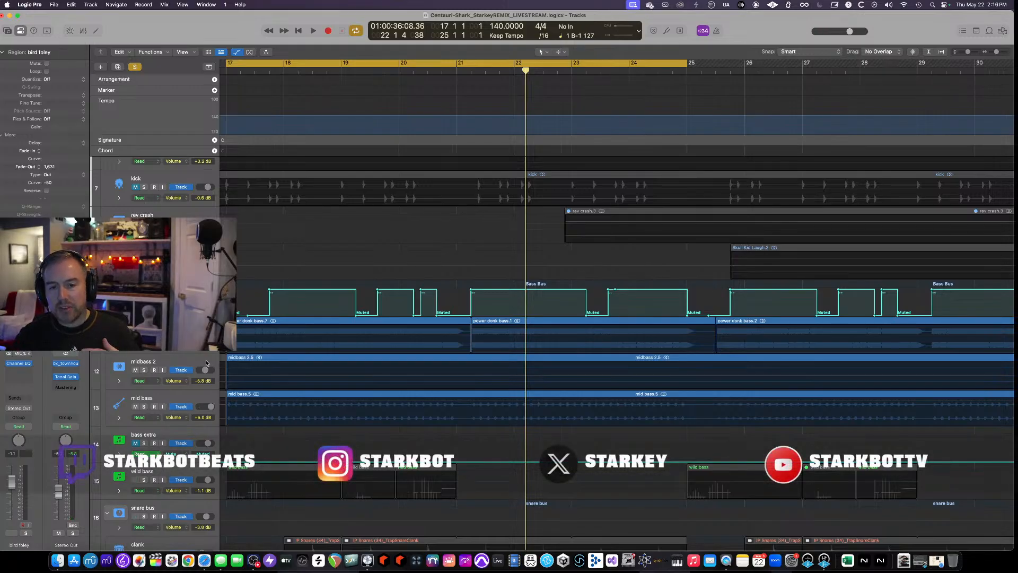
Select the mid bass track, bring up the open Bass Bus plug-in window and zoom in on the bass regions from bar 17.
left_click(153, 361)
key("Up")
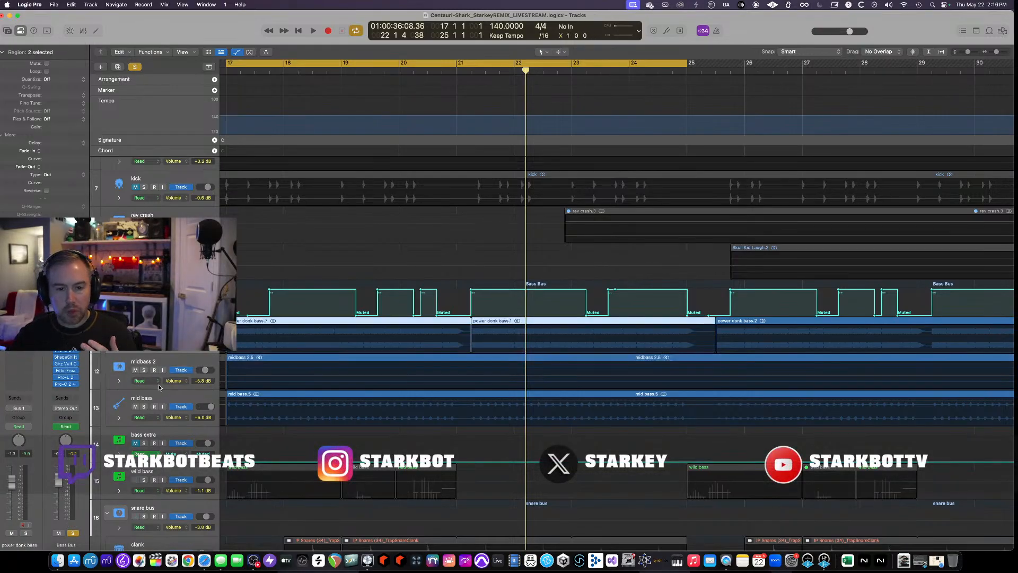
left_click(151, 398)
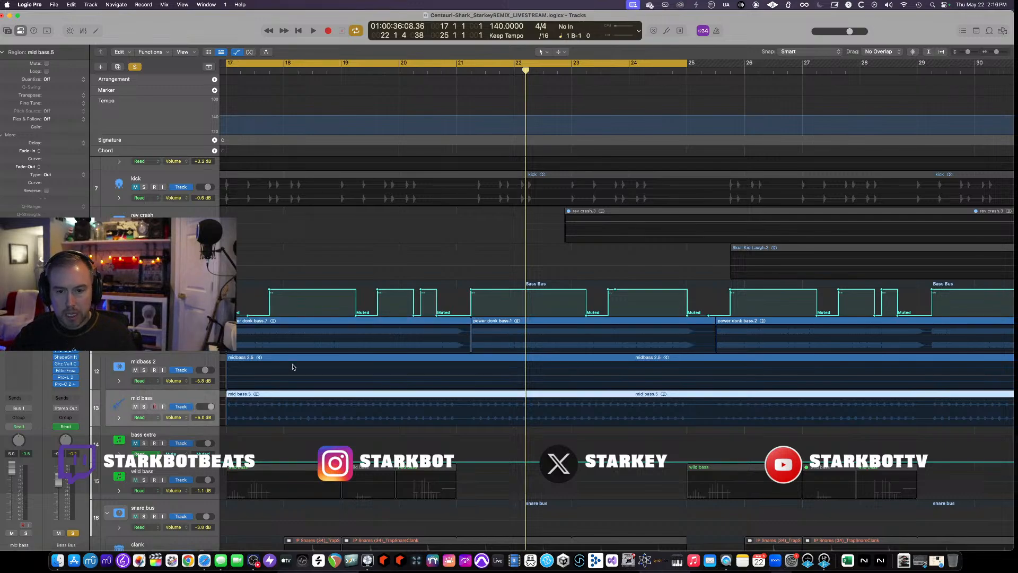
key("v")
key("space")
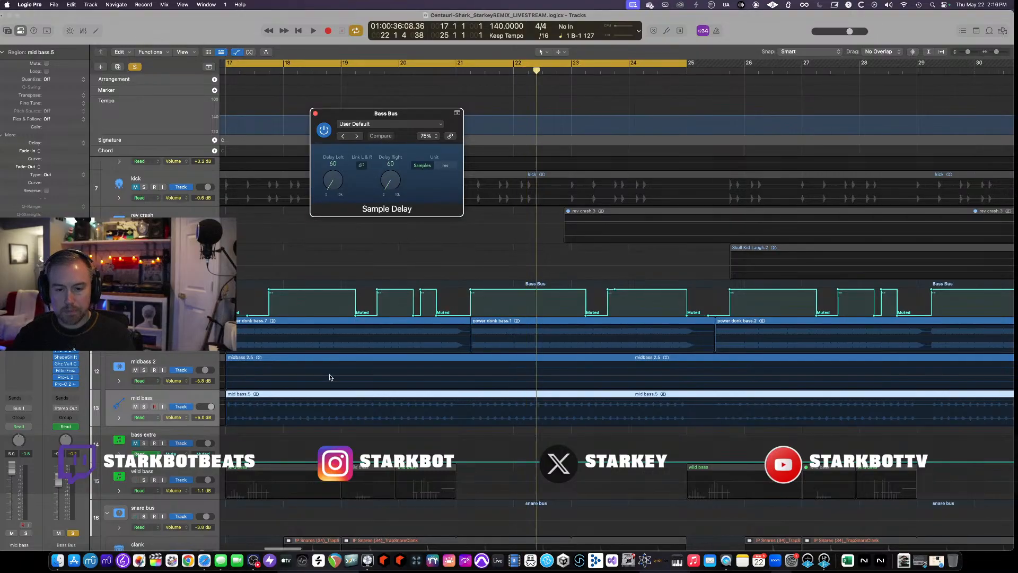
scroll(331, 377, "up", 3)
scroll(334, 376, "left", 3)
scroll(334, 377, "up", 4)
scroll(333, 377, "down", 6)
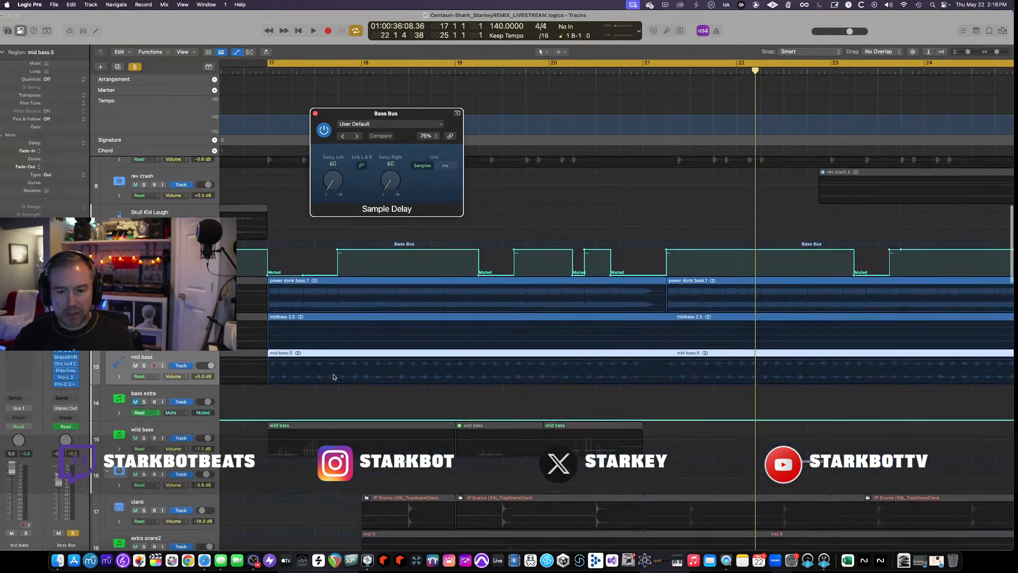
scroll(334, 376, "down", 2)
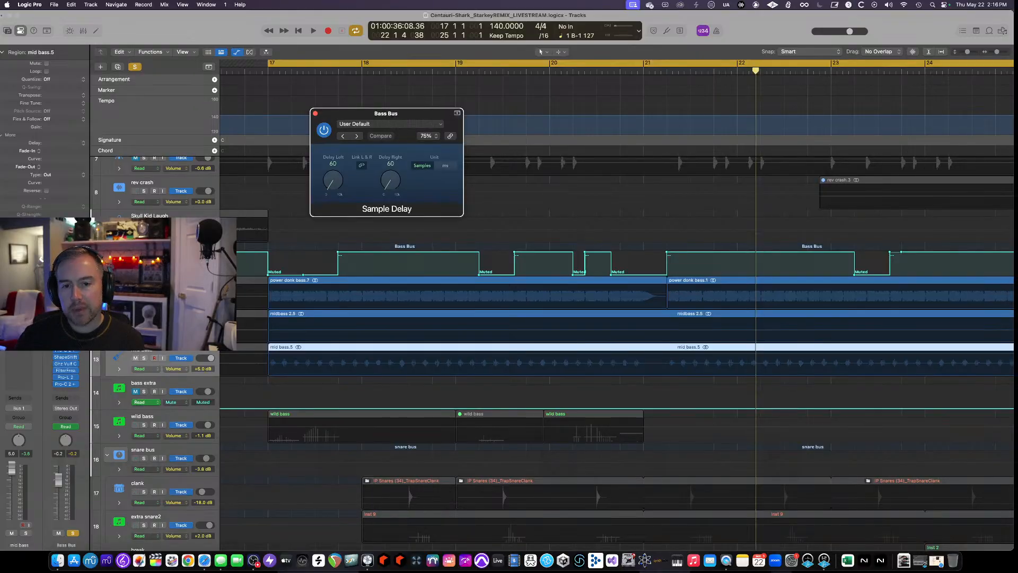
Open the Bass Bus's Pro-Q 3 and Pro-C 2, and choose wild bass (Inst 1) as Pro-C 2's side-chain source.
left_click(67, 350)
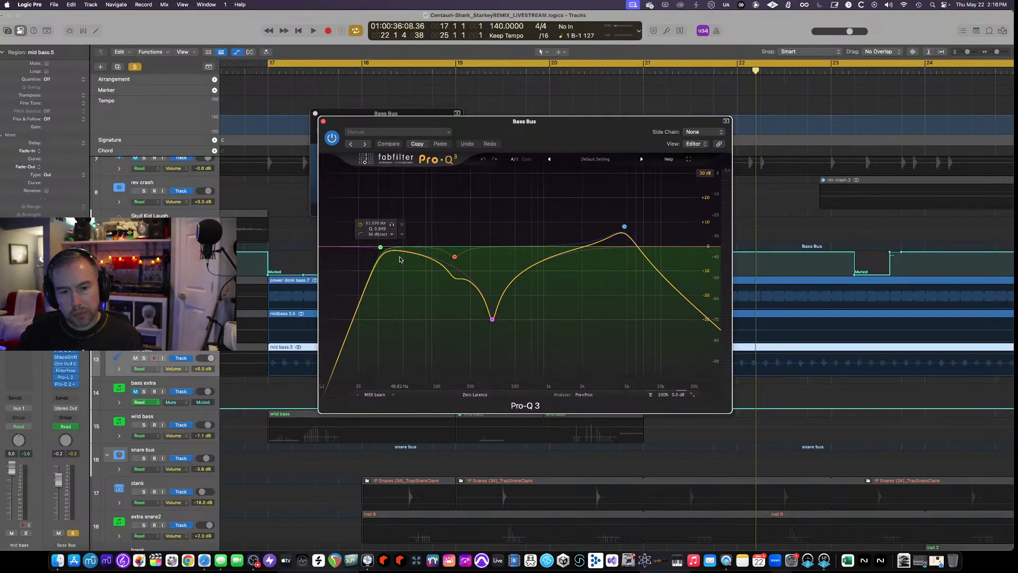
left_click(66, 349)
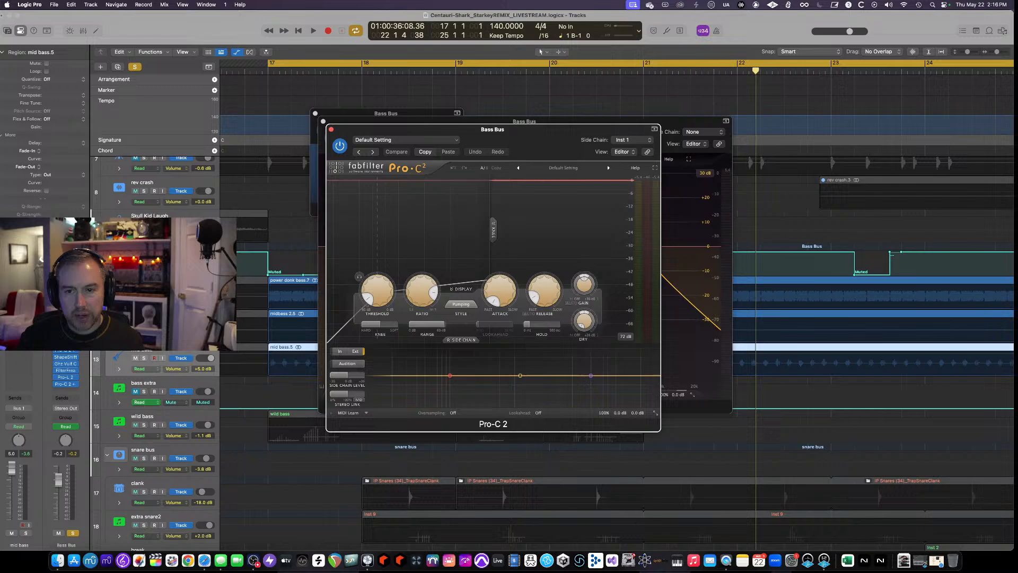
left_click(640, 141)
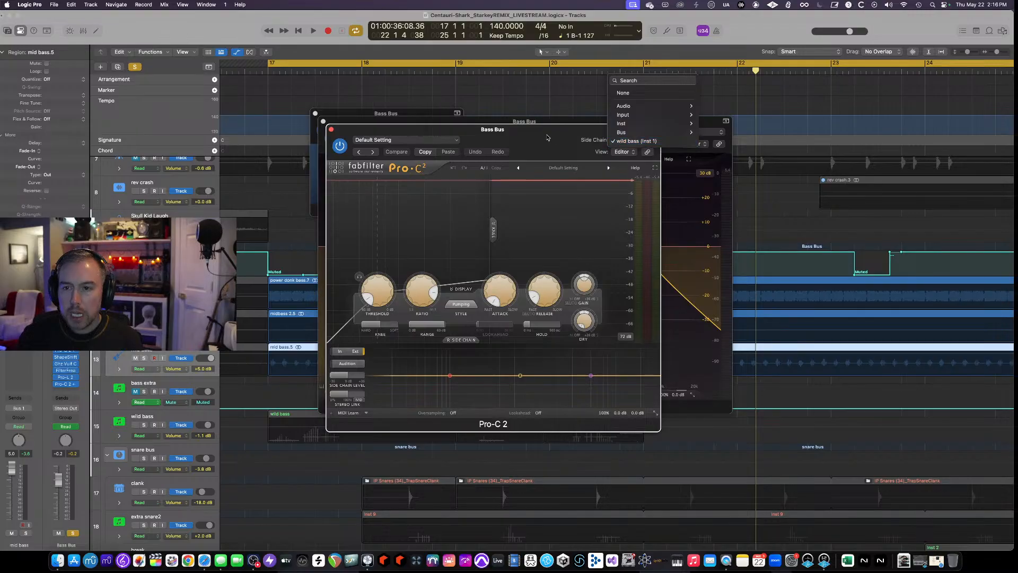
left_click(549, 138)
left_click(637, 141)
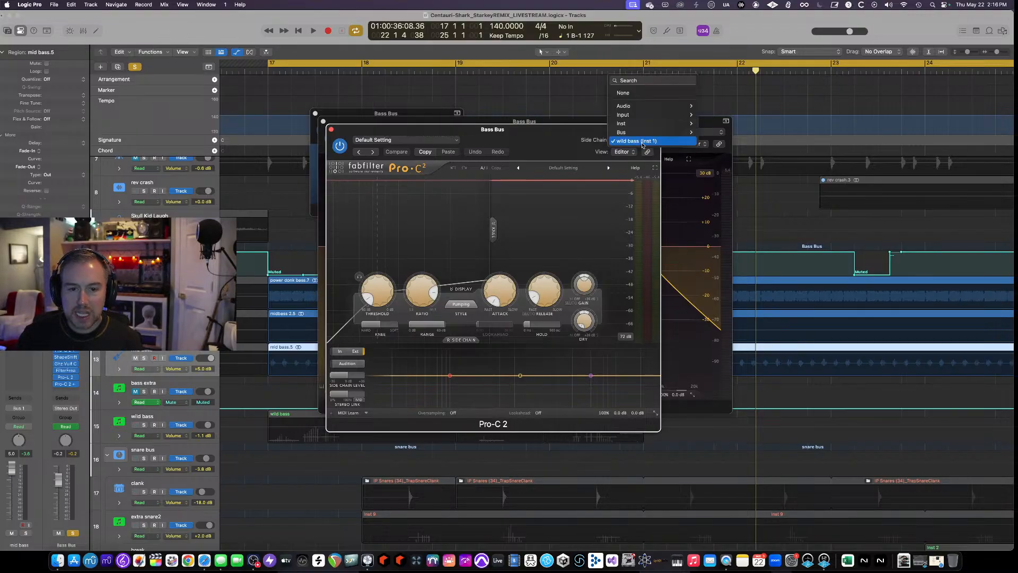
left_click(631, 142)
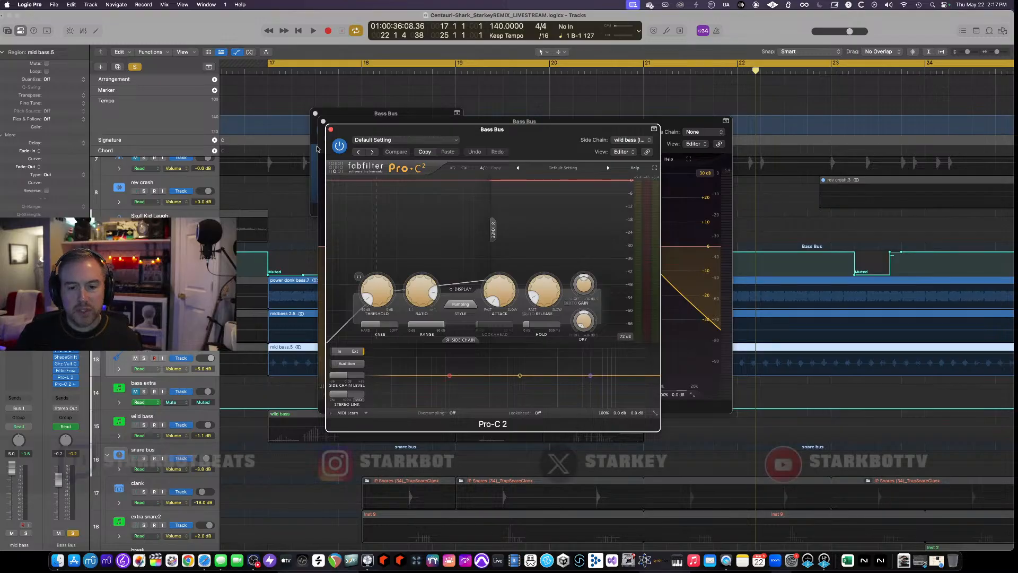
Close the Pro-C 2, Pro-Q 3 and Sample Delay windows, and hide and redisplay the track automation.
left_click(330, 129)
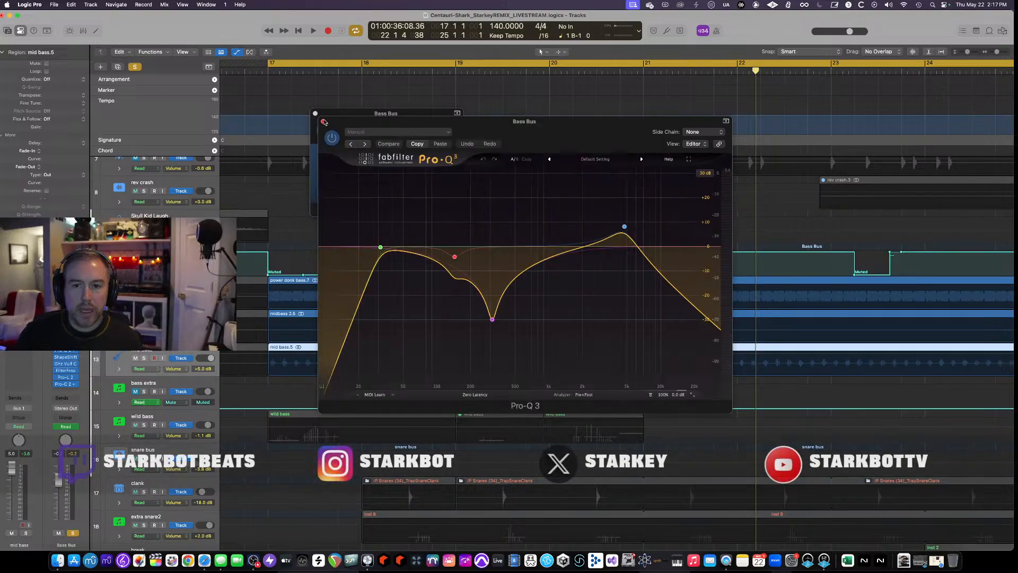
left_click(323, 121)
left_click(316, 114)
key("a")
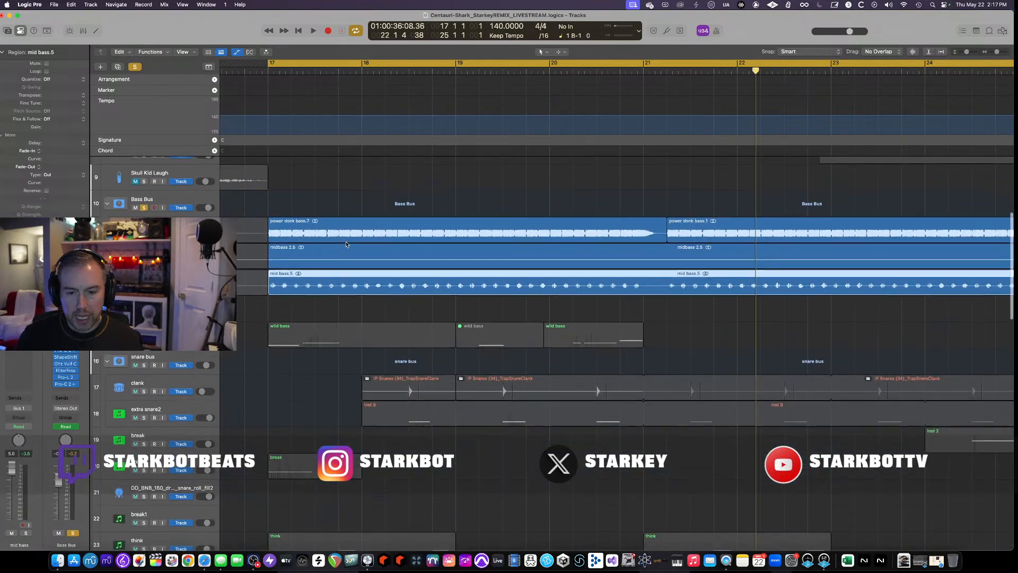
key("a")
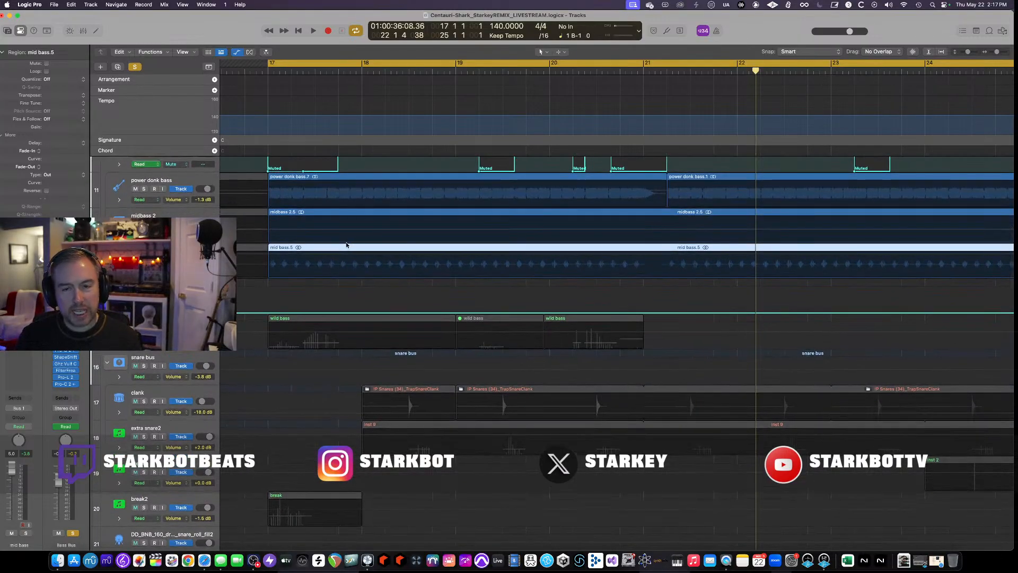
Take the Bass Bus out of solo and solo the wild bass track instead.
scroll(316, 247, "up", 5)
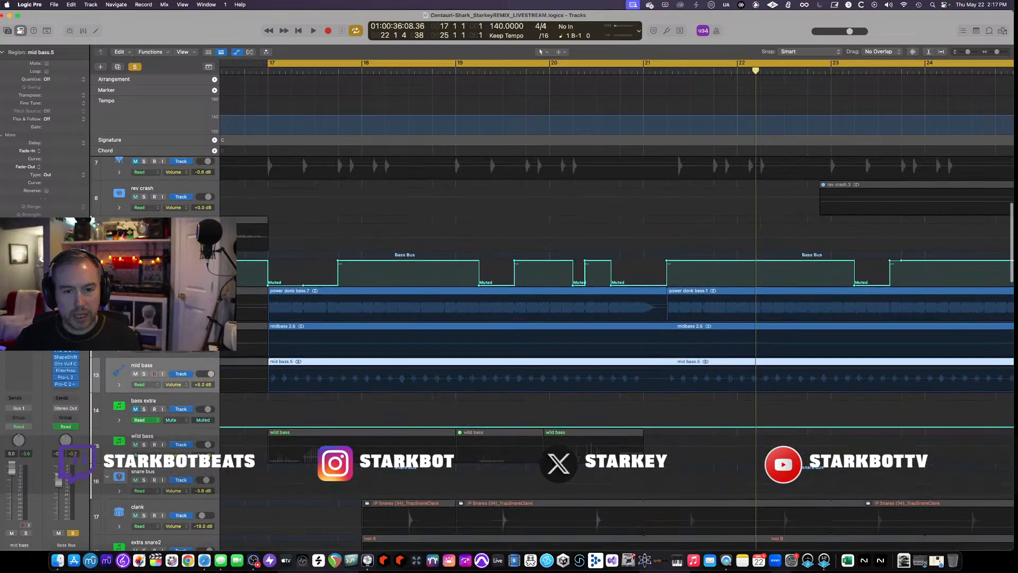
left_click(144, 267)
scroll(257, 452, "down", 2)
left_click(155, 406)
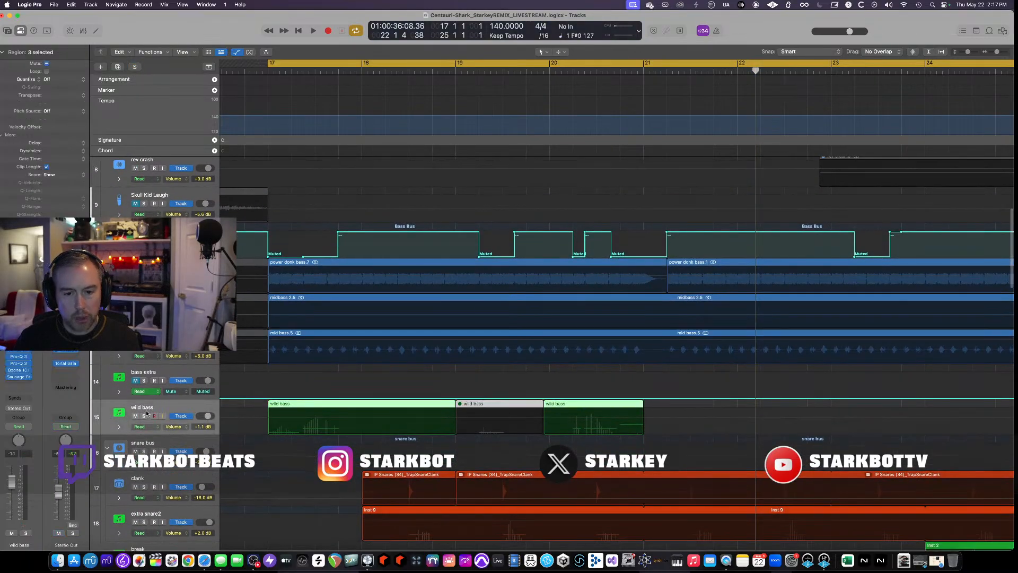
left_click(144, 416)
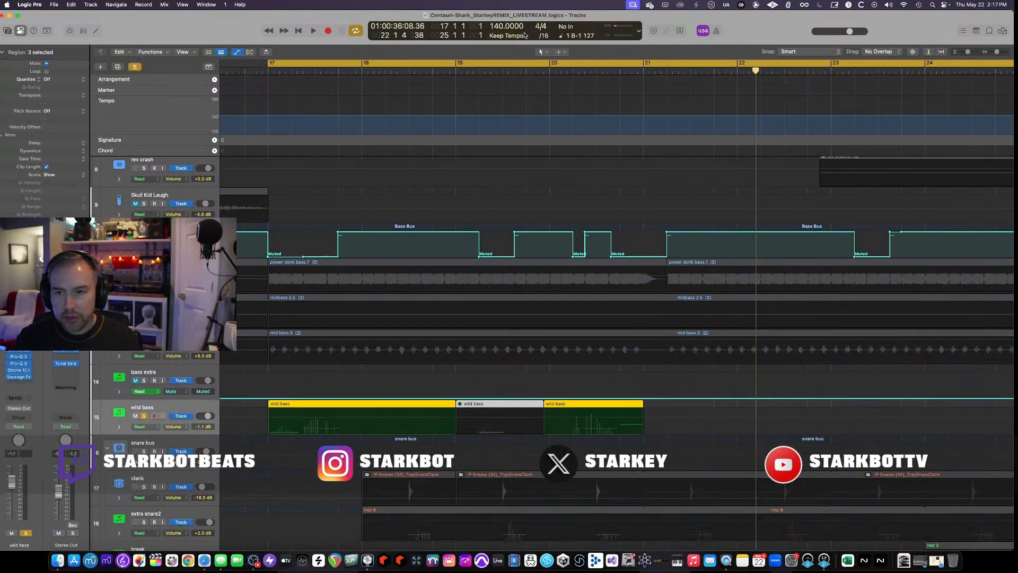
Set the cycle range from bar 17 to bar 21 and play the start of the soloed wild bass.
left_click(457, 61)
mouse_move(268, 62)
left_mouse_down()
mouse_move(678, 106)
mouse_move(645, 103)
left_mouse_up()
key("space")
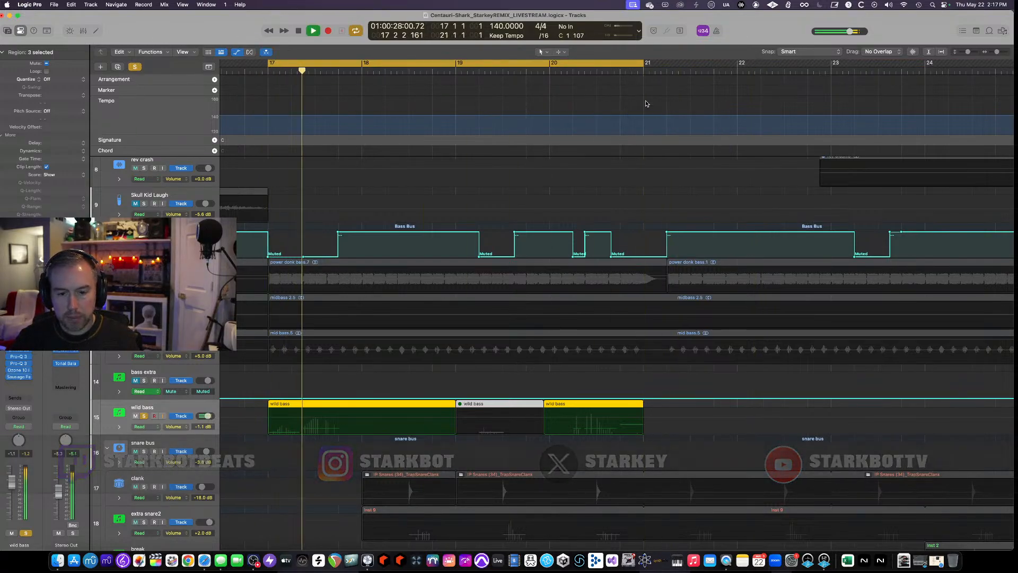
key("space")
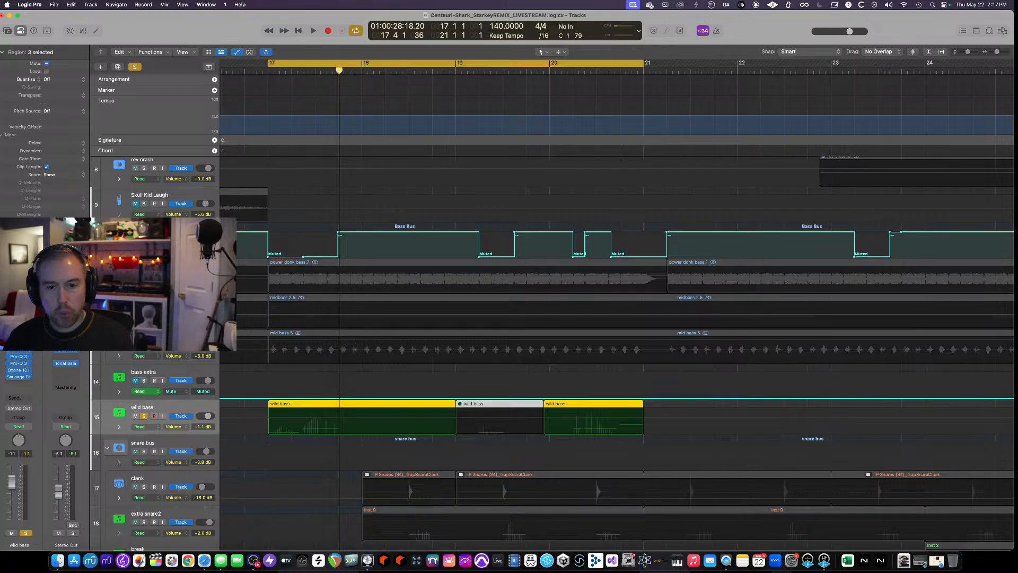
Solo the Bass Bus alongside the wild bass and play the two together through the cycle.
left_click(143, 239)
key("space")
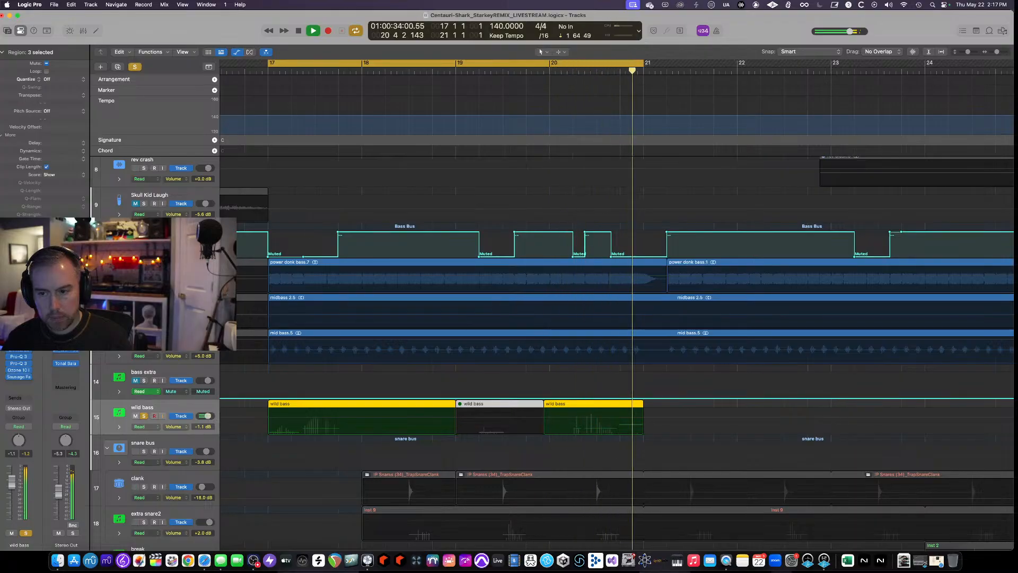
key("space")
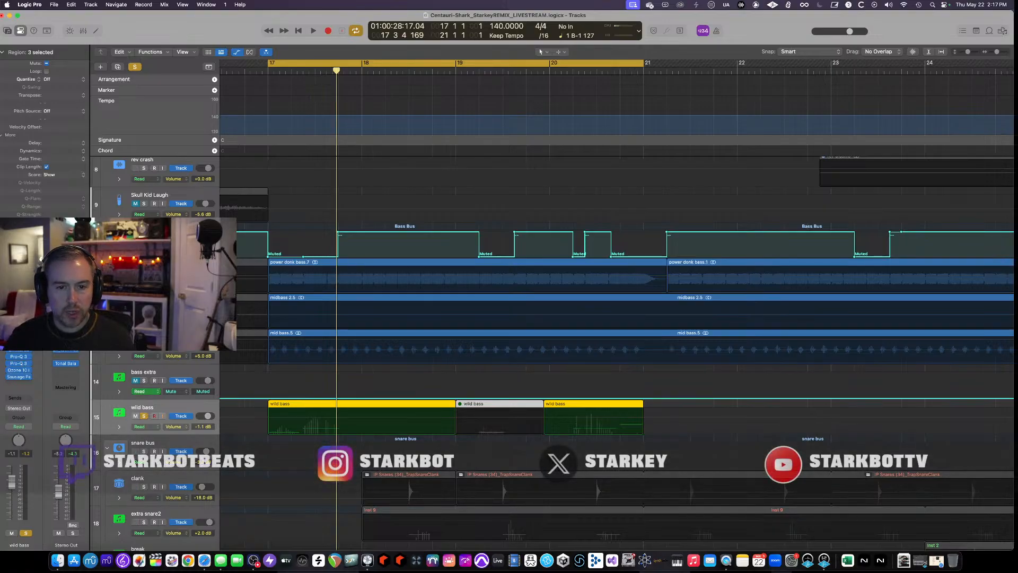
Open the Bass Bus's Pro-C 2, move its window clear of the first wild bass region and play to watch the side-chain ducking.
left_click(153, 231)
left_click(19, 376)
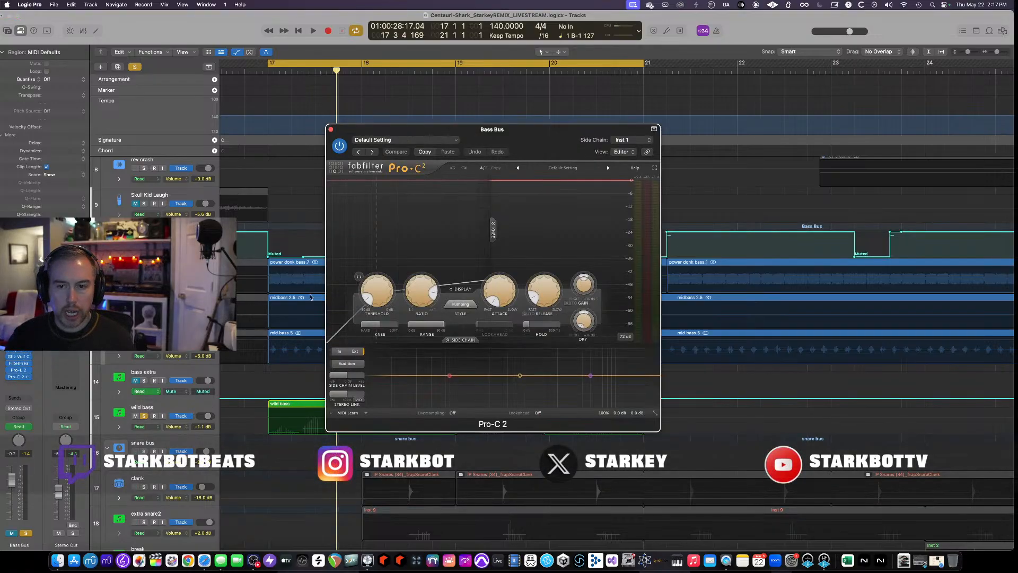
left_click_drag(457, 137, 603, 130)
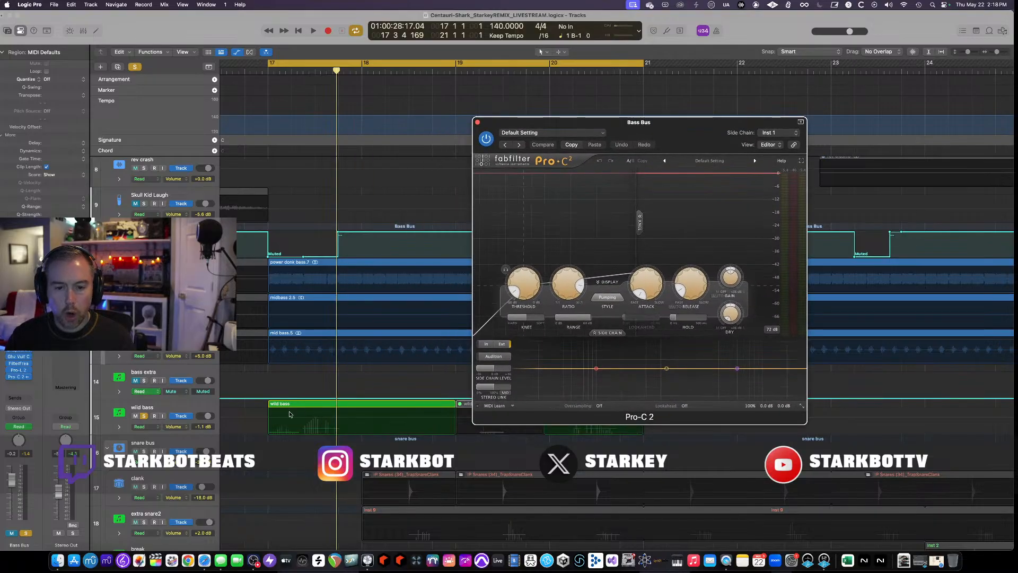
key("space")
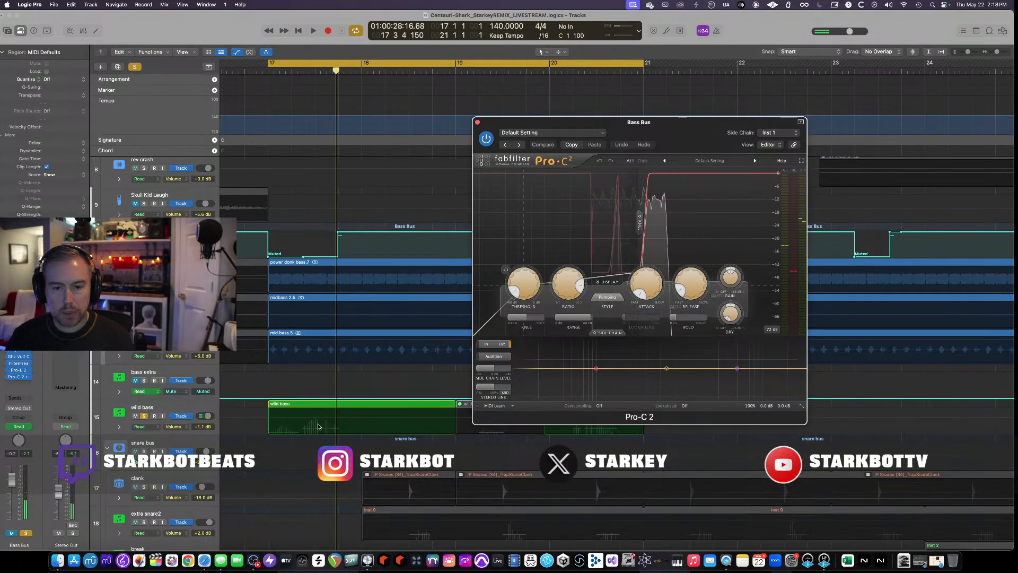
Open ShapeShifter and Ghz Vulf Compressor 3 on the Bass Bus, arrange their windows side by side and close Pro-C 2.
left_click(19, 356)
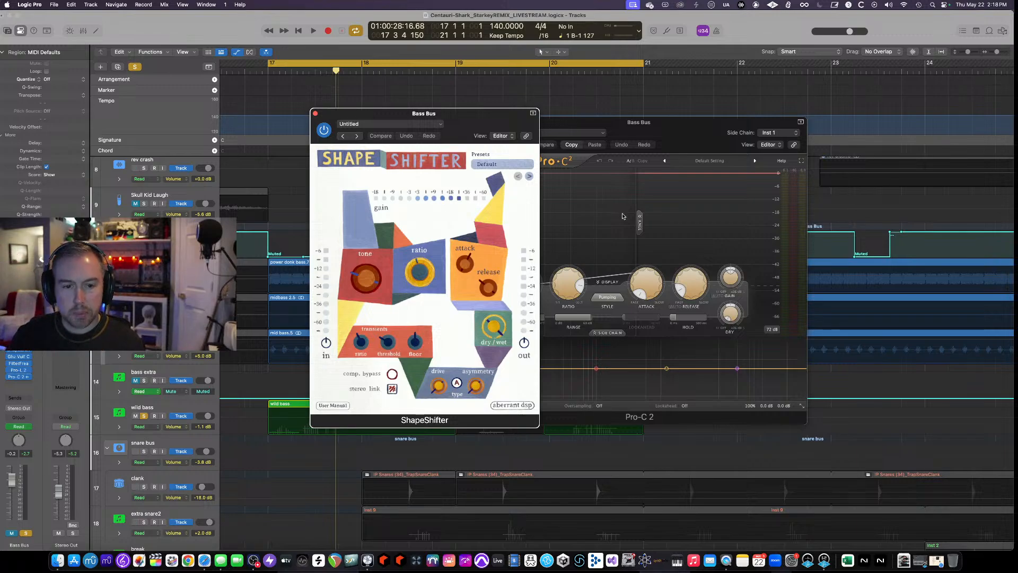
left_click(20, 359)
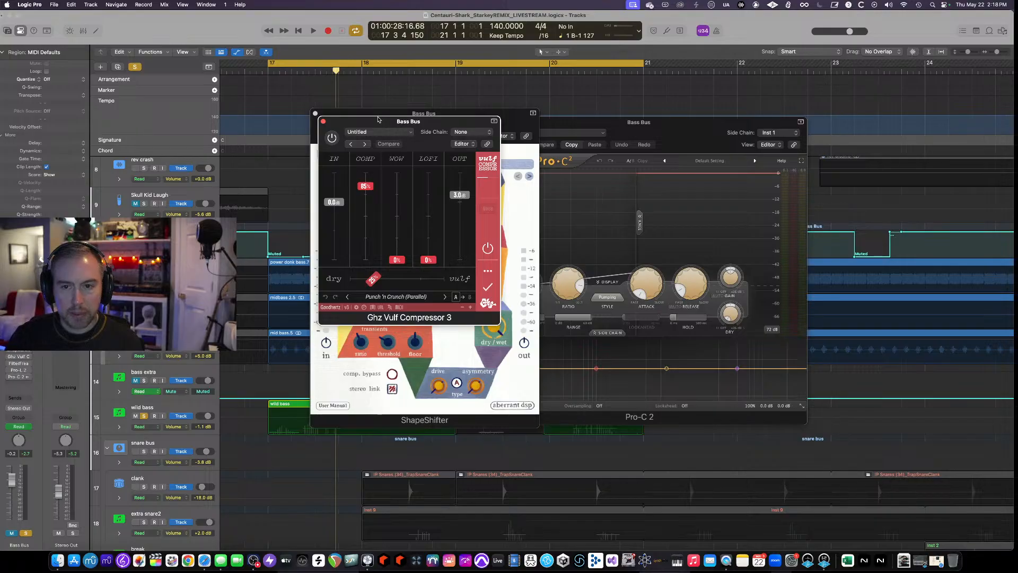
left_click_drag(379, 119, 408, 229)
left_click_drag(402, 113, 653, 184)
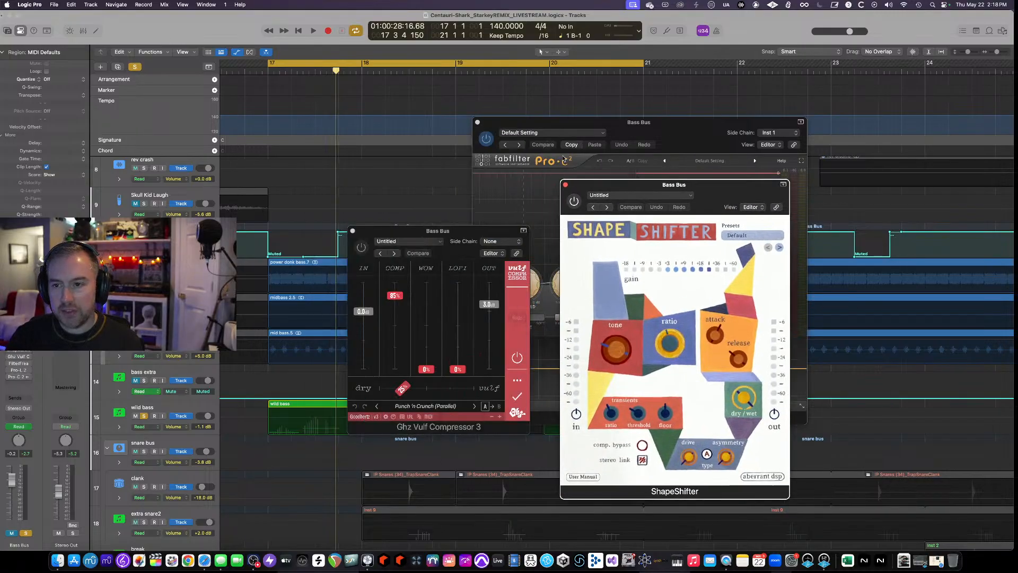
left_click(478, 123)
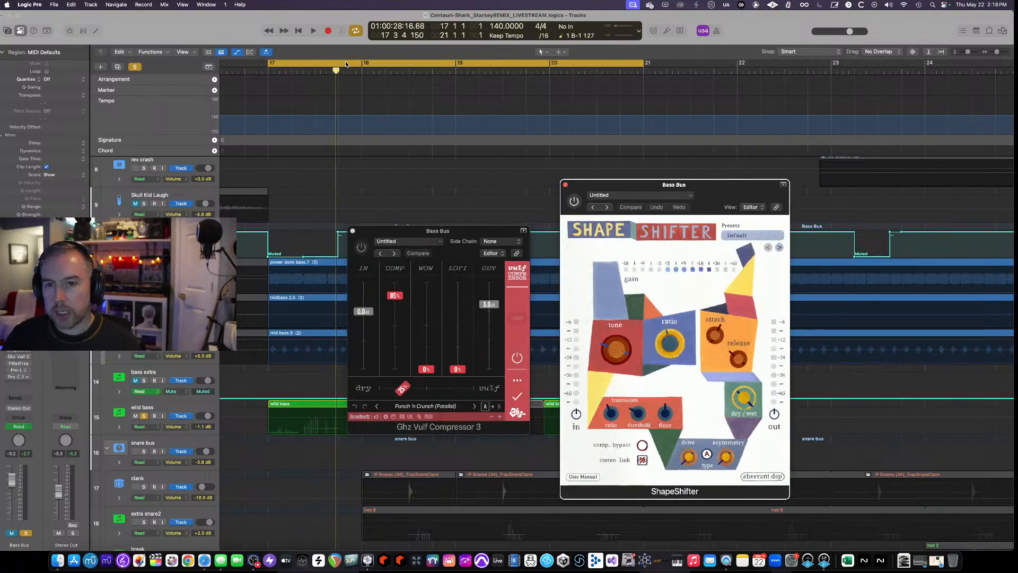
Cycle the Bass Bus from beat 4 of bar 17 to about beat 2 of bar 19, moving the Vulf Compressor window lower during playback.
left_click_drag(345, 64, 493, 65)
key("space")
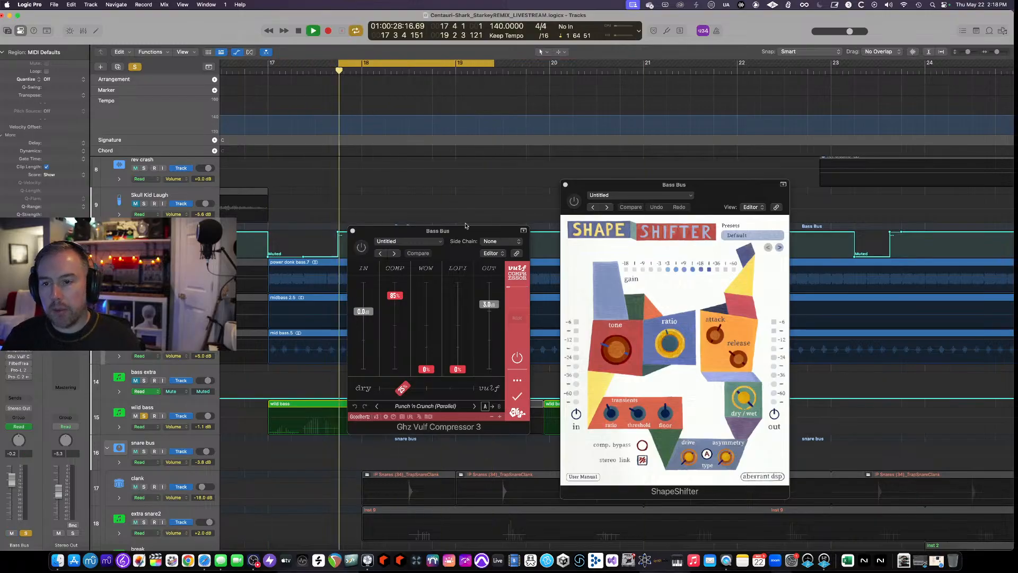
left_click_drag(465, 226, 415, 300)
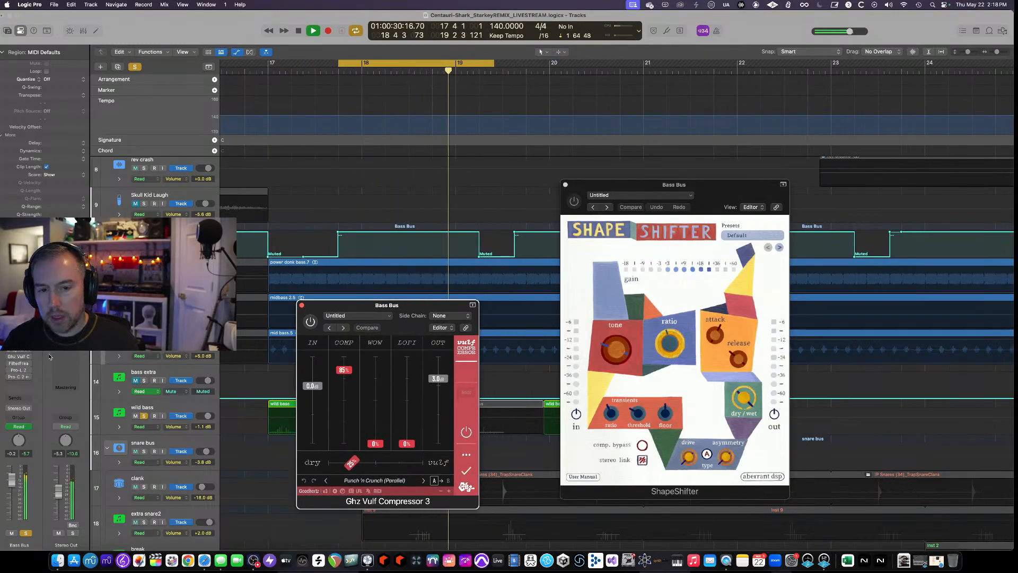
Switch on ShapeShifter and Ghz Vulf Compressor 3 on the Bass Bus during looped playback to hear their effect, and stop playback.
left_click(28, 352)
left_click(8, 353)
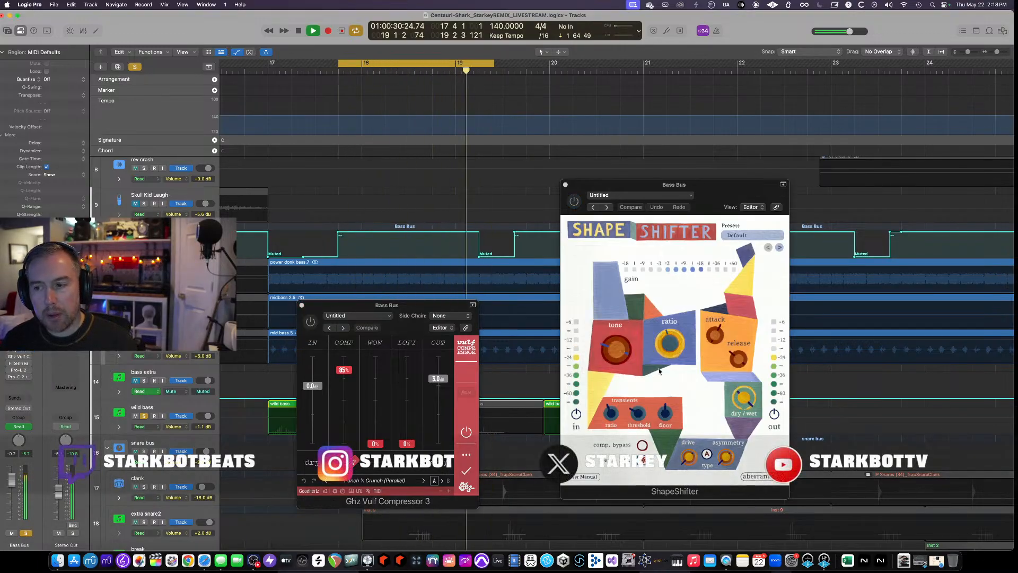
left_click(9, 356)
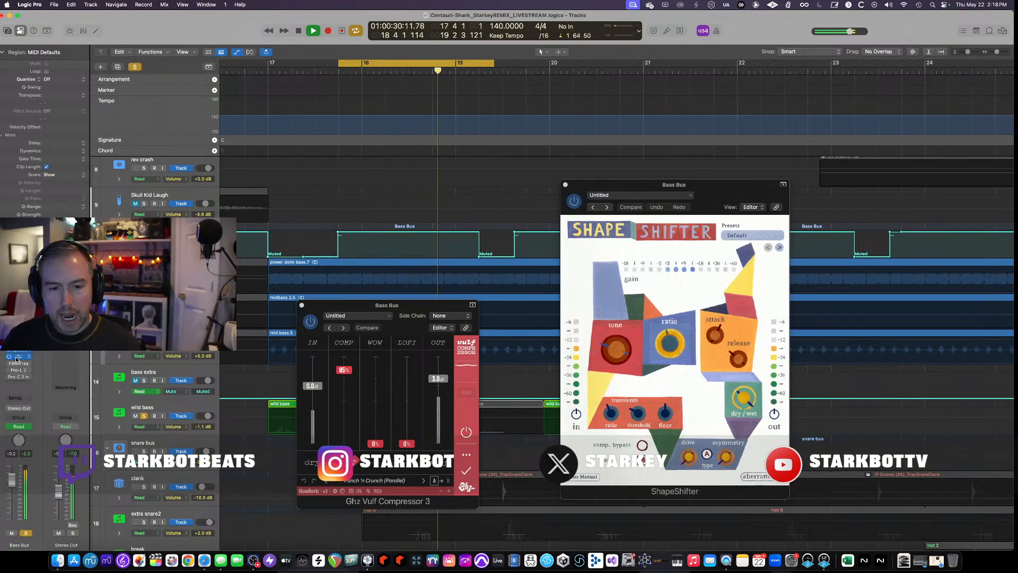
key("space")
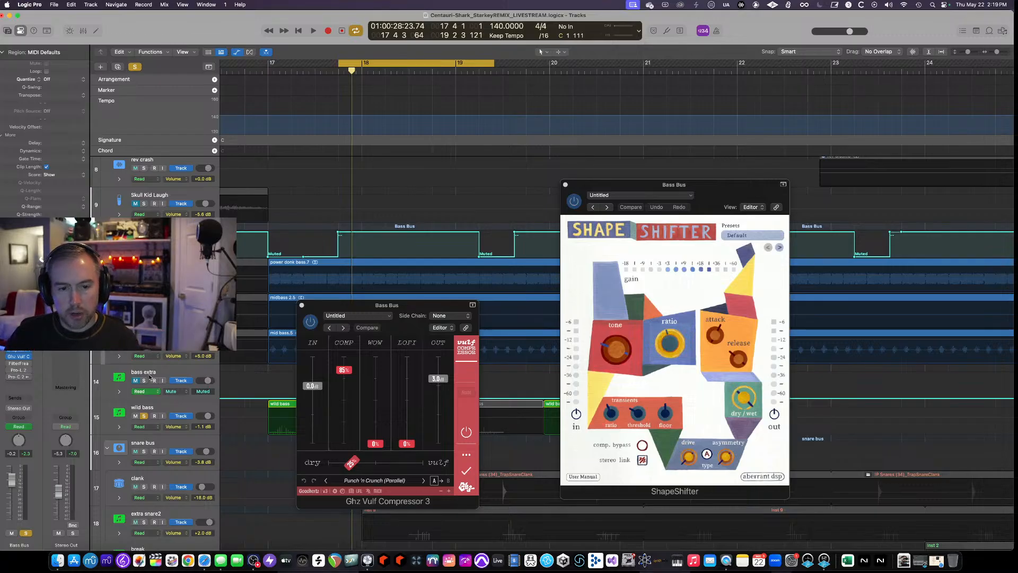
Open FilterFreak2 on the Bass Bus and switch it off and back on during looped playback to compare its effect.
left_click(20, 363)
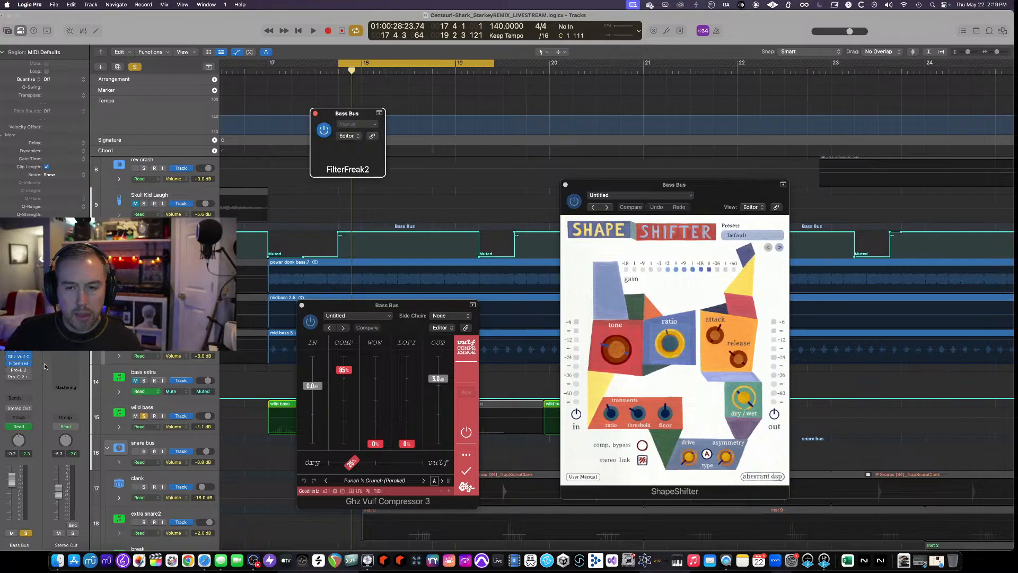
key("space")
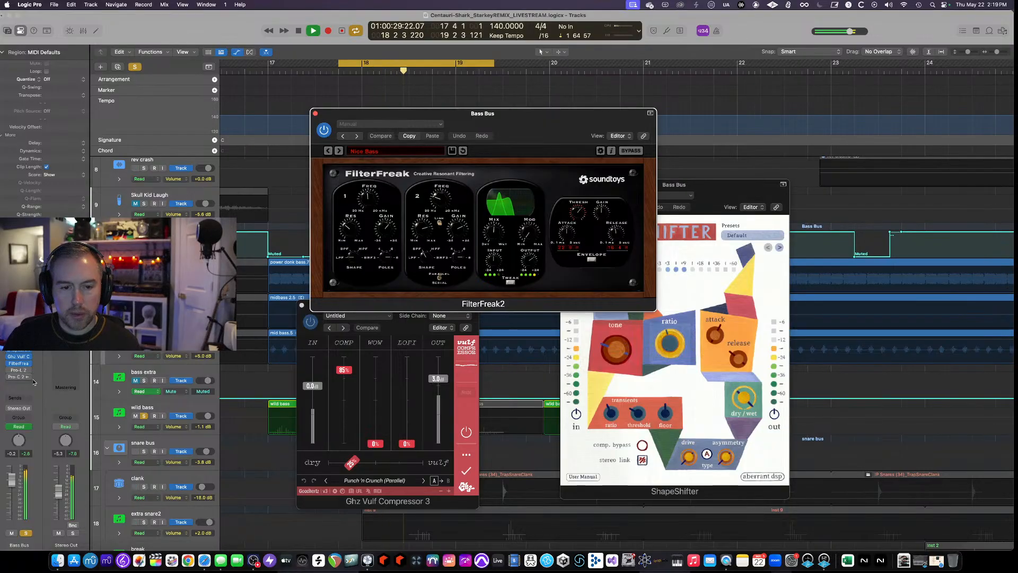
left_click(8, 364)
left_click(8, 364)
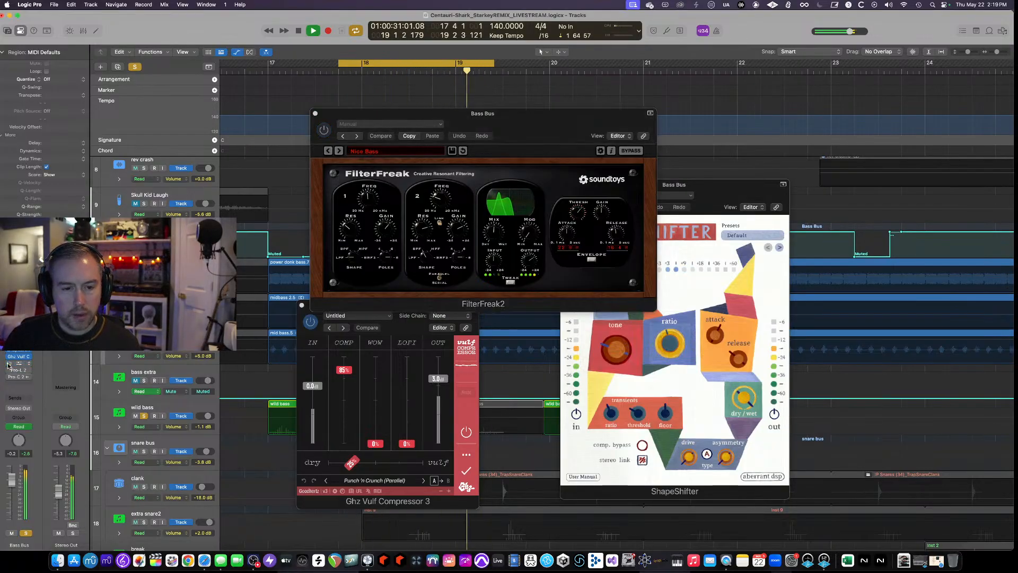
left_click(8, 363)
left_click(8, 363)
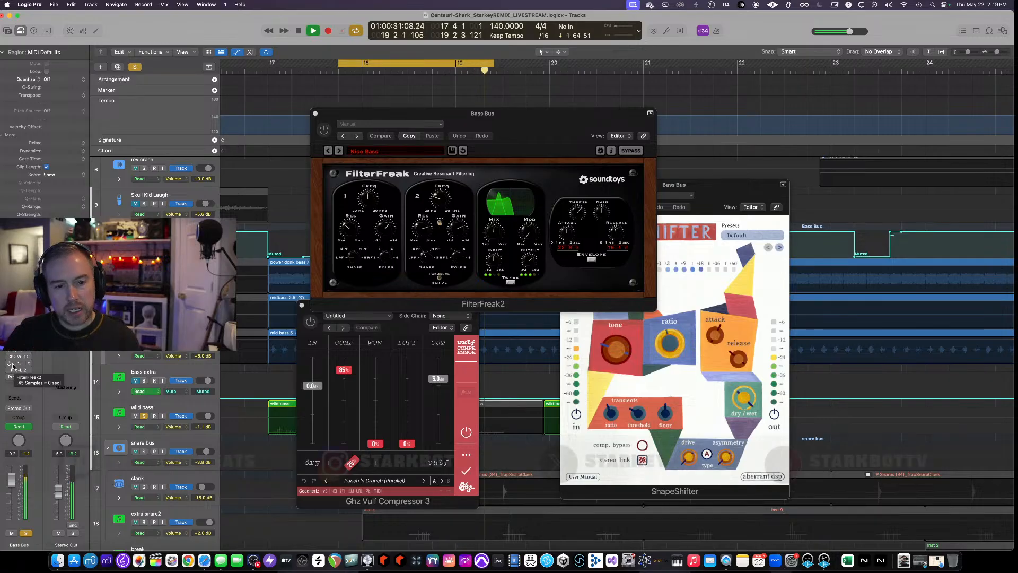
left_click(8, 362)
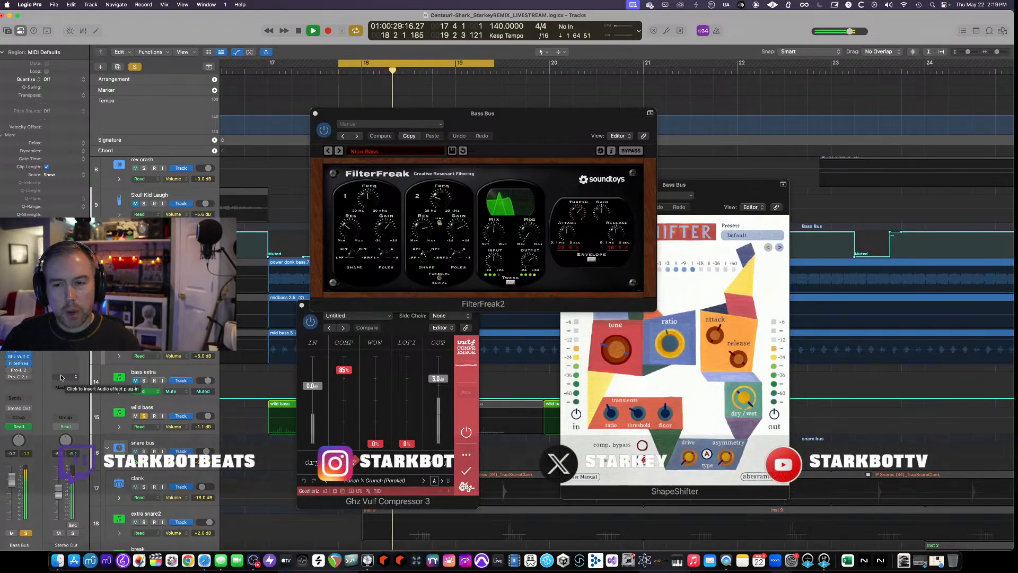
key("space")
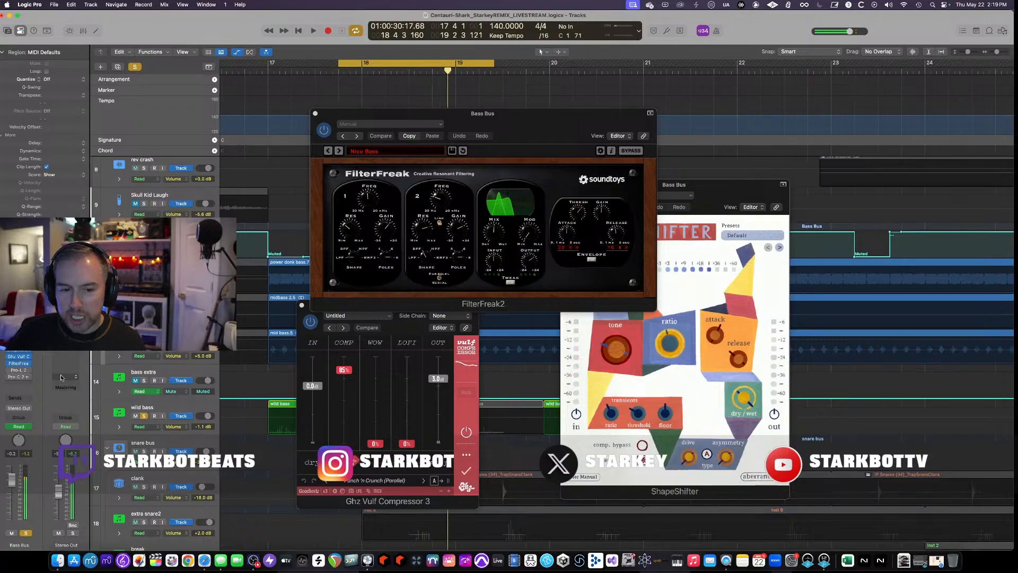
Open Pro-L 2 and Pro-C 2 on the Bass Bus and check Pro-C 2's side-chain source, keeping Bus 3.
left_click(21, 370)
key("space")
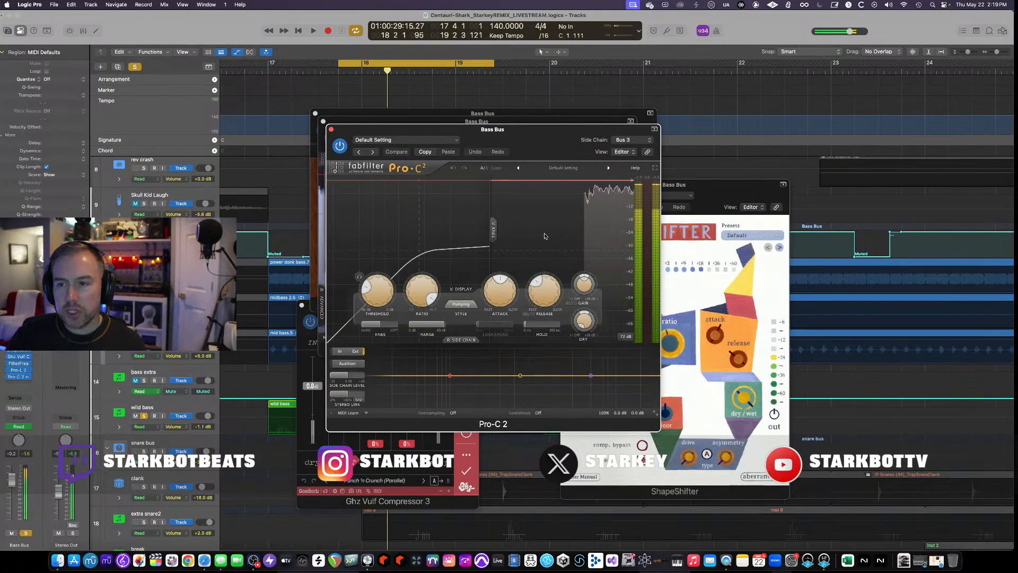
left_click(640, 141)
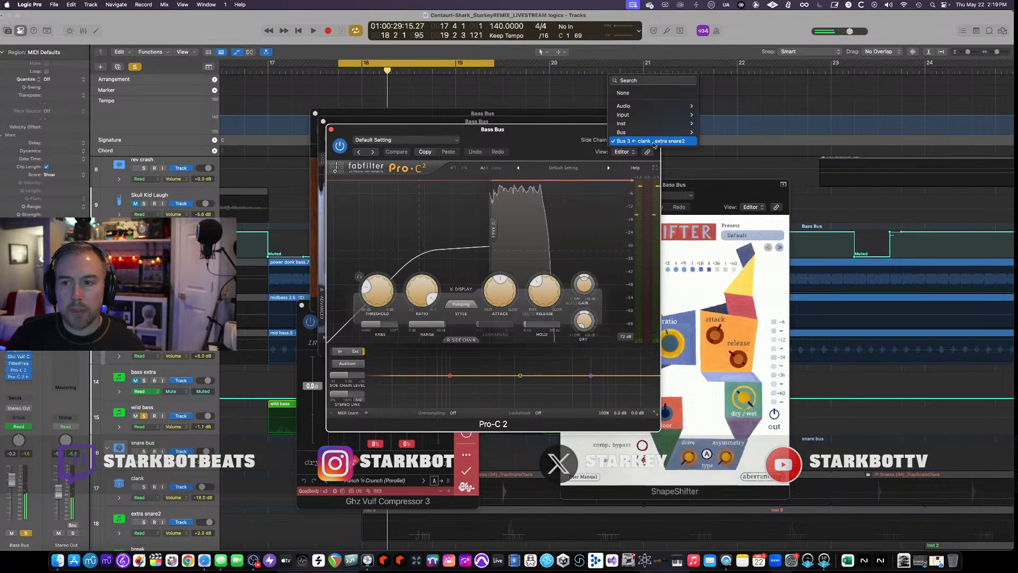
left_click(664, 144)
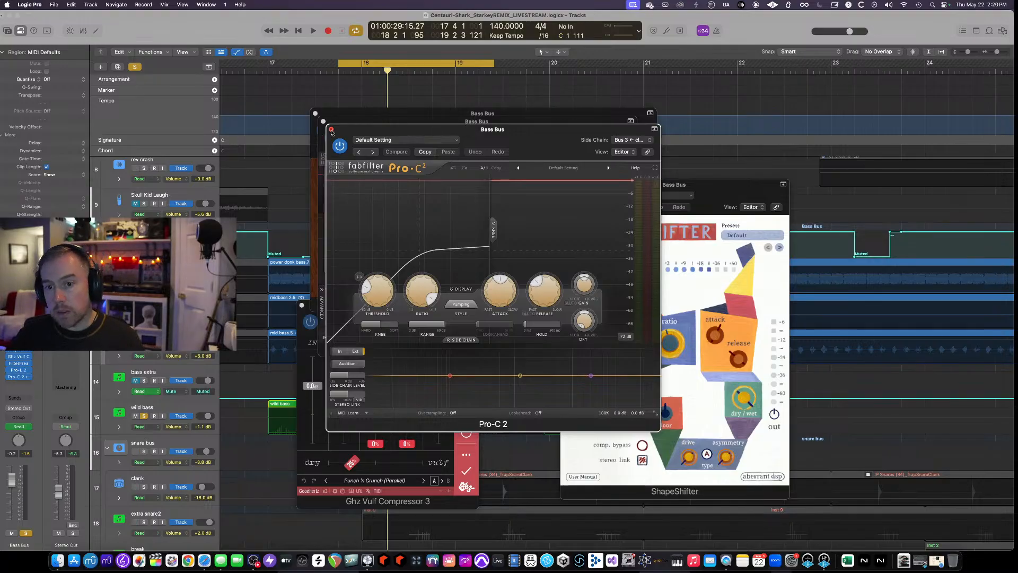
Close all the open Bass Bus plug-in windows, from Pro-C 2 through to ShapeShifter.
left_click(331, 130)
left_click(323, 122)
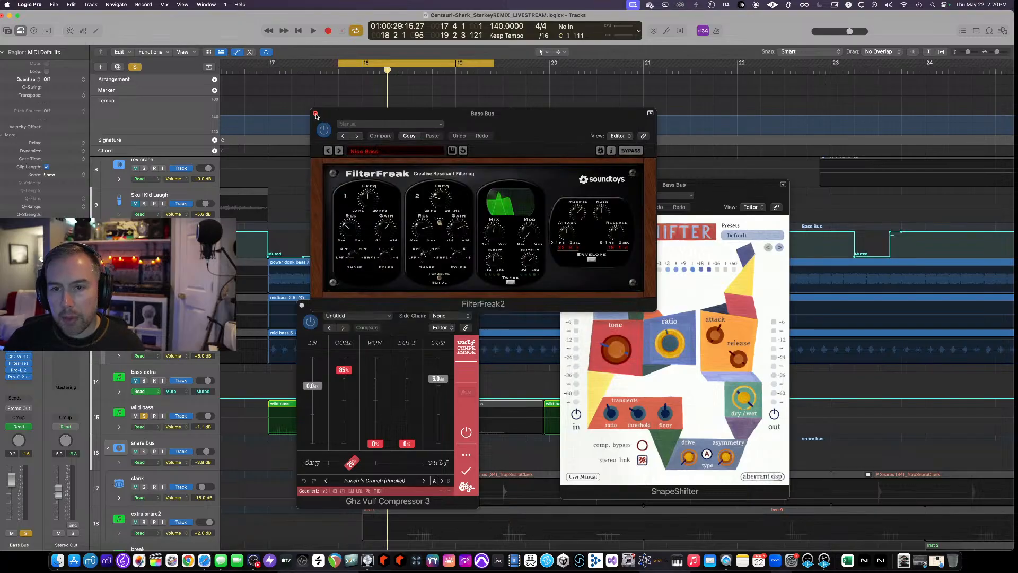
left_click(315, 113)
left_click(301, 305)
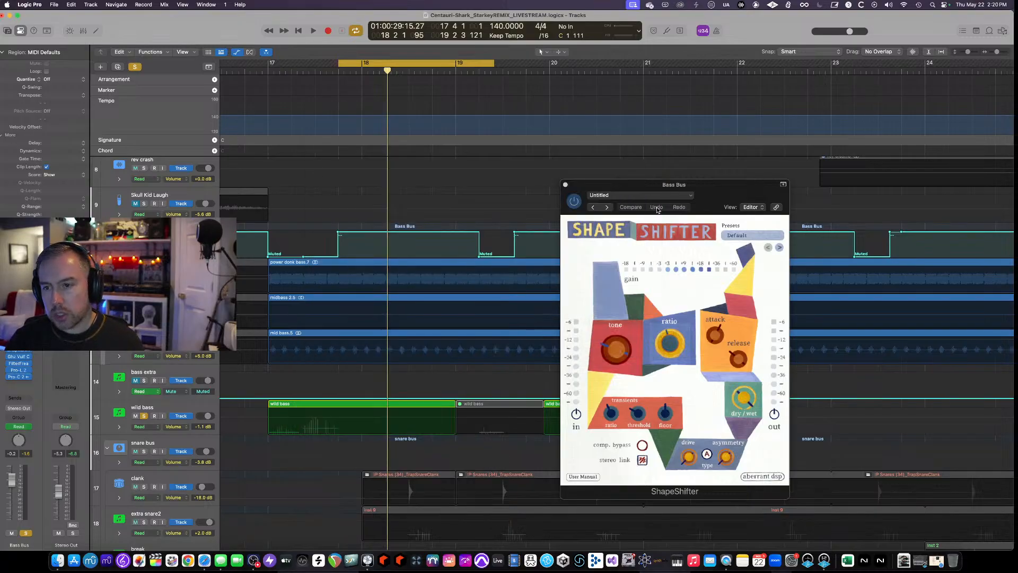
left_click(564, 184)
Cycle bars 17 to 21, play the soloed bass section and hide the track automation.
left_click_drag(268, 62, 642, 63)
key("space")
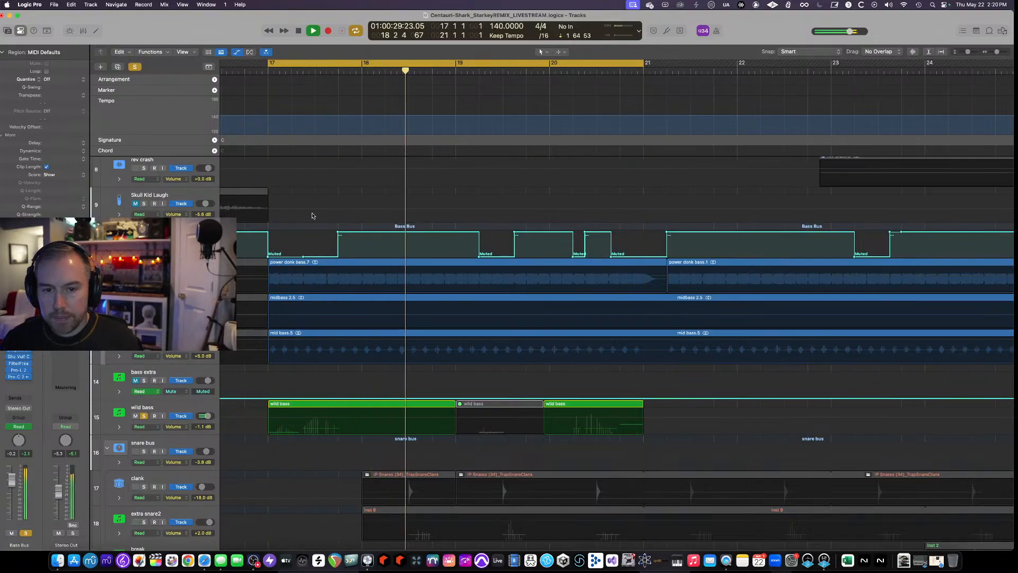
key("space")
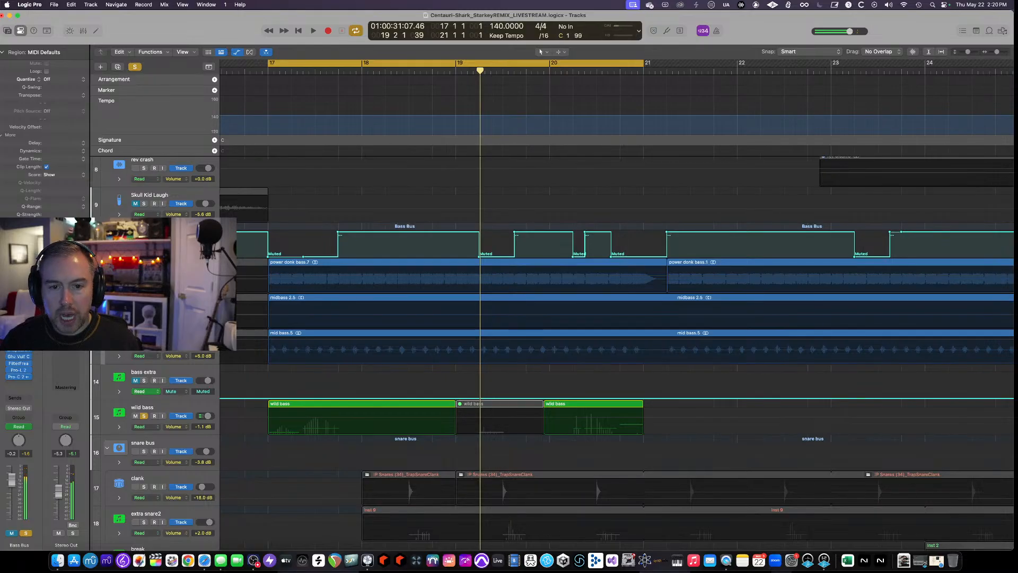
key("a")
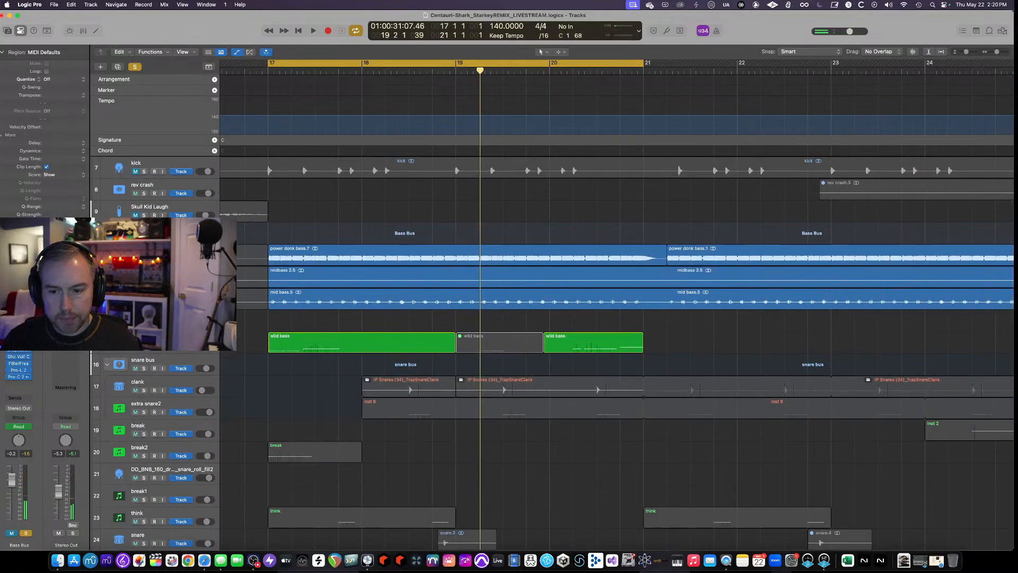
Solo the snare bus alongside the bass during playback and extend the cycle to bar 25.
key("space")
scroll(289, 324, "down", 3)
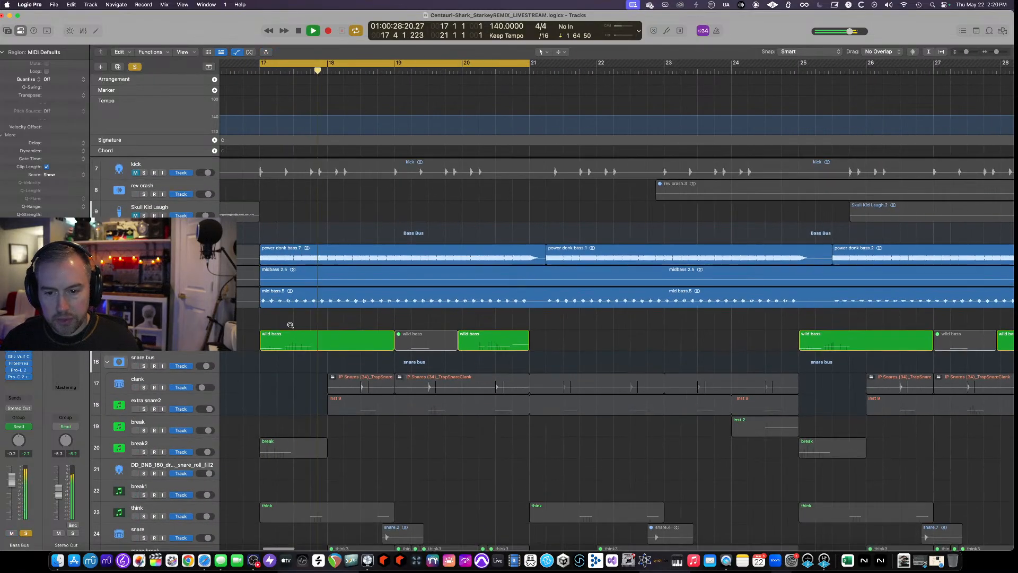
scroll(290, 324, "down", 2)
left_click(144, 345)
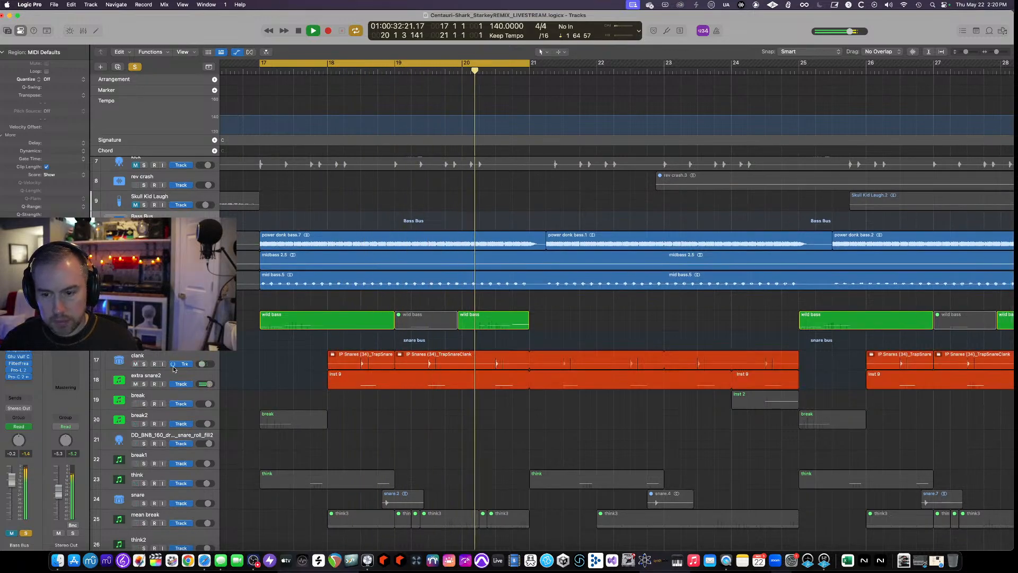
left_click_drag(541, 63, 791, 89)
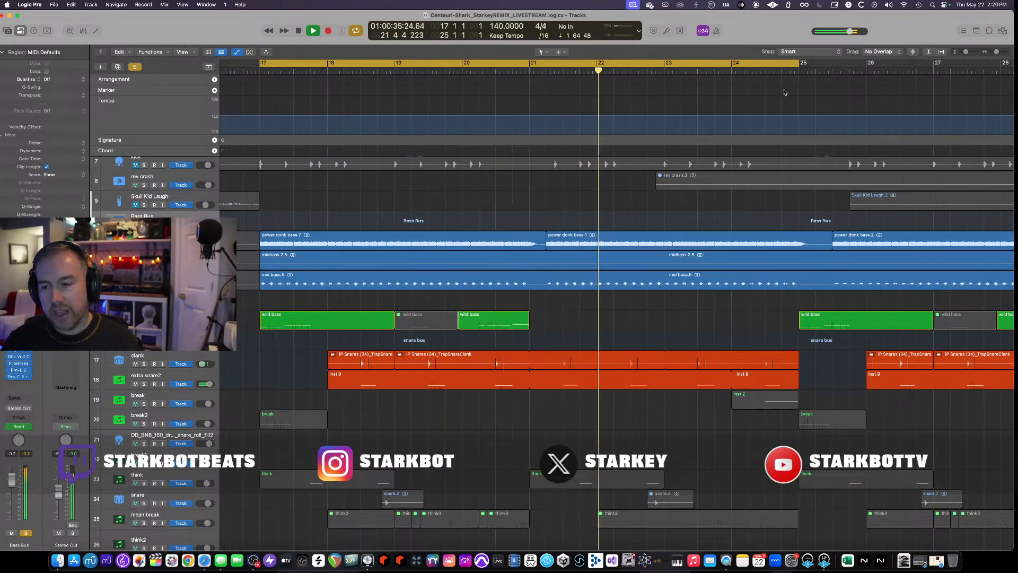
key("space")
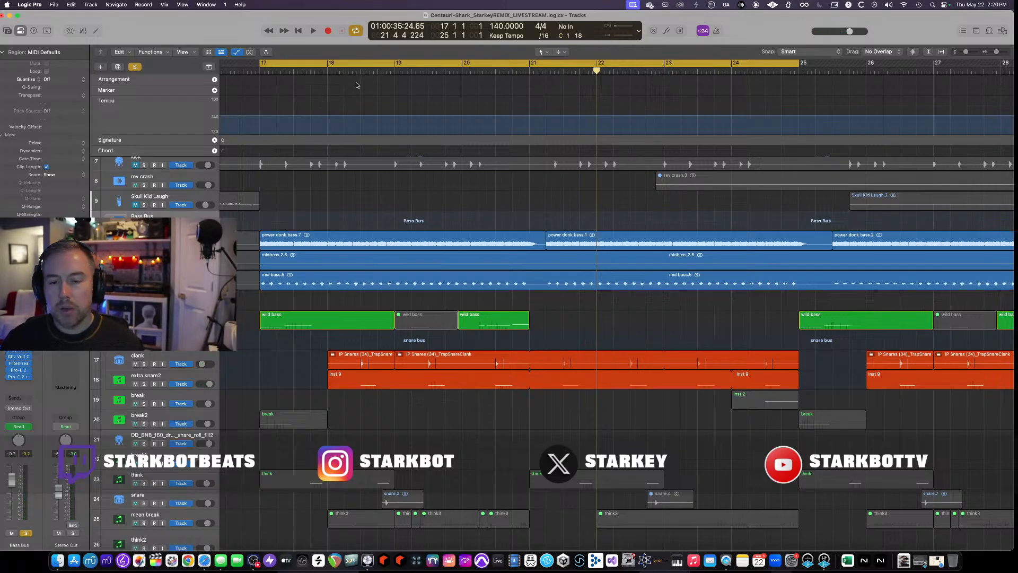
Take the Bass Bus out of solo, solo the clank track on its own and play it briefly.
scroll(333, 289, "down", 3)
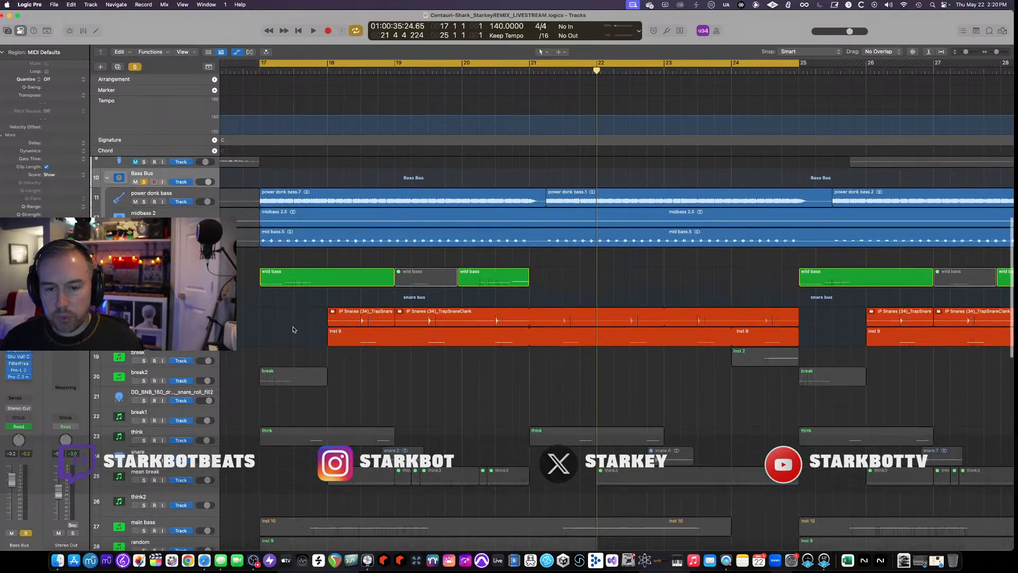
left_click(144, 176)
left_click(144, 316)
left_click(154, 308)
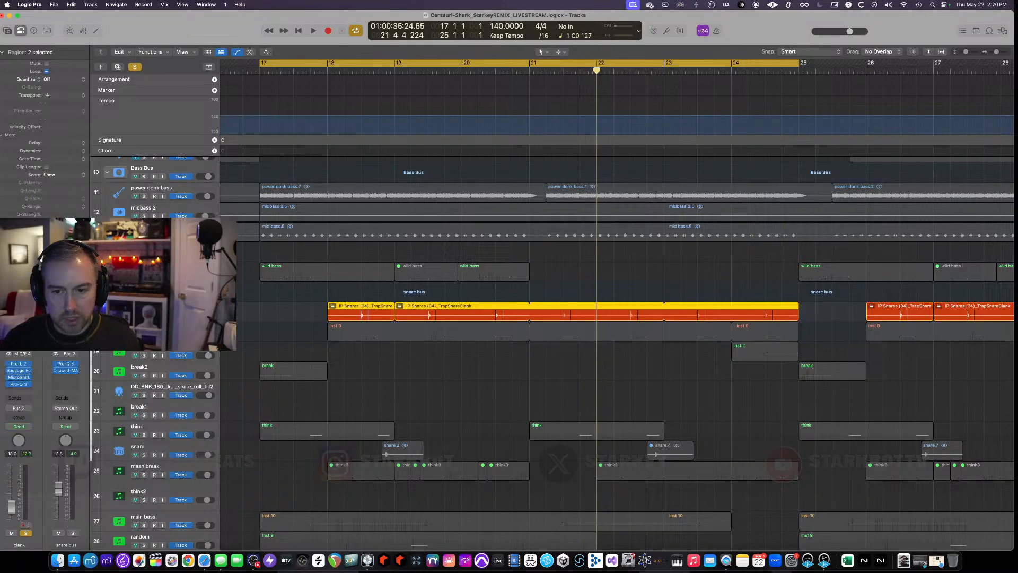
key("space")
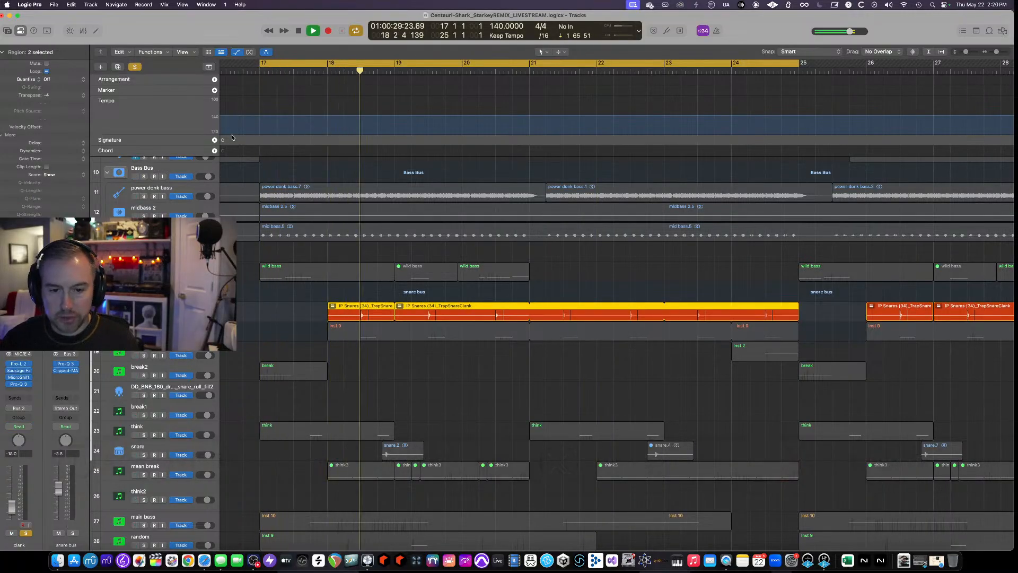
key("space")
Show the clank track's Pro-L 2 and Sausage Fattener settings, and close both windows.
left_click(18, 363)
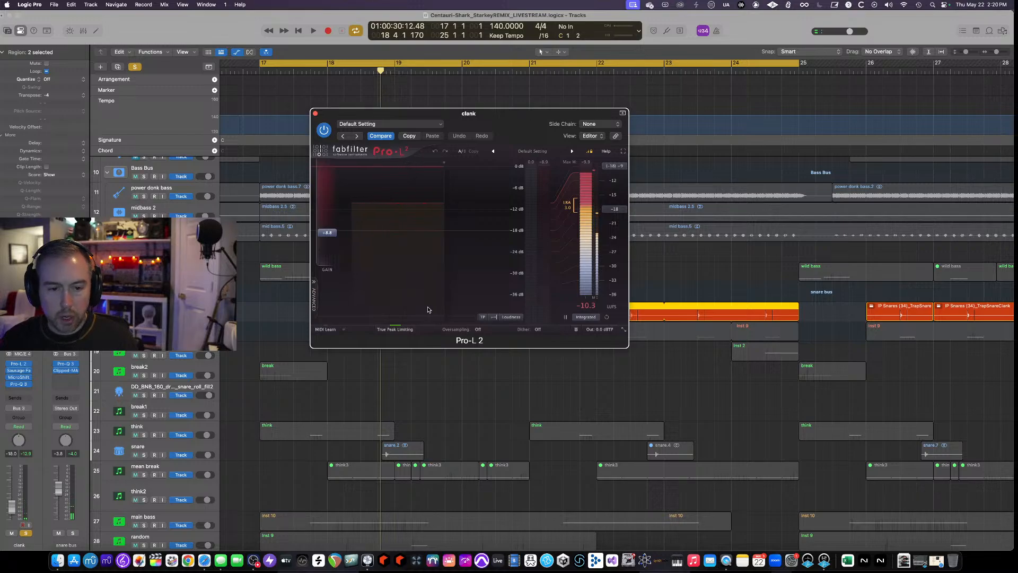
left_click(19, 371)
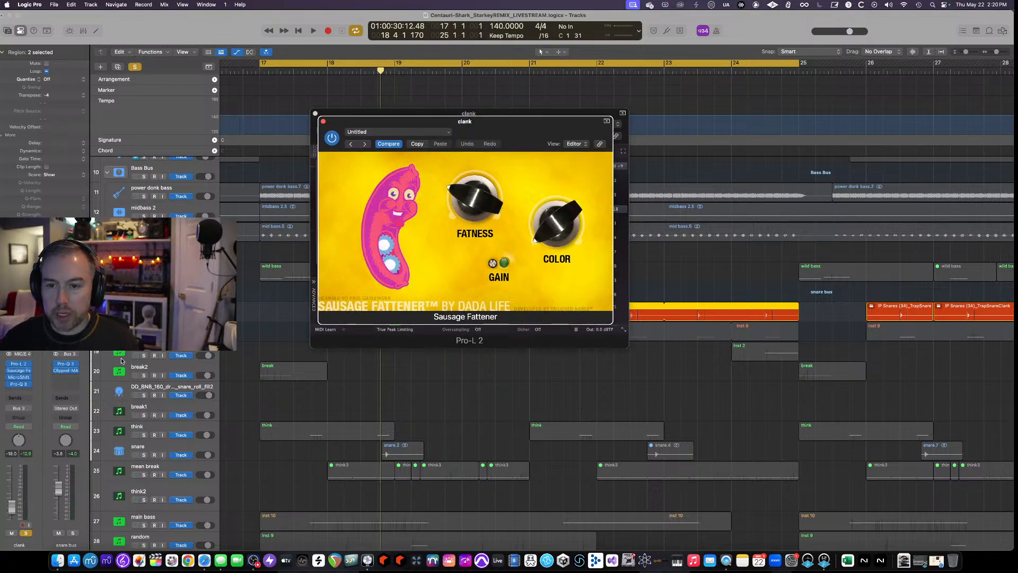
left_click(323, 122)
left_click(315, 113)
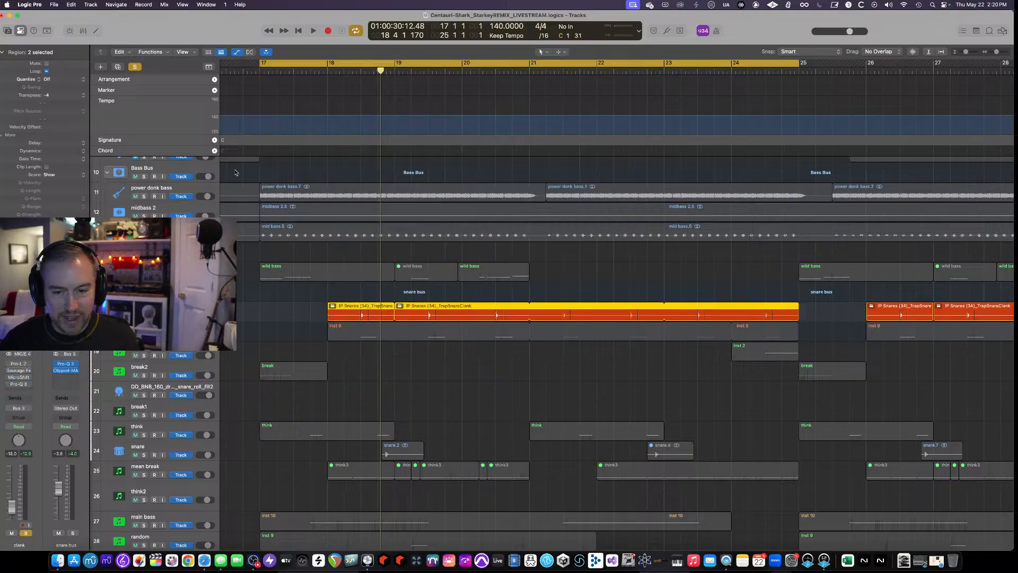
Shorten the cycle to run from bar 18 to bar 19 and play the clank snare in a loop.
left_click(257, 69)
left_click_drag(327, 64, 398, 69)
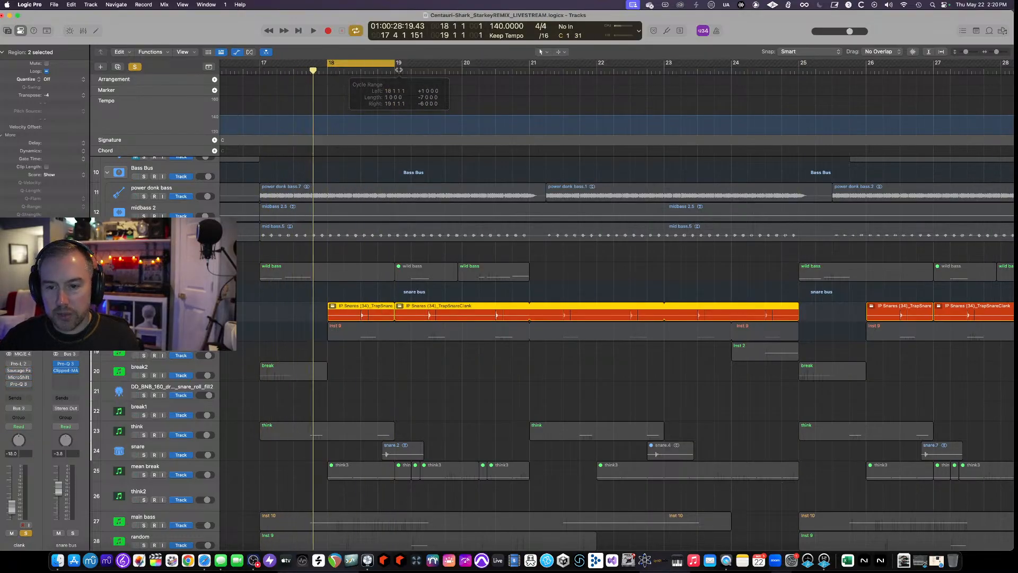
key("space")
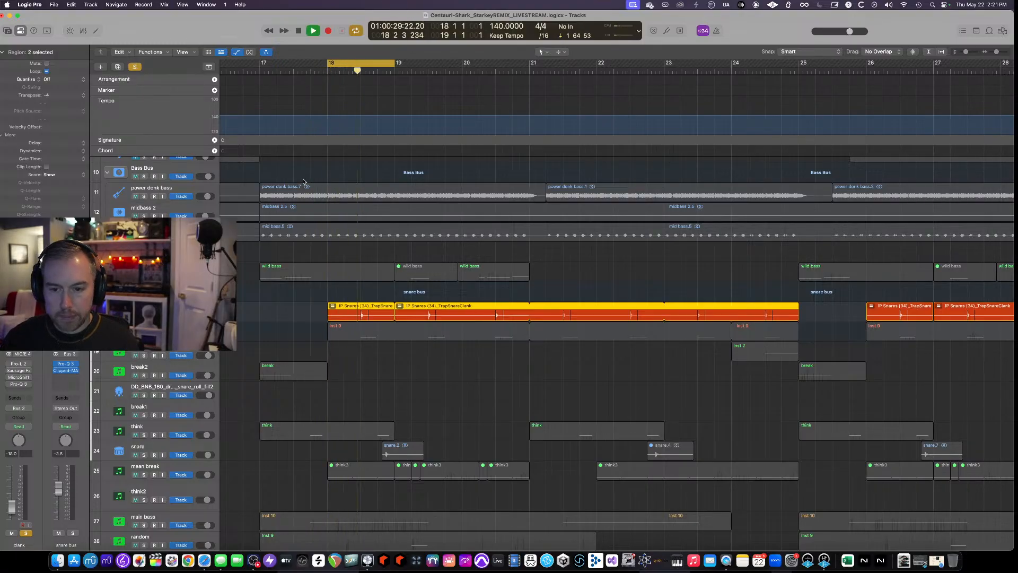
Review the clank track's Pro-L 2, Sausage Fattener, MicroShift and Pro-Q 3 during looped playback, and close their windows.
left_click(18, 364)
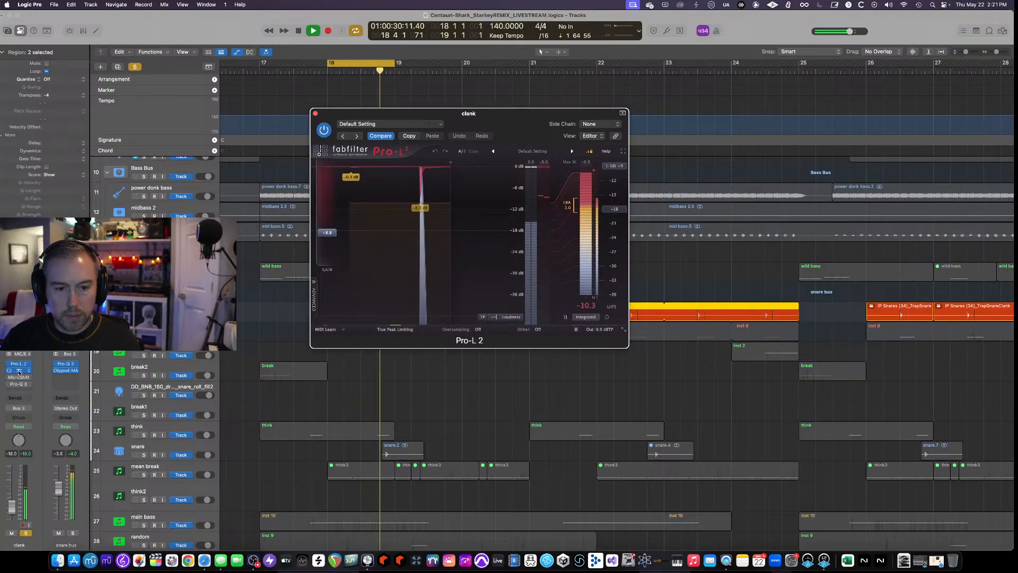
left_click(18, 370)
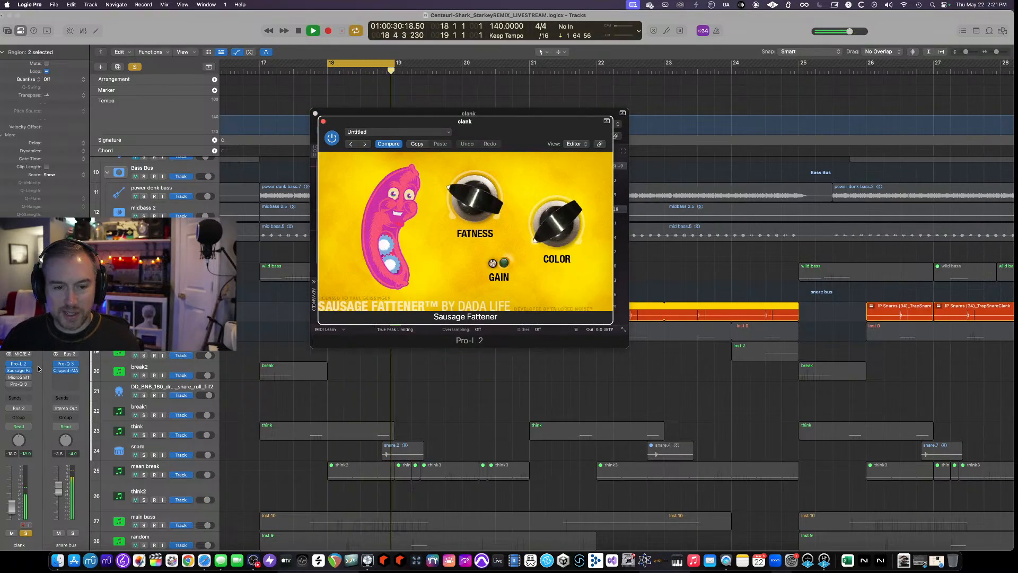
left_click(19, 377)
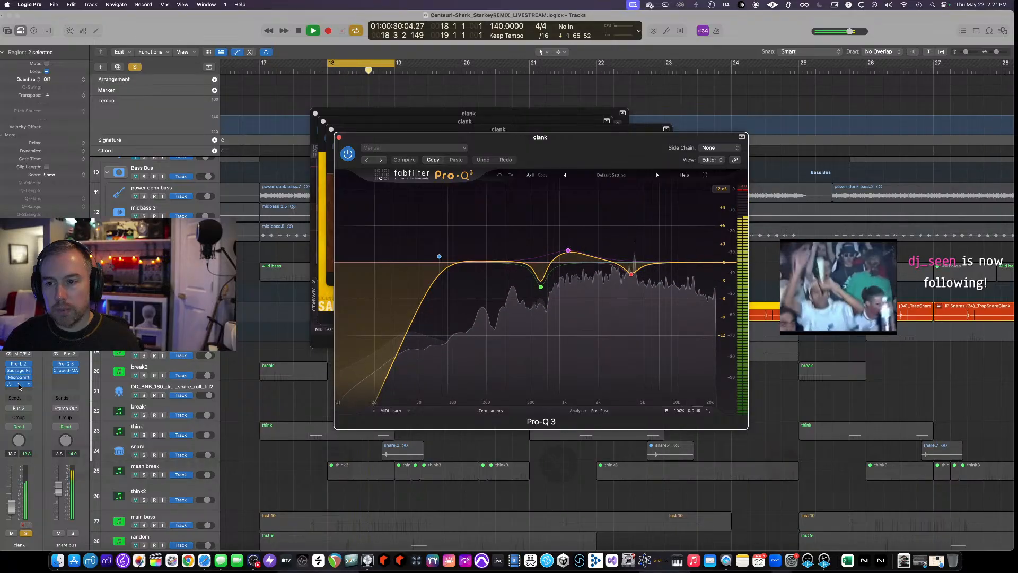
left_click(339, 137)
left_click(331, 129)
left_click(323, 122)
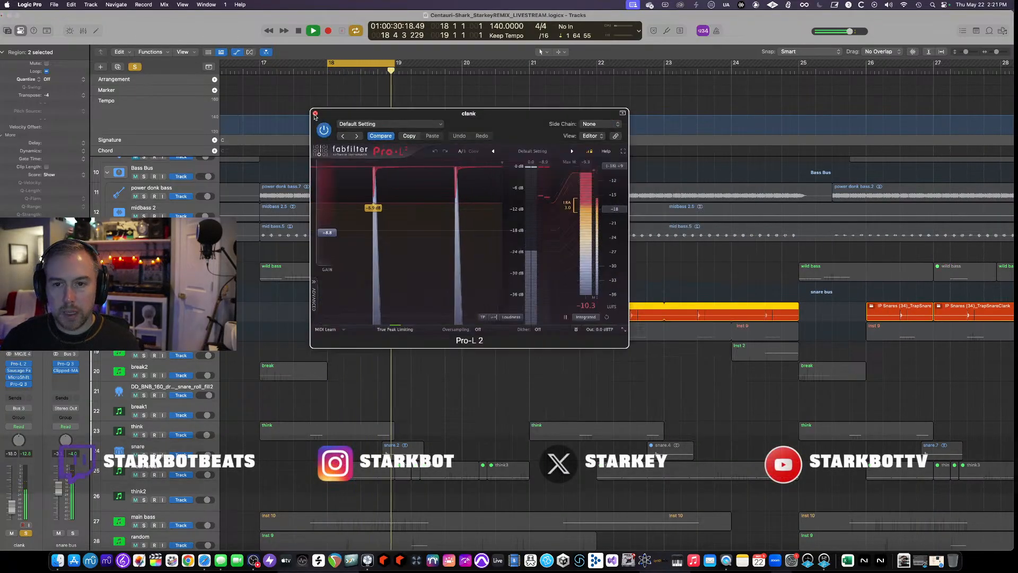
left_click(315, 114)
Select and solo the extra snare2 track and take clank out of solo.
key("Down")
left_click(143, 335)
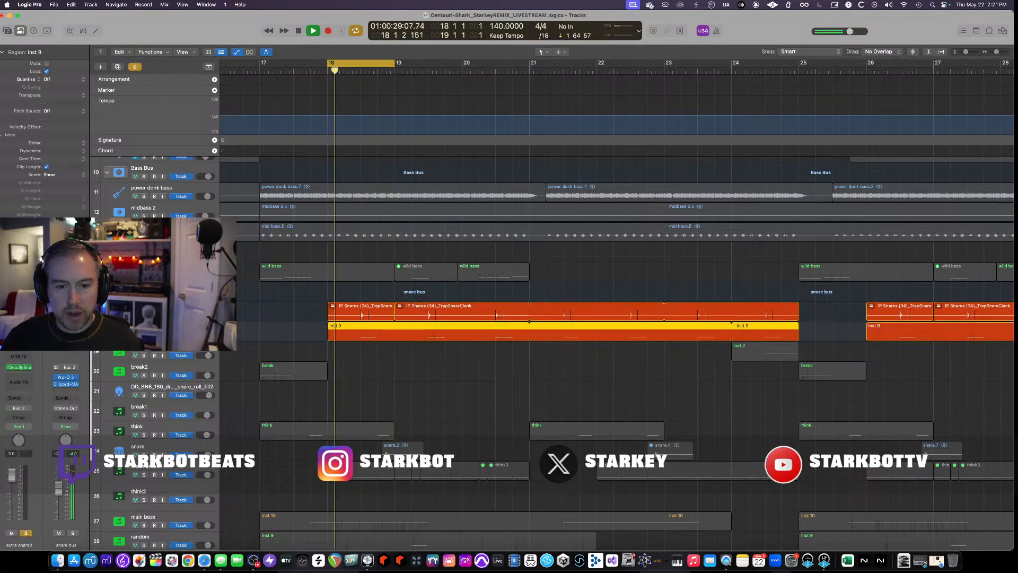
left_click(144, 316)
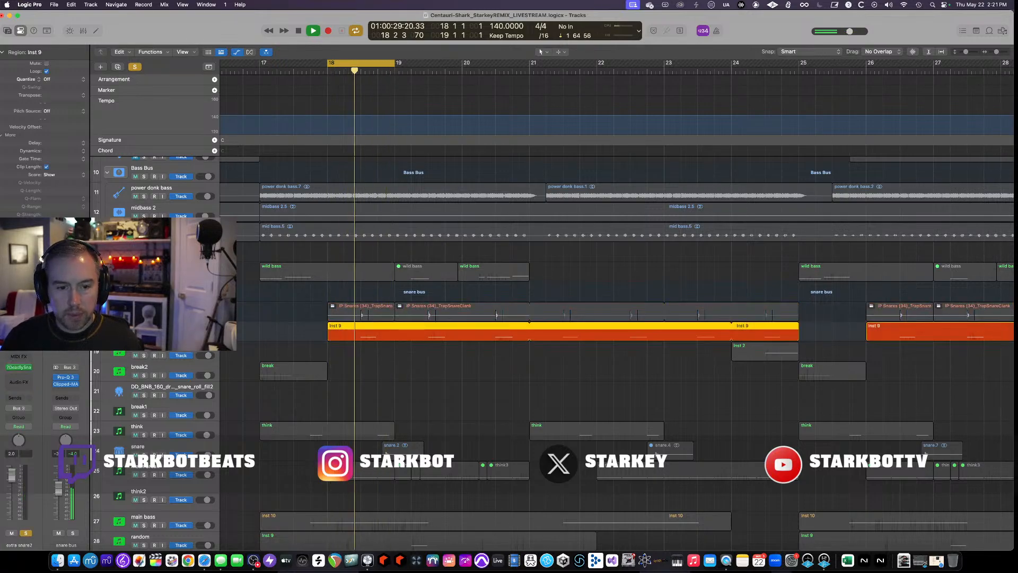
Open the 7DeadlySnares instrument on extra snare2 to show its settings, stop playback and close the window.
left_click(16, 367)
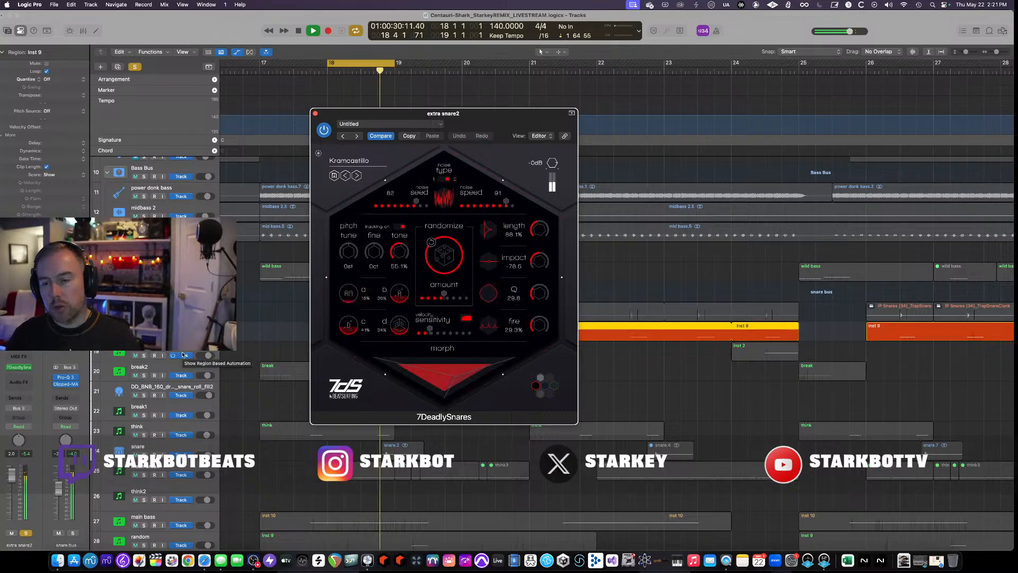
key("space")
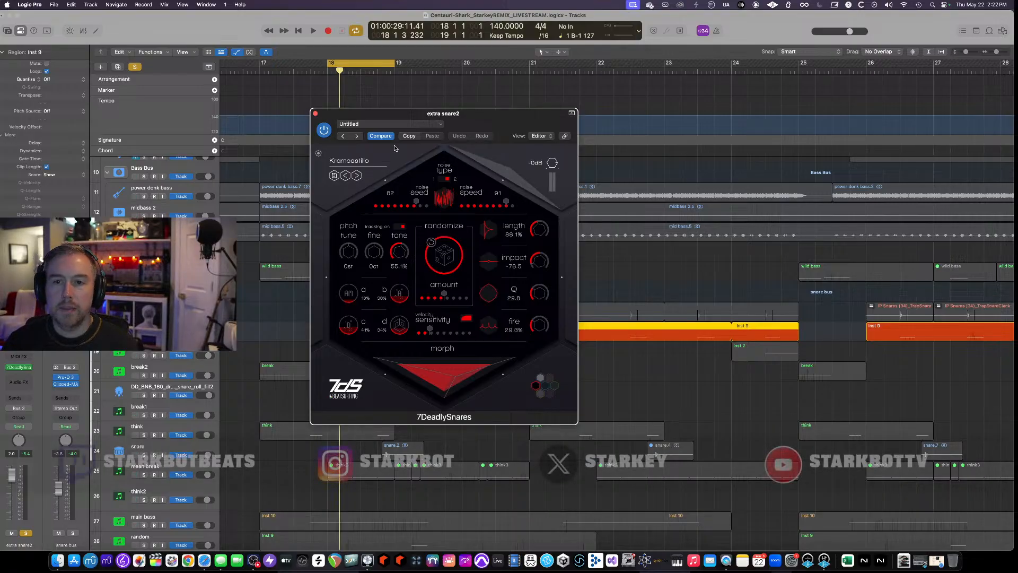
left_click(316, 113)
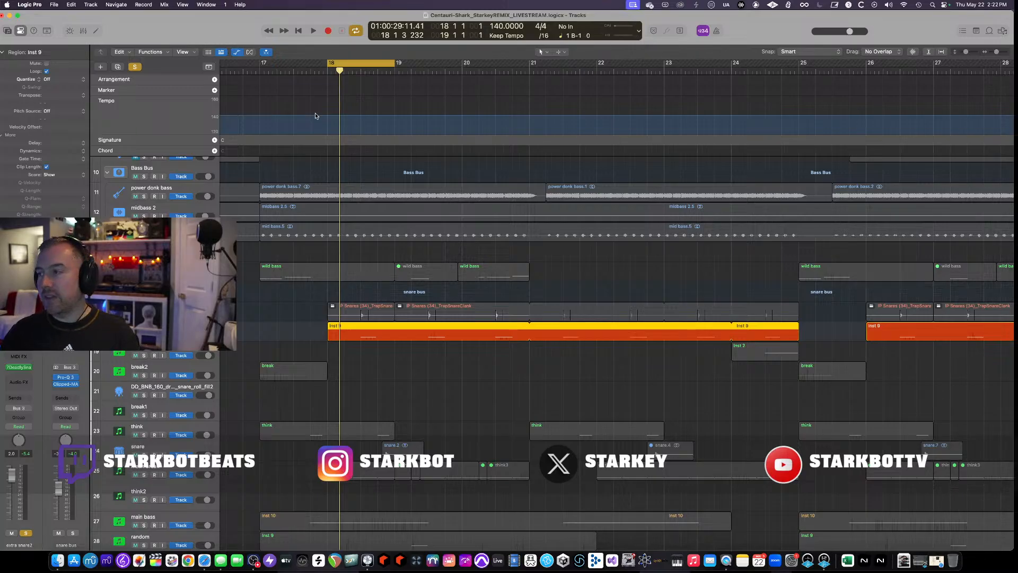
Turn off the cycle range and take the extra snare2 track out of solo.
left_click(370, 66)
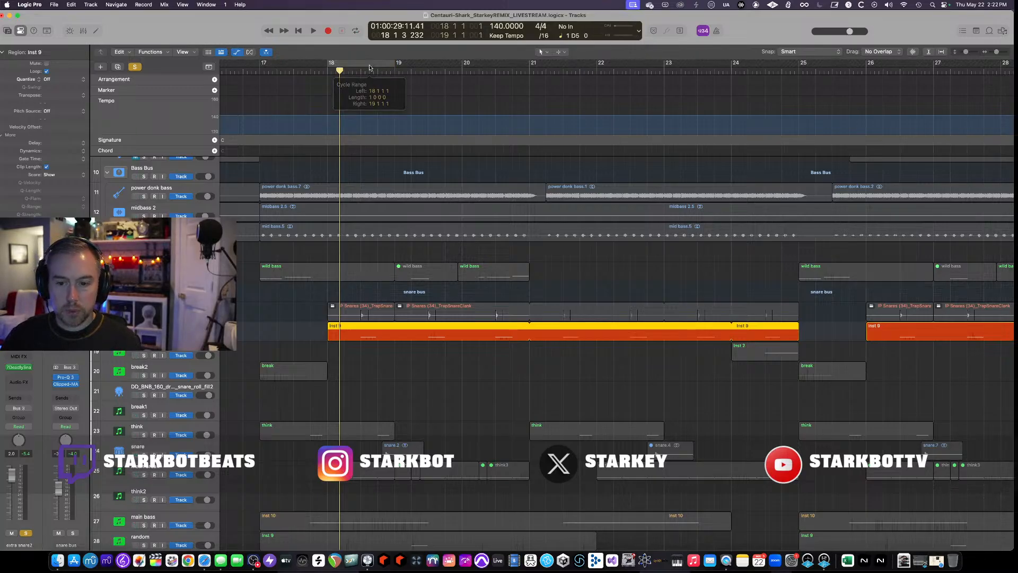
key("s")
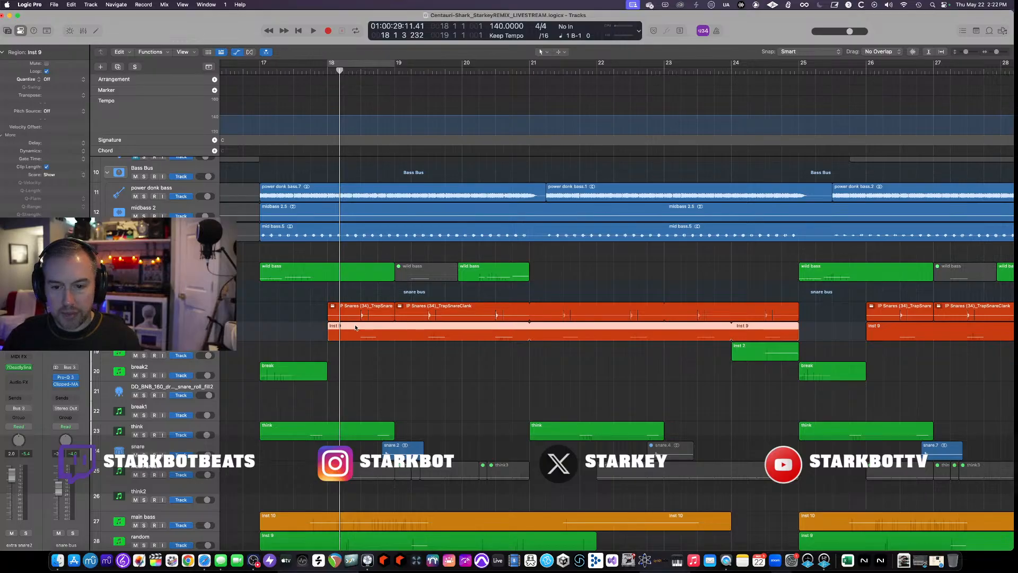
scroll(277, 327, "up", 2)
Solo the break2 track and play its break region, and open its Momentum instrument.
left_click(139, 379)
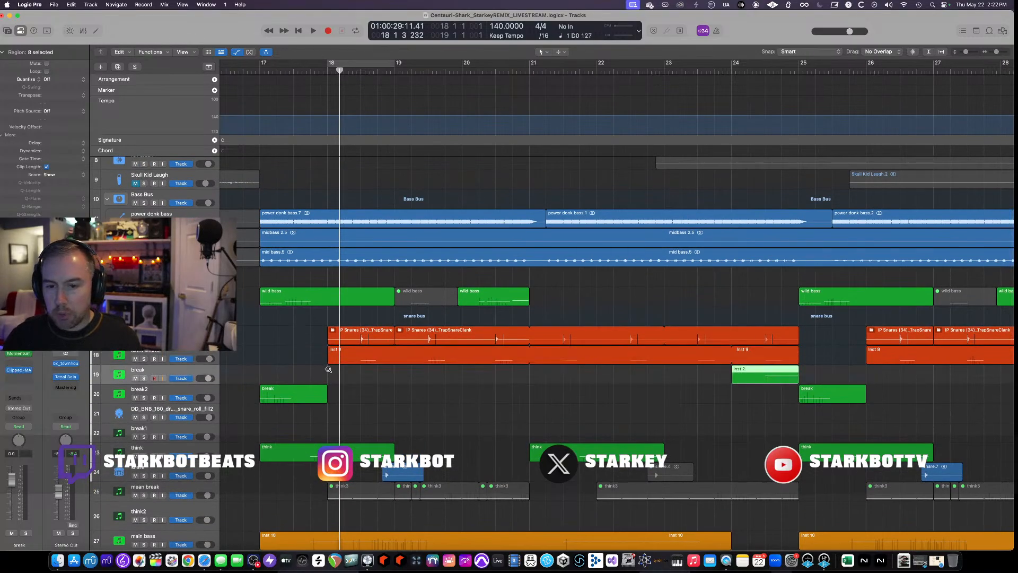
key("super+Left")
left_click(144, 398)
left_click(143, 397)
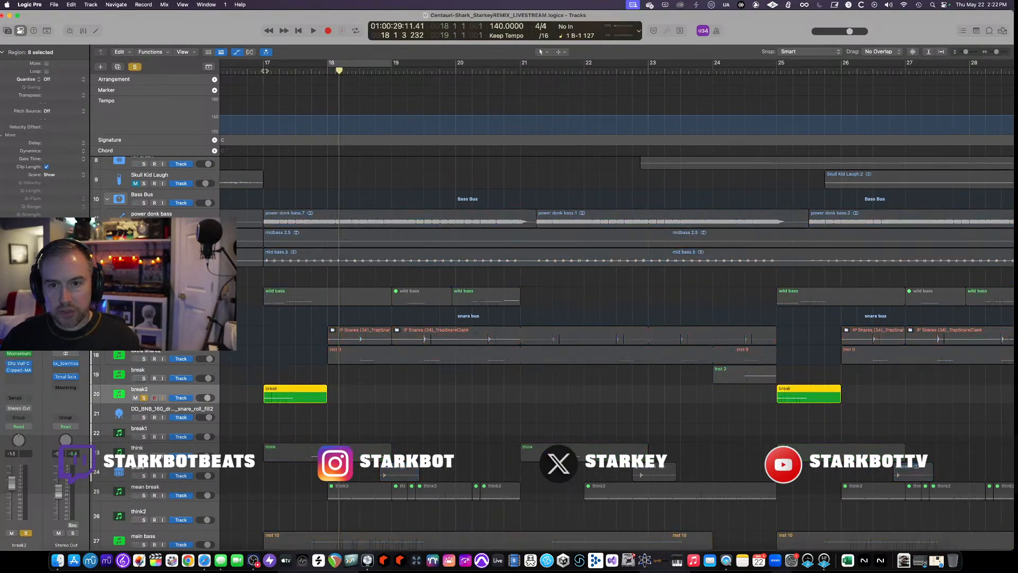
key("space")
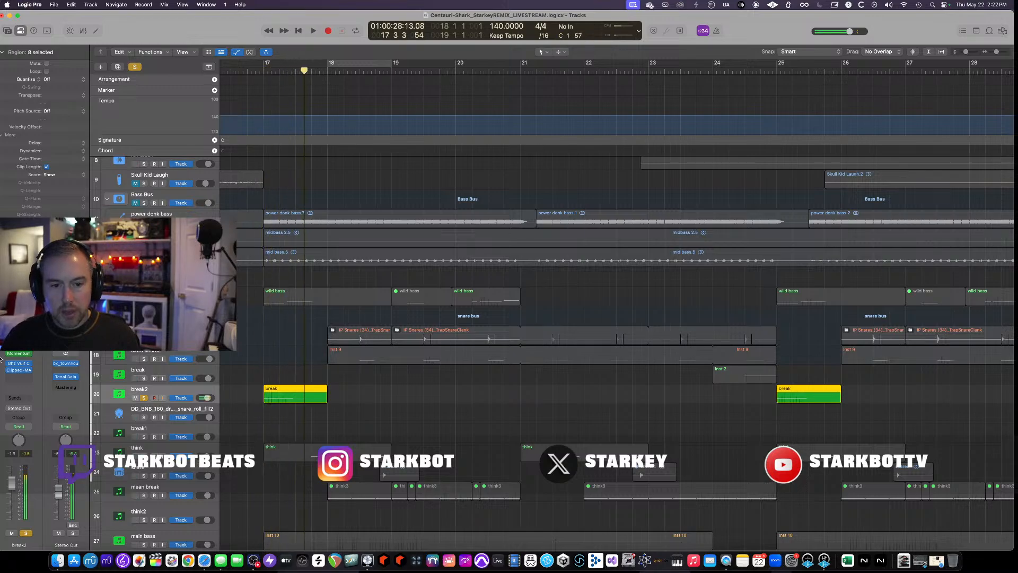
left_click(19, 353)
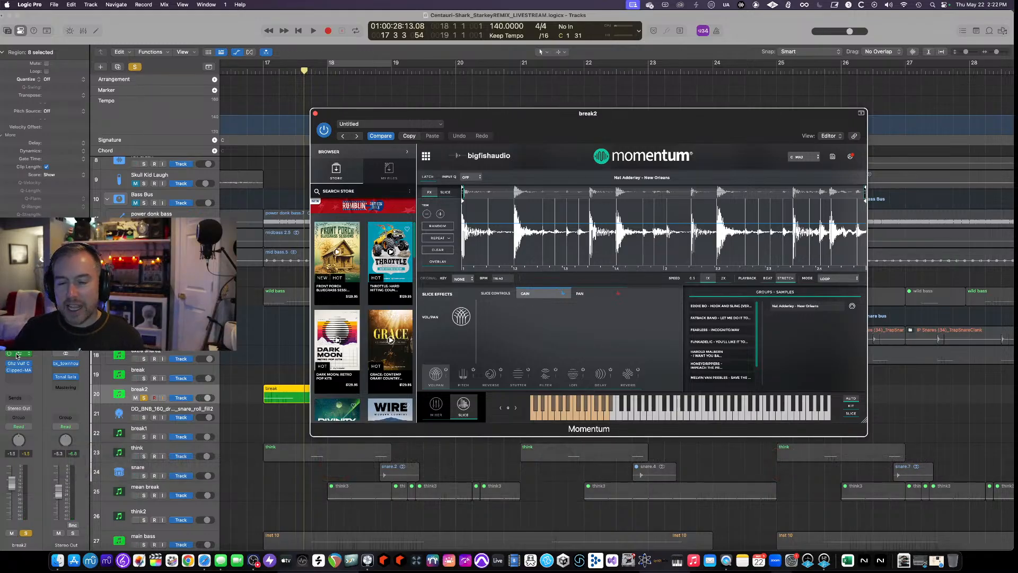
Switch to Safari and search the web for "momentum 2" in a new tab.
left_click(204, 560)
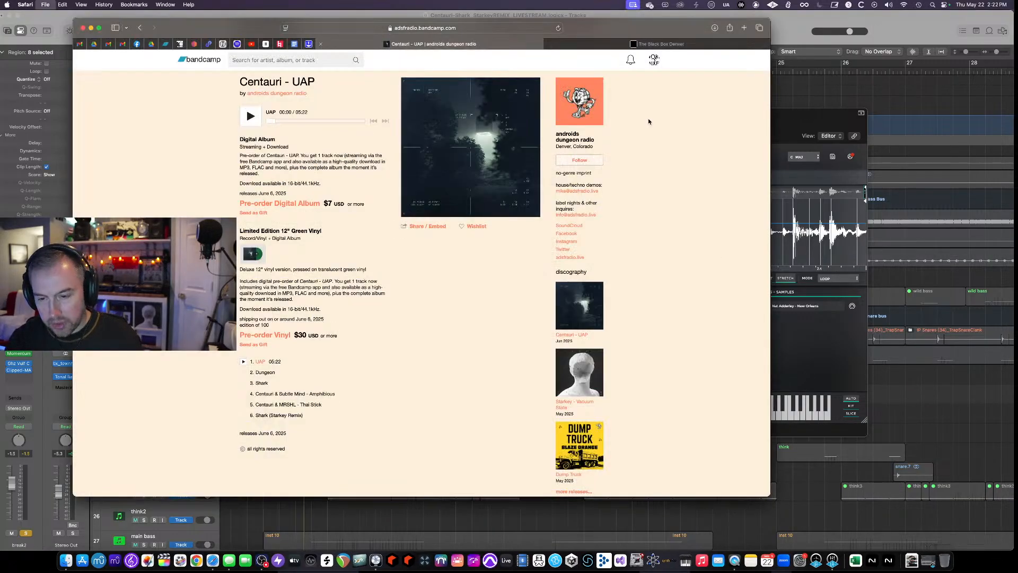
key("super+t")
type("momentum 2")
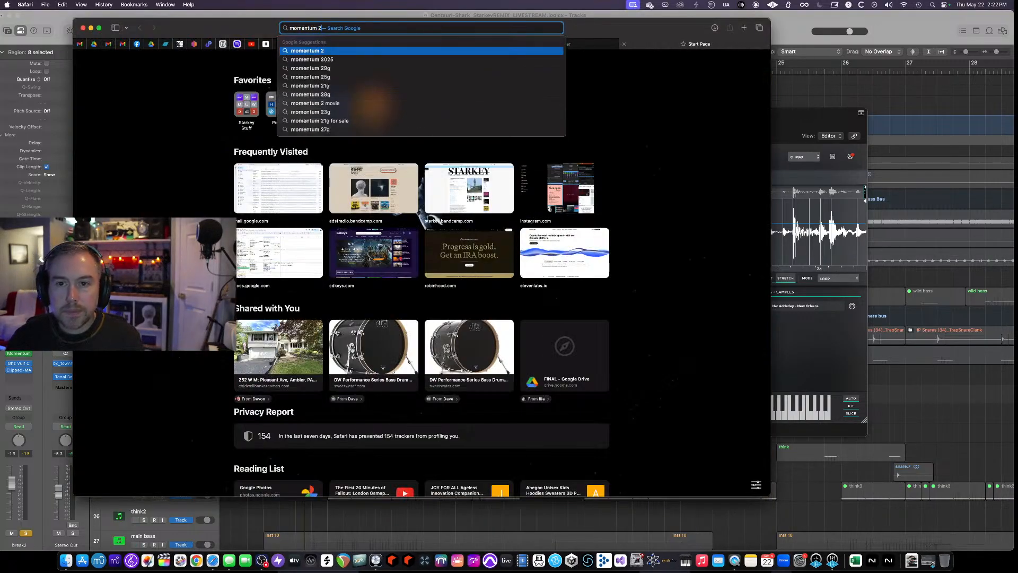
key("Return")
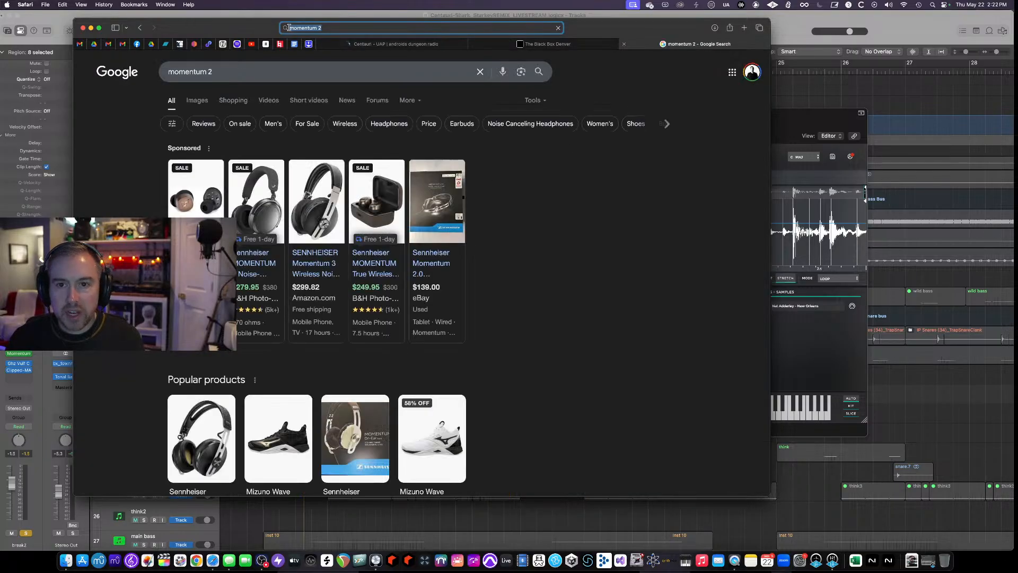
Refine the web search to "momentum 2 bigfishaudio" and open Big Fish Audio's Momentum page.
key("Right")
type("bigfishaudio")
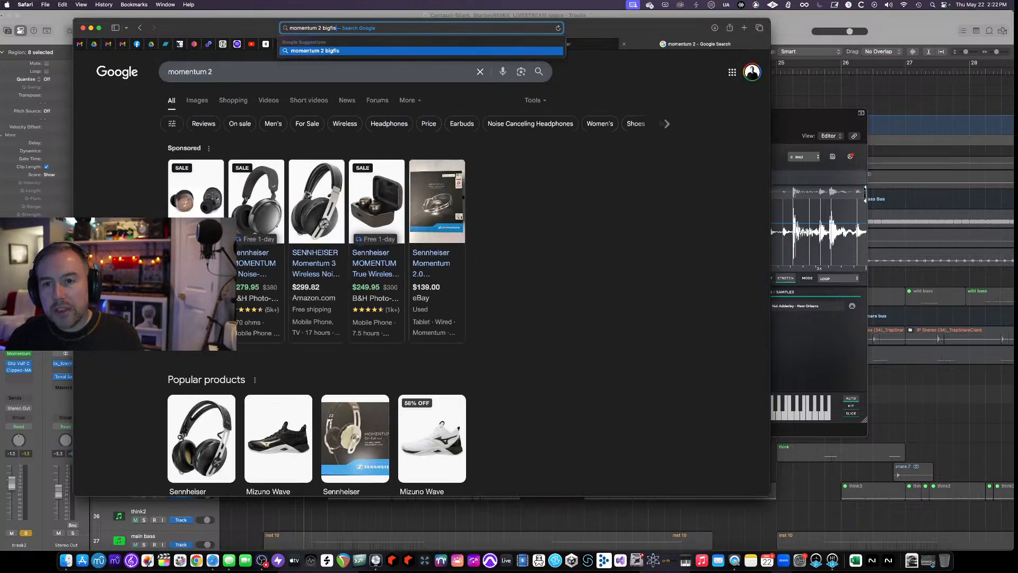
key("Return")
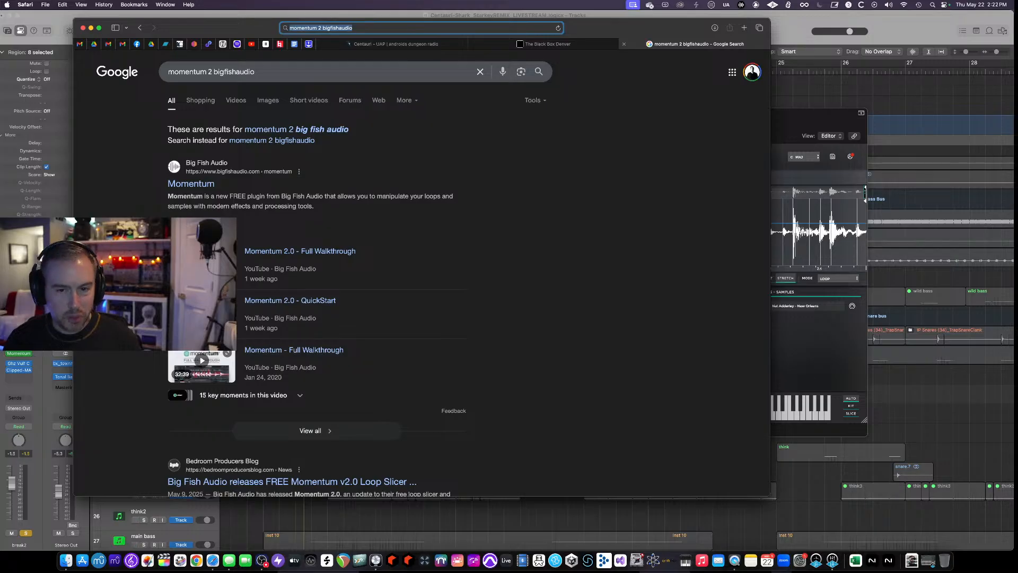
left_click(192, 184)
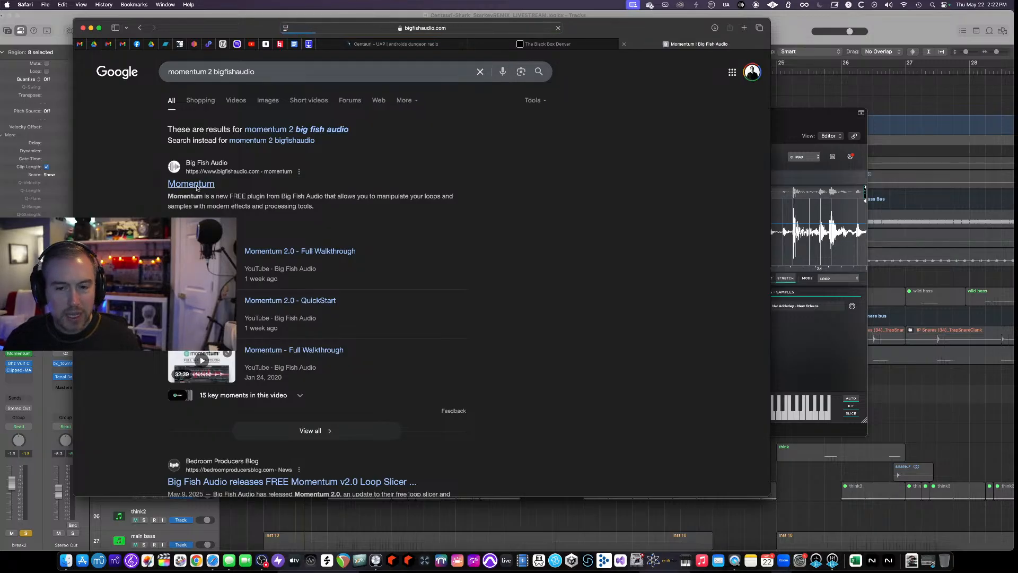
Examine the Momentum product page down to its slicing and sample-loading features, enlarge the page for reading, and return to Logic Pro.
scroll(198, 183, "down", 5)
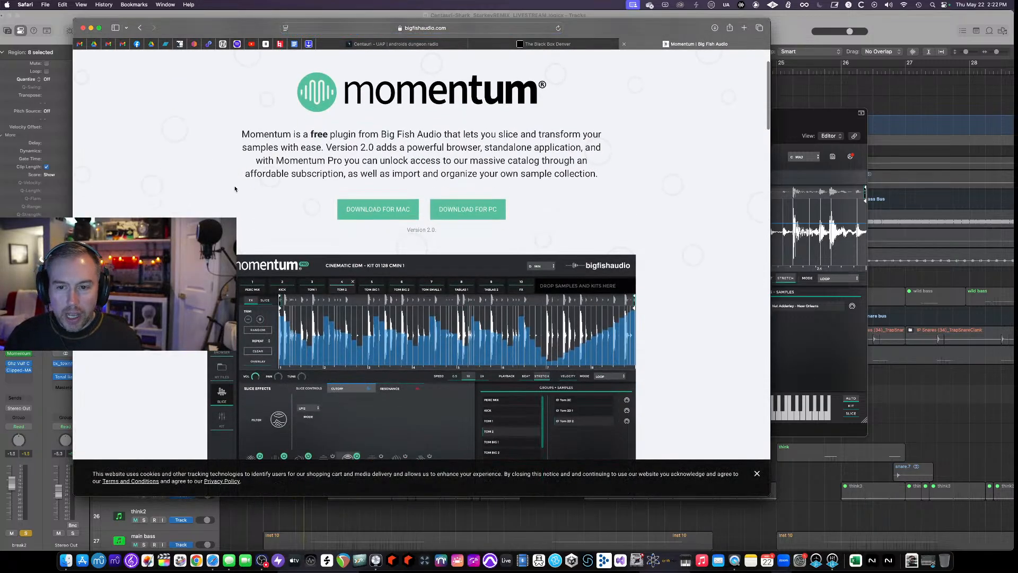
scroll(200, 180, "down", 8)
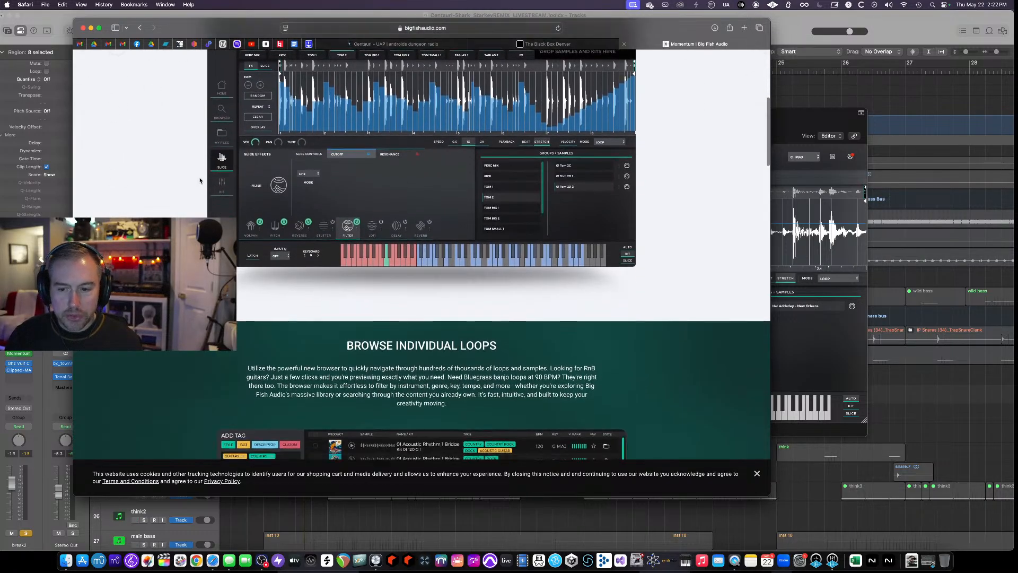
scroll(200, 181, "down", 10)
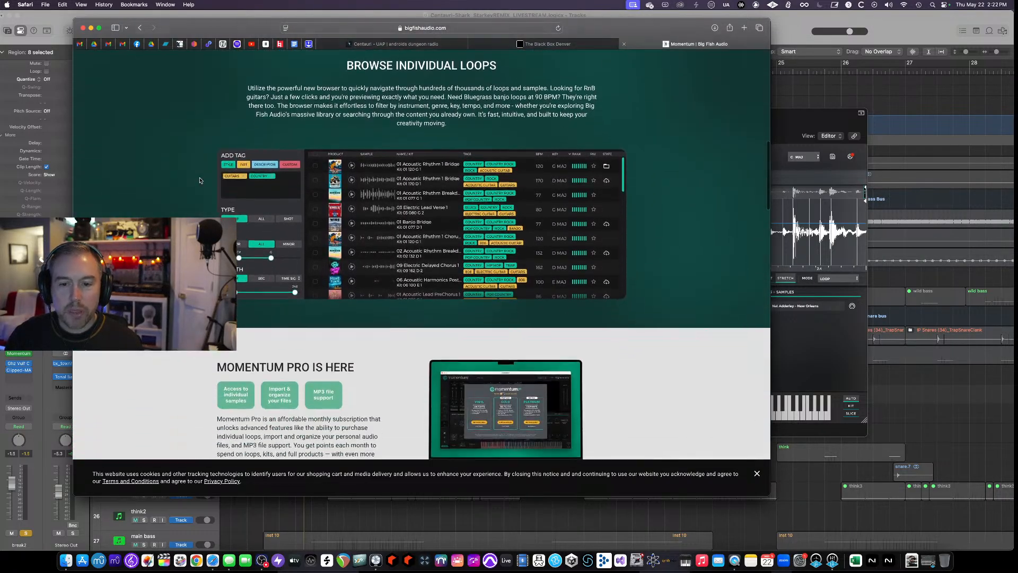
scroll(200, 180, "down", 5)
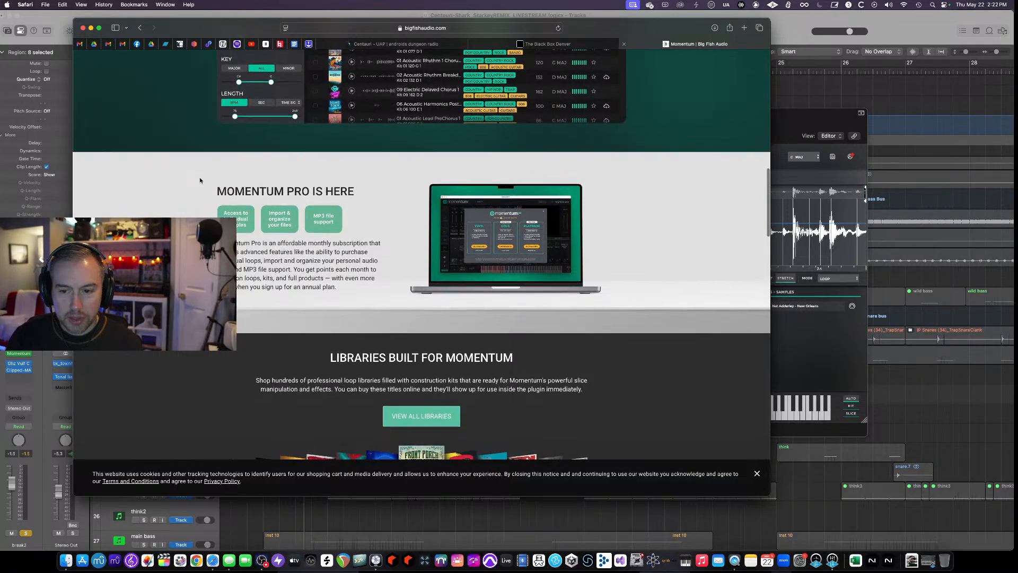
scroll(200, 180, "down", 10)
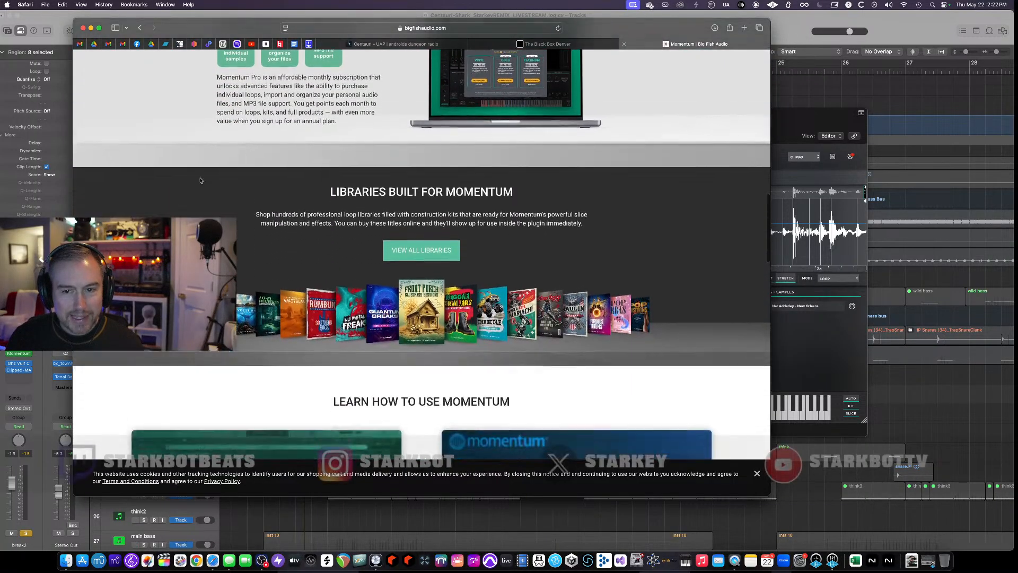
scroll(200, 181, "down", 12)
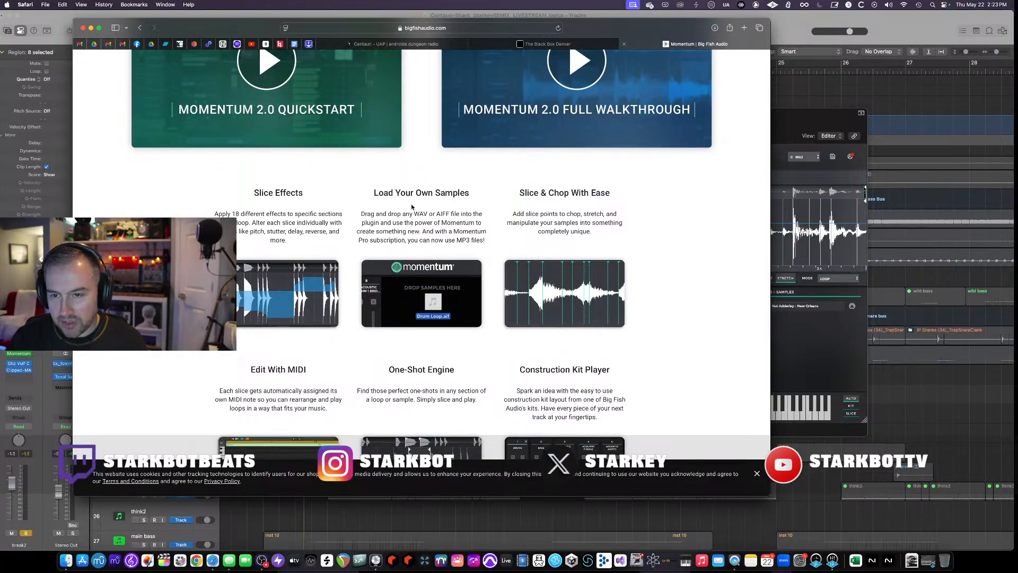
key("super+equal")
key("super+equal")
key("super+equal")
scroll(412, 207, "up", 2)
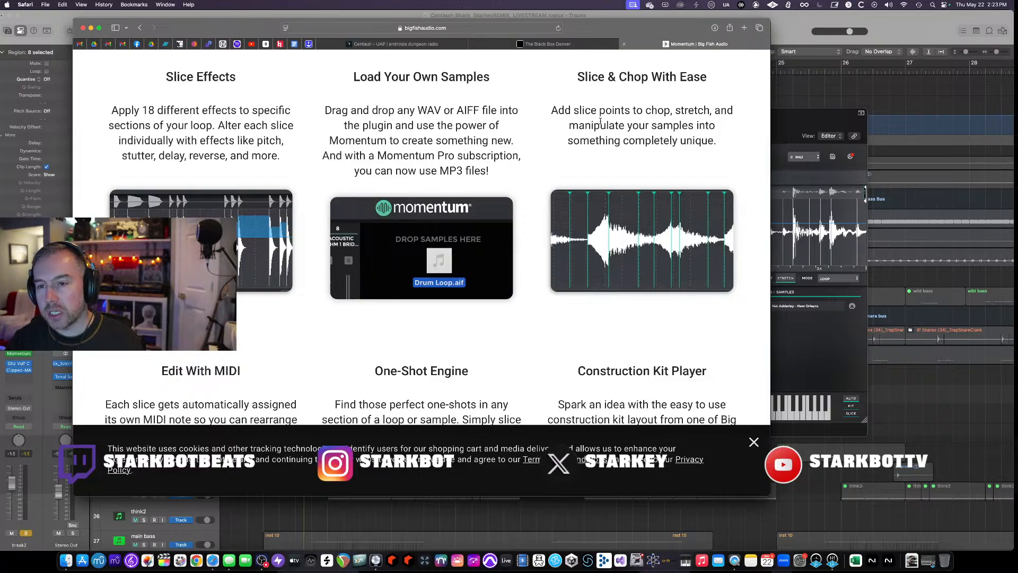
left_click(780, 26)
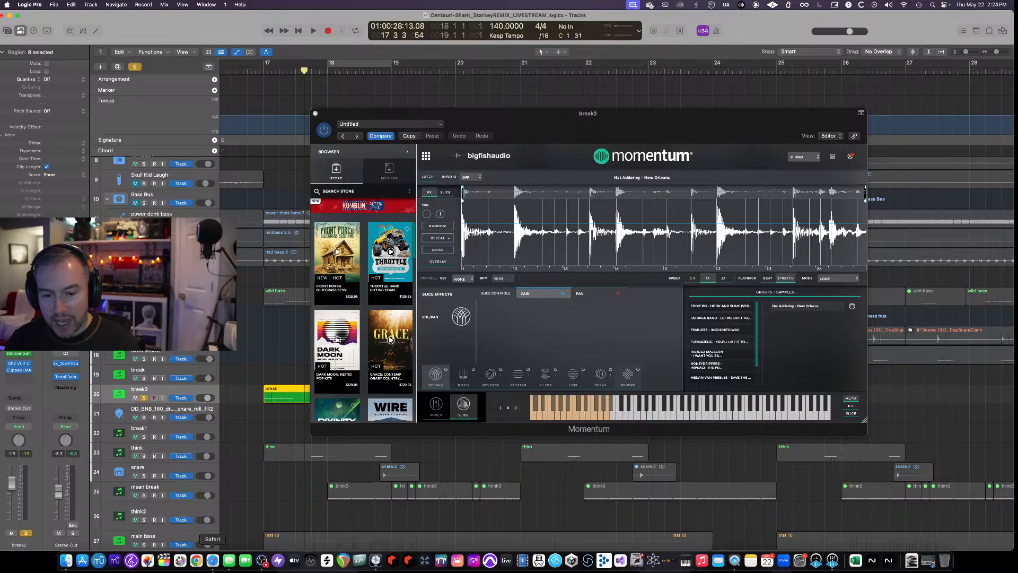
Switch back to Safari and review the Momentum page's introduction, download options and interface preview down to the loop browsing section.
left_click(212, 561)
scroll(389, 401, "up", 15)
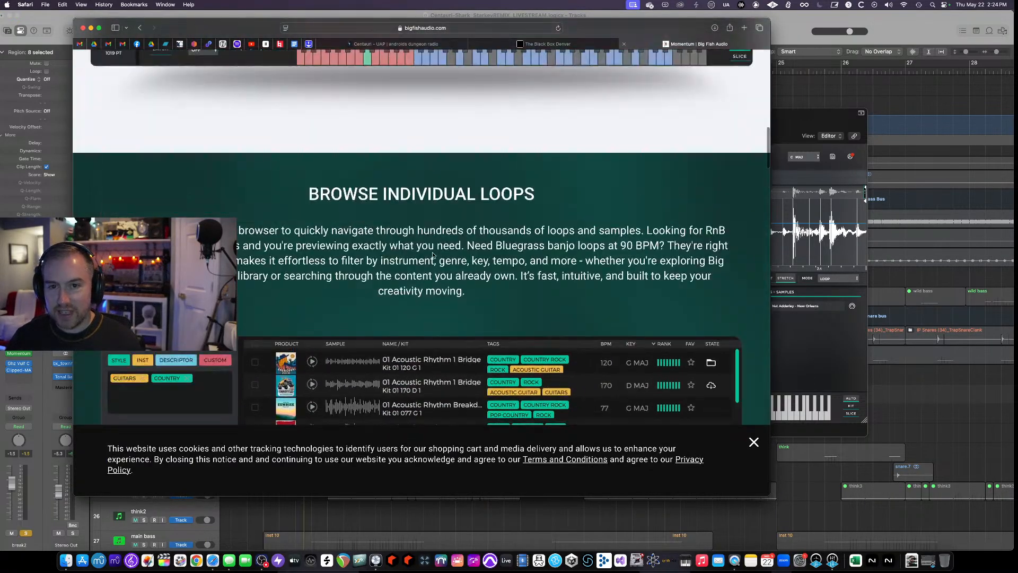
scroll(434, 255, "down", 3)
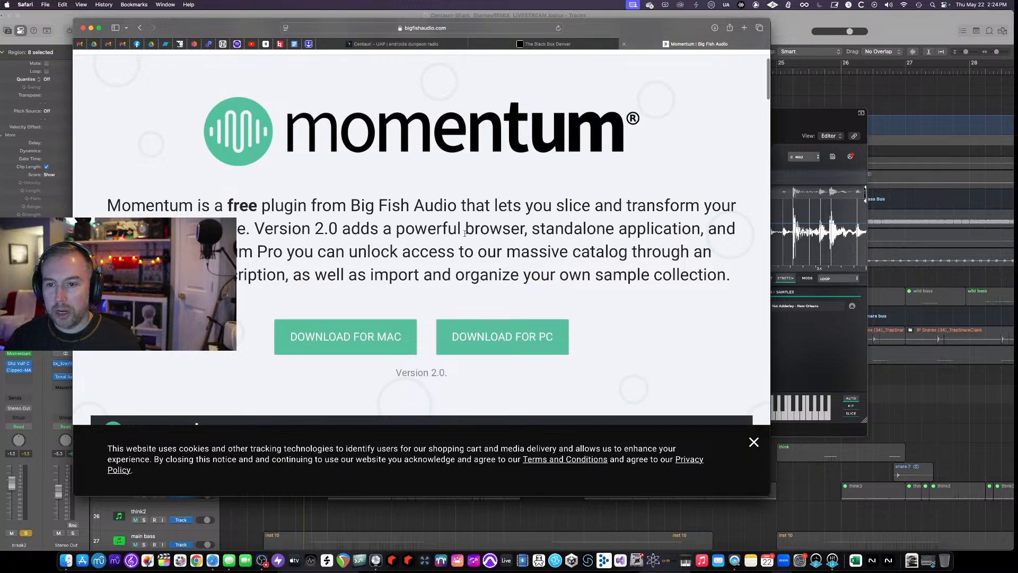
scroll(466, 234, "down", 3)
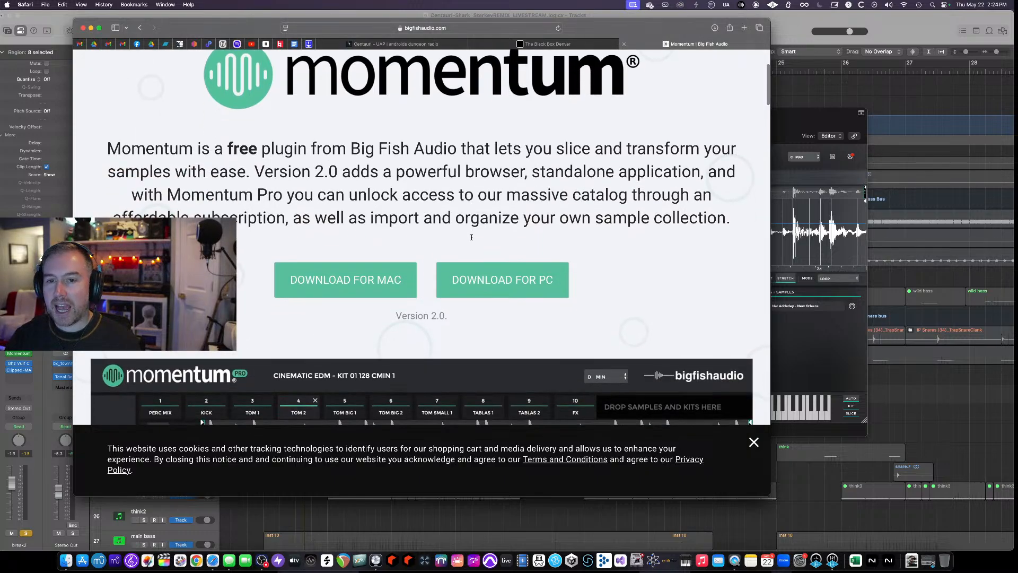
scroll(471, 237, "down", 5)
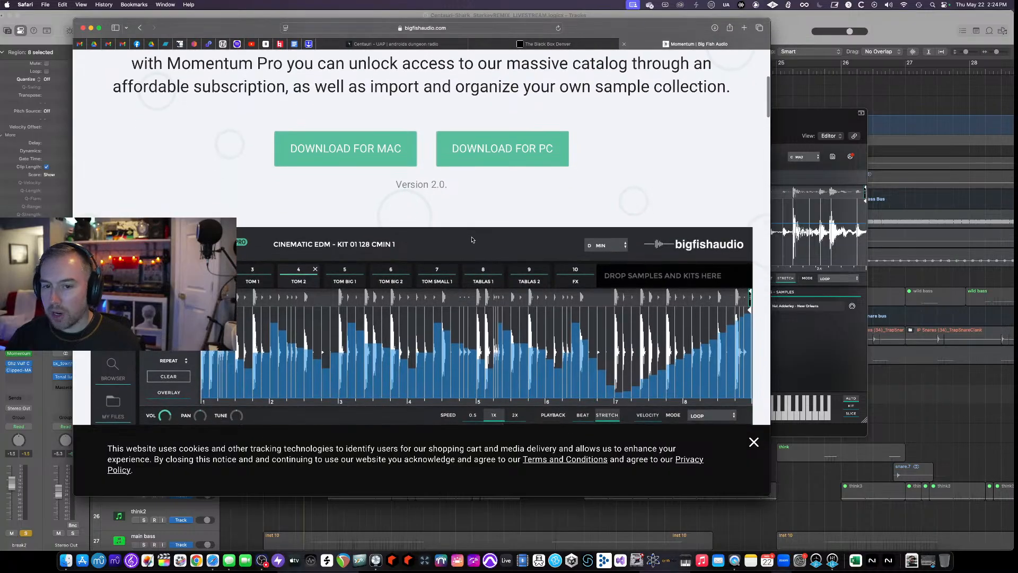
scroll(472, 239, "down", 12)
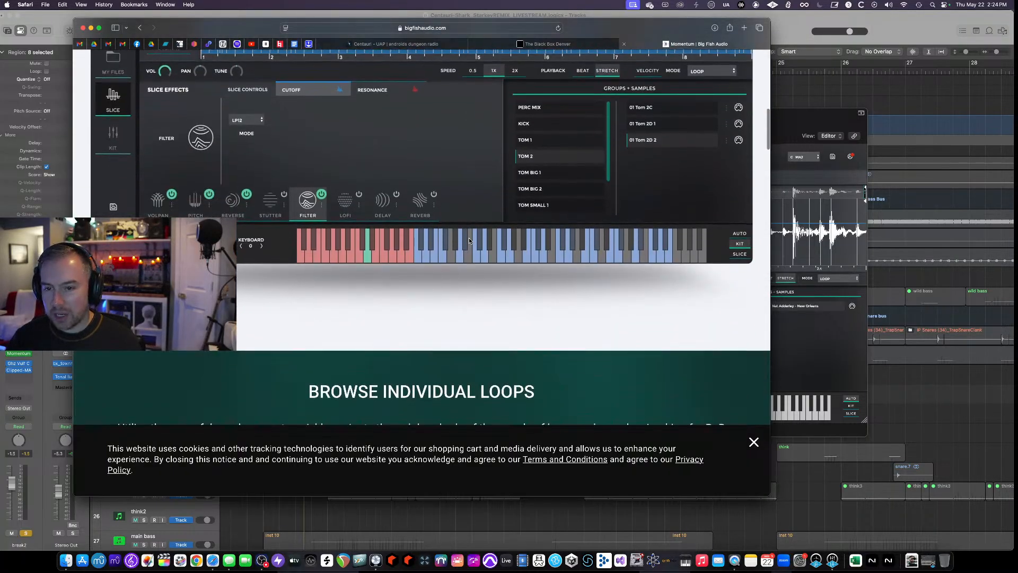
scroll(469, 238, "down", 2)
scroll(469, 237, "down", 3)
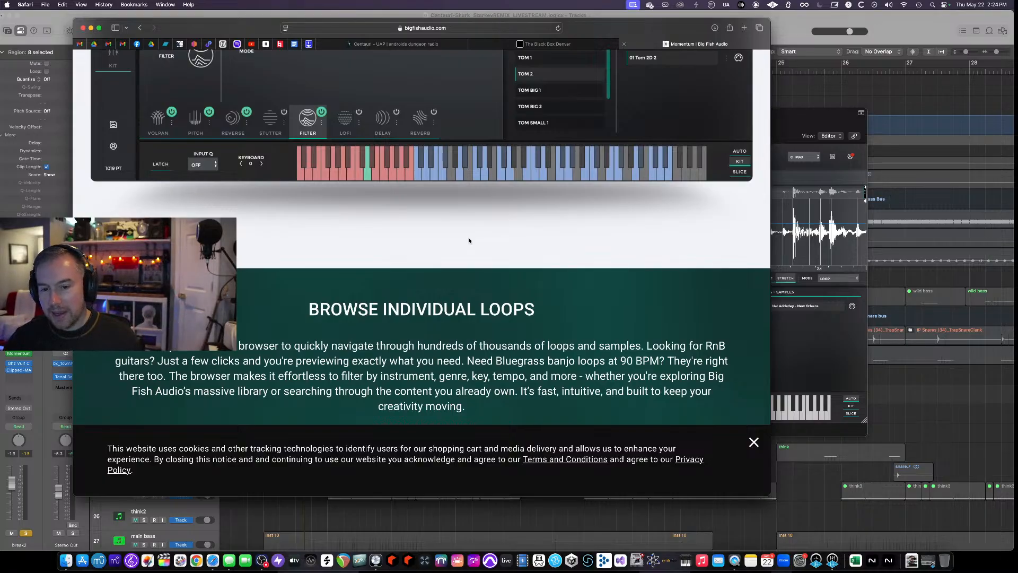
Return to Logic Pro and close the Momentum instrument window of break2.
left_click(785, 19)
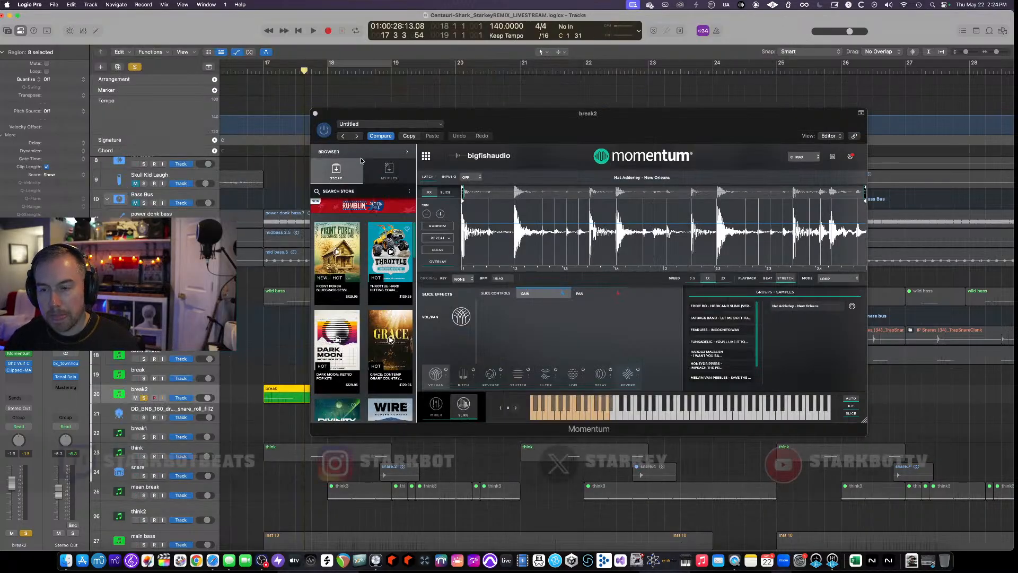
left_click(319, 117)
left_click(315, 114)
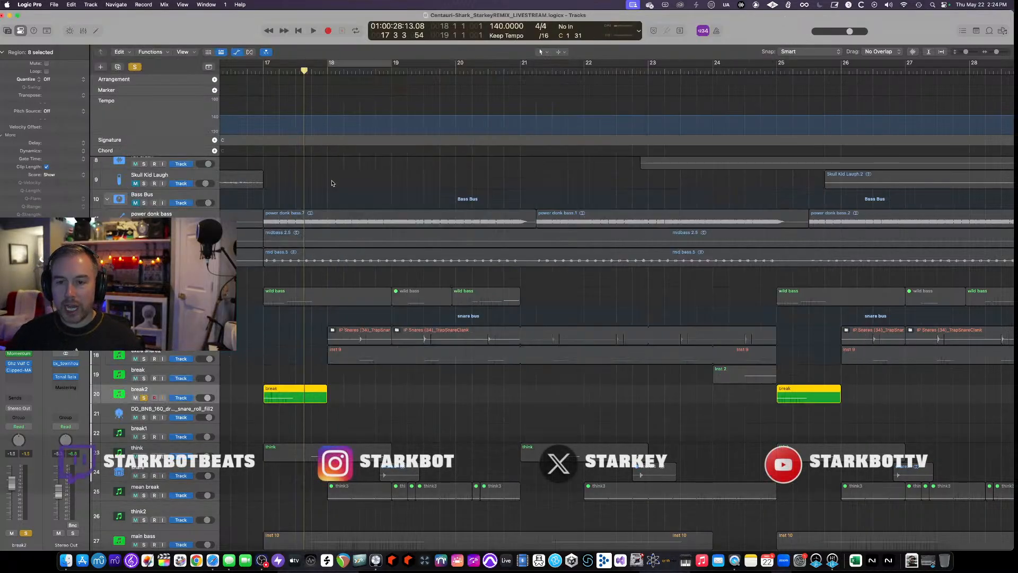
Replay the soloed break2 region from bar 17 and set a cycle from bar 17 to bar 19 for looped playback.
key("space")
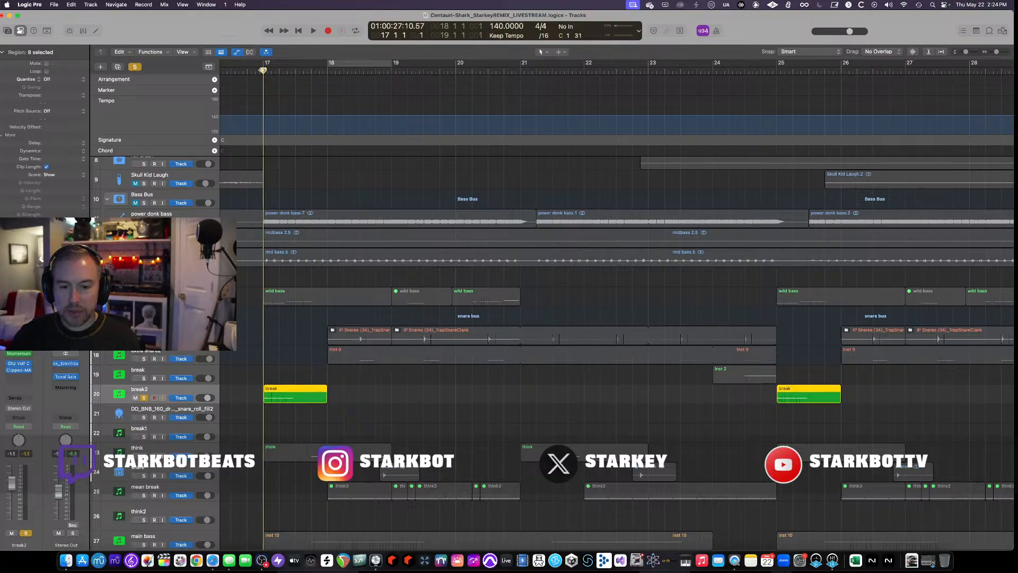
key("space")
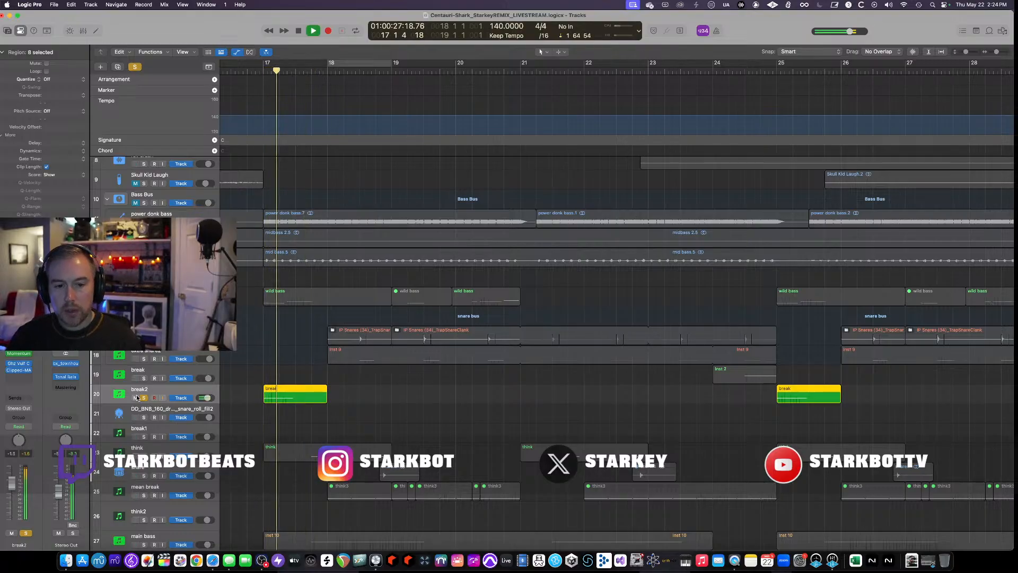
key("space")
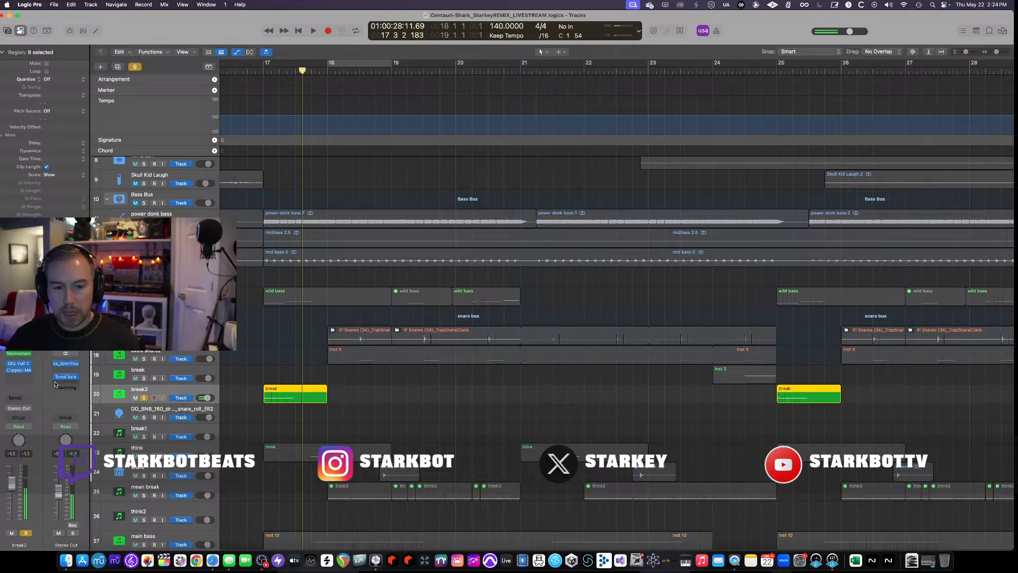
key("space")
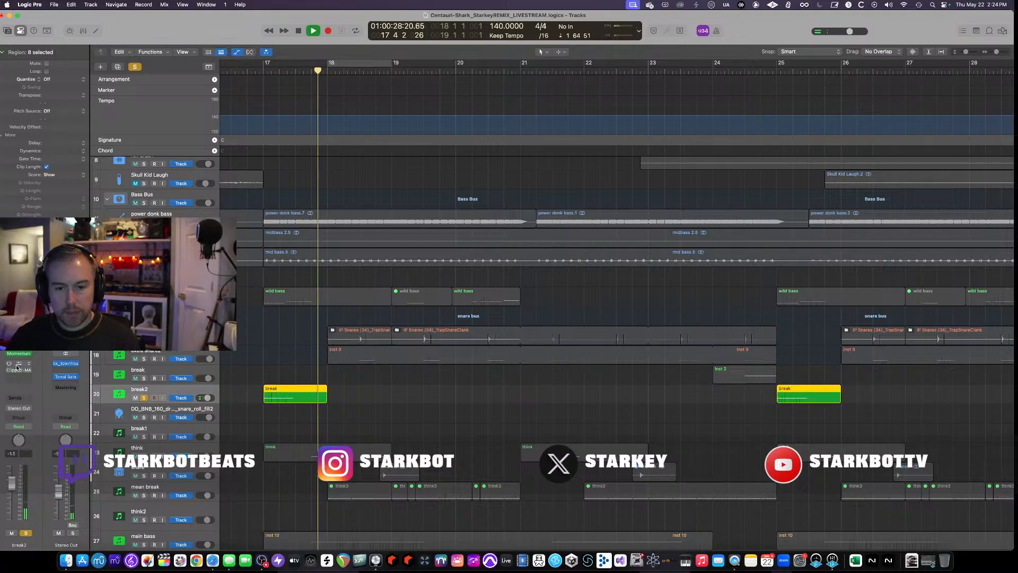
key("space")
left_click_drag(263, 64, 393, 64)
key("space")
Review break2's Ghz Vulf Compressor 3 and Clipped-MAX plug-ins during looped playback, and close their windows.
left_click(13, 365)
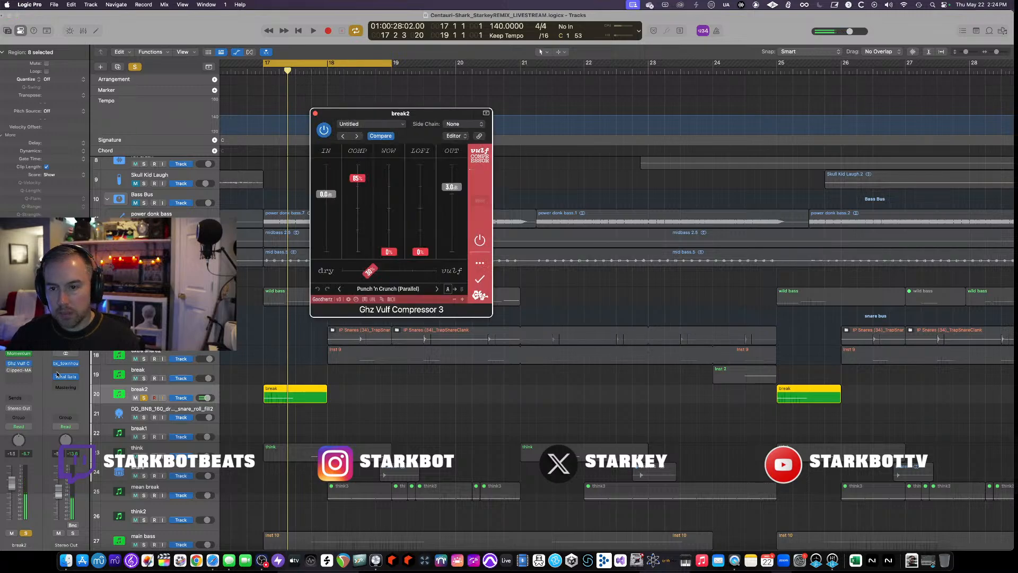
left_click(19, 374)
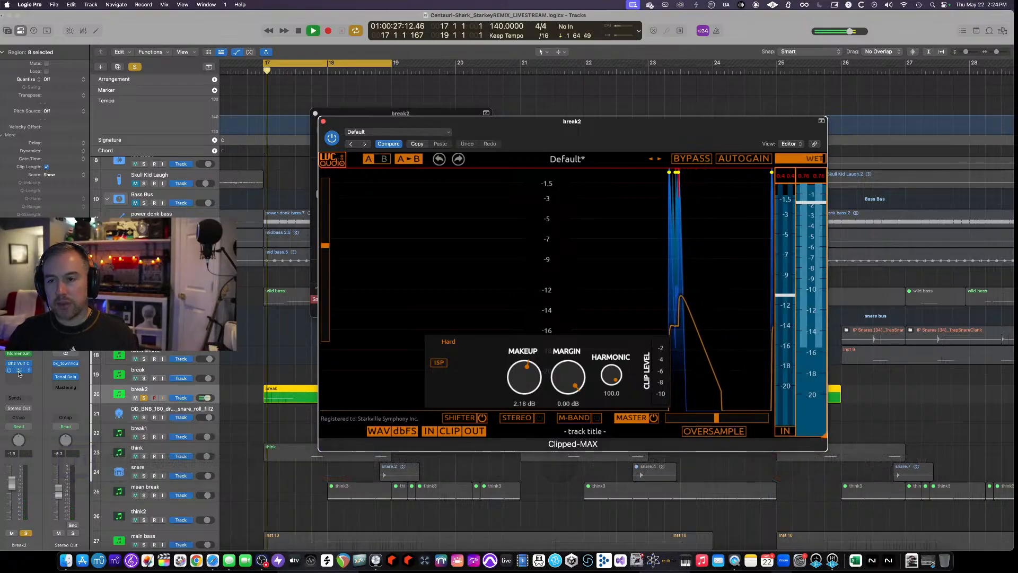
left_click(316, 114)
left_click(315, 114)
left_click(323, 121)
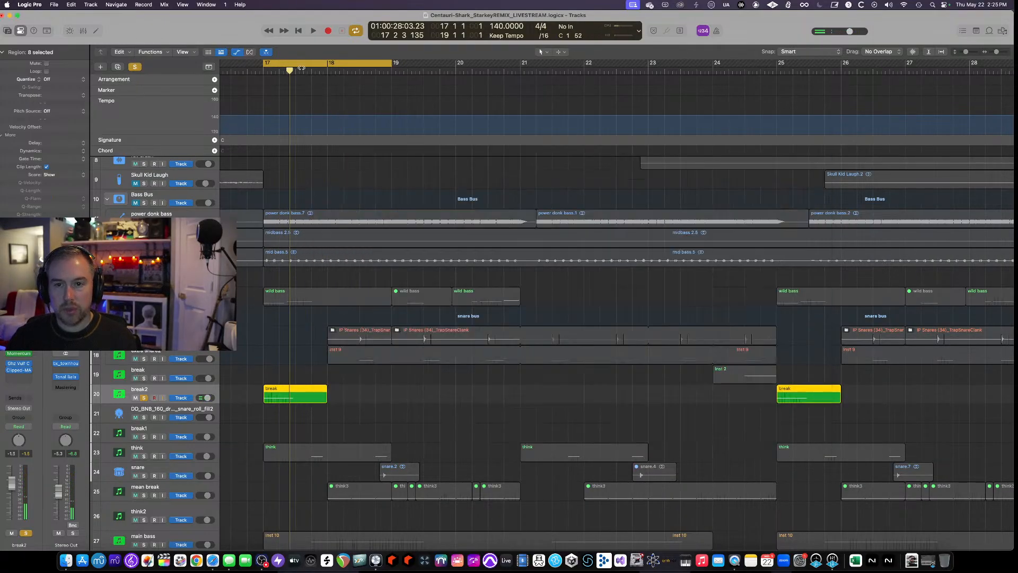
Turn off the cycle range and unsolo the break2 track.
left_click(299, 65)
left_click(263, 75)
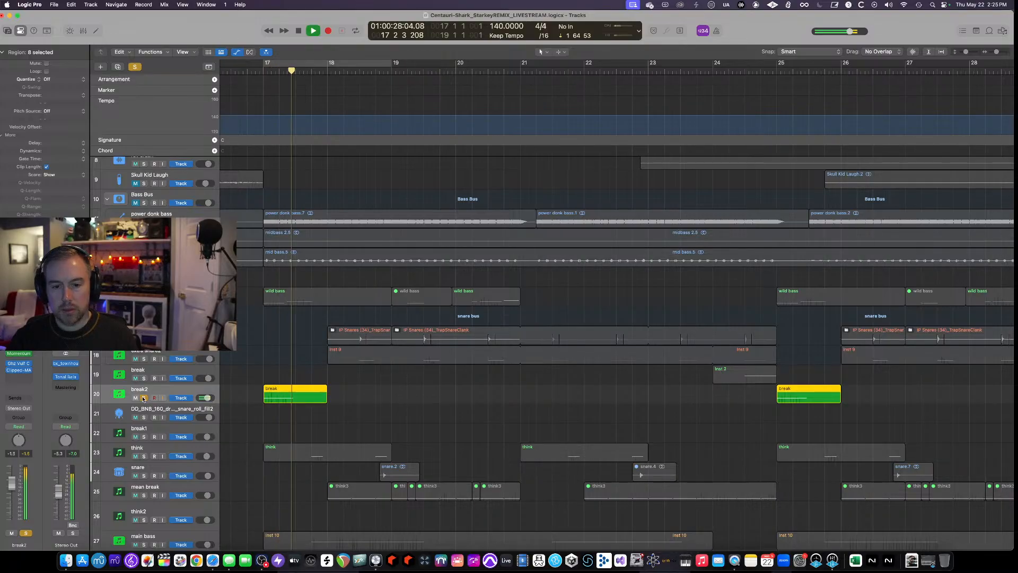
key("s")
scroll(254, 385, "down", 1)
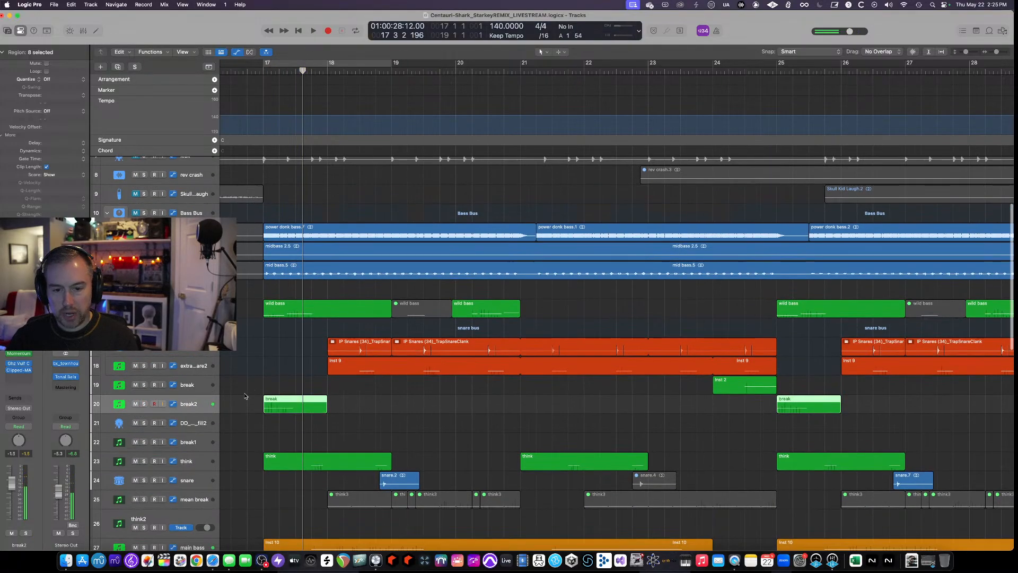
Solo the think track and replay its region from bar 17.
left_click(143, 461)
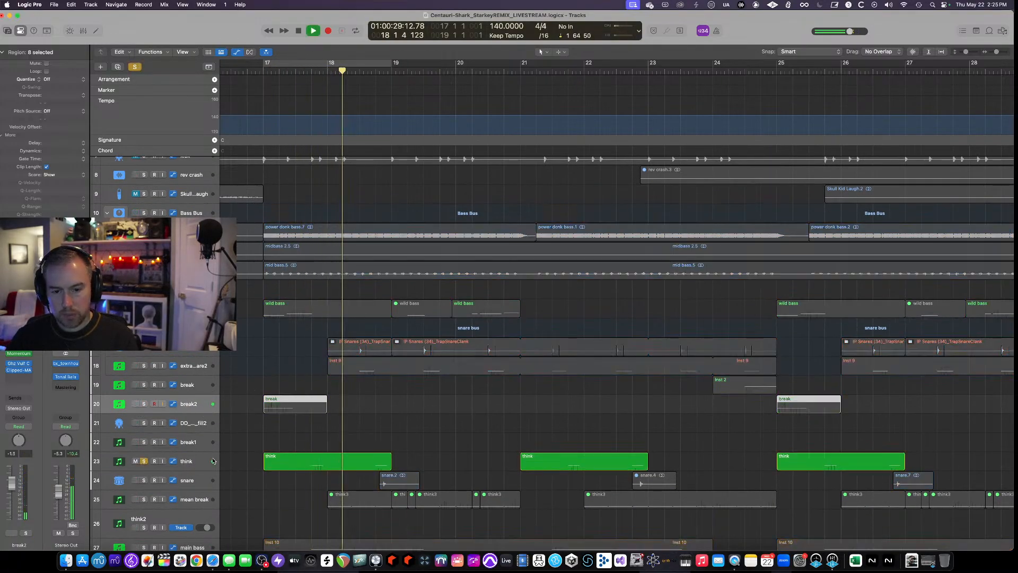
left_click(296, 72)
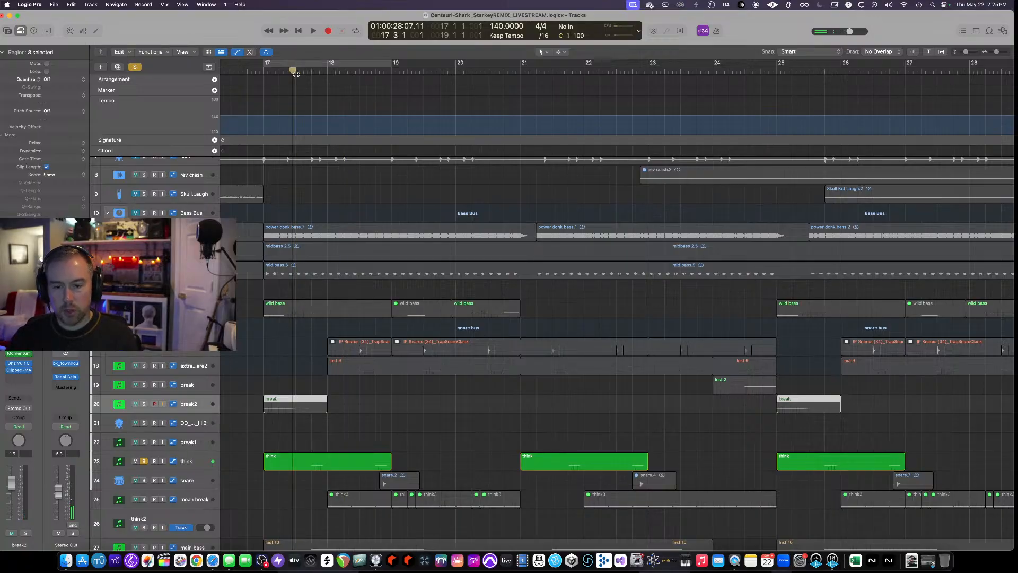
key("space")
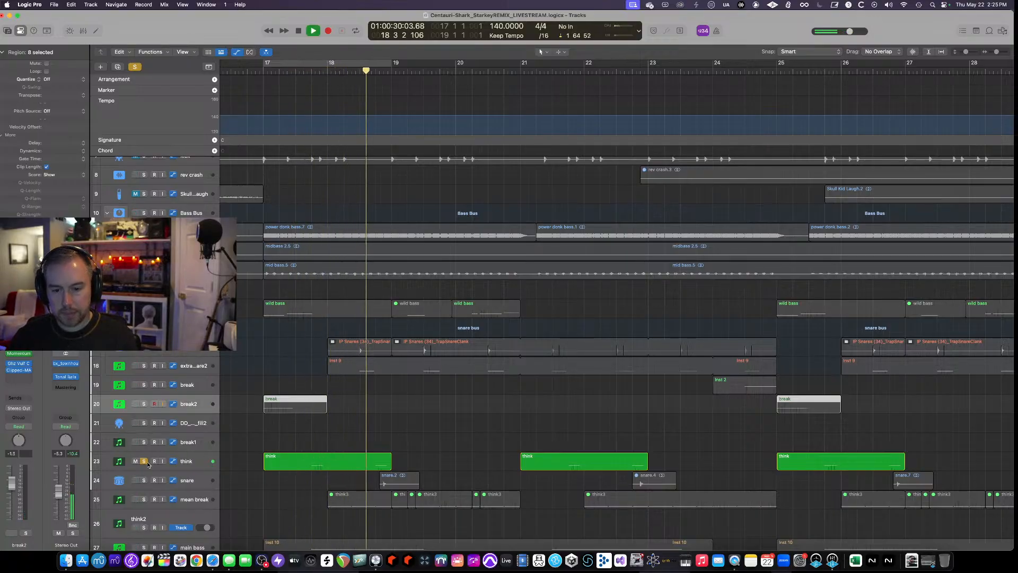
Select the think track, stop playback, review its Bass-Mint plug-in and close the plug-in window.
left_click(187, 461)
key("space")
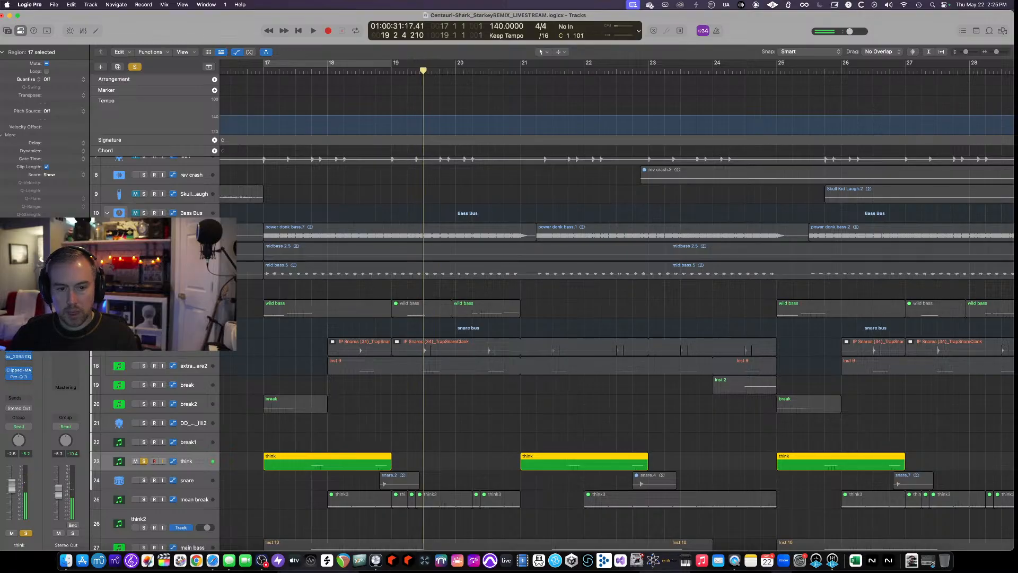
left_click(30, 366)
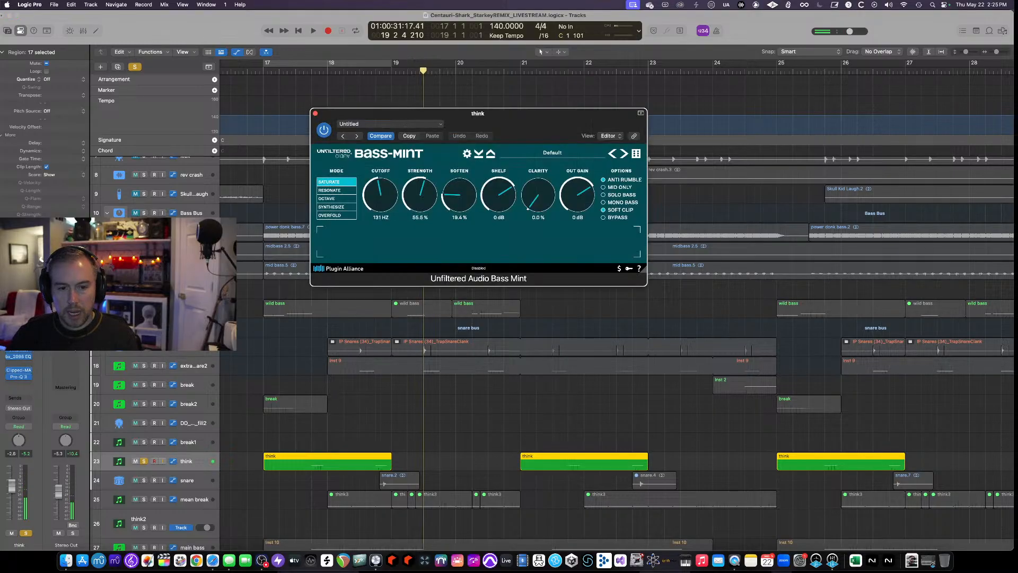
left_click(316, 114)
Enable the cycle from bar 17 to bar 19 and show think's bx_console AMEK 9099 and Filterstation2 plug-ins side by side.
left_click(19, 344)
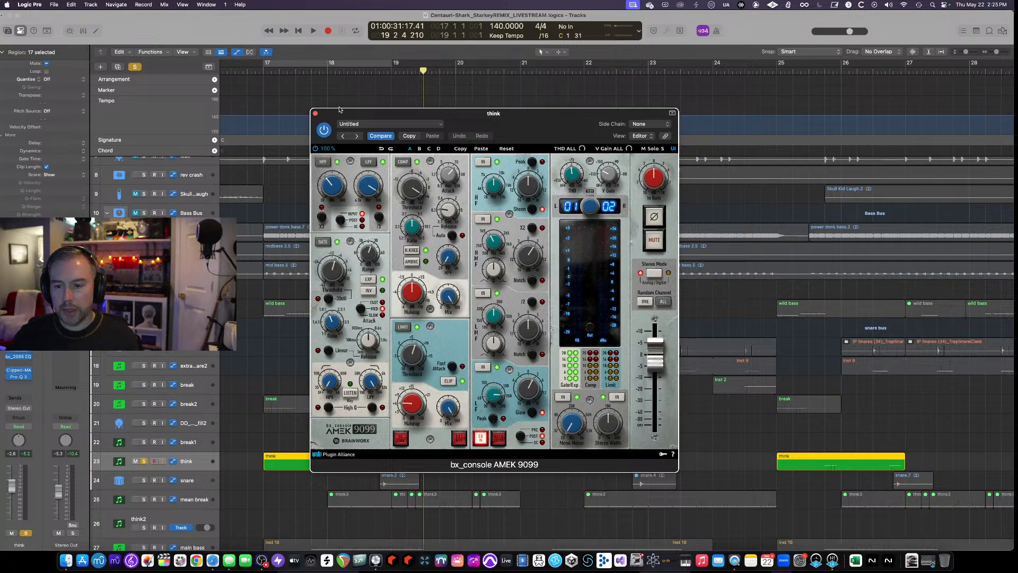
left_click(307, 63)
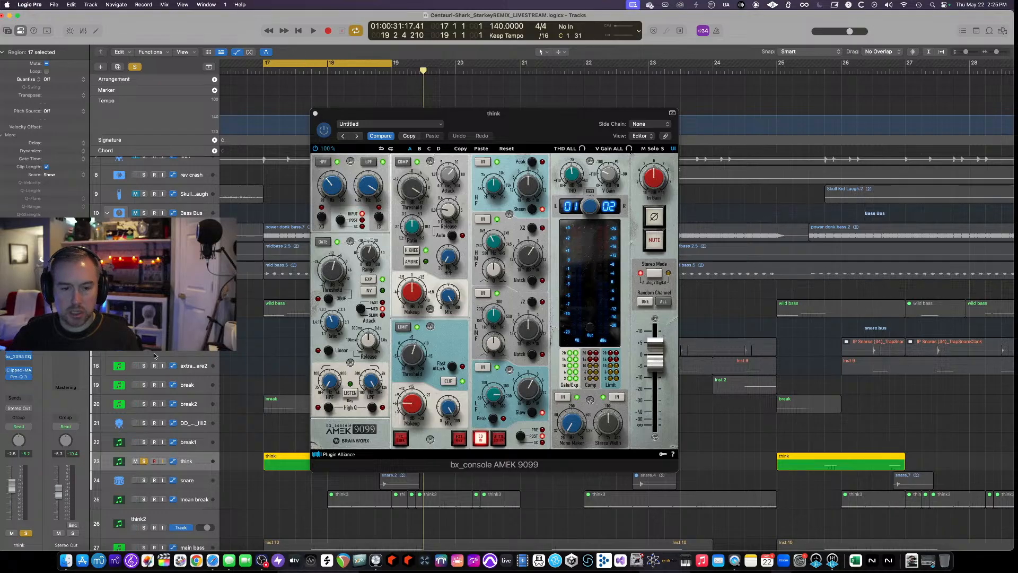
left_click(19, 351)
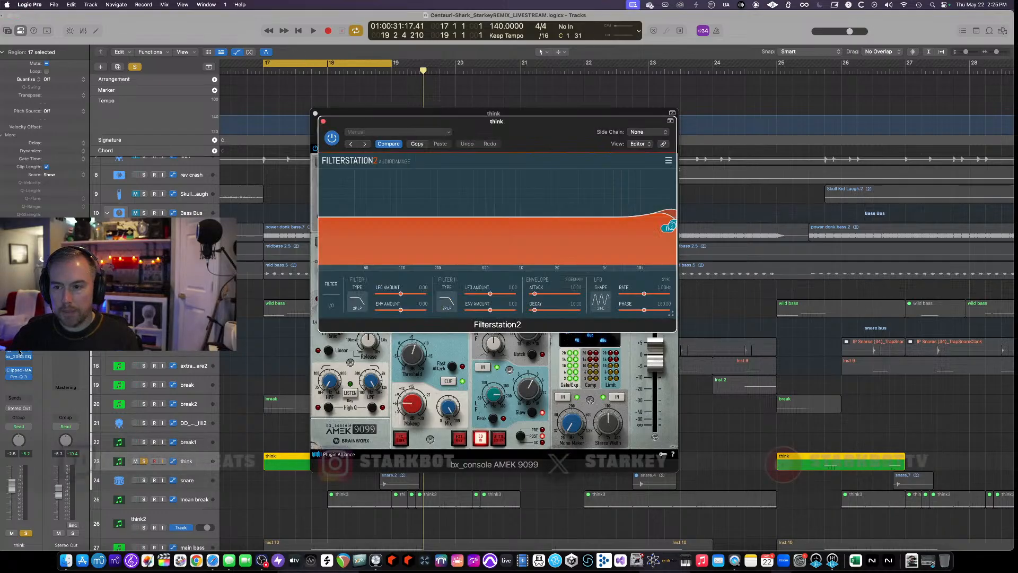
left_click_drag(353, 122, 623, 102)
left_click_drag(496, 119, 437, 116)
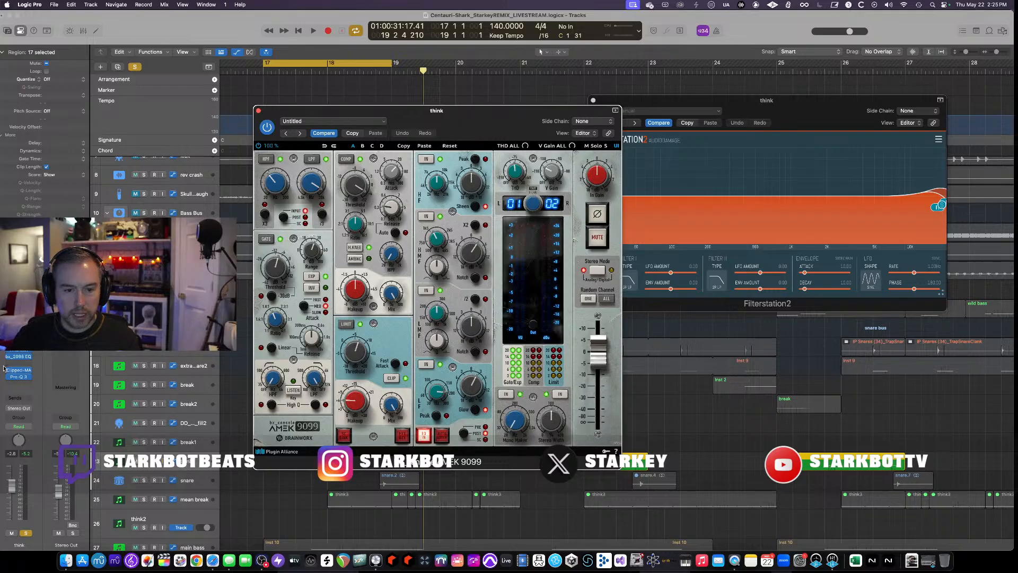
Review think's bx_2098 EQ next to the other plug-in windows, and close all three windows.
left_click(17, 356)
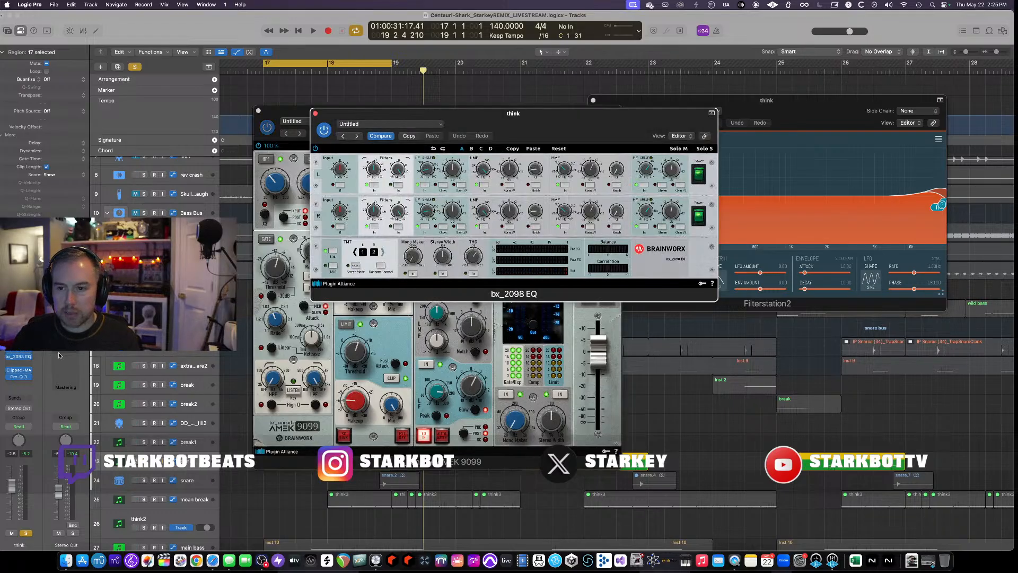
left_click_drag(439, 104, 318, 140)
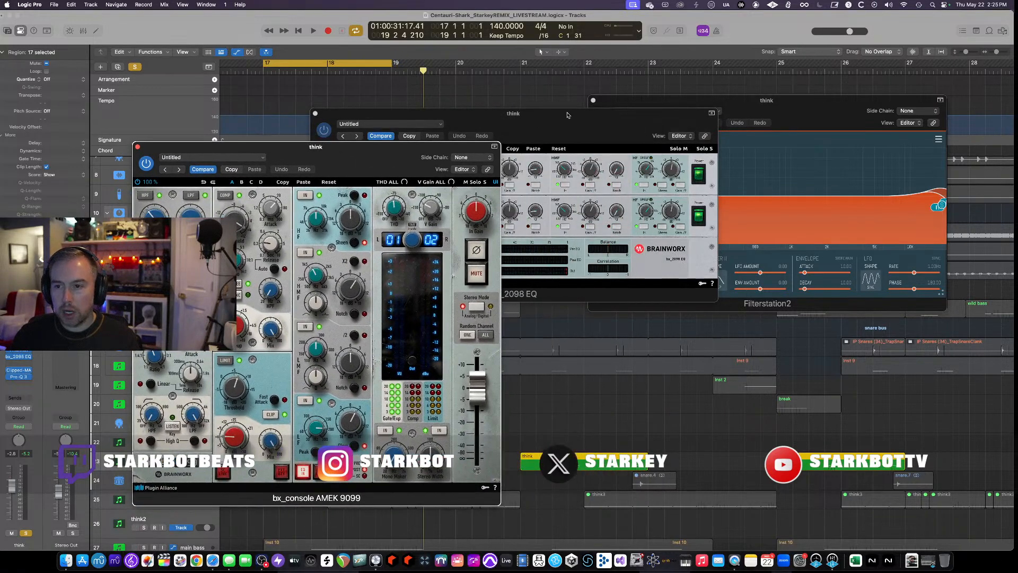
left_click_drag(568, 114, 640, 206)
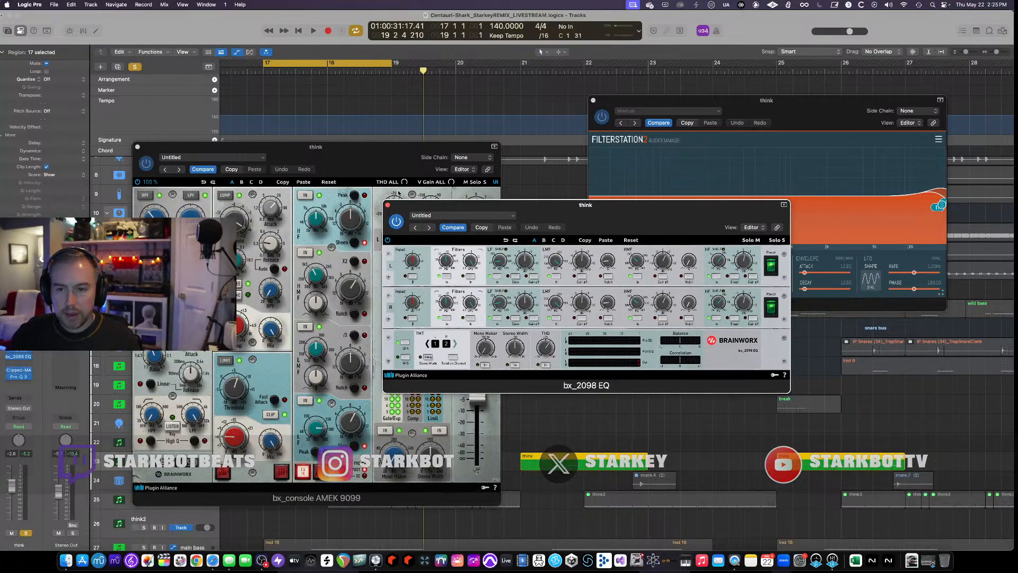
left_click(388, 205)
left_click(137, 147)
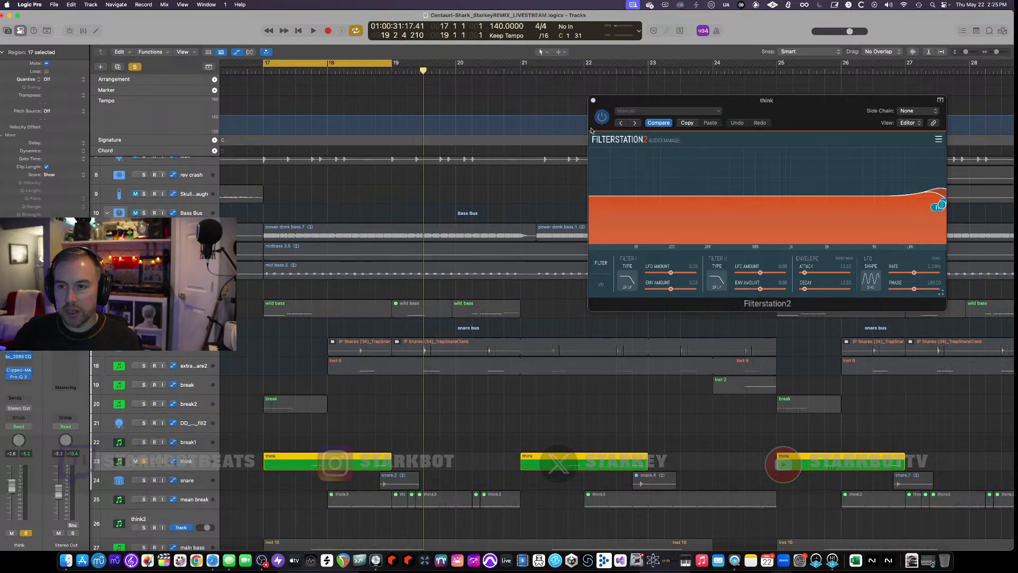
left_click(593, 101)
Play the cycled think region, clear the solo to hear it in the full mix, and stop playback.
key("space")
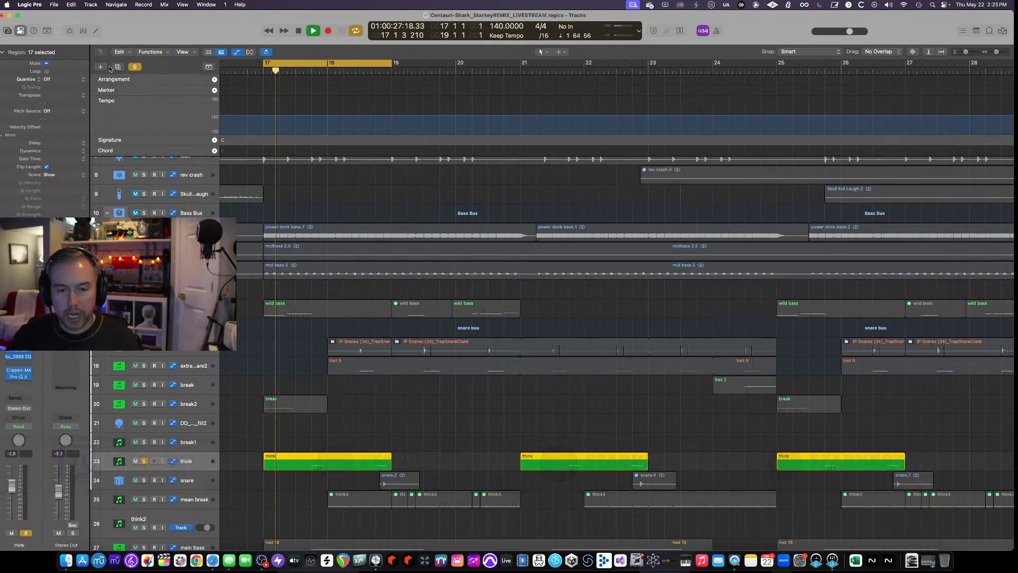
left_click(135, 66)
scroll(358, 274, "down", 2)
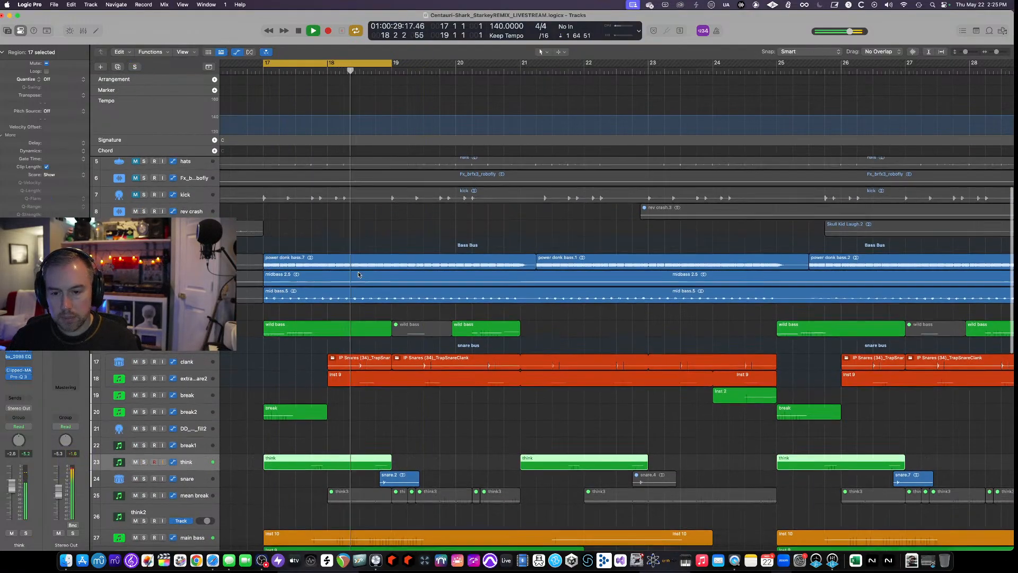
key("space")
Turn off the cycle and replay the full mix from bar 17 while bringing the main bass track into view.
left_click(329, 62)
left_click(262, 72)
key("space")
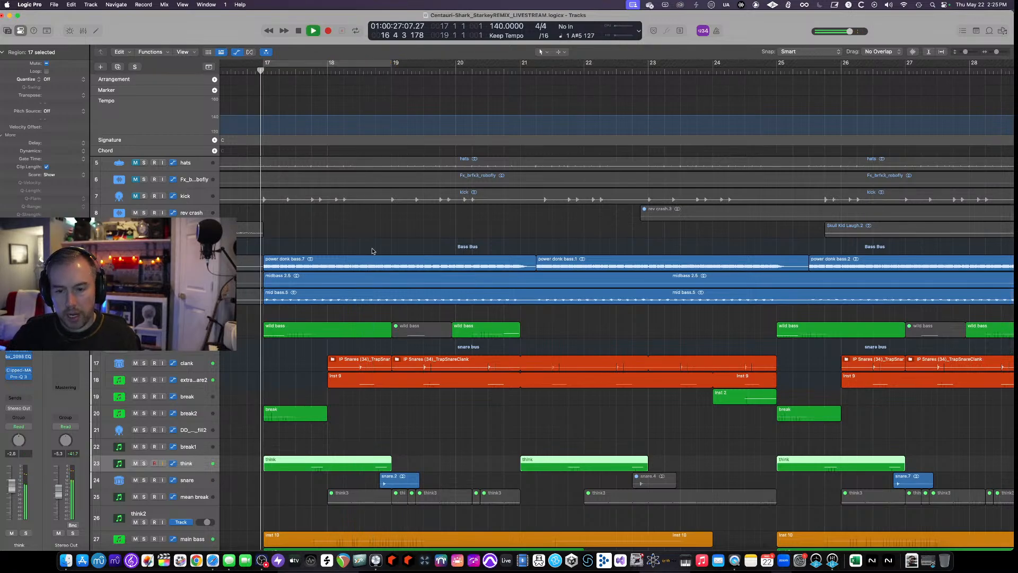
scroll(325, 324, "down", 4)
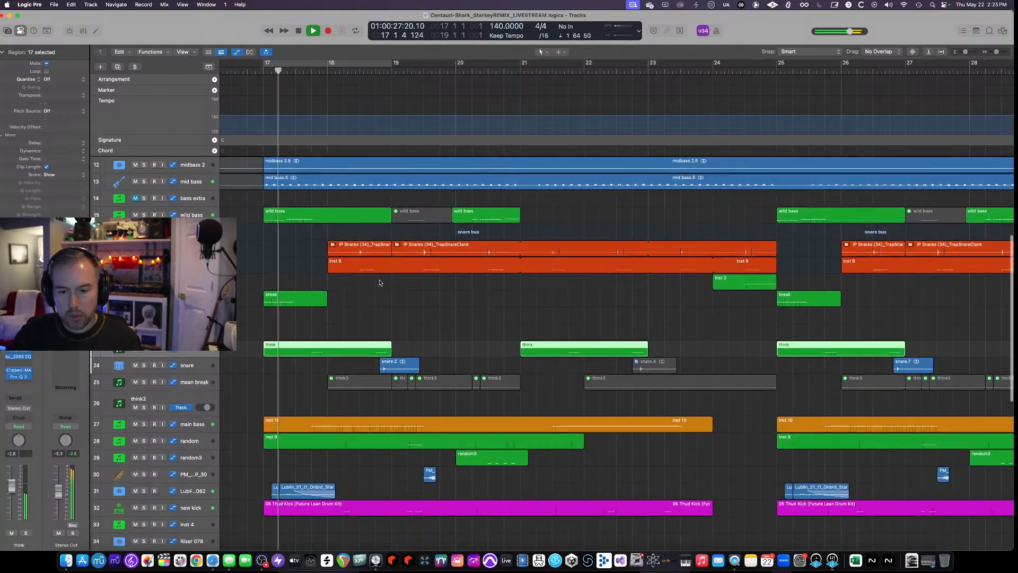
Solo the main bass track, listen to its region, and stop playback.
left_click(199, 422)
key("s")
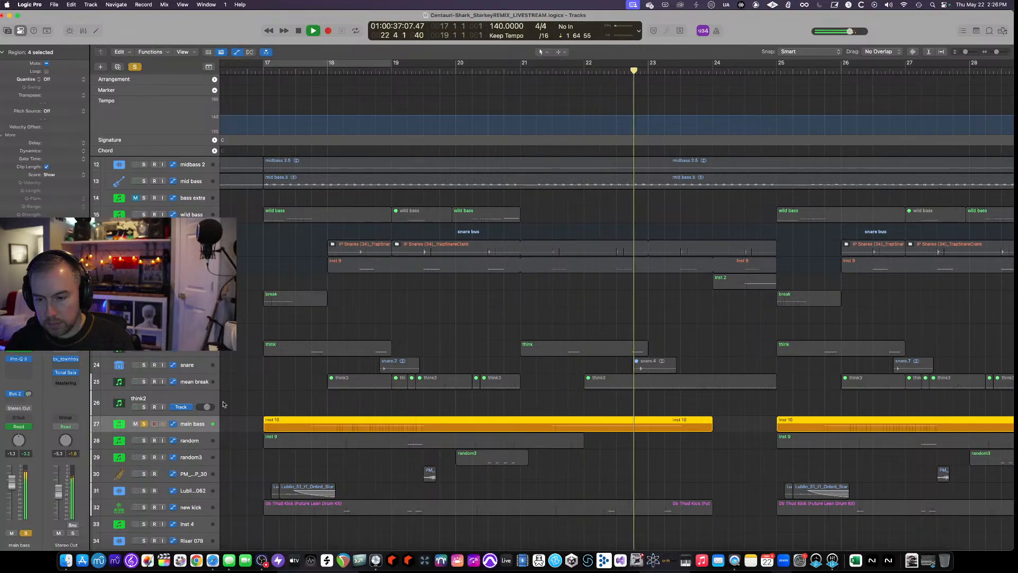
key("space")
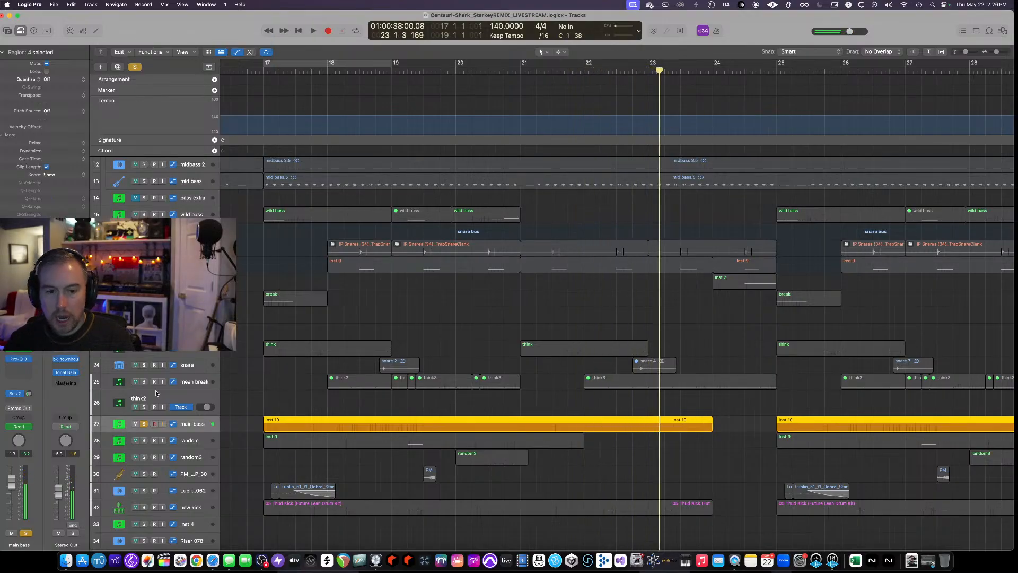
Review main bass's Kick 2 instrument, close it, and show the EXTRA BASS channel strip fed by its Bus 2 send.
left_click(17, 351)
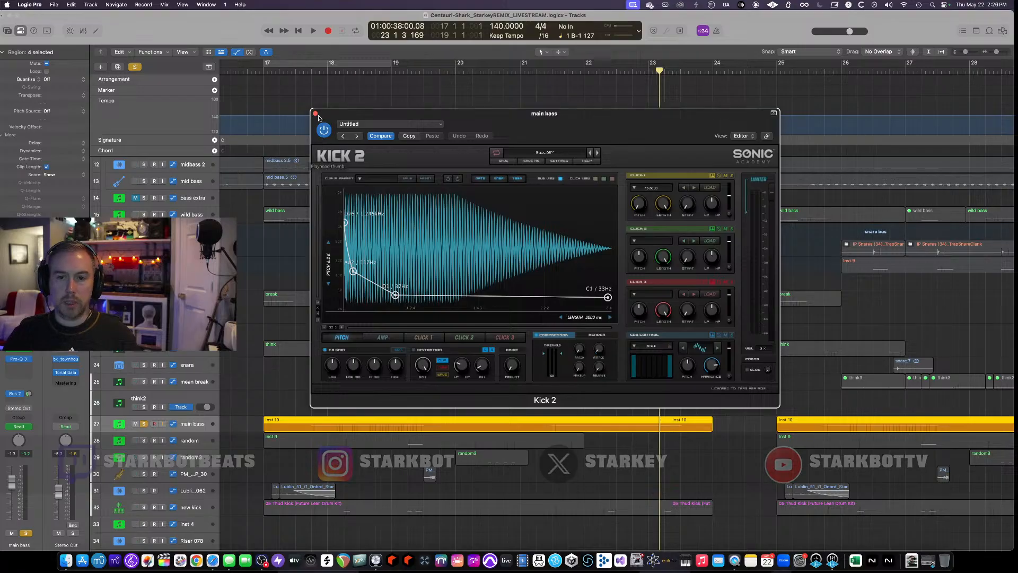
key("super+w")
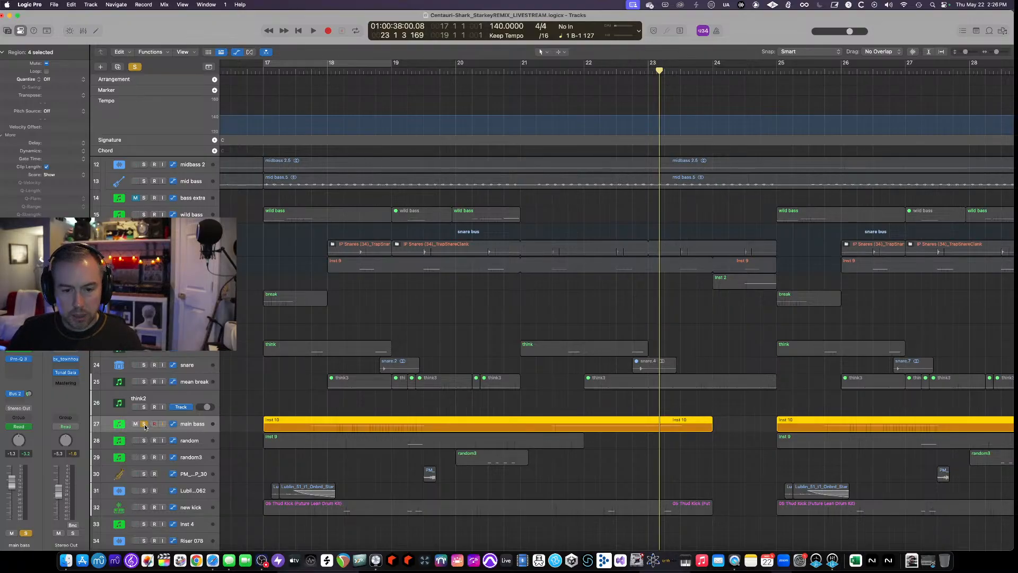
left_click(15, 394)
left_click(56, 378)
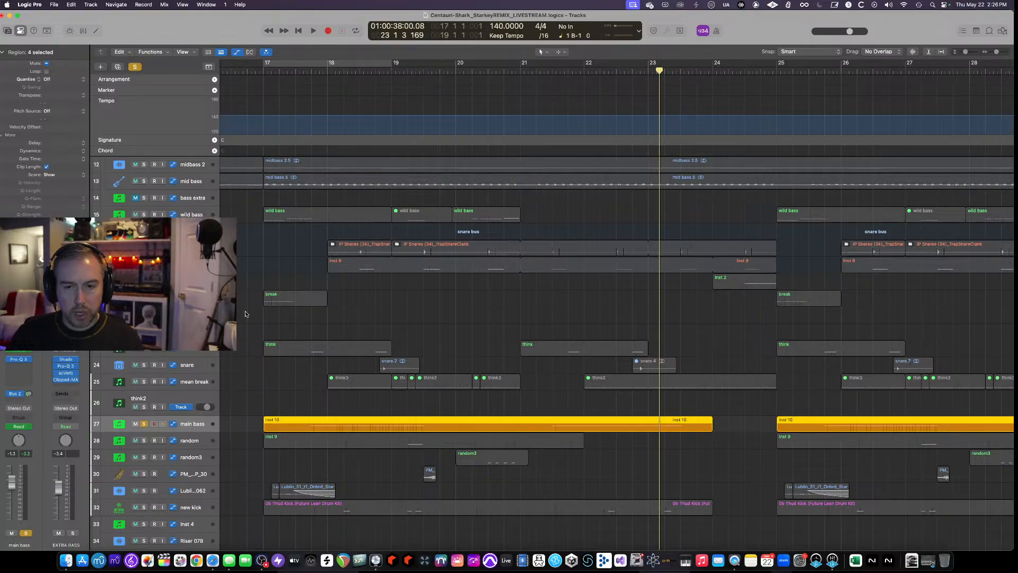
Set a cycle from bar 17 to bar 24 and play the soloed main bass in a loop.
left_click(316, 72)
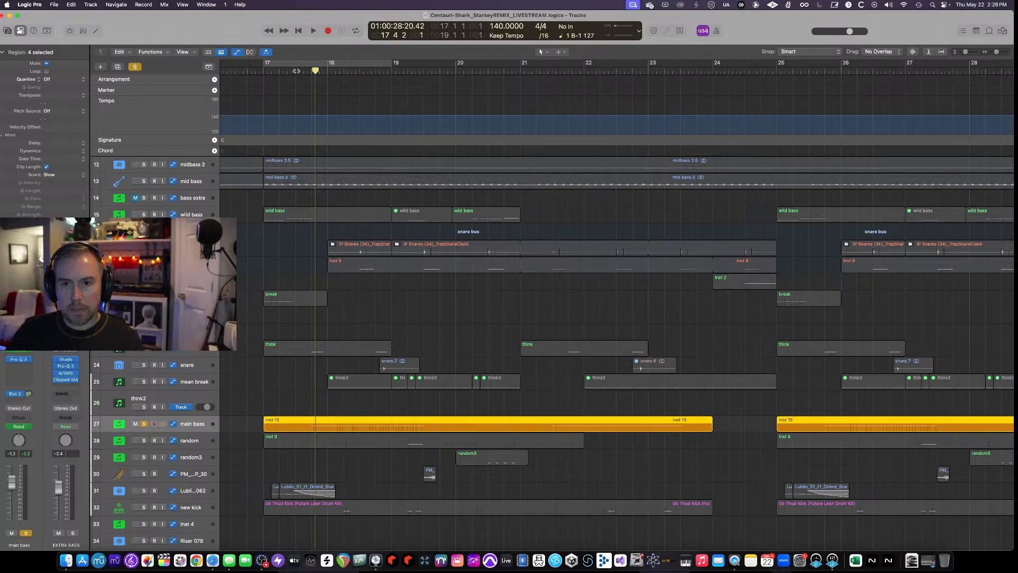
left_click(296, 71)
left_click_drag(278, 66, 712, 104)
key("space")
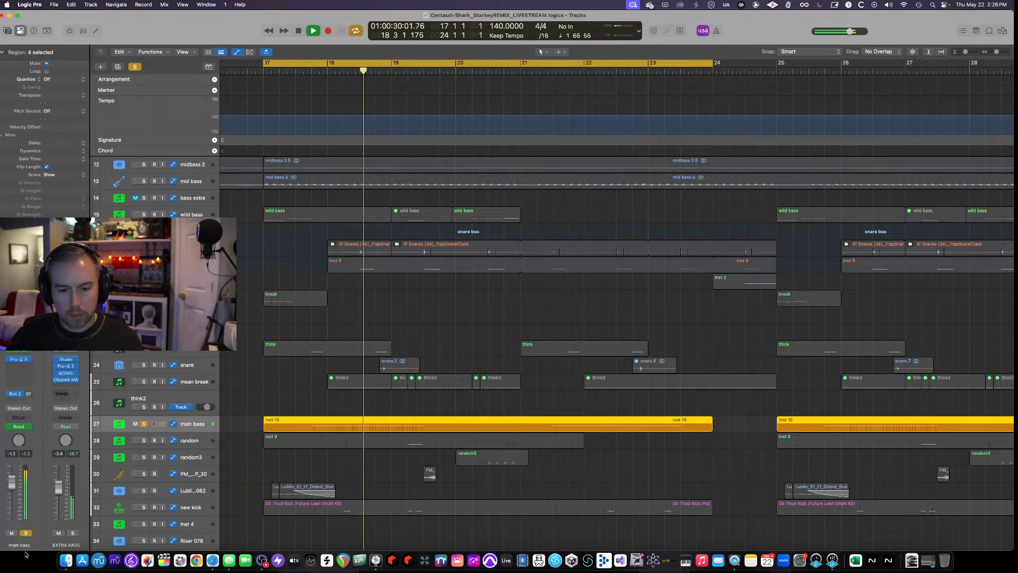
Move the solo from main bass to the EXTRA BASS channel and restart looped playback from bar 17.
left_click(26, 532)
left_click(73, 533)
key("space")
key("space")
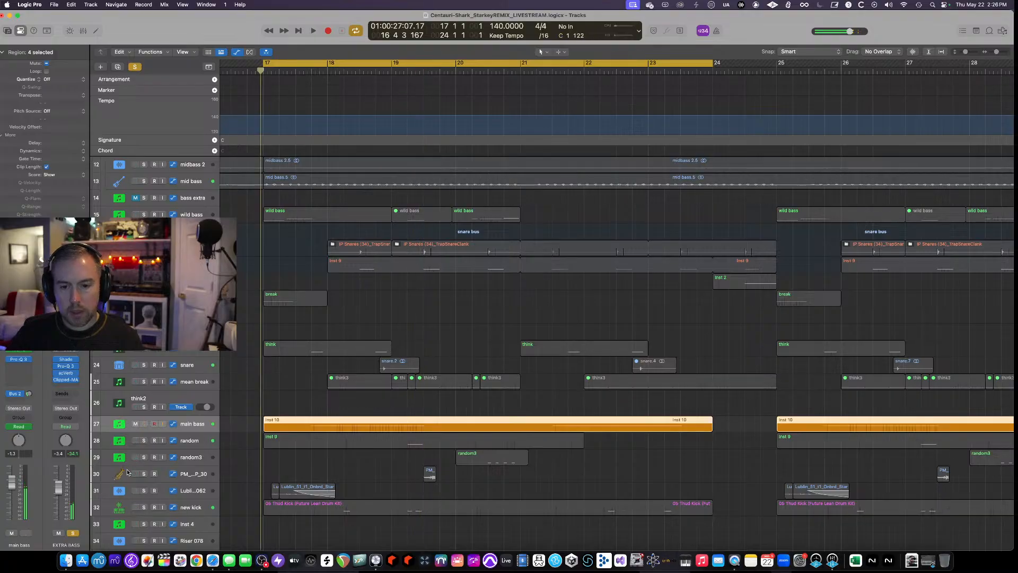
key("space")
Review the Pro-Q 3 and apVerb plug-ins on the EXTRA BASS channel during looped playback, closing each window.
left_click(66, 365)
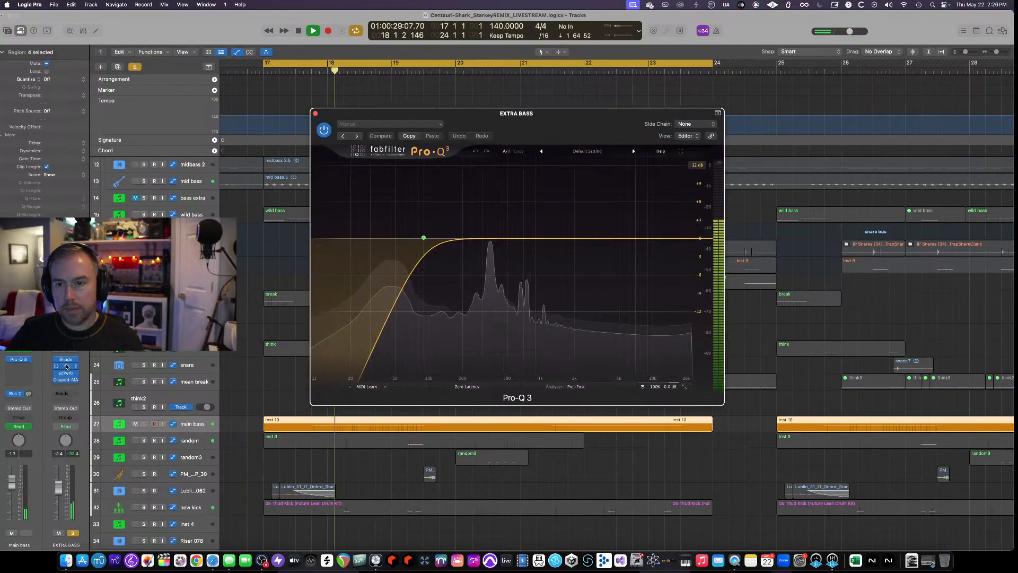
left_click(316, 114)
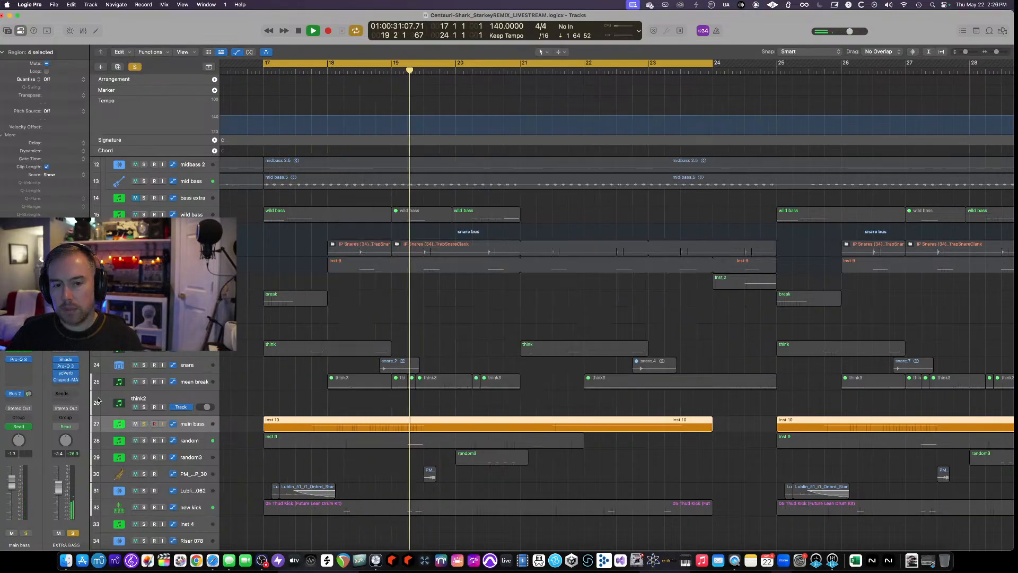
left_click(66, 372)
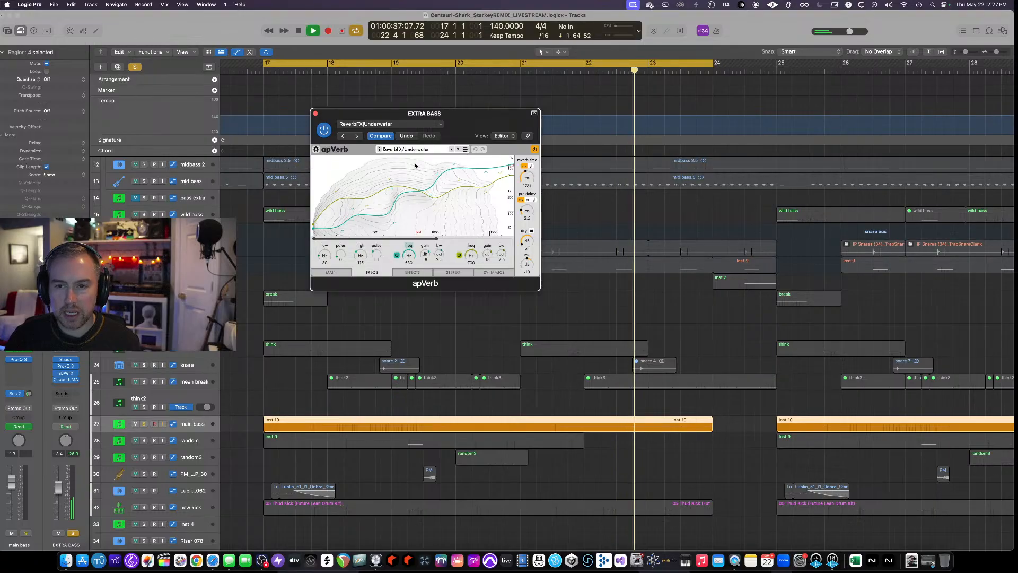
left_click(316, 114)
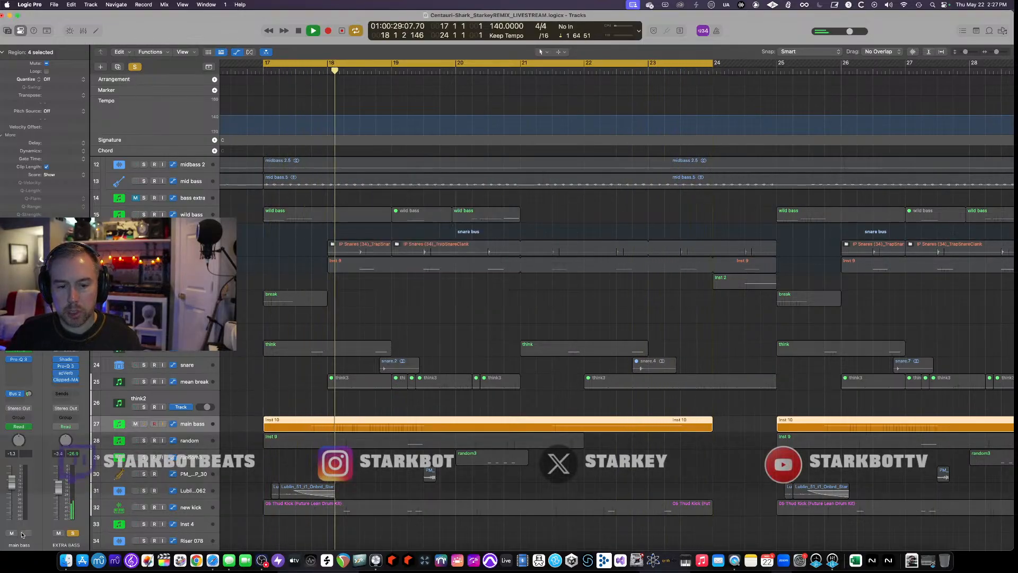
Solo main bass together with EXTRA BASS for comparison, clear both solos, and stop playback.
left_click(26, 533)
left_click(59, 533)
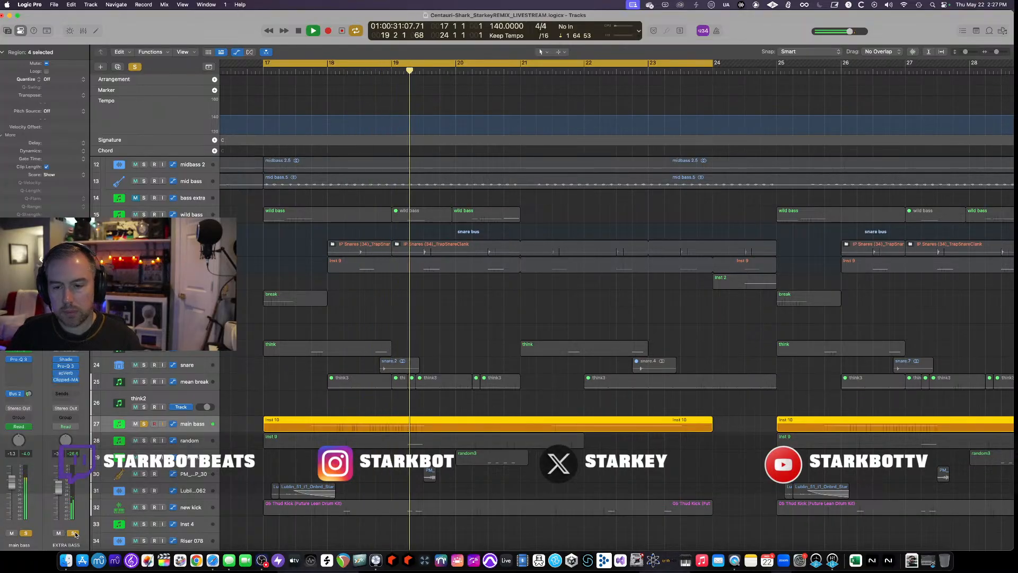
left_click(75, 534)
left_click(27, 534)
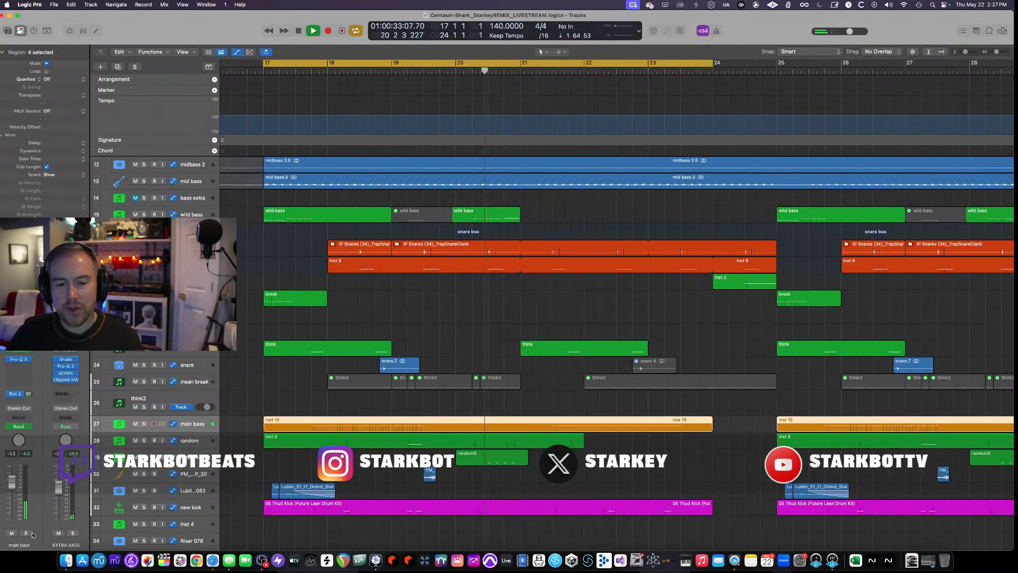
key("space")
Select the new kick track to show its channel strip.
scroll(379, 325, "down", 2)
scroll(380, 324, "left", 1)
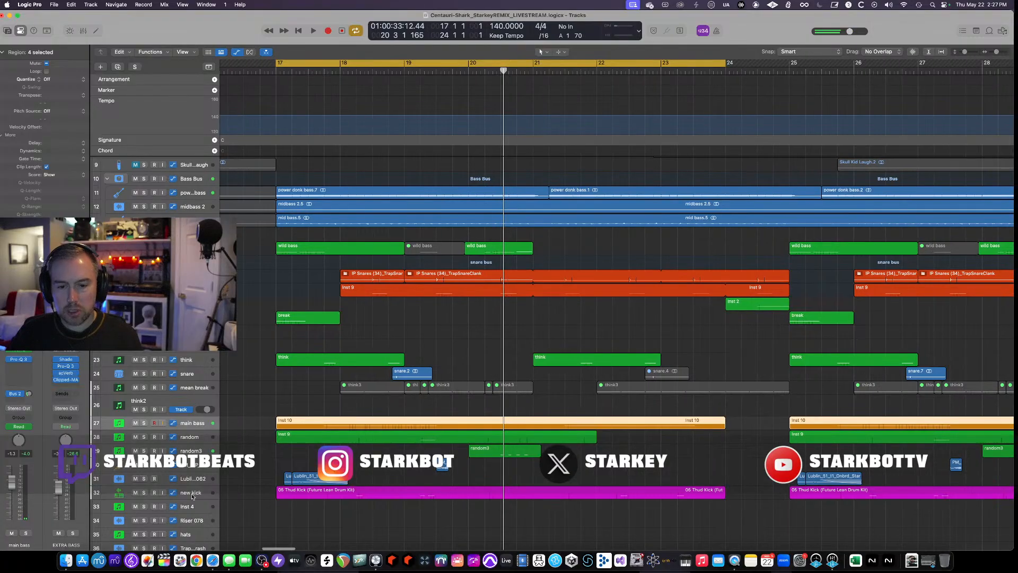
scroll(317, 483, "up", 3)
left_click(190, 517)
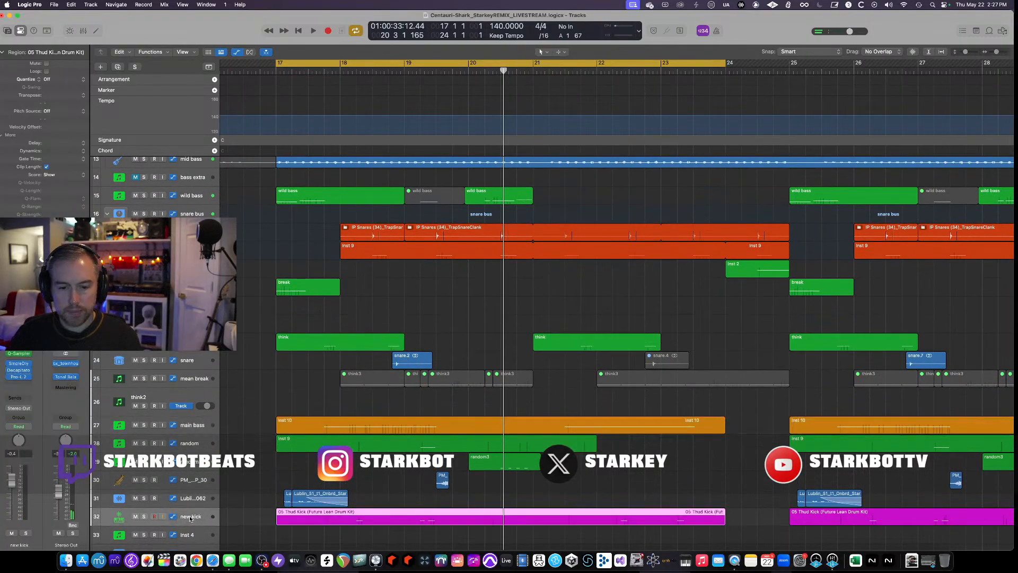
Audition the new kick track in solo, stop playback, and clear its solo.
left_click(144, 516)
key("space")
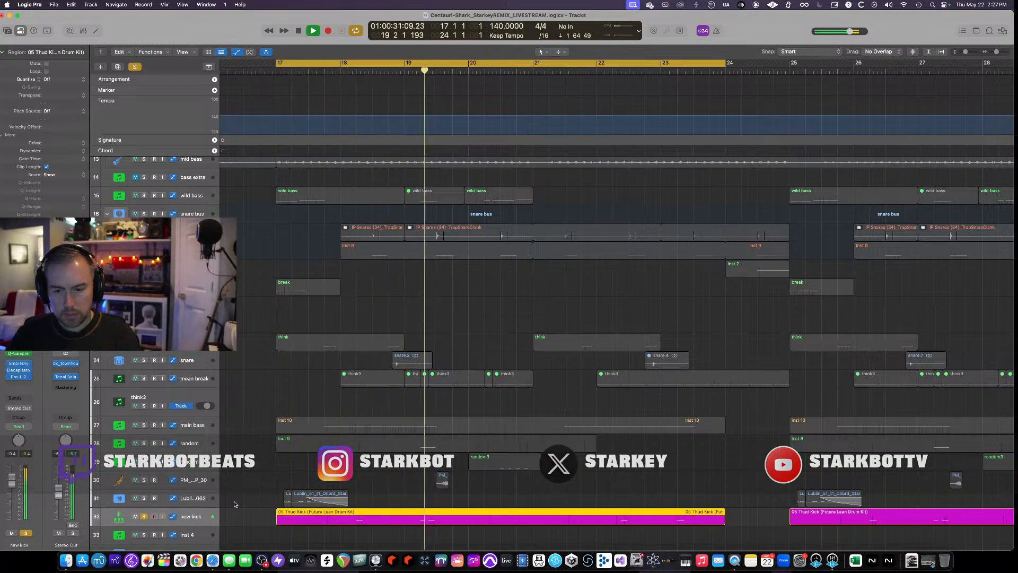
key("space")
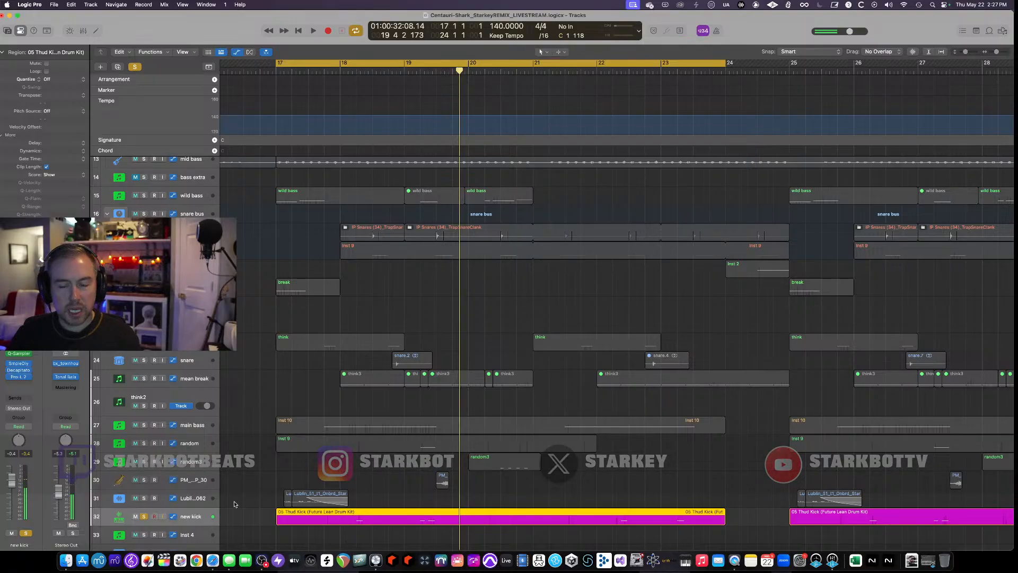
left_click(145, 517)
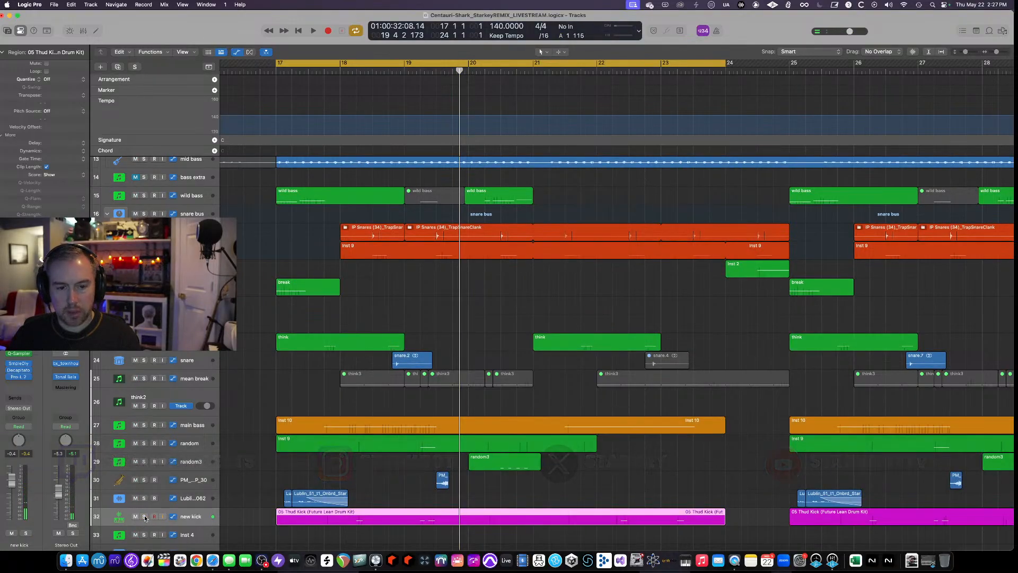
Play the full mix from bar 17 to hear the new kick in context, and stop playback.
key("space")
key("super+Down")
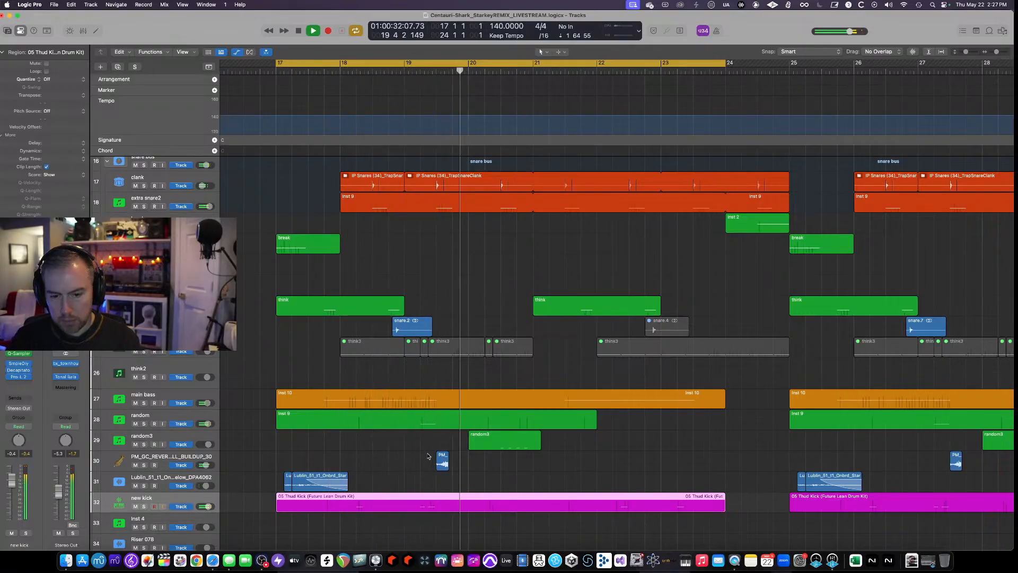
key("super+Left")
key("super+Up")
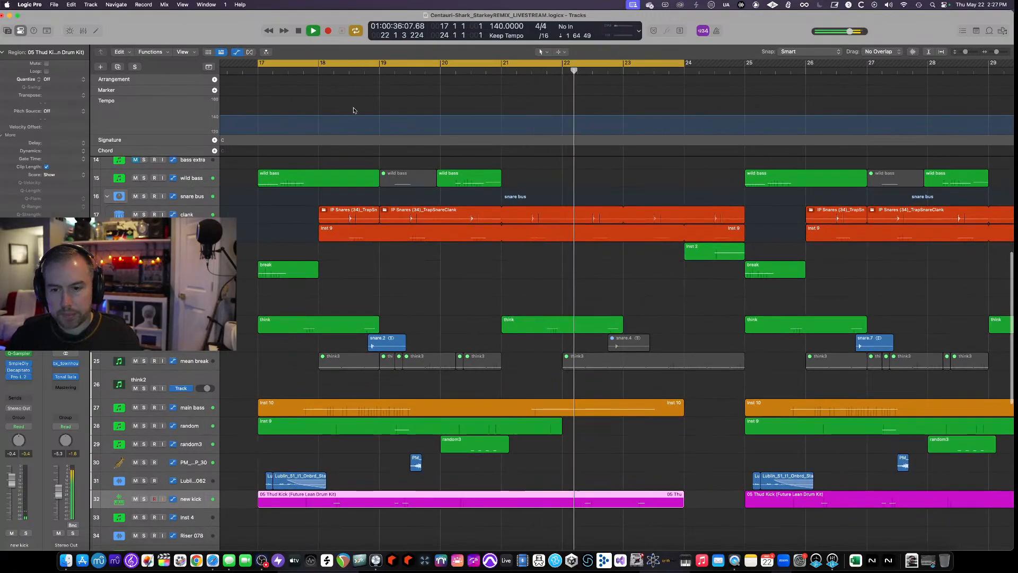
key("space")
Set the cycle range from bar 19 to bar 21 and select the random track.
left_click(356, 69)
left_click_drag(380, 66, 502, 66)
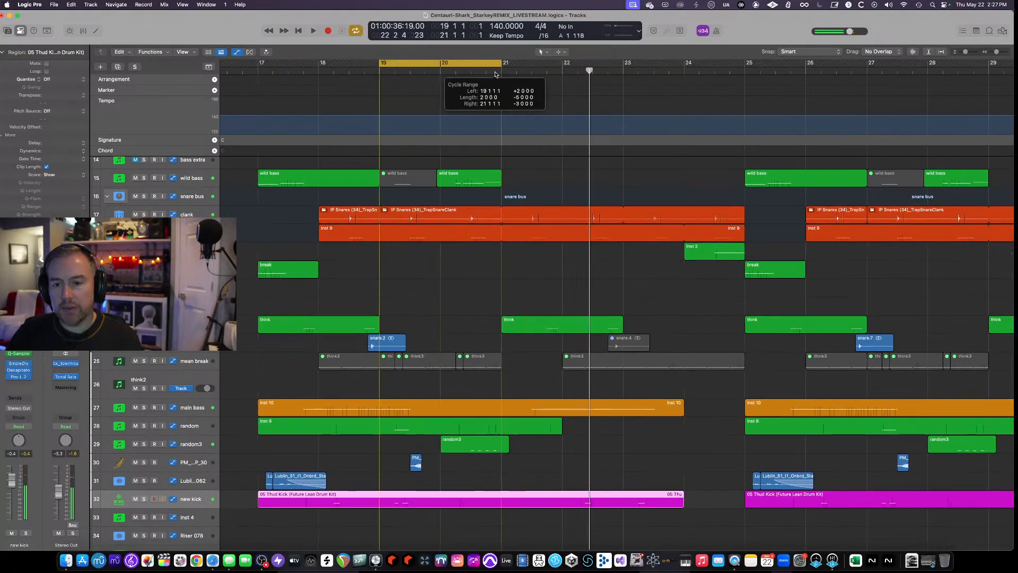
left_click(190, 426)
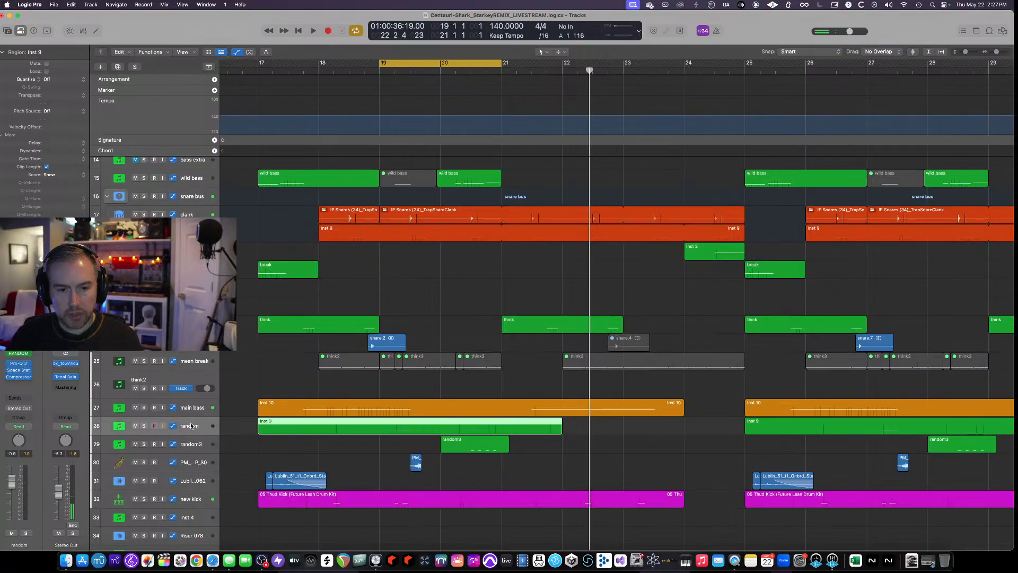
Open the RANDOM instrument, Pro-Q 3 and Space Station UM282 windows on the random track to review them.
left_click(21, 355)
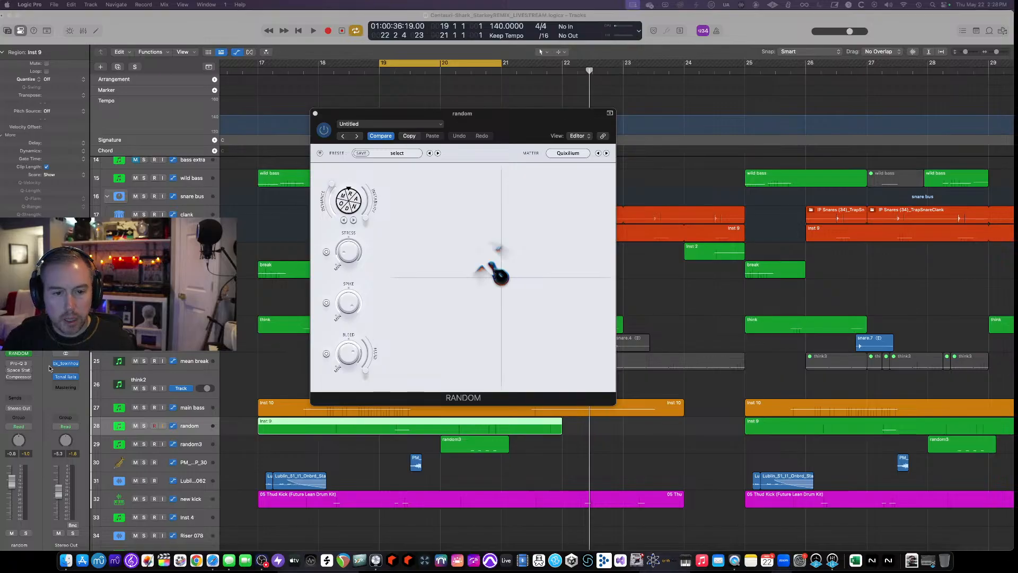
left_click(19, 363)
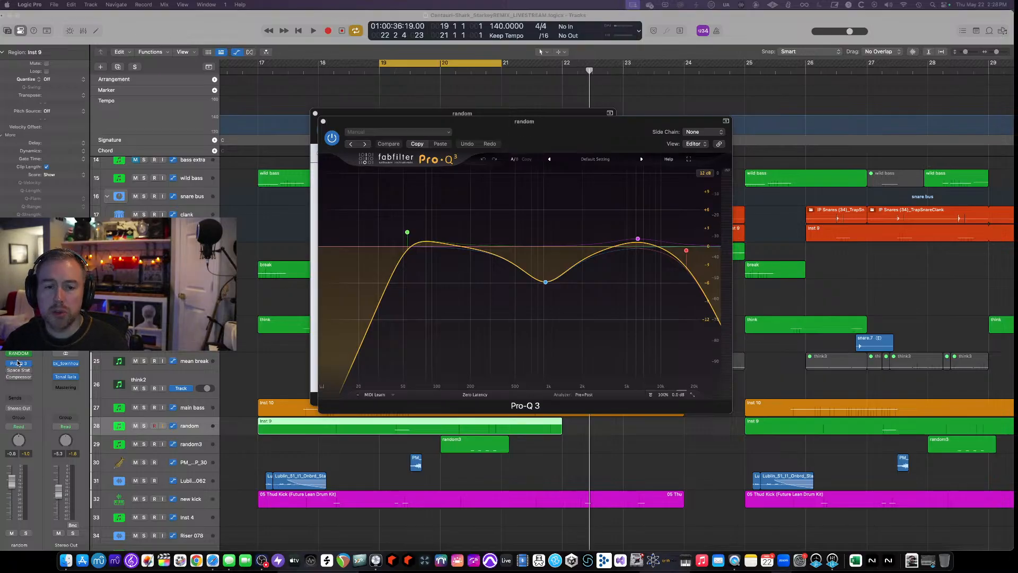
left_click(18, 370)
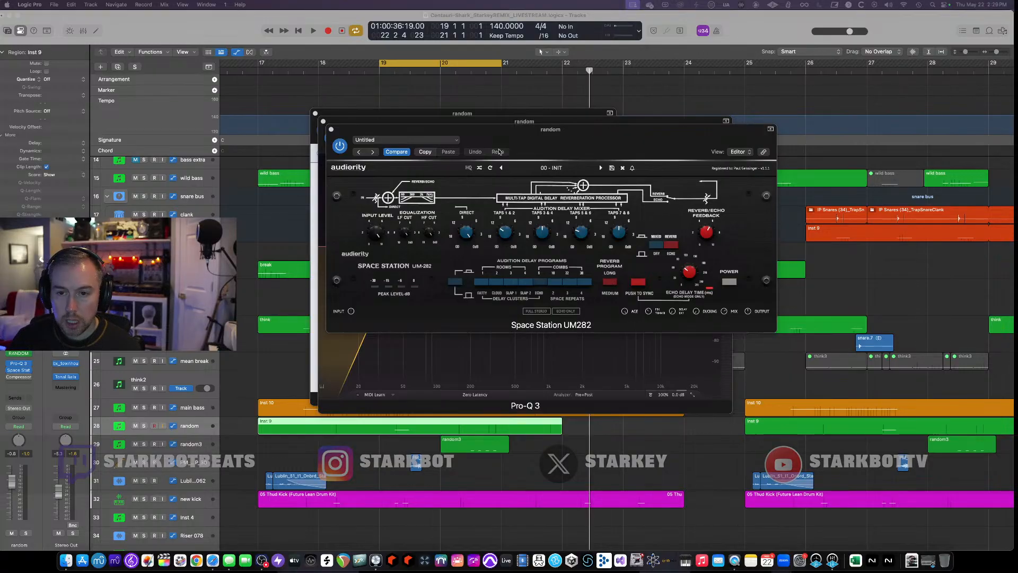
Close the RANDOM and Pro-Q 3 windows and examine the direct, ducking and age controls in Space Station UM282.
left_click_drag(501, 130, 415, 236)
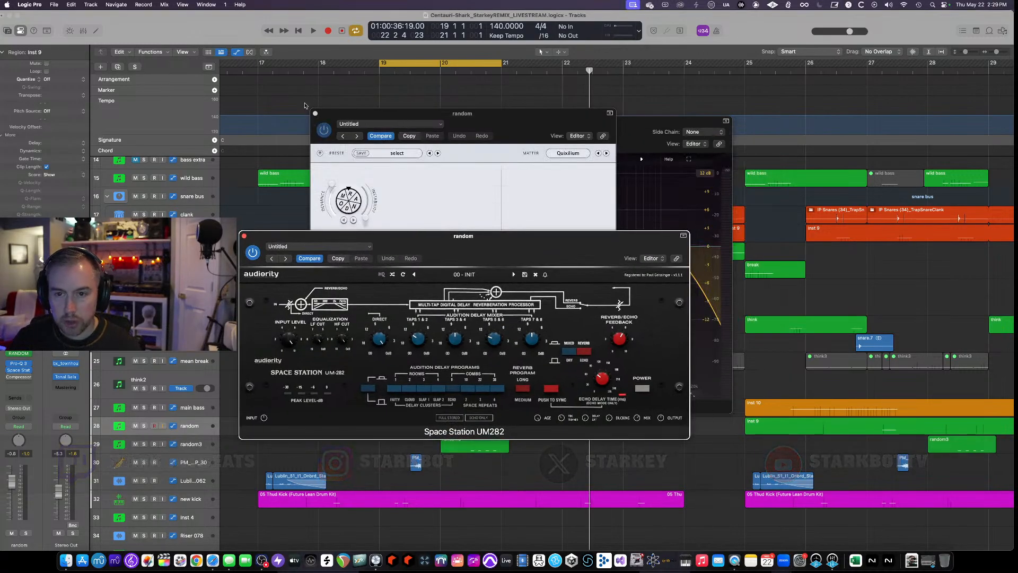
left_click(329, 113)
left_click(315, 113)
left_click(325, 123)
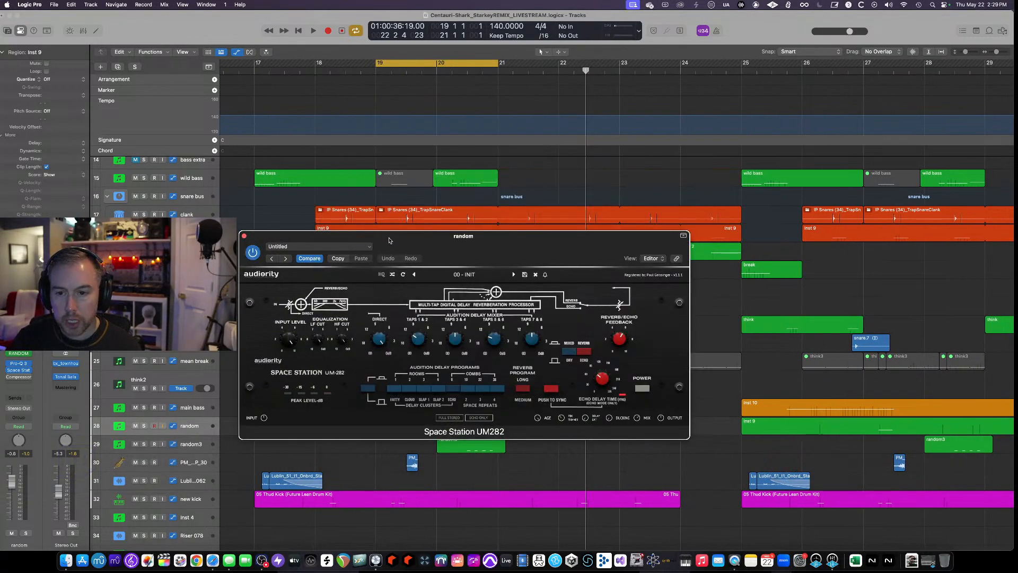
left_click_drag(389, 241, 401, 199)
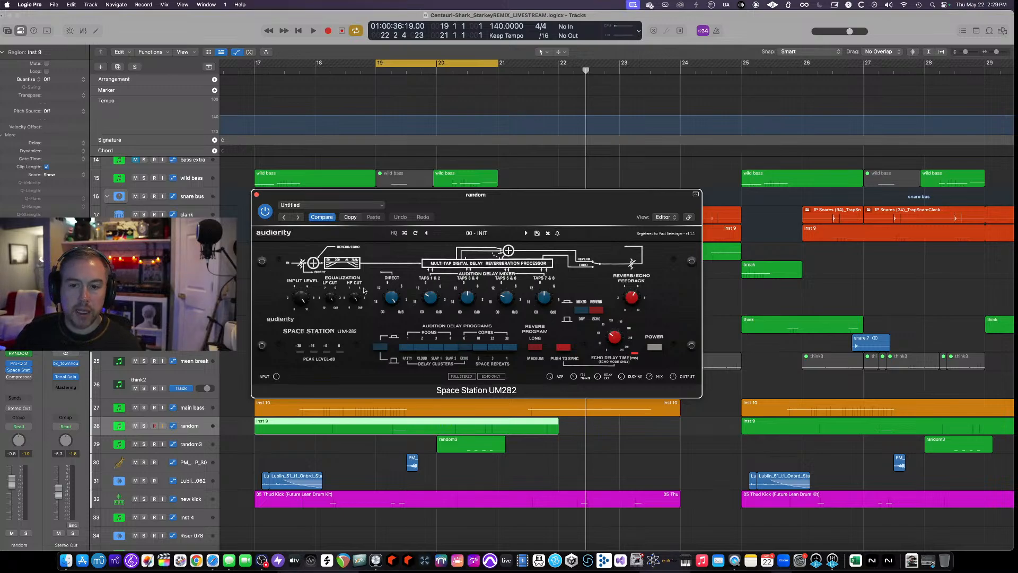
mouse_move(400, 295)
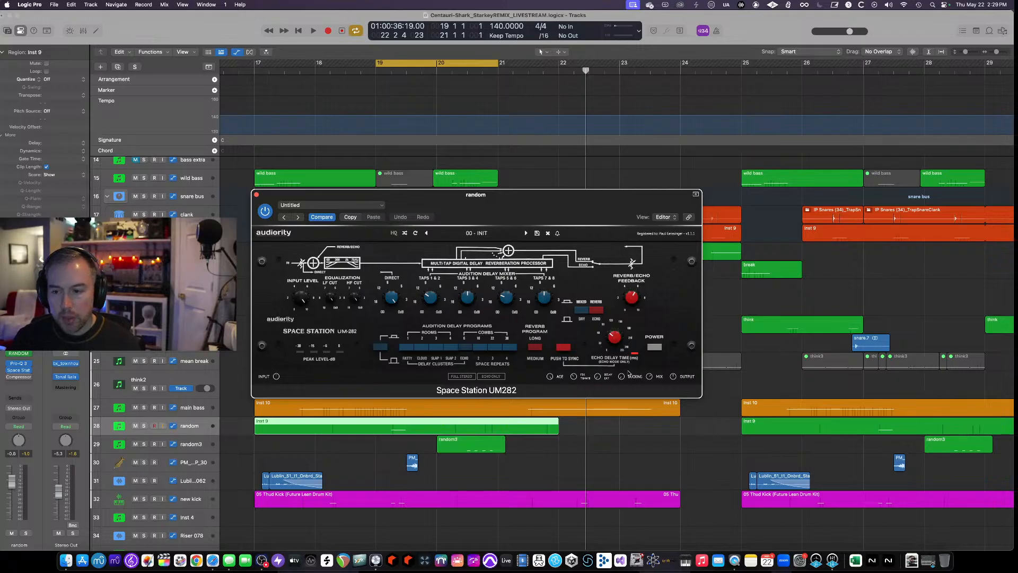
mouse_move(623, 378)
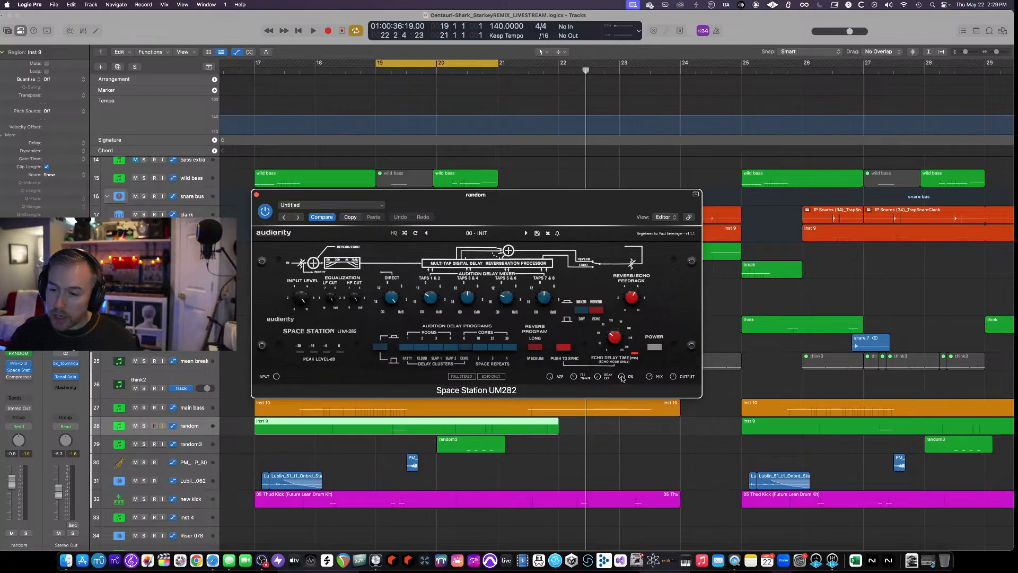
mouse_move(552, 380)
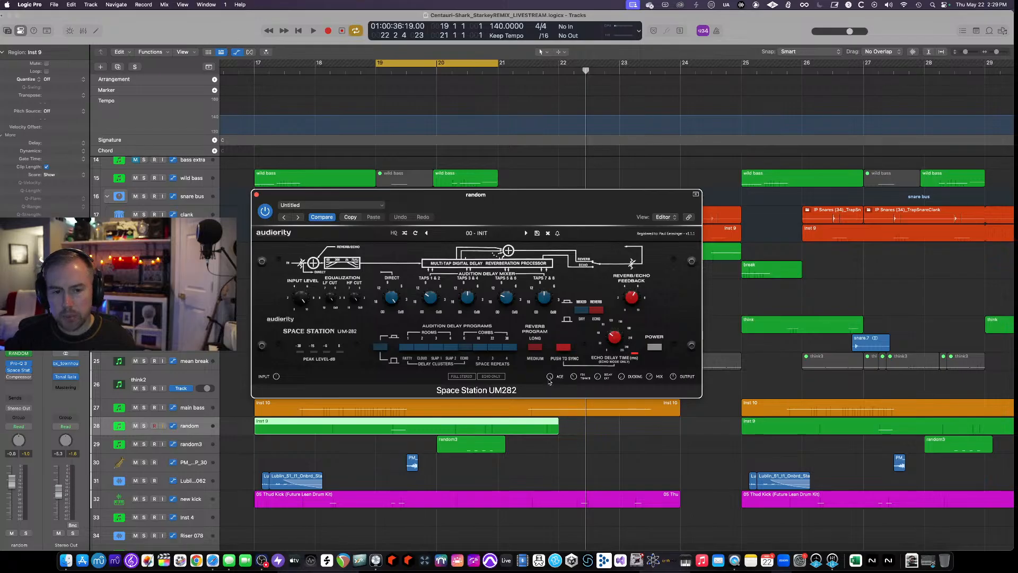
Solo the random track during looped playback, compare it with Space Station UM282 bypassed and re-enabled, and stop playback.
key("space")
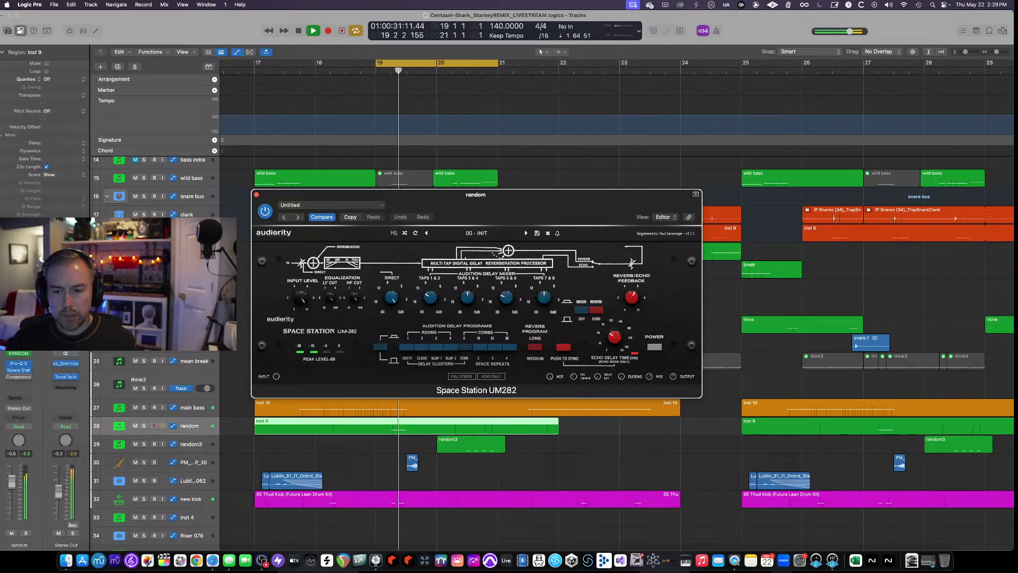
left_click(143, 425)
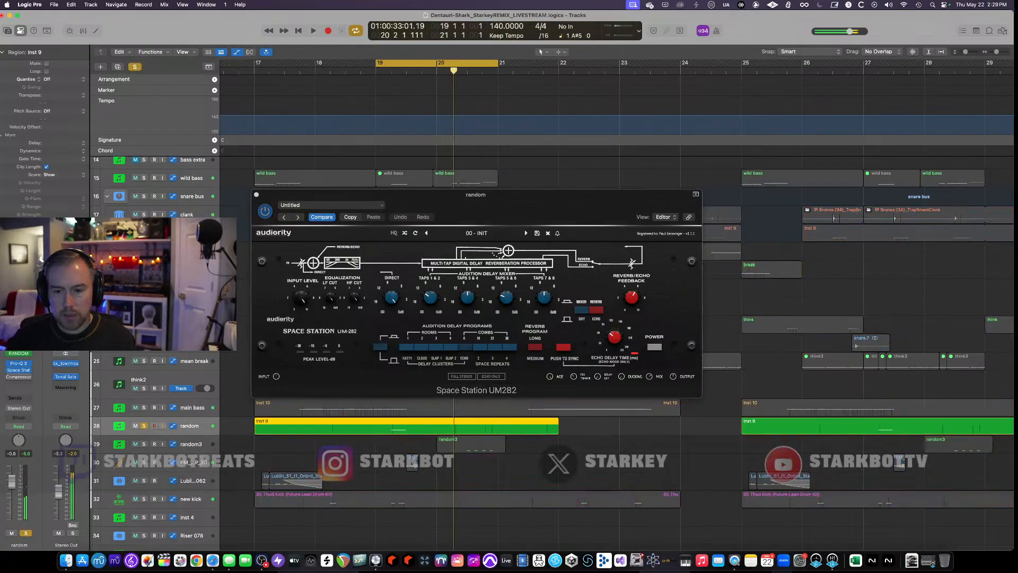
left_click(9, 370)
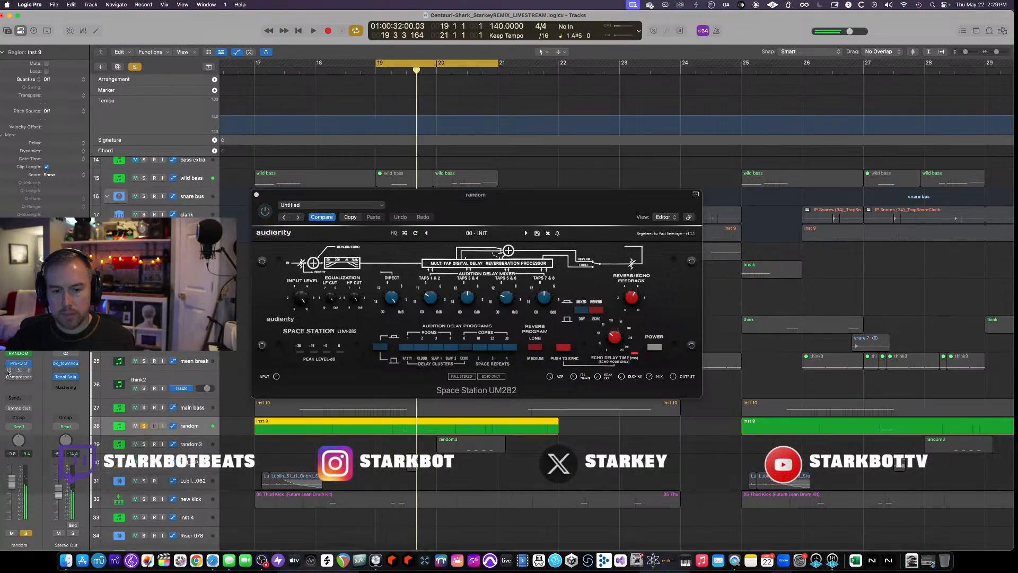
left_click(8, 370)
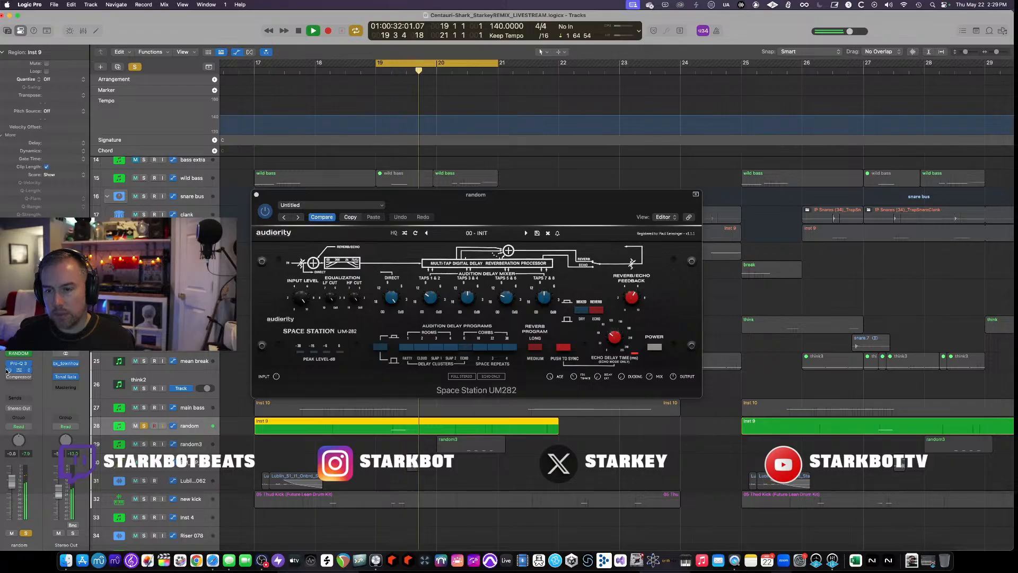
key("space")
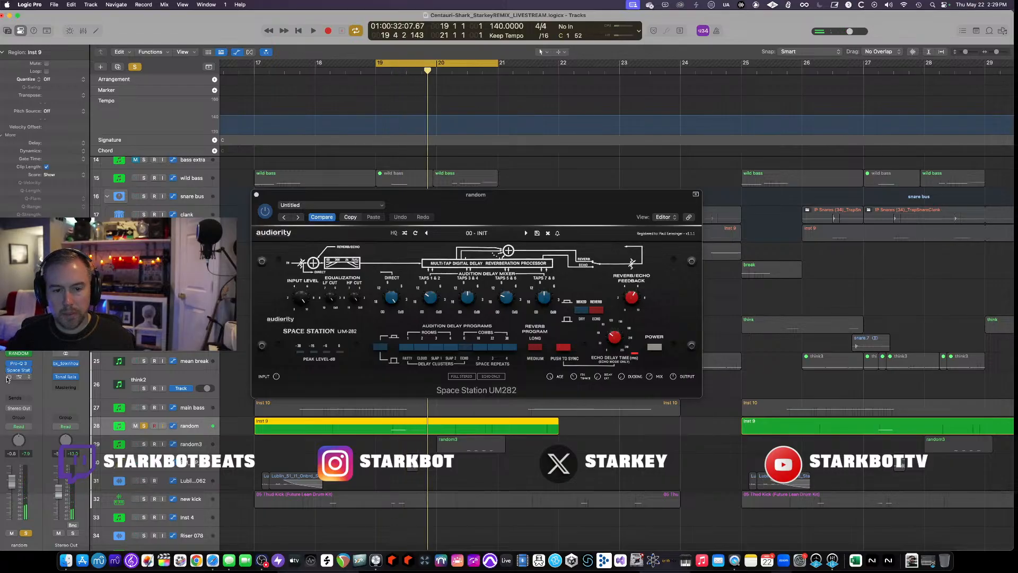
Review the Compressor on the random track with playback, and close the Compressor and Space Station UM282 windows.
left_click(20, 377)
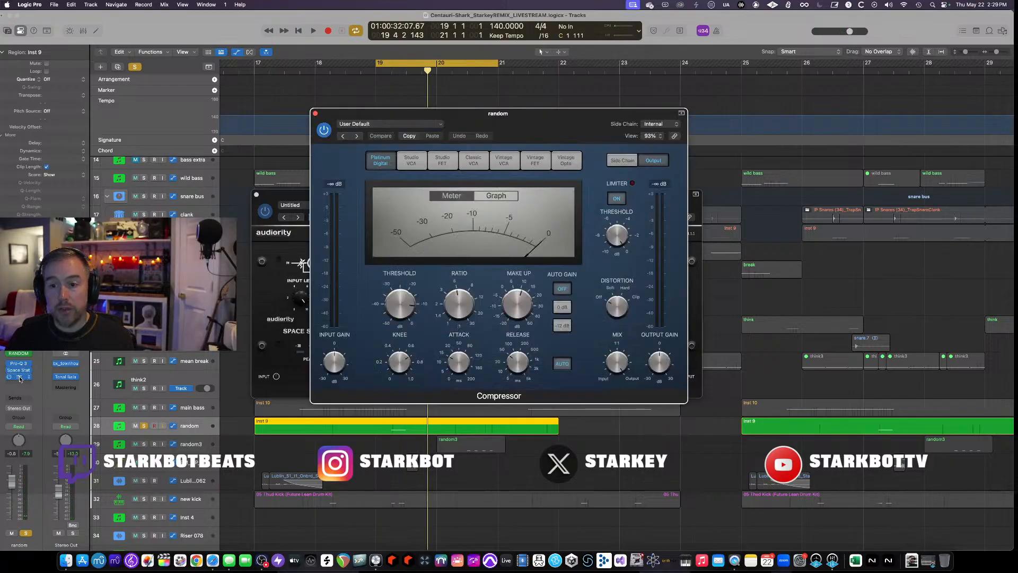
key("space")
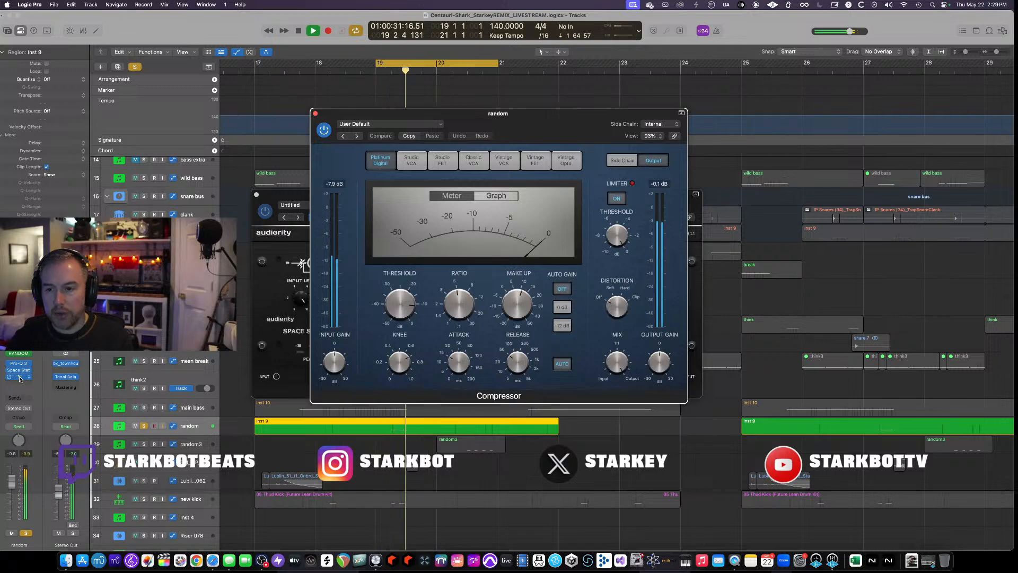
key("space")
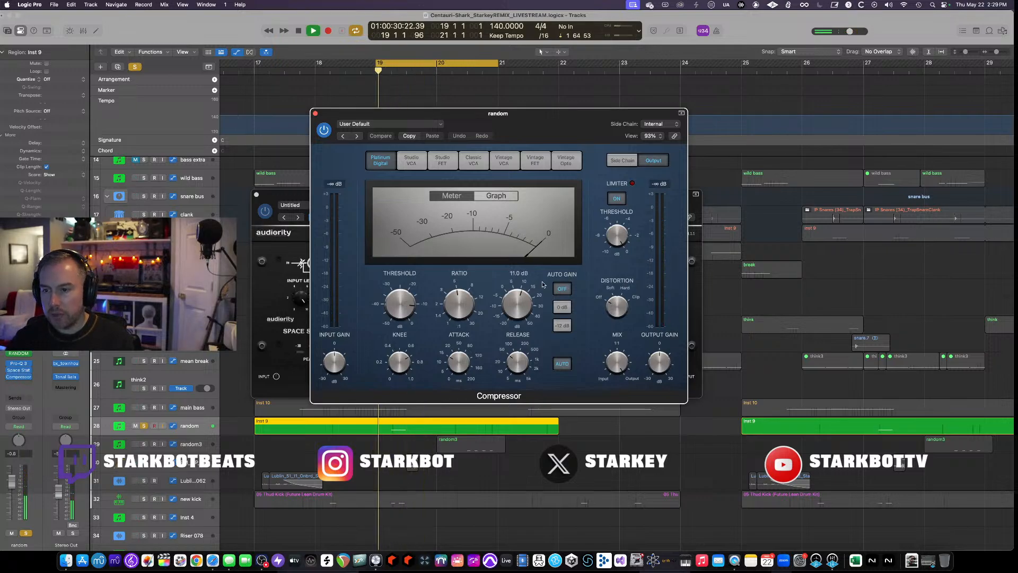
key("space")
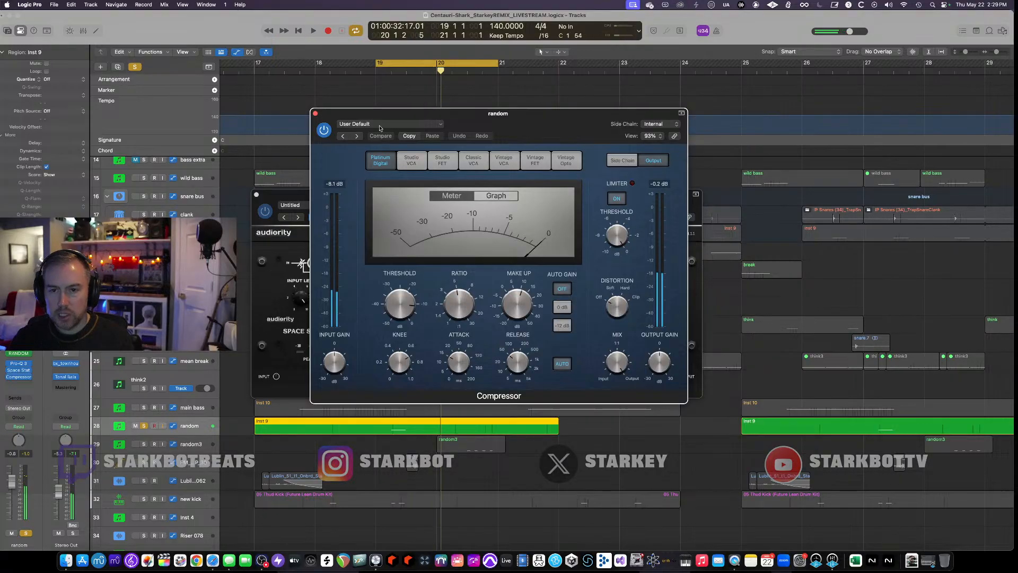
left_click(315, 113)
left_click(256, 194)
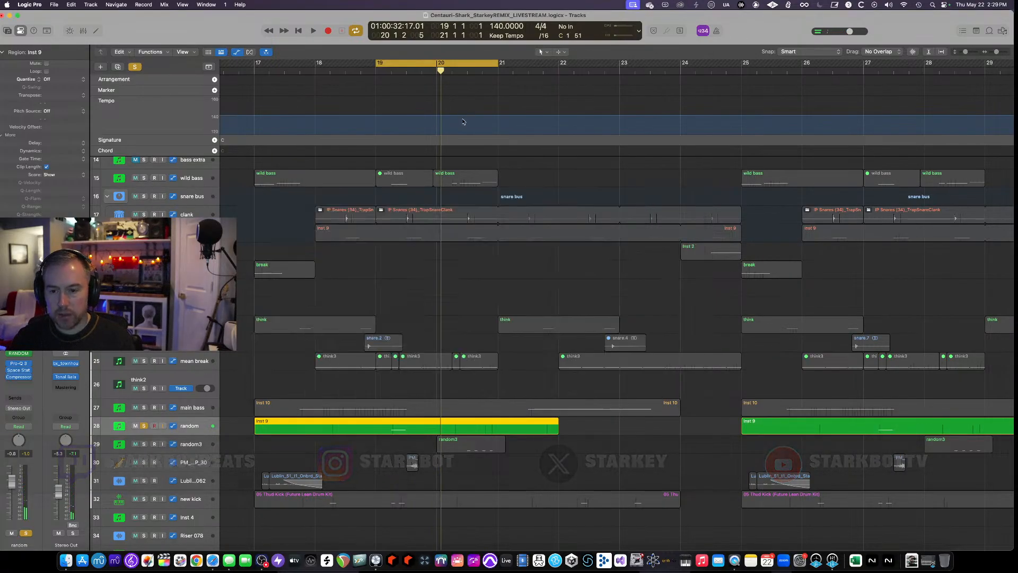
Solo random3 in place of random and audition it over a cycle range from bar 20 to bar 22.
left_click(435, 63)
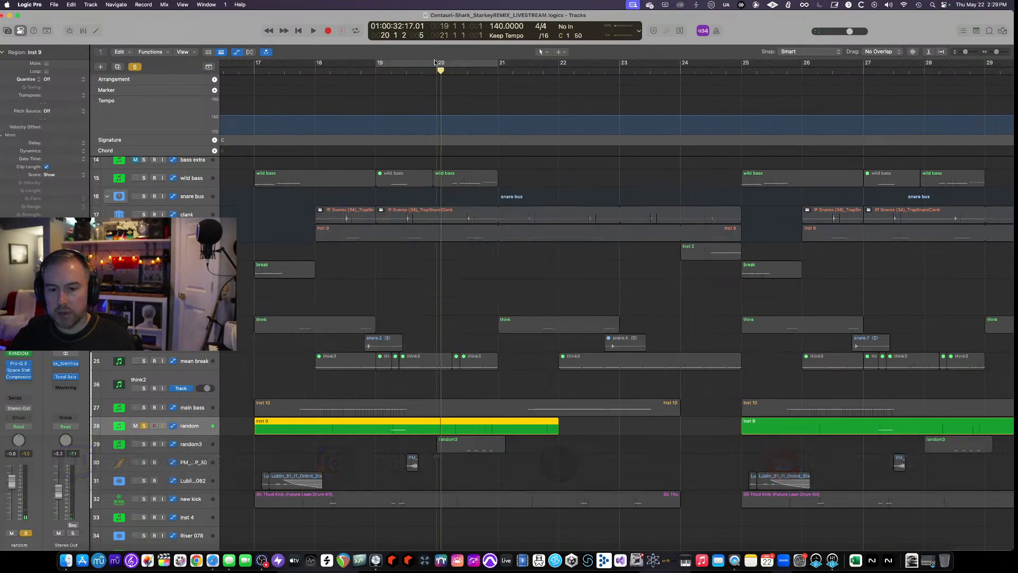
left_click(142, 448)
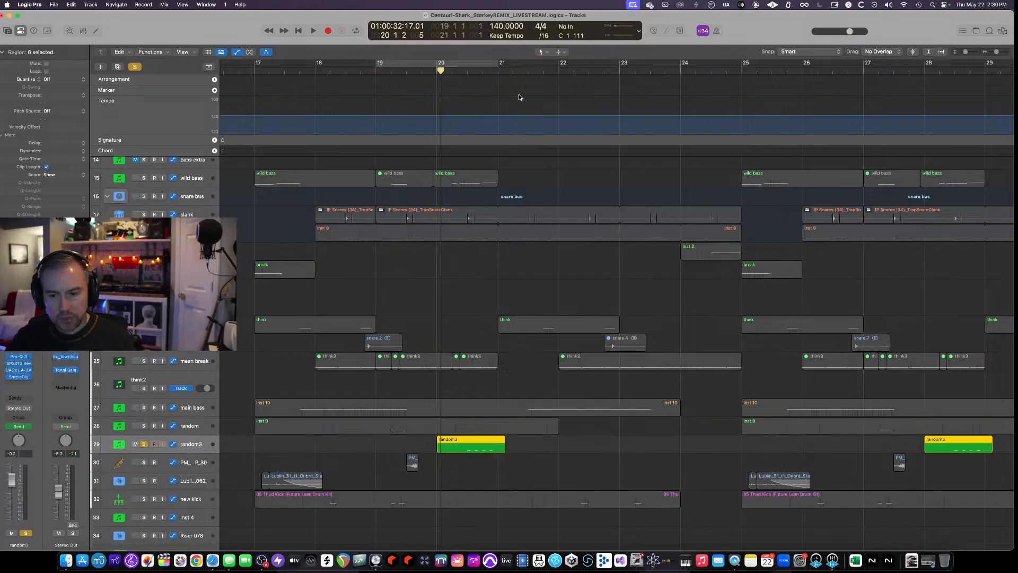
left_click_drag(439, 62, 556, 64)
key("space")
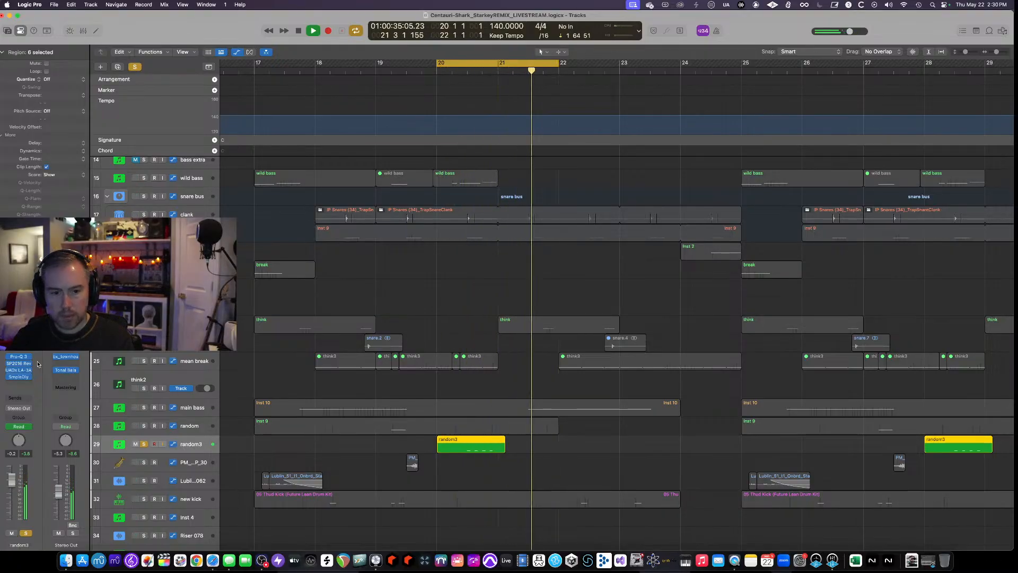
key("space")
Open the RANDOM instrument on random3 and listen to it during looped playback, then stop.
left_click(20, 351)
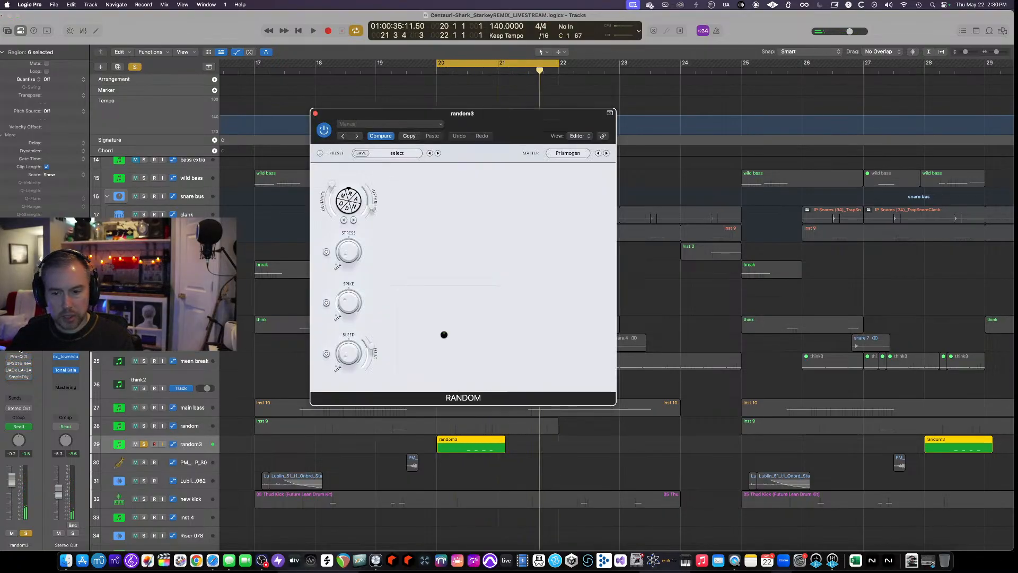
key("space")
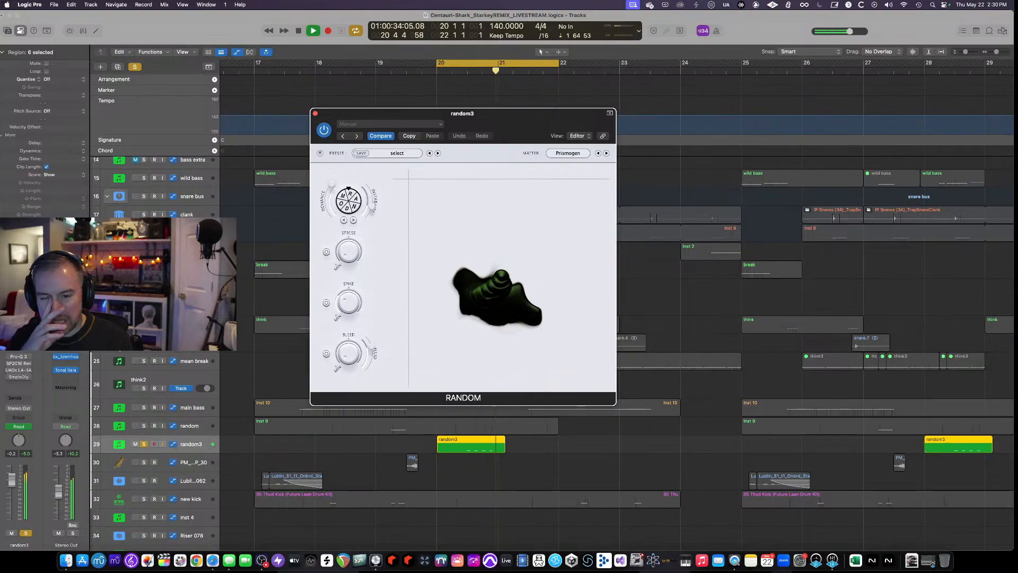
key("space")
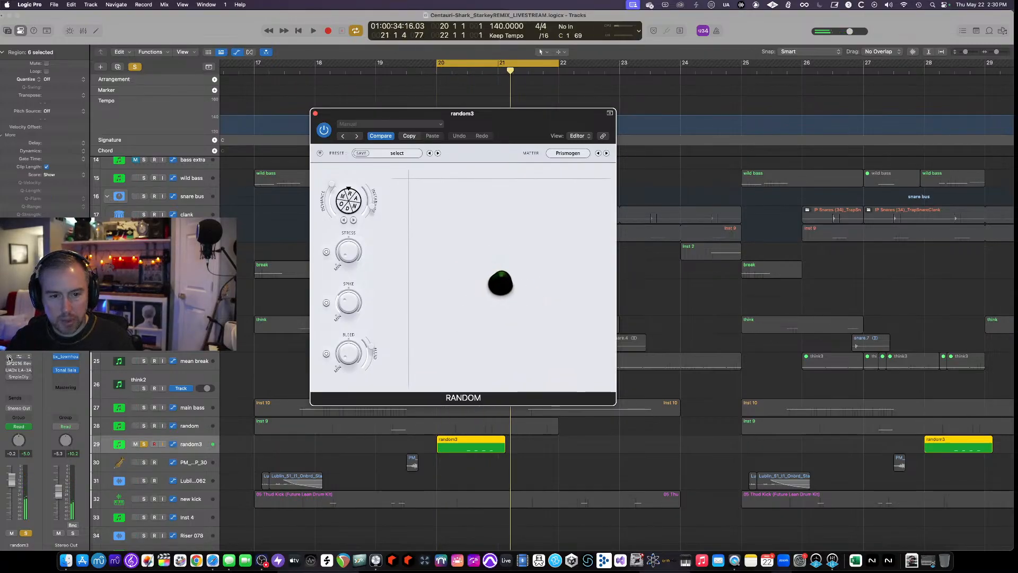
Open the Pro-Q 3 and SP2016 Reverb on random3, listen during looped playback, and set the reverb's Position to 74 %.
left_click(17, 357)
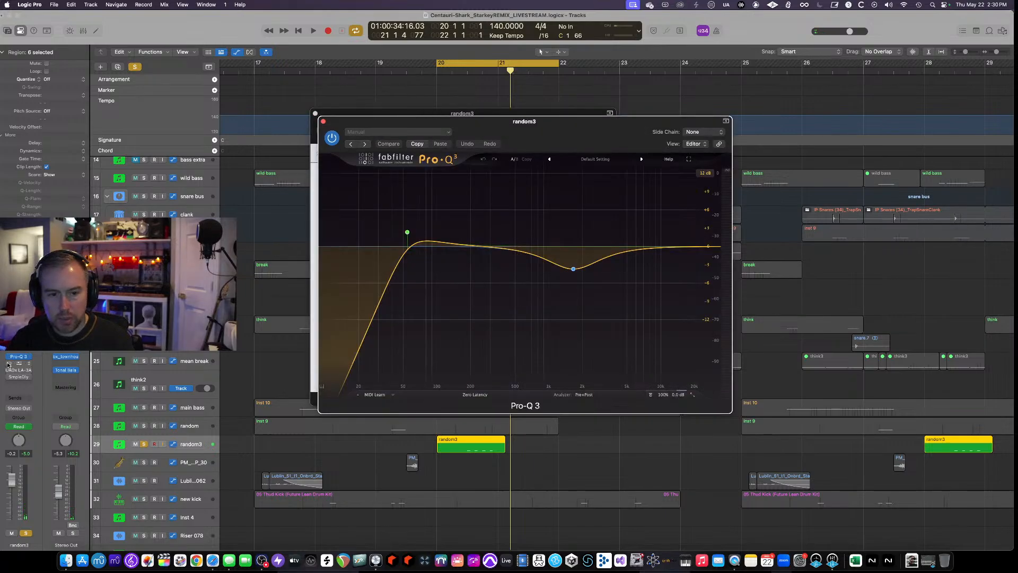
left_click(19, 365)
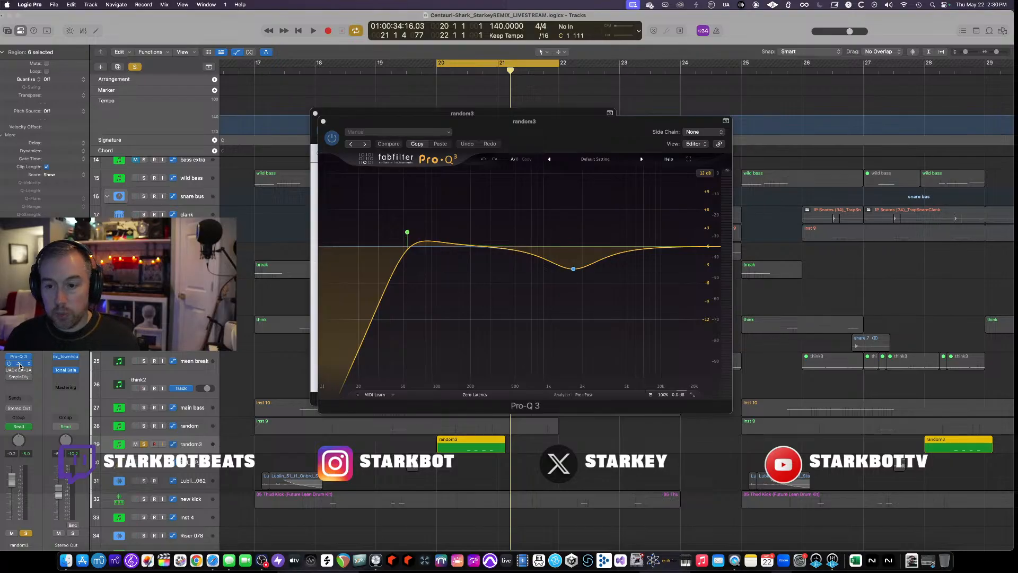
key("space")
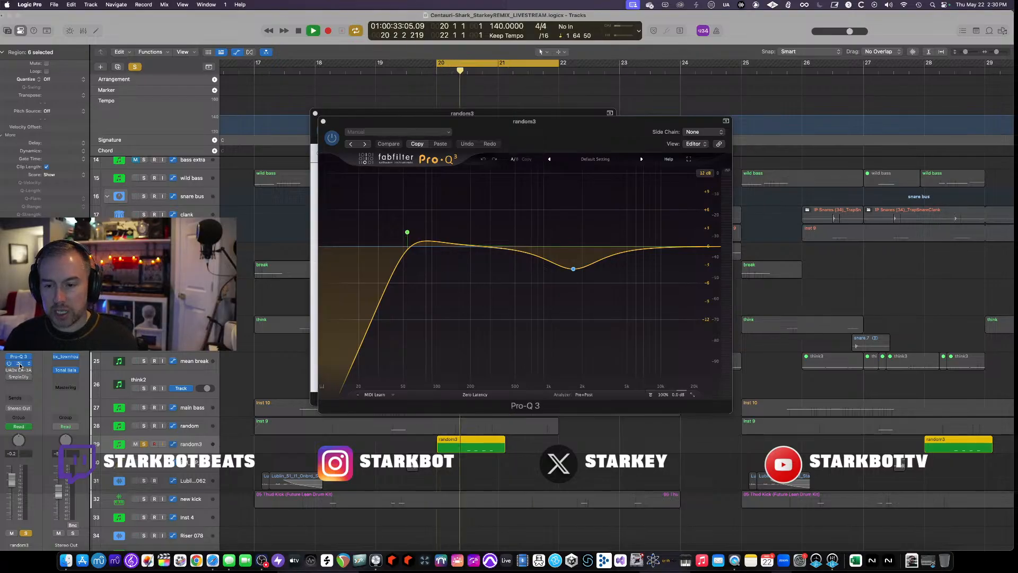
key("space")
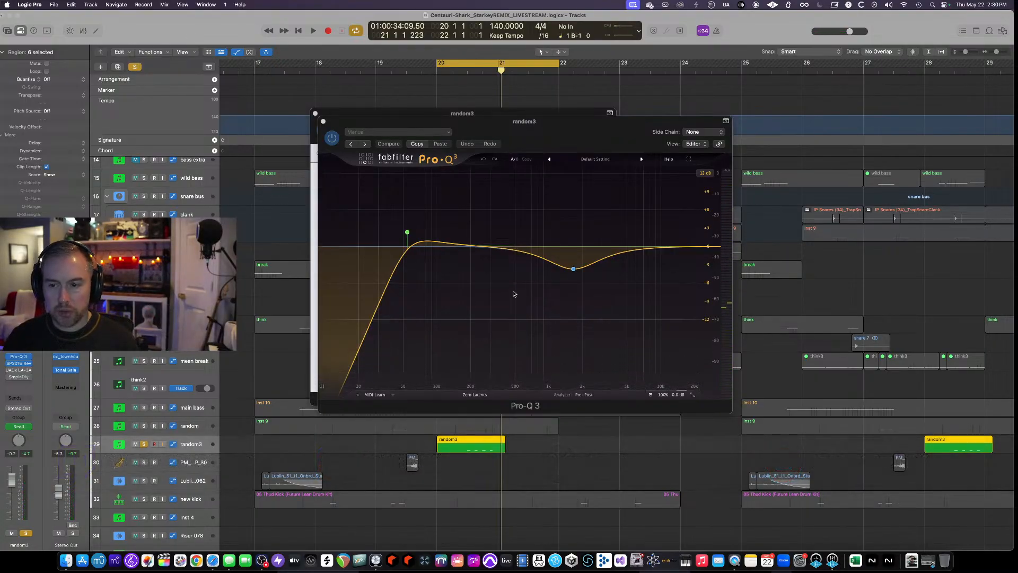
key("super+grave")
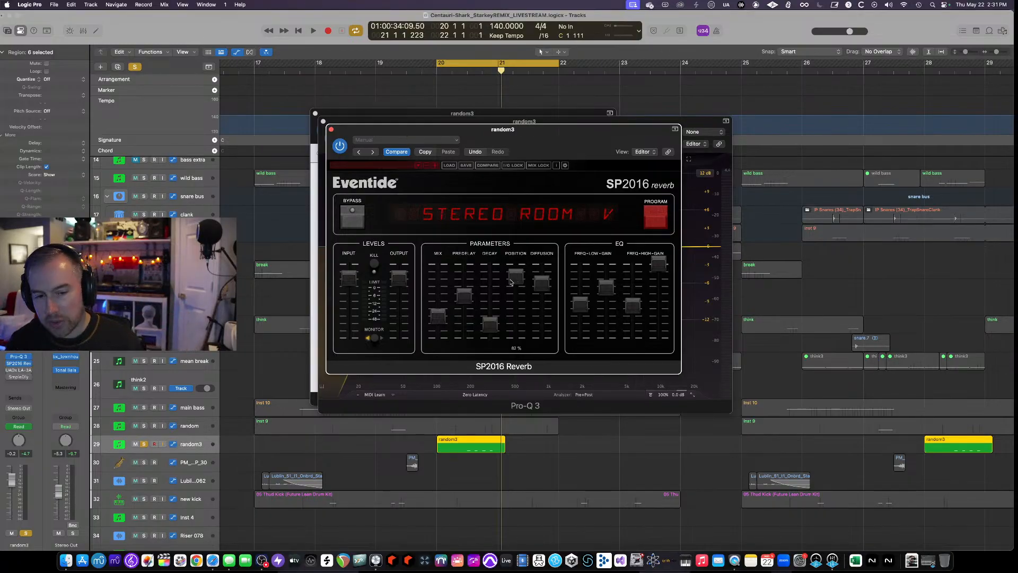
mouse_move(510, 282)
left_mouse_down()
mouse_move(512, 272)
mouse_move(514, 287)
left_mouse_up()
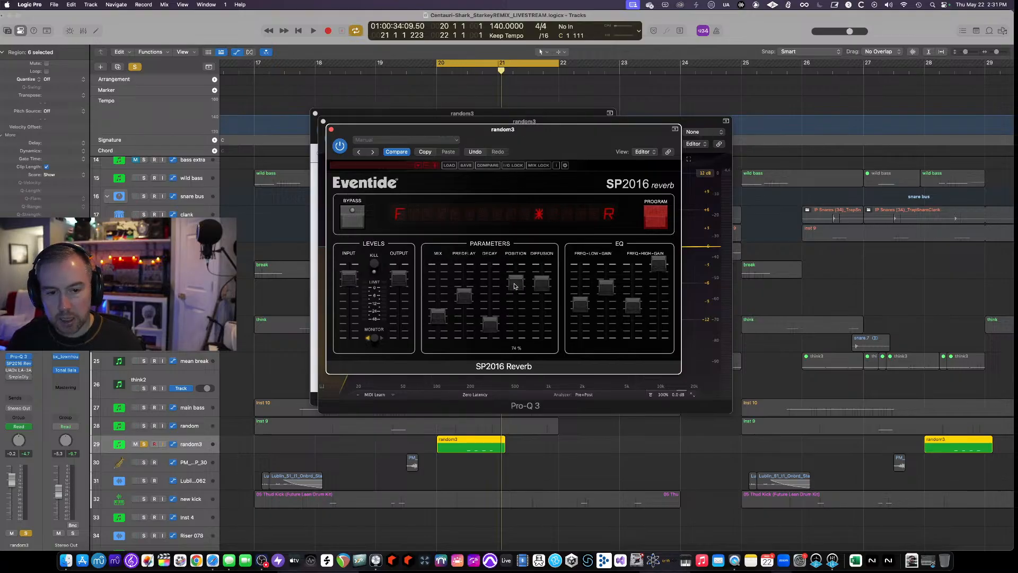
Open the UADx LA-3A Compressor on random3 and listen to it during looped playback, then open the Sample Delay.
left_click(20, 370)
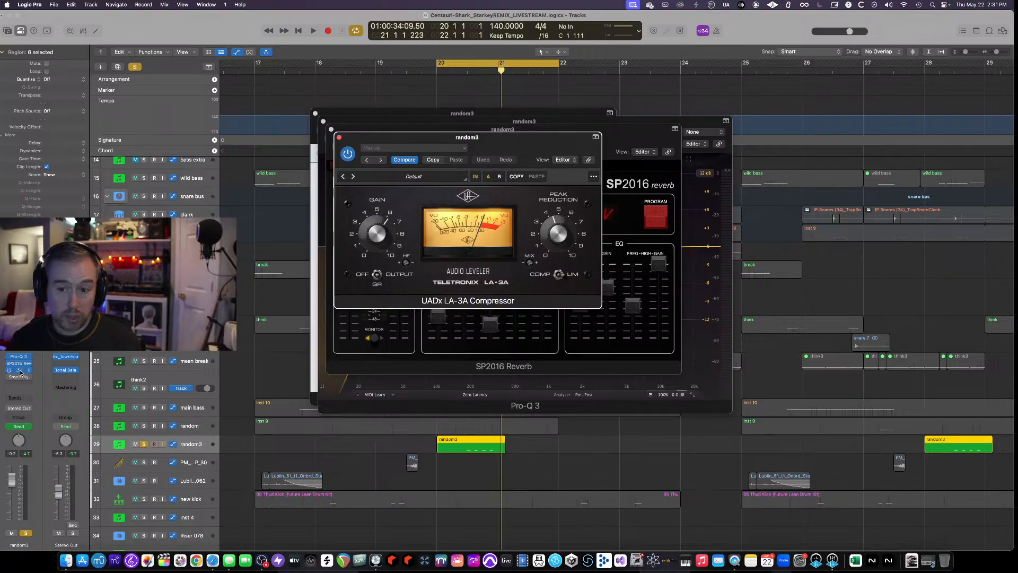
key("space")
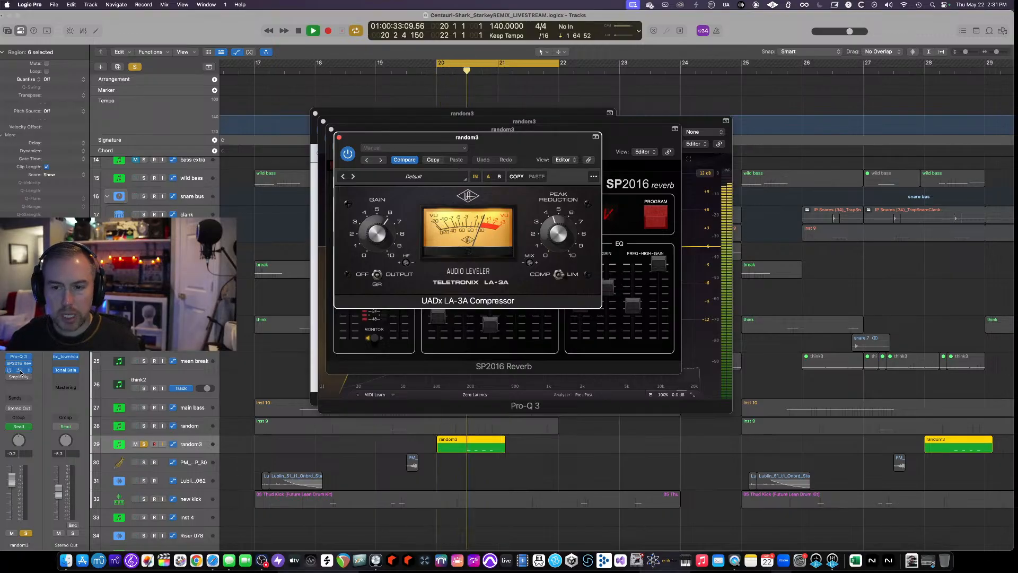
key("space")
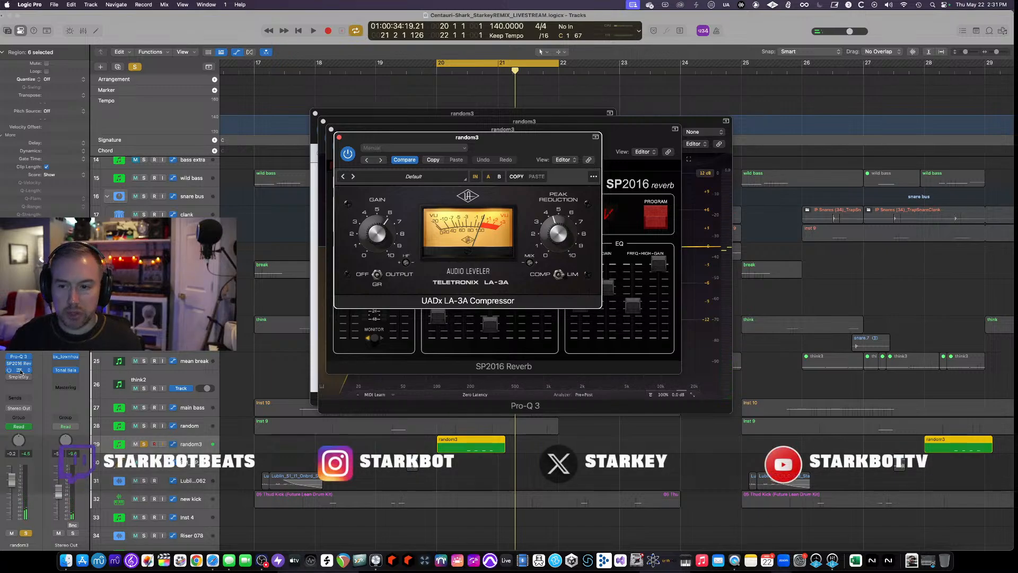
left_click(16, 377)
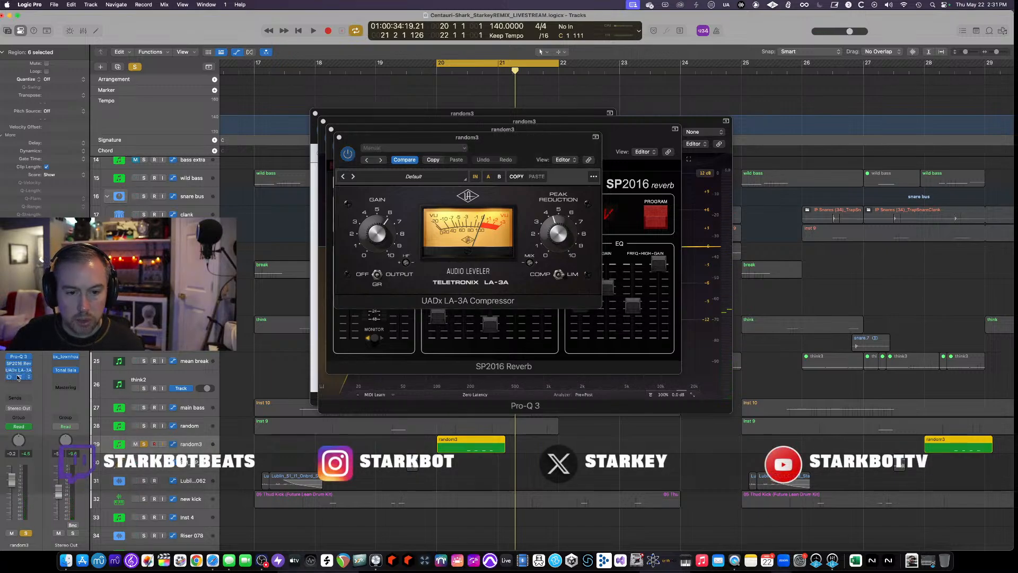
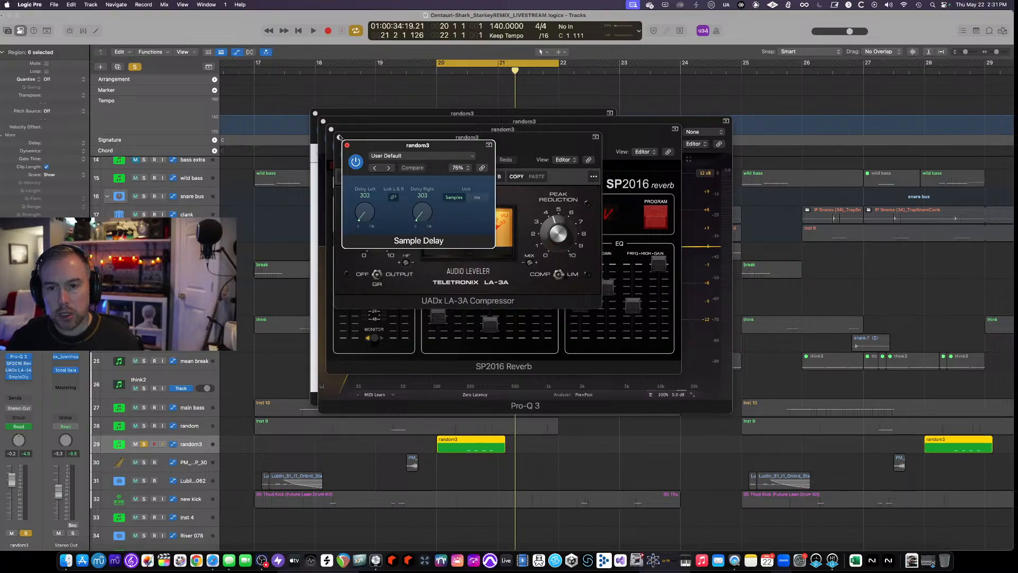
Close the RANDOM instrument window and all the open effect windows of random3.
left_click(340, 138)
left_click(331, 129)
left_click(323, 121)
left_click(314, 114)
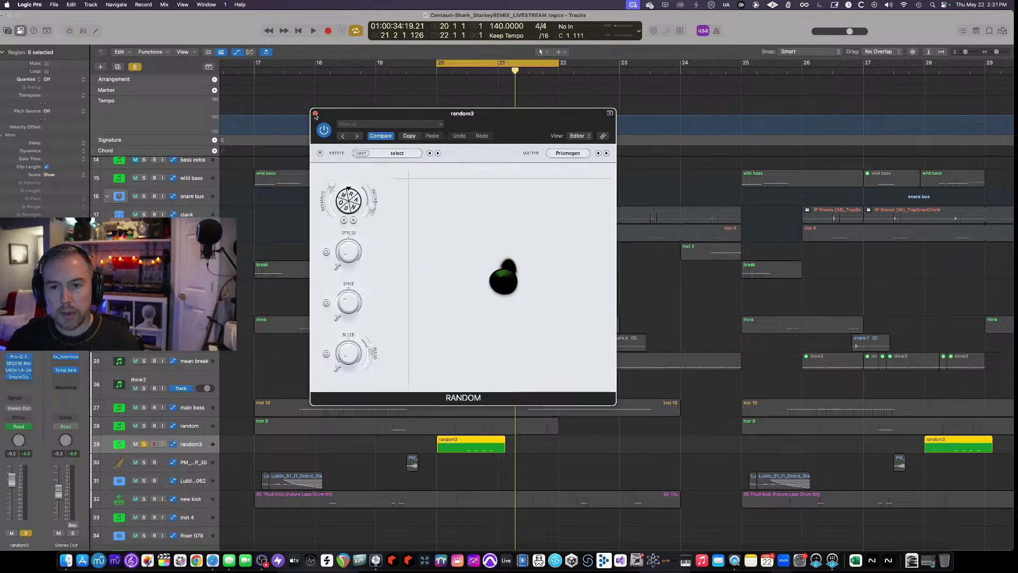
left_click(315, 114)
left_click(346, 144)
Unsolo random3, play it within the full mix, and turn off the cycle range.
key("space")
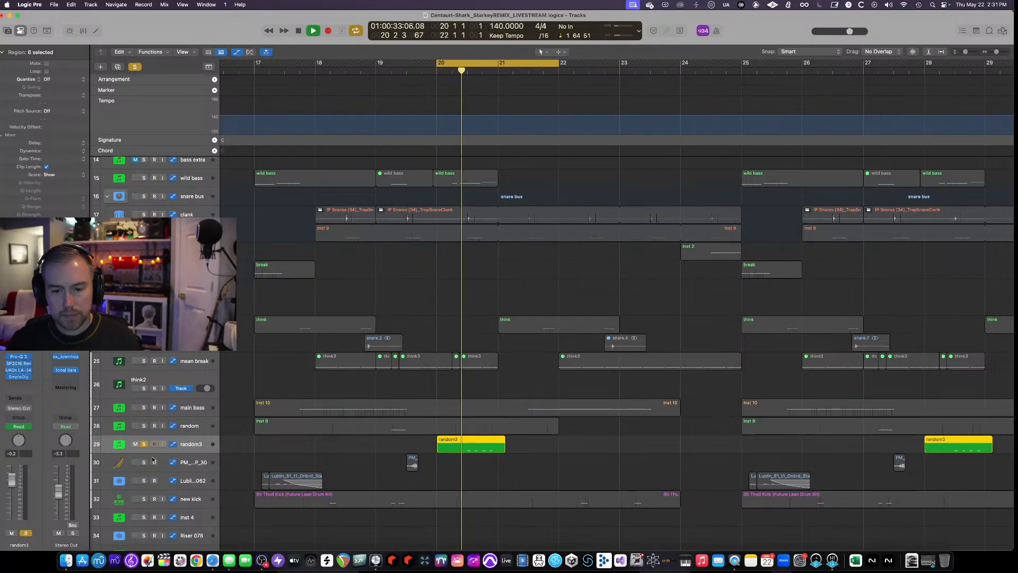
key("s")
key("space")
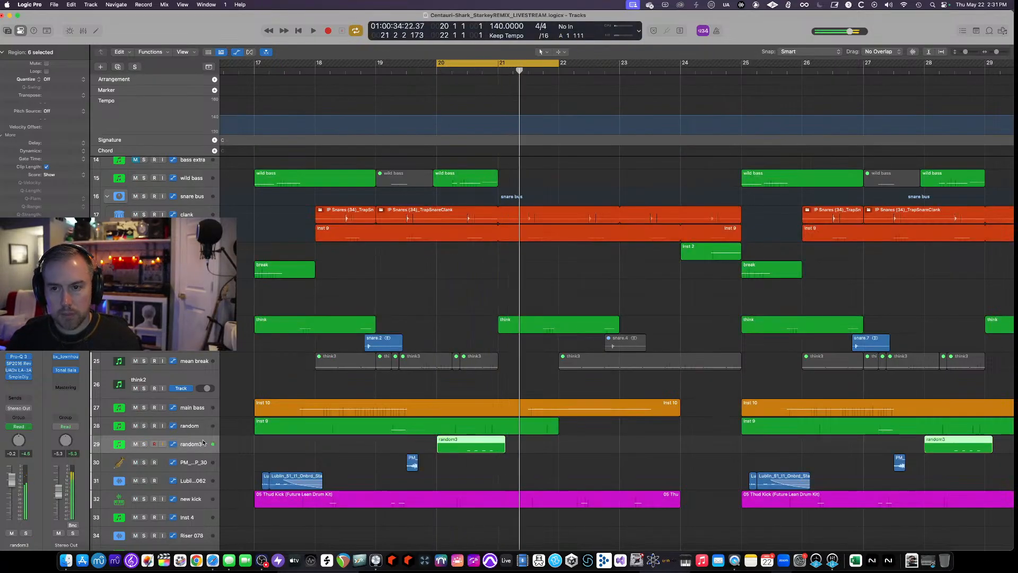
key("space")
scroll(265, 413, "up", 5)
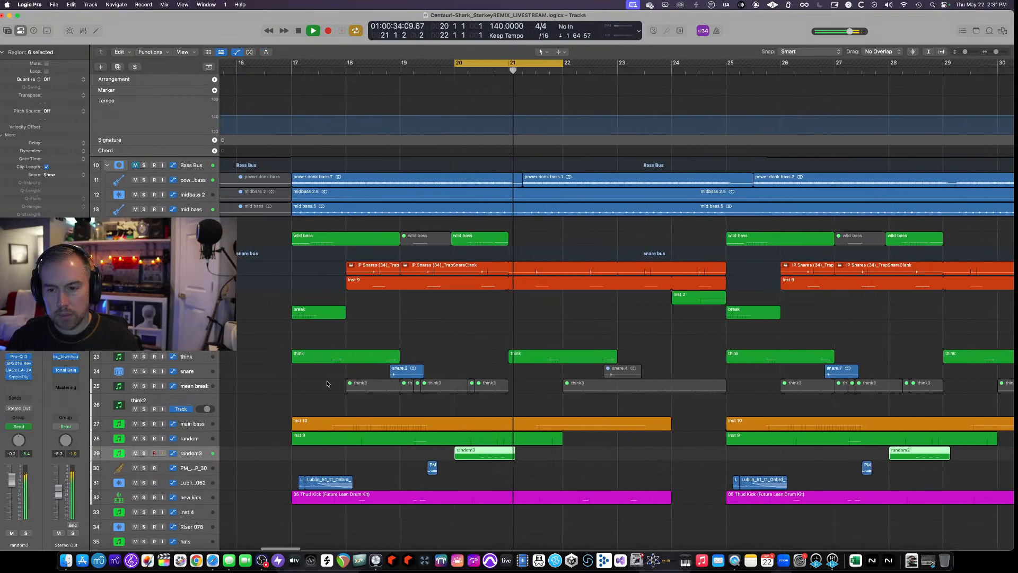
scroll(363, 223, "right", 5)
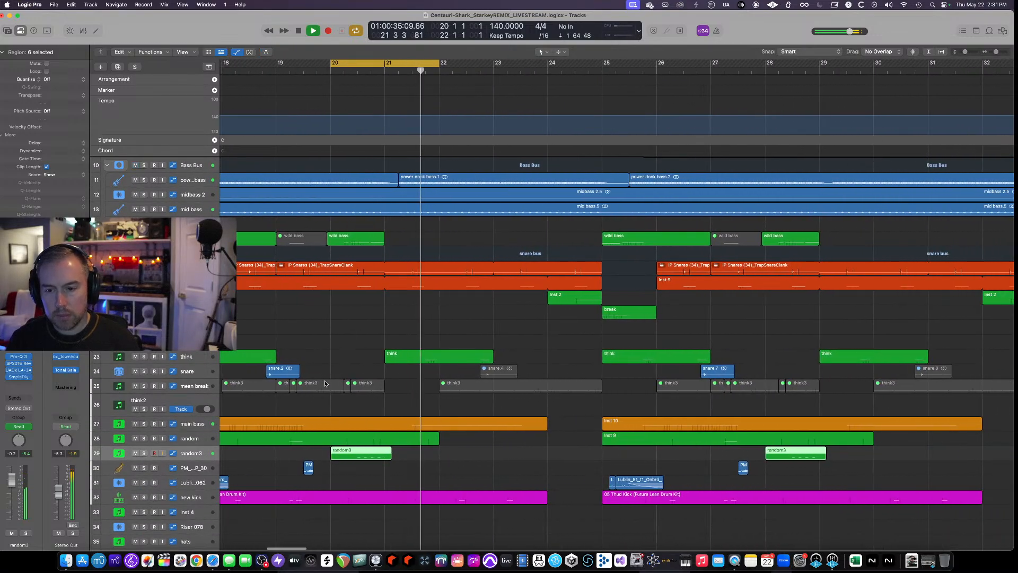
left_click(398, 63)
Follow the full arrangement during playback up to bar 25, looking over the tracks, and stop playback.
scroll(422, 274, "down", 5)
scroll(423, 273, "left", 5)
scroll(422, 271, "down", 5)
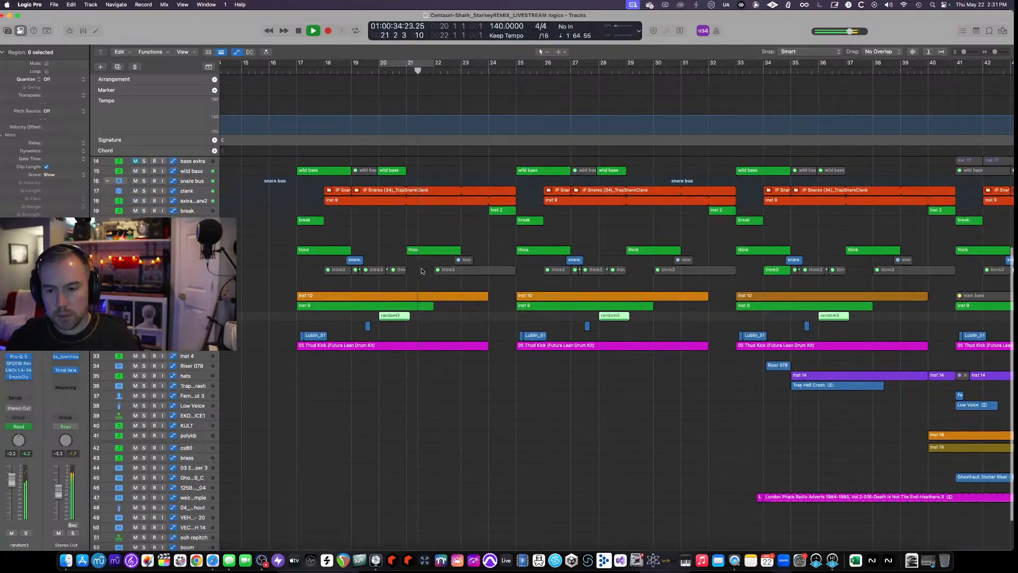
scroll(422, 271, "down", 3)
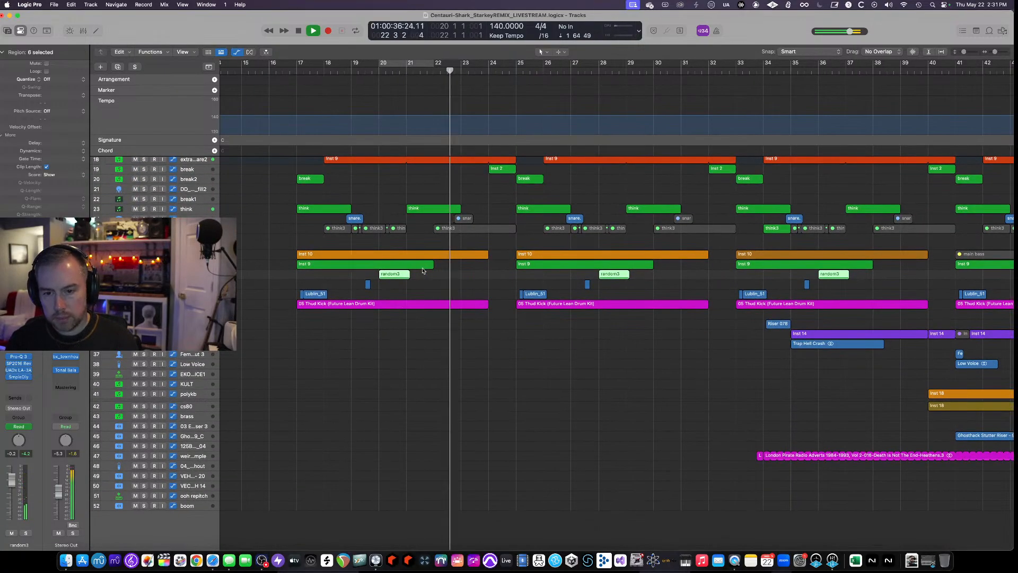
scroll(422, 270, "right", 3)
scroll(427, 268, "up", 3)
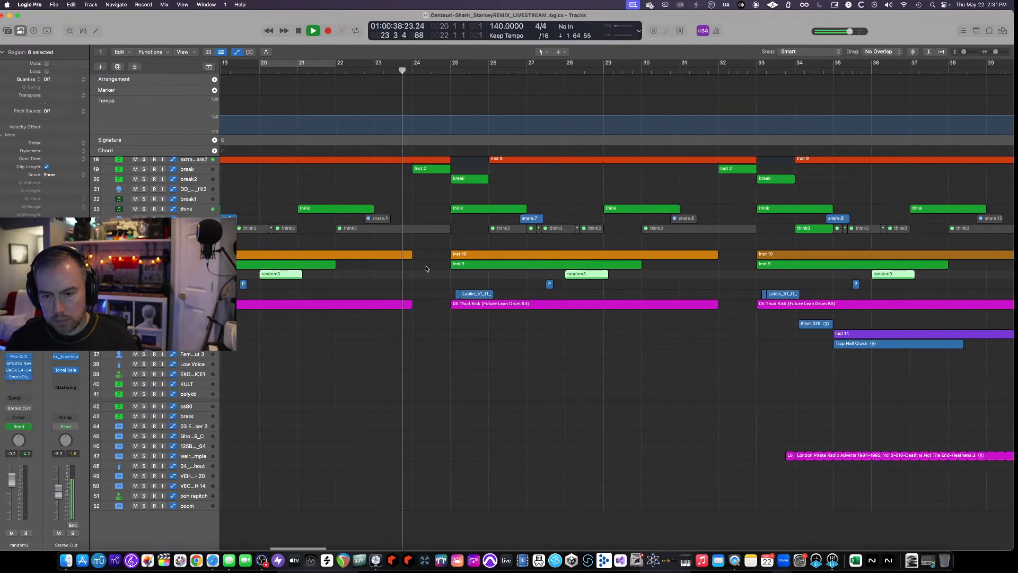
scroll(427, 268, "up", 3)
scroll(426, 268, "up", 2)
scroll(426, 269, "up", 5)
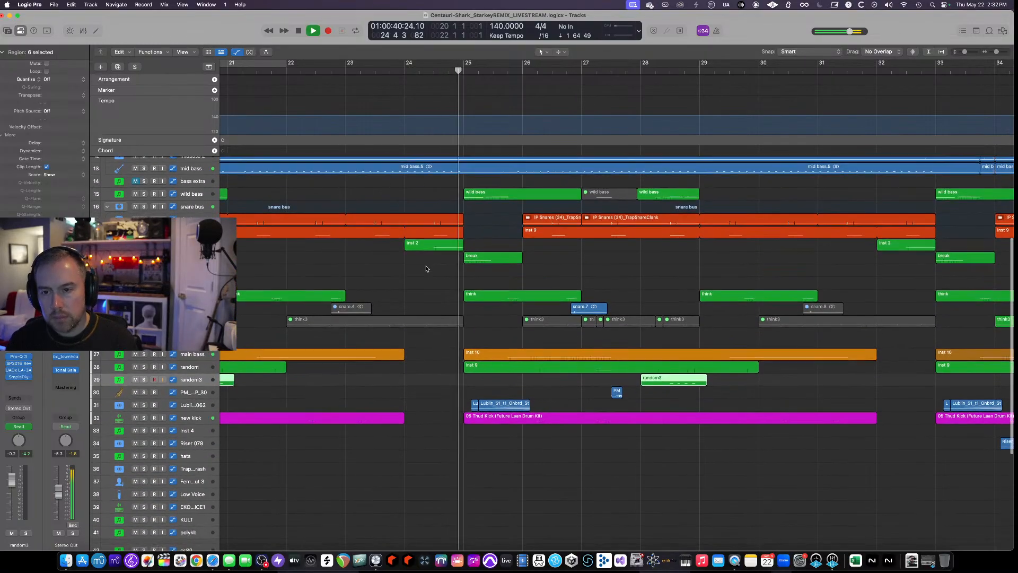
key("space")
Audition the Inst 2 region on the break track over a cycle range from bar 24 to 25, soloed and in the mix.
left_click_drag(410, 66, 457, 70)
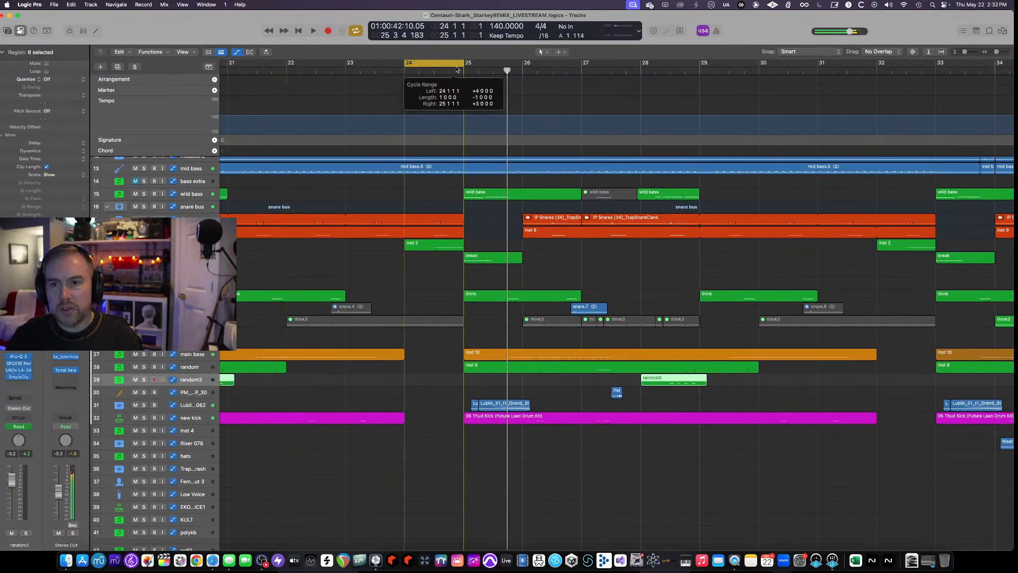
left_click(434, 244)
key("space")
key("ctrl+s")
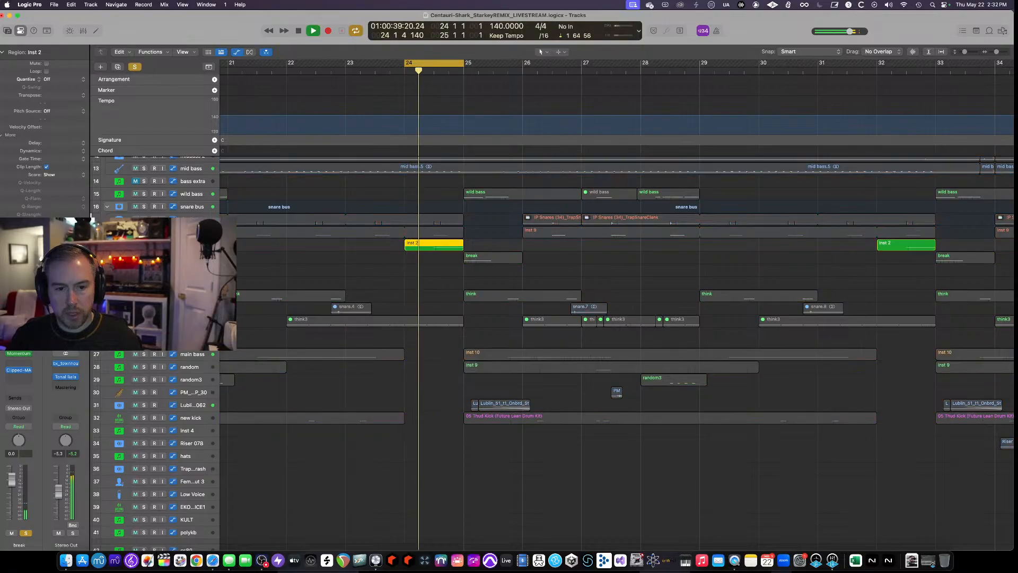
key("ctrl+s")
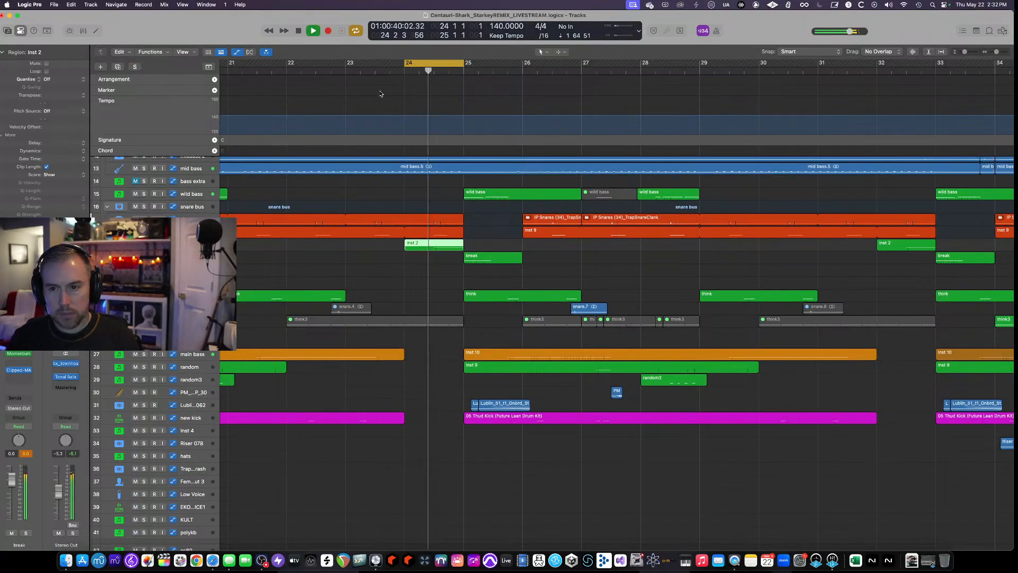
Play on through bar 35 with the cycle range off, examining how the bass, snare, break and kick regions are arranged, then stop.
scroll(526, 265, "right", 2)
scroll(524, 265, "down", 1)
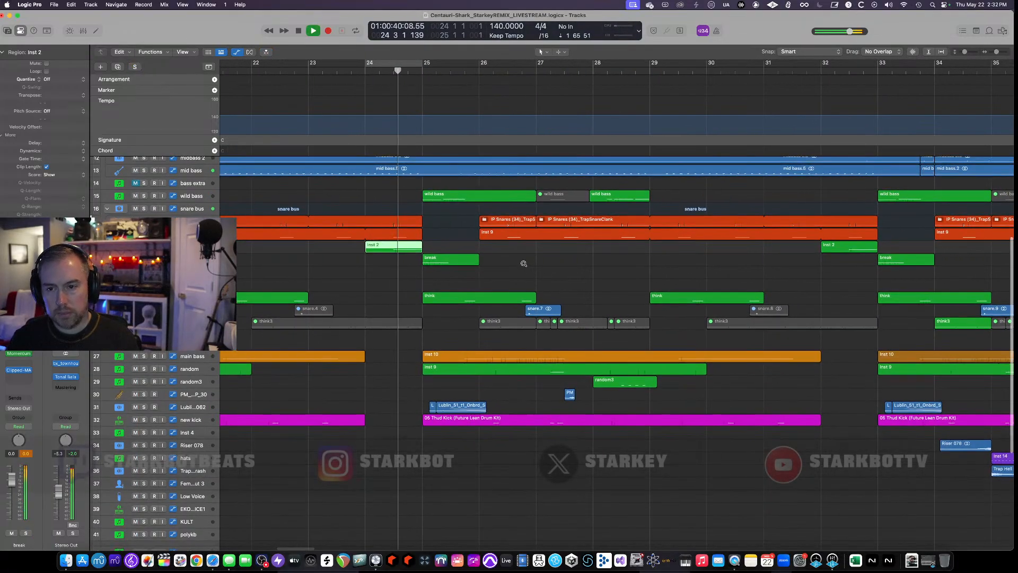
scroll(524, 266, "up", 1)
scroll(524, 265, "right", 3)
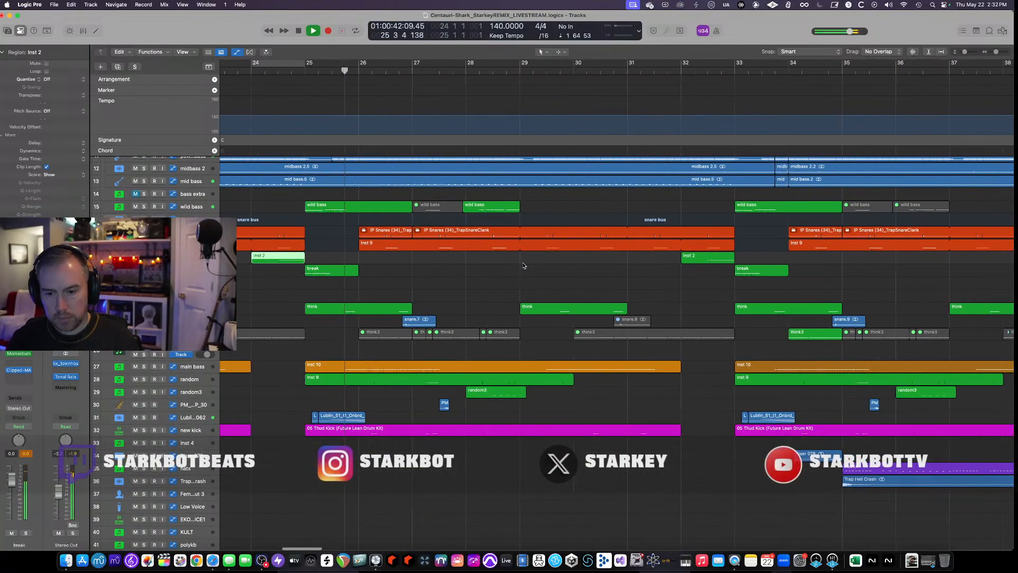
scroll(523, 264, "down", 2)
key("super+Down")
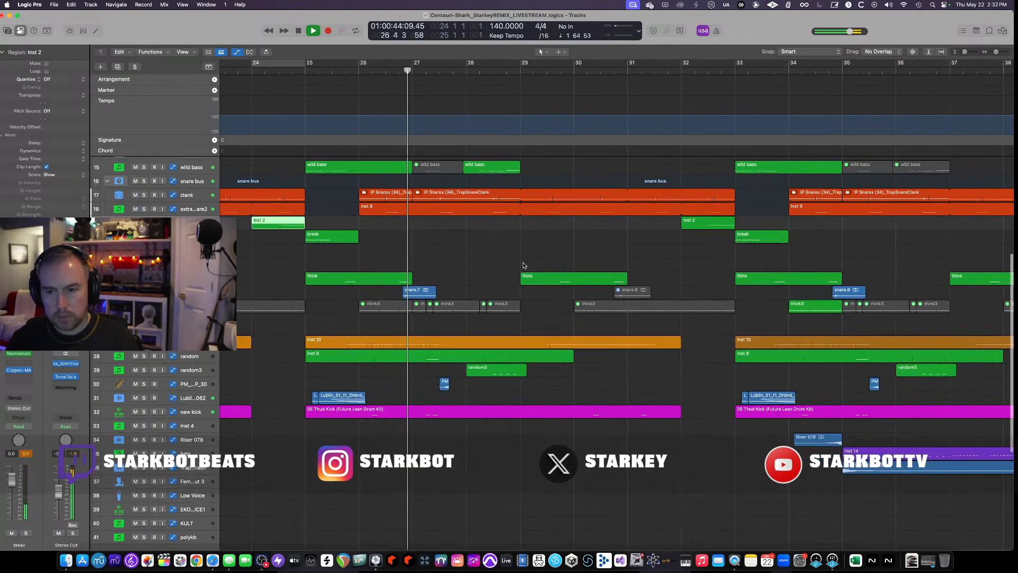
key("super+Left")
scroll(524, 265, "right", 3)
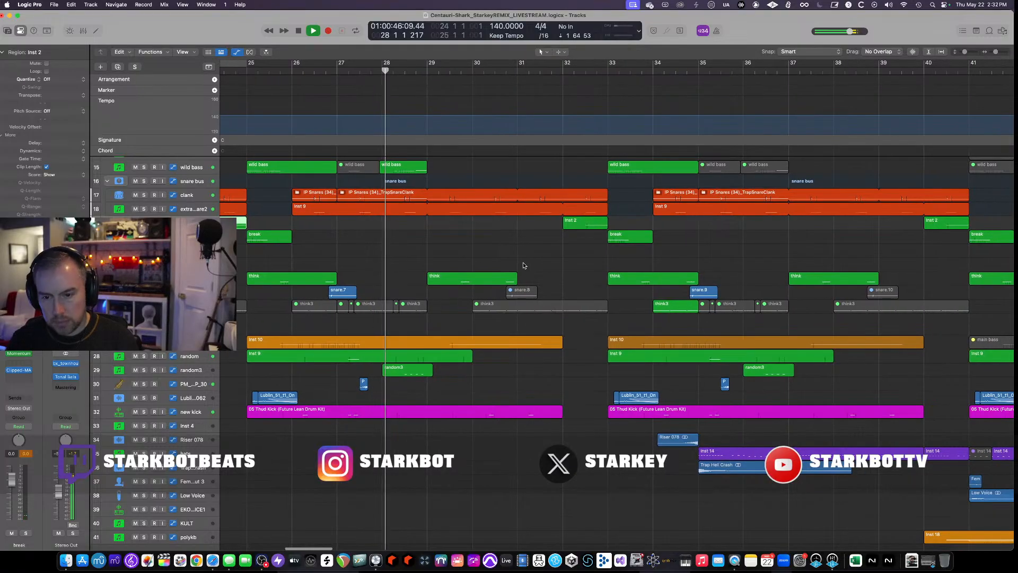
scroll(523, 265, "down", 5)
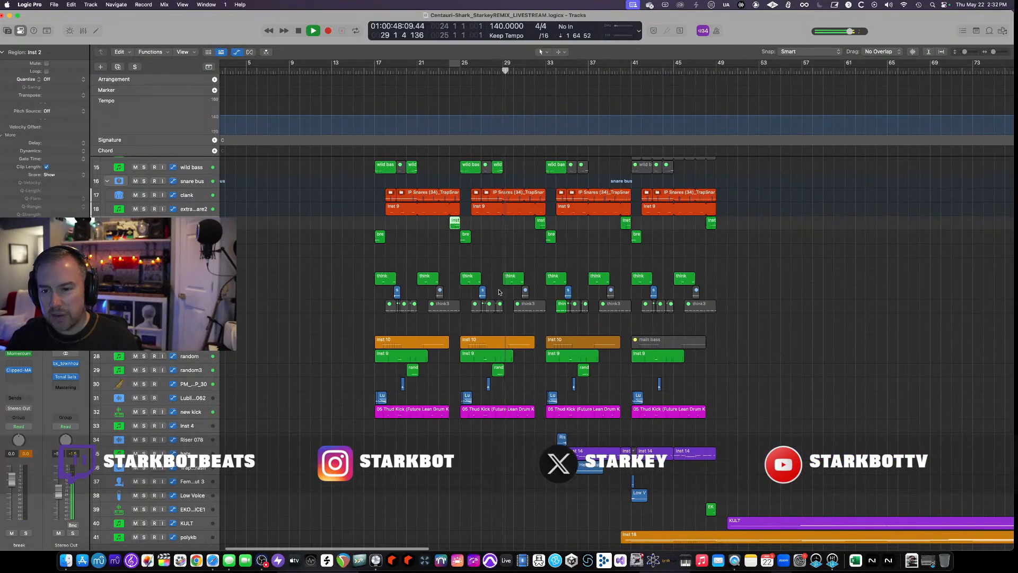
scroll(483, 287, "right", 3)
scroll(491, 312, "up", 8)
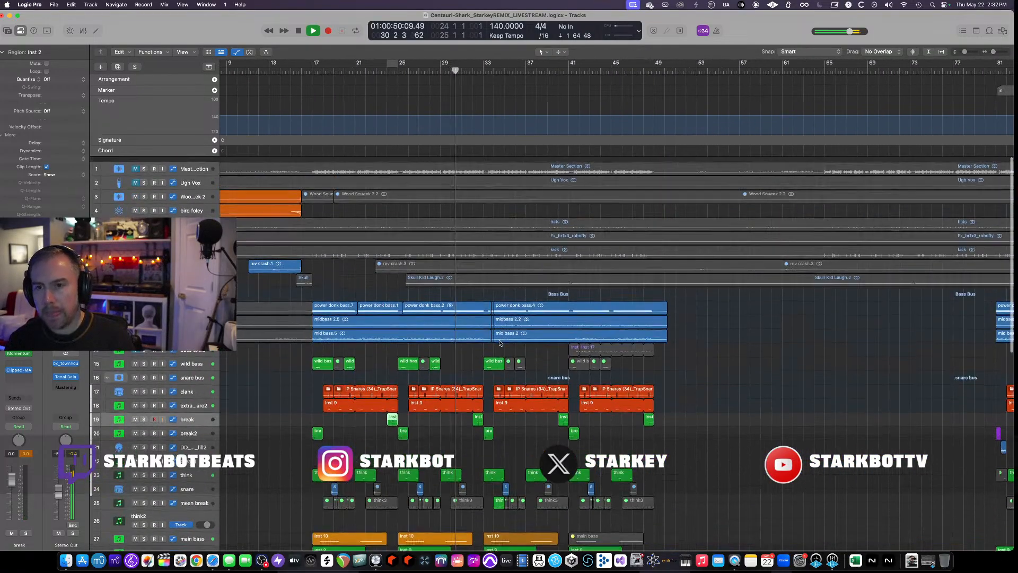
scroll(500, 343, "down", 6)
scroll(500, 343, "down", 4)
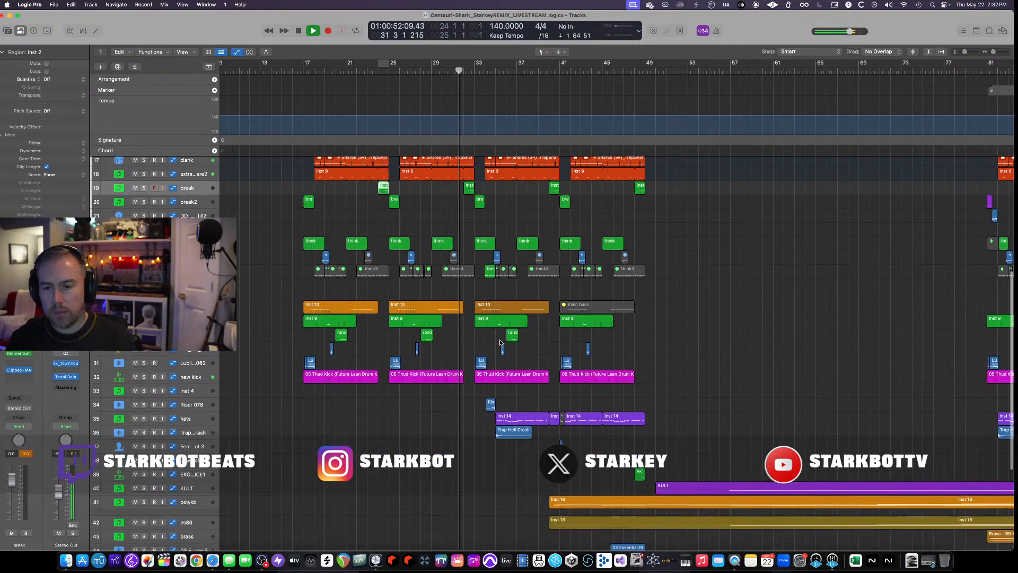
scroll(499, 343, "right", 5)
scroll(500, 343, "up", 3)
scroll(503, 347, "left", 4)
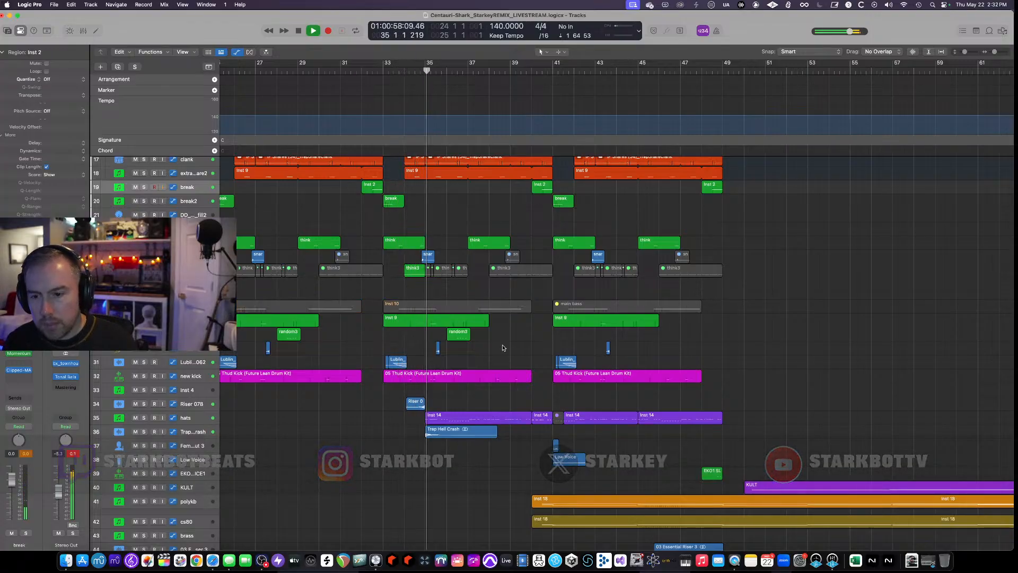
scroll(450, 335, "up", 5)
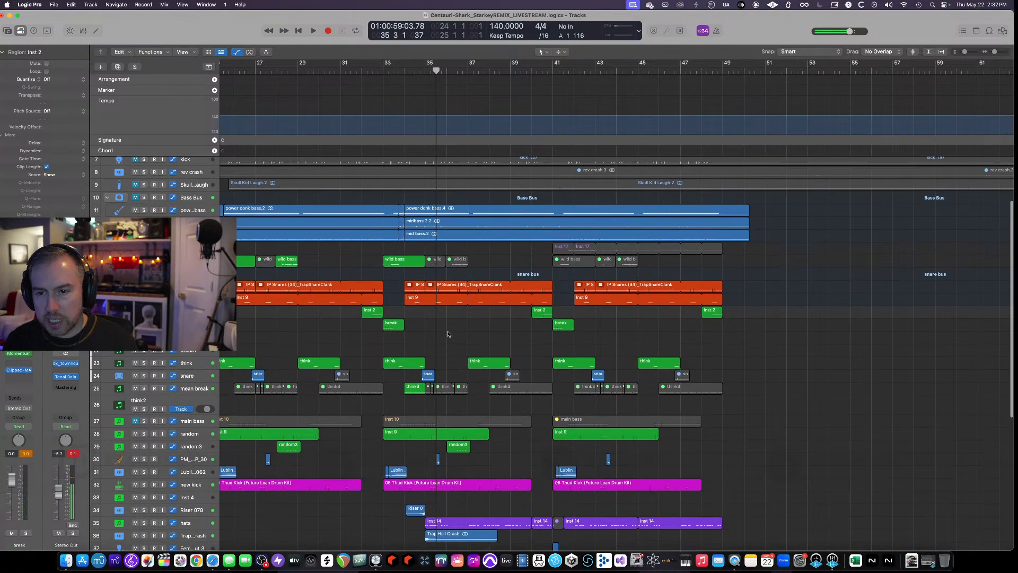
Play the arrangement from about bar 33 and review the bass, snare, break and percussion tracks.
left_click(378, 70)
key("super+Down")
key("super+Down")
key("super+Down")
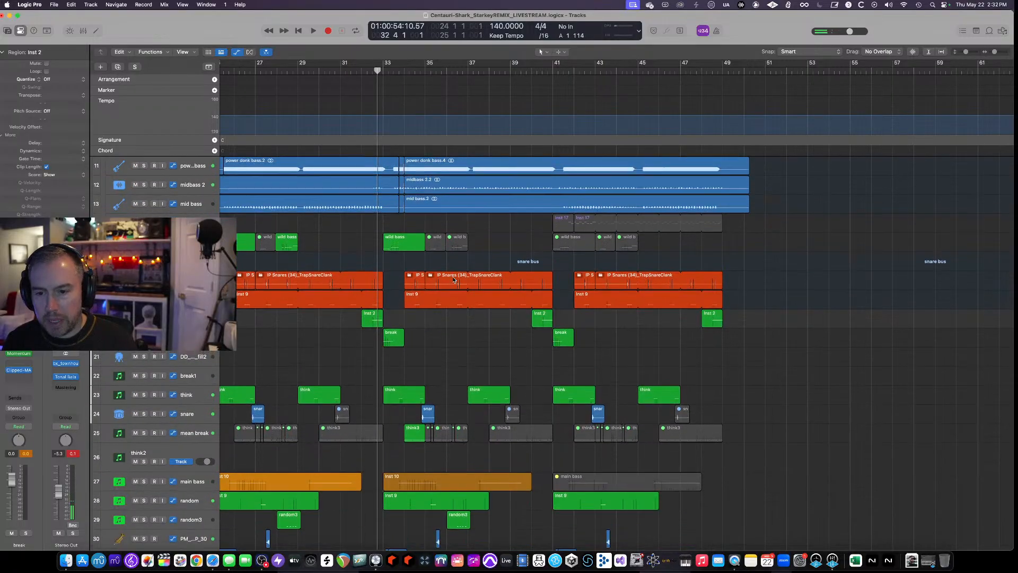
scroll(454, 281, "down", 5)
key("space")
scroll(455, 287, "down", 10)
key("super+Right")
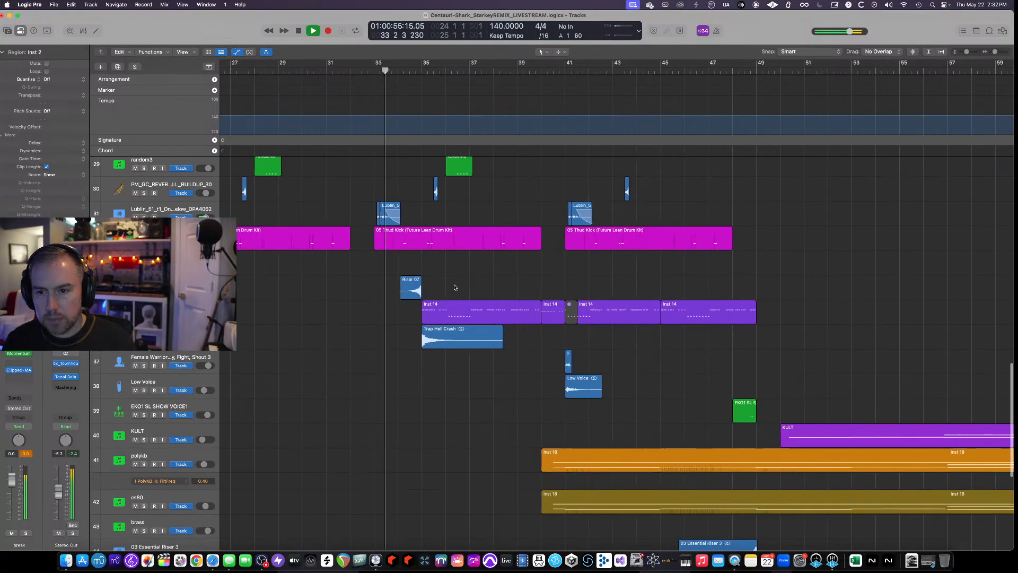
scroll(440, 303, "up", 8)
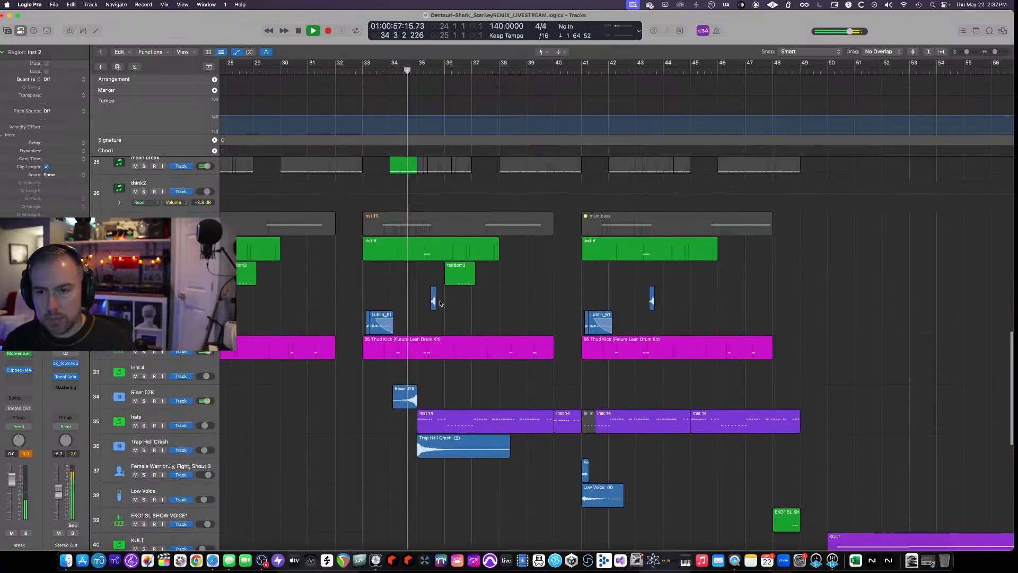
scroll(439, 303, "up", 5)
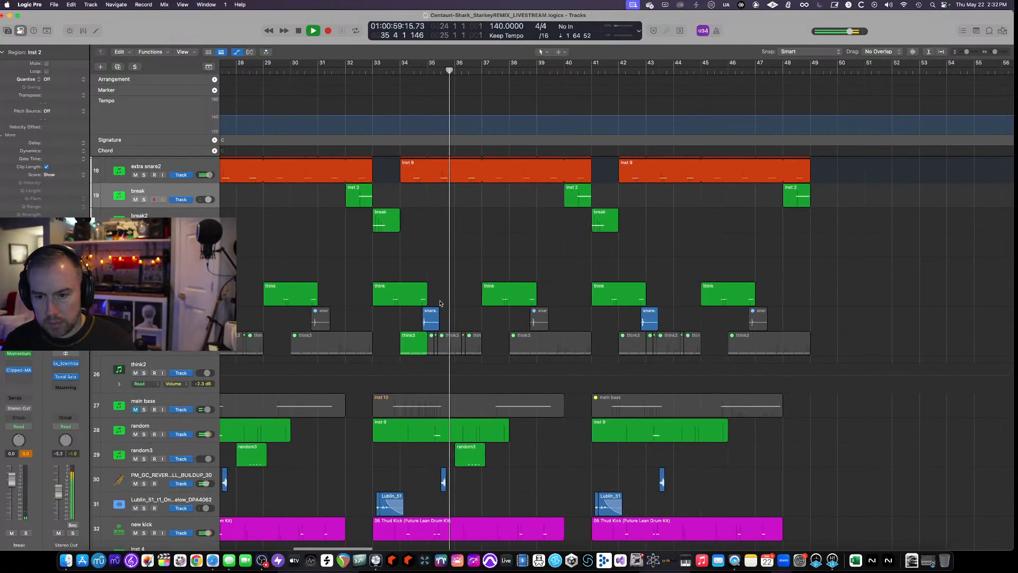
key("space")
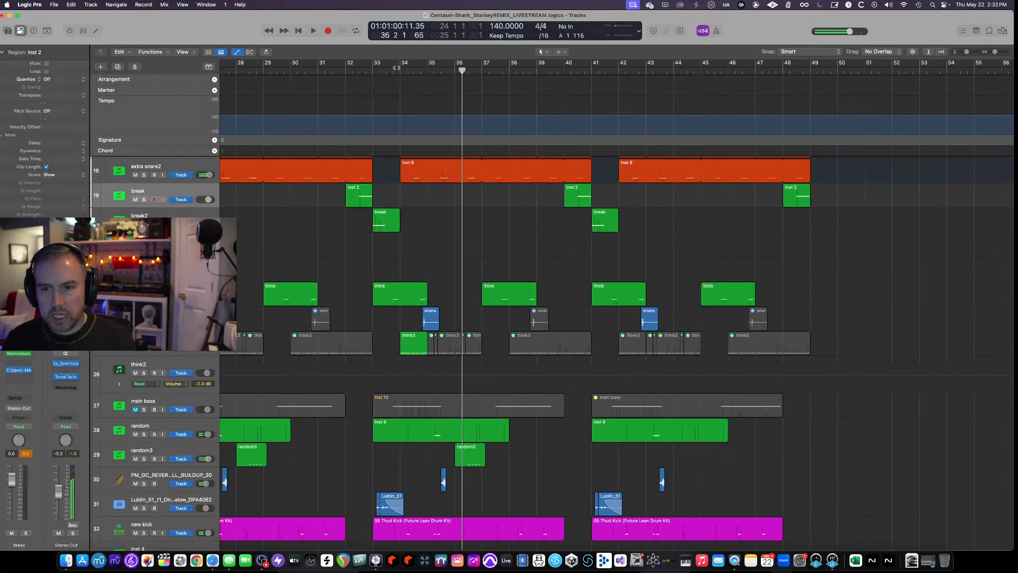
Set a one-bar cycle range over bar 34 and select the think3 region on the mean break track.
left_click(401, 67)
left_click_drag(401, 66, 433, 63)
left_click(414, 344)
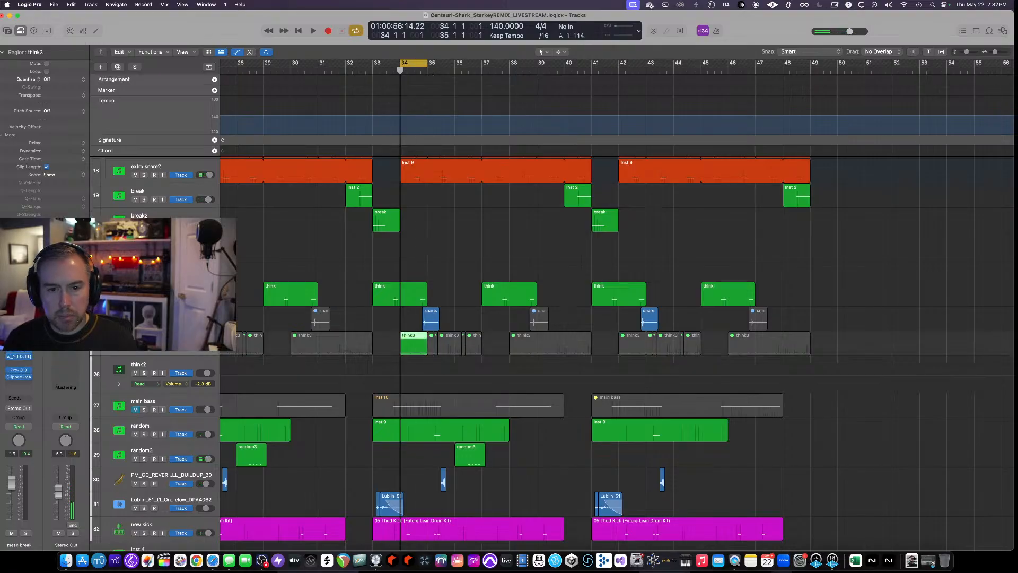
Examine the Serato Sample instrument on the mean break track while the cycle plays, and close its window.
left_click(19, 336)
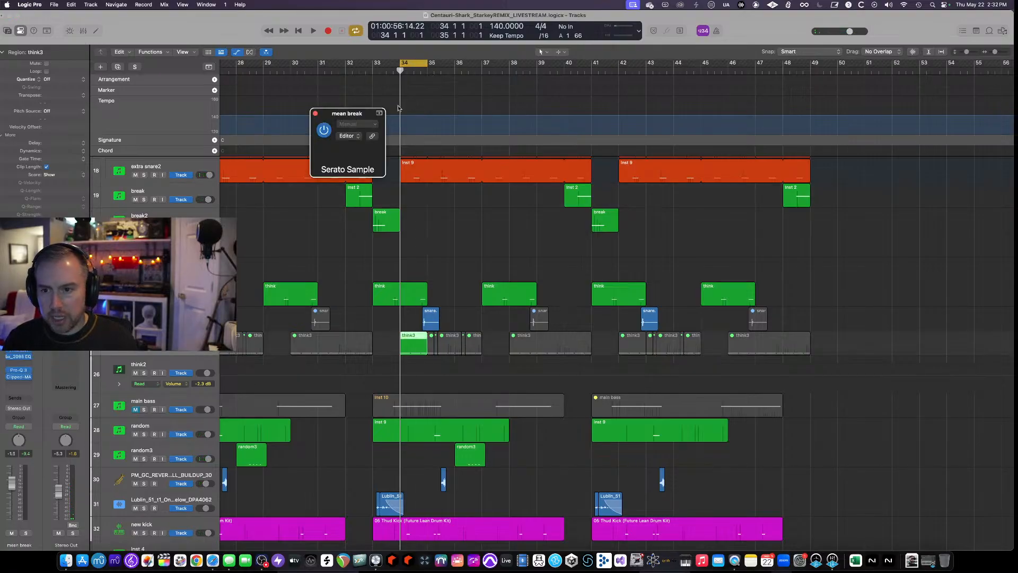
key("space")
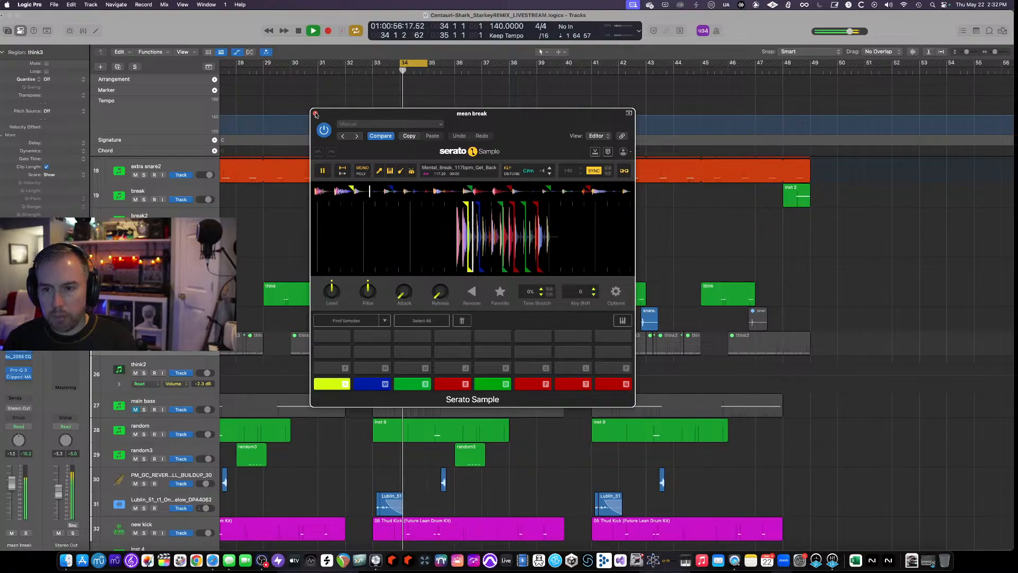
left_click(315, 115)
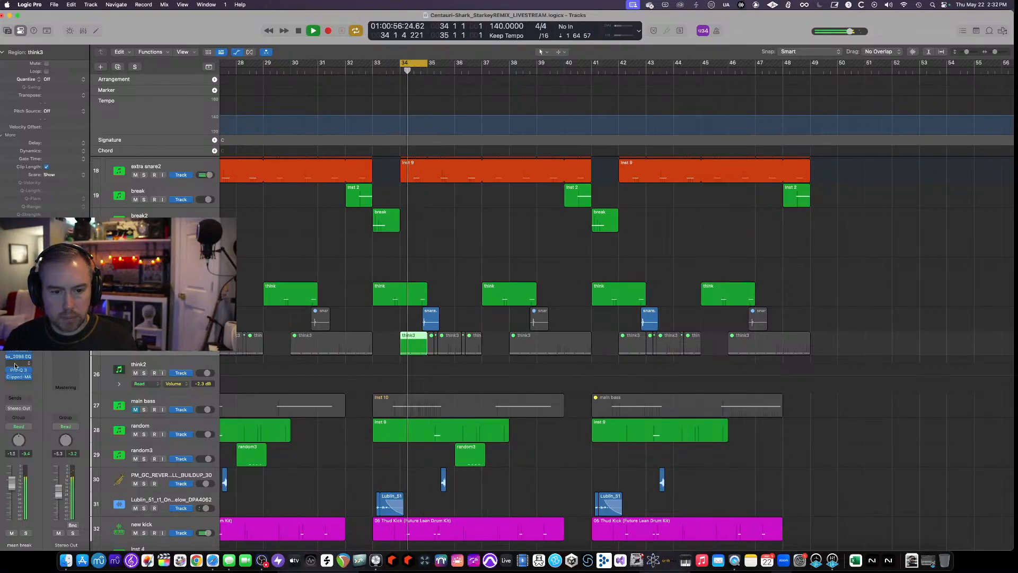
Solo the mean break track and examine its Bass Mint and bx_console AMEK 9099 plug-ins over the looped bar.
key("ctrl+s")
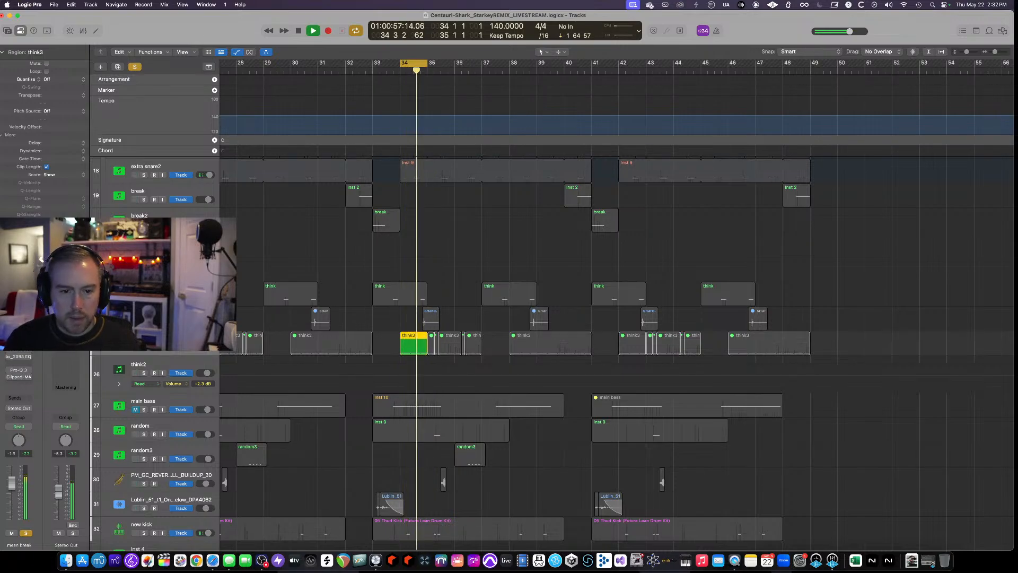
left_click(19, 344)
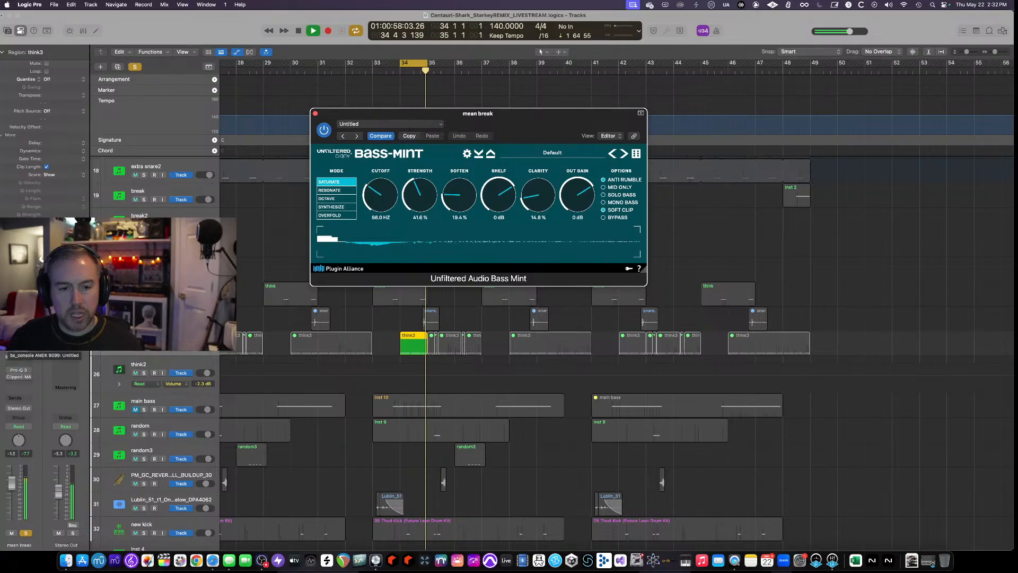
left_click(19, 338)
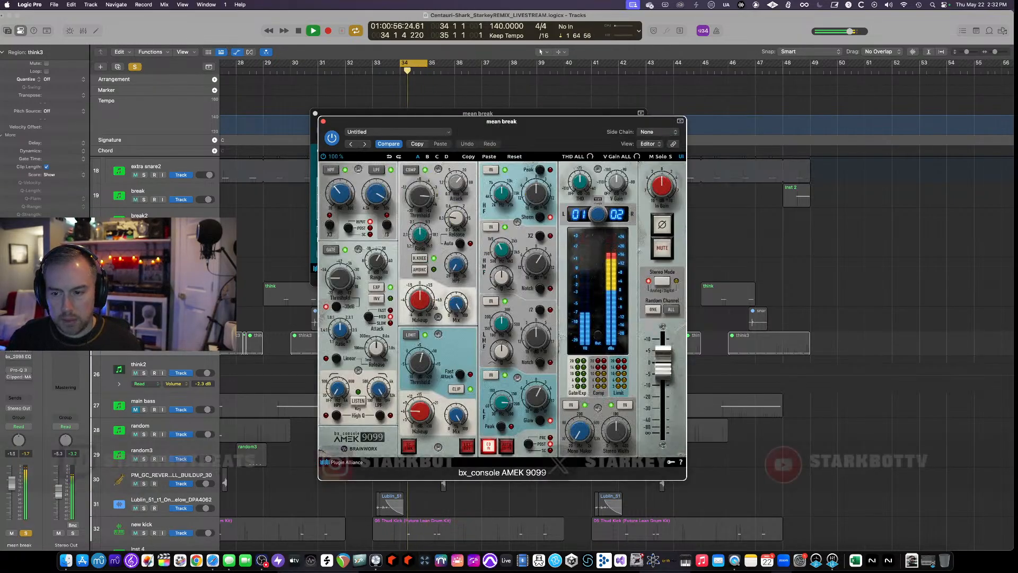
key("space")
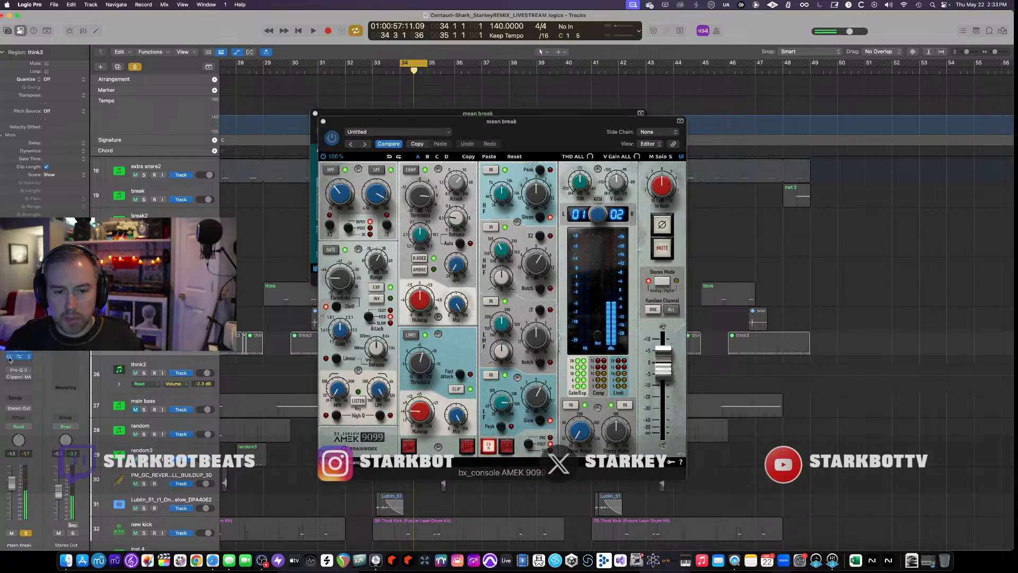
Examine the Filterstation2 and Clipped-MAX plug-ins on the mean break track while auditioning the loop.
left_click(19, 352)
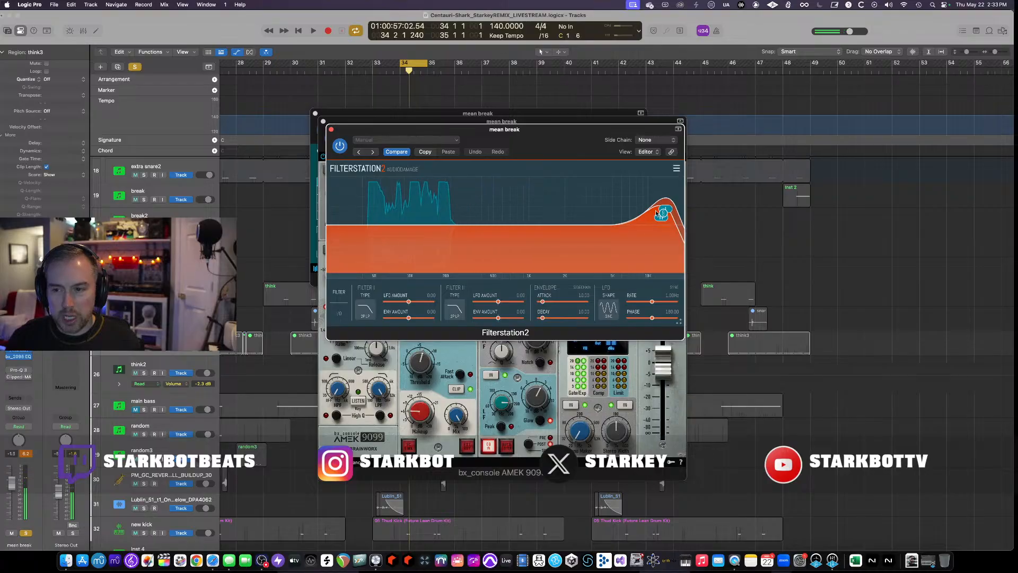
key("space")
left_click(23, 376)
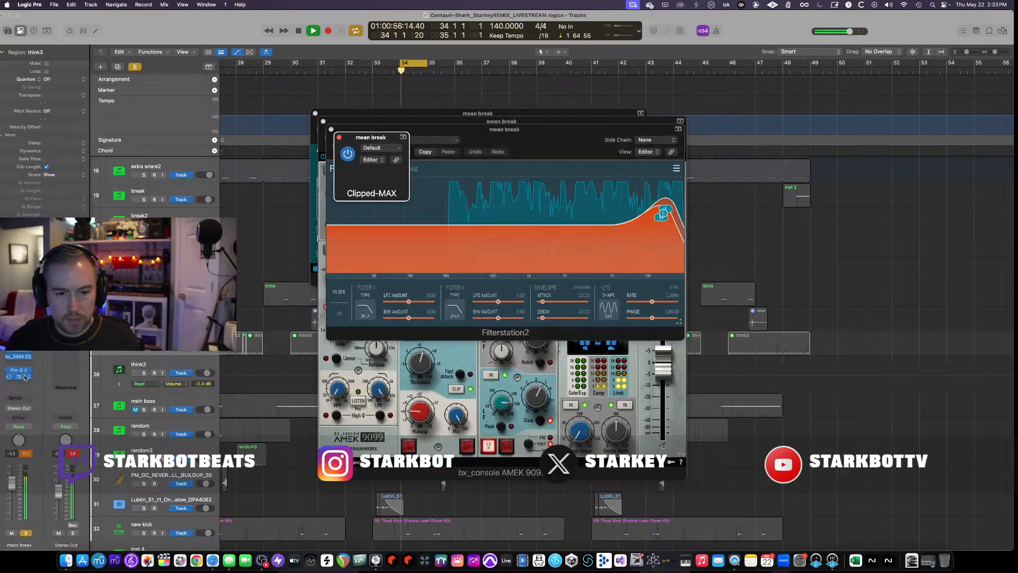
key("space")
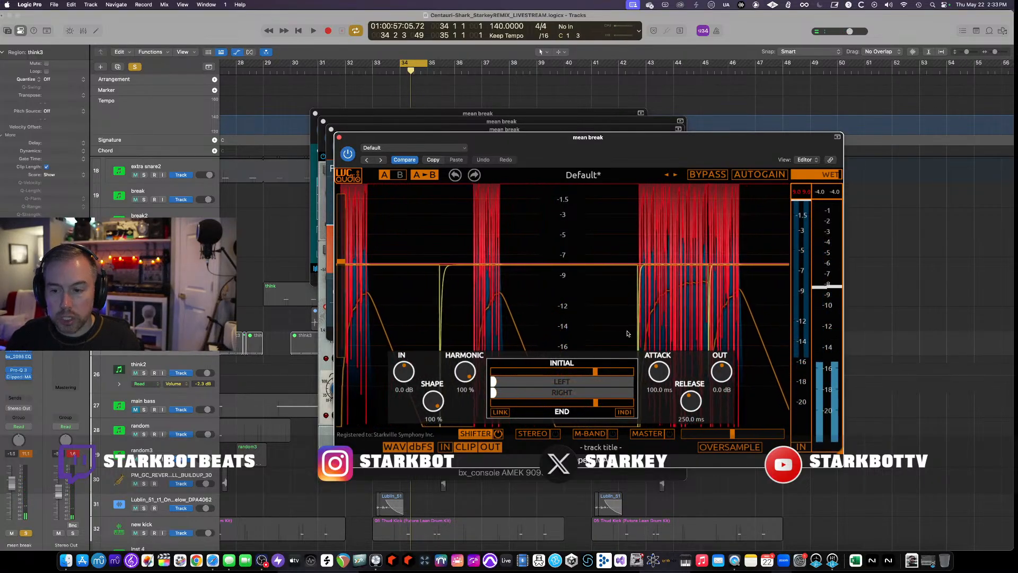
Close all open mean break plug-in windows and take the track out of solo.
left_click(339, 137)
left_click(331, 129)
left_click(323, 121)
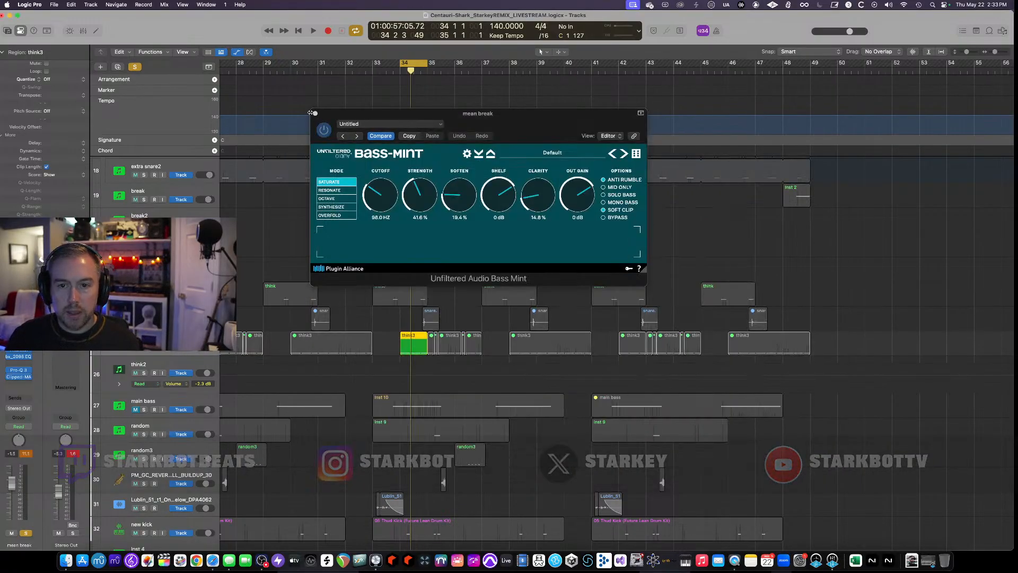
left_click(314, 113)
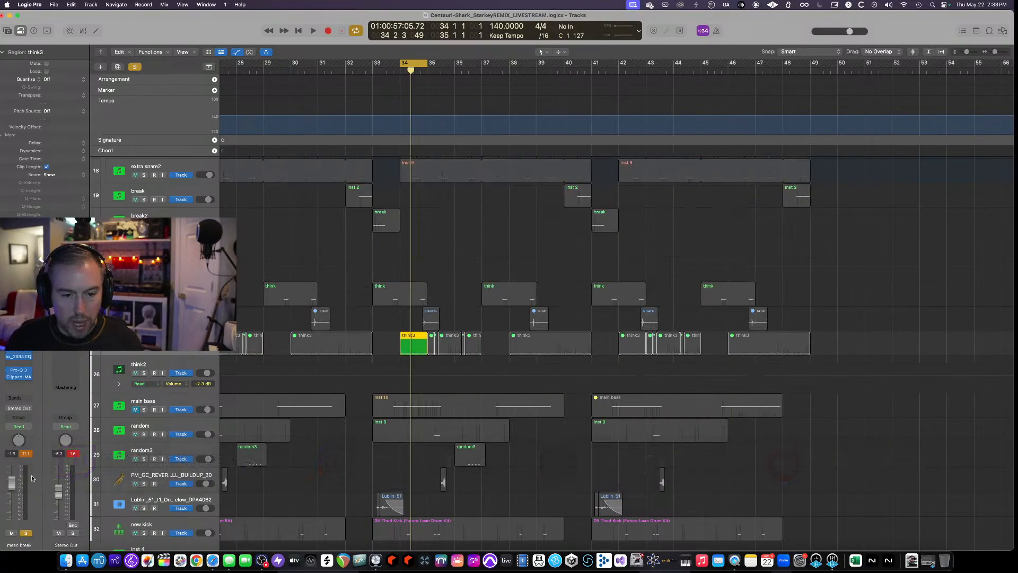
left_click(25, 531)
Play the full mix on past bar 34 with cycling off and review the lower tracks down to the hats.
key("space")
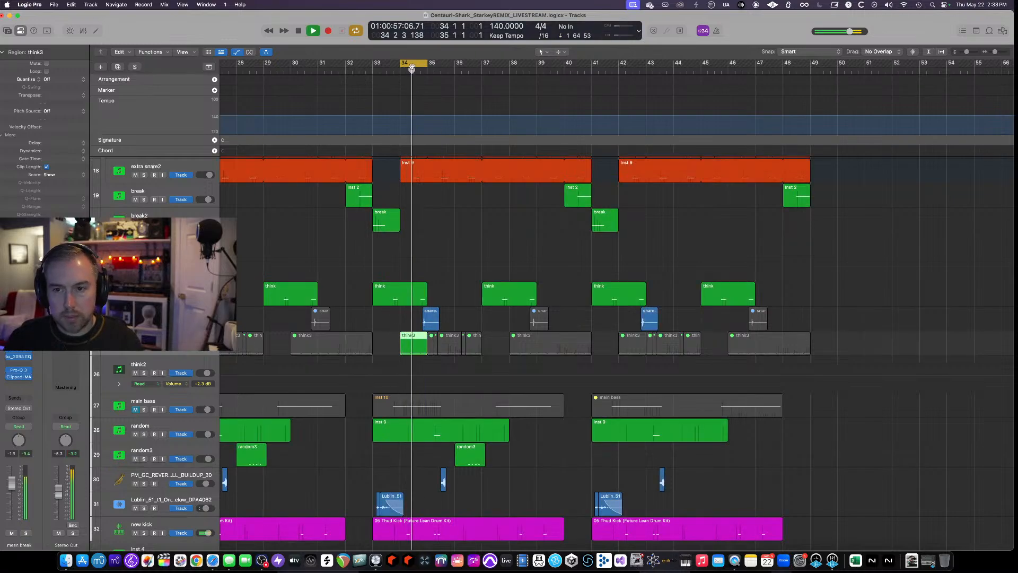
scroll(556, 230, "right", 2)
scroll(556, 230, "down", 5)
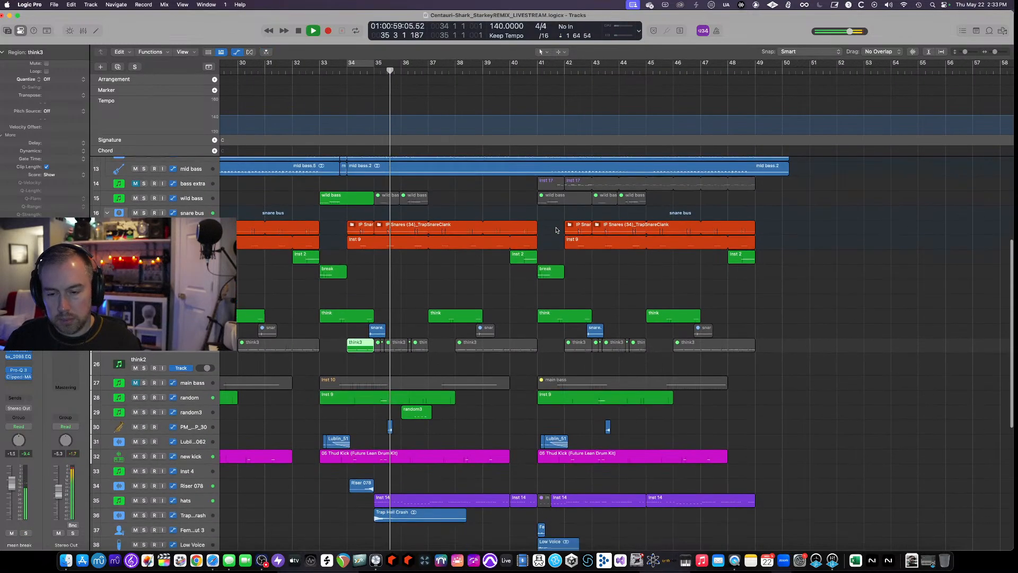
scroll(556, 230, "left", 1)
scroll(556, 230, "down", 4)
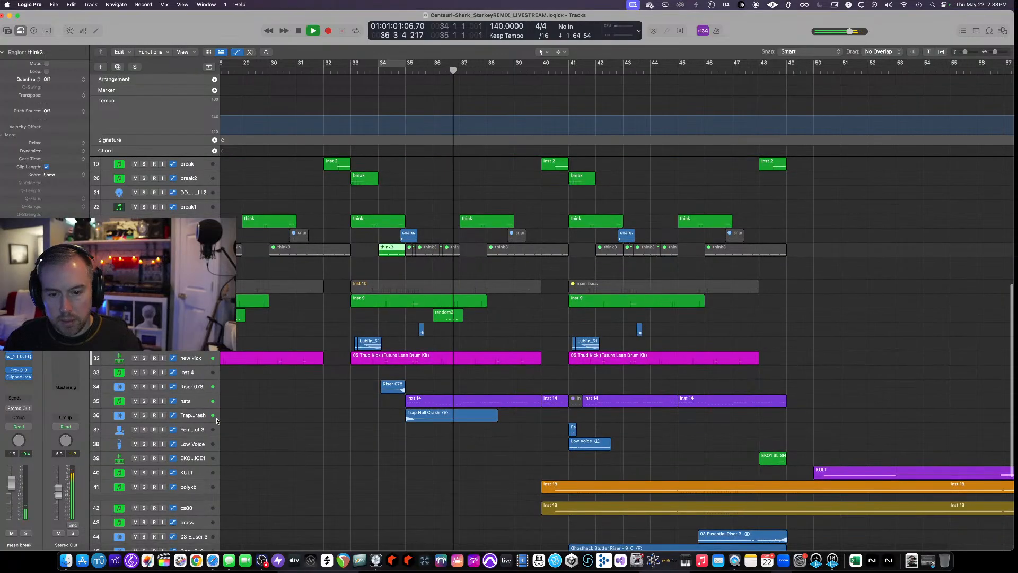
Solo the hats track, open its RANDOM Metal instrument and stop playback.
left_click(188, 401)
key("s")
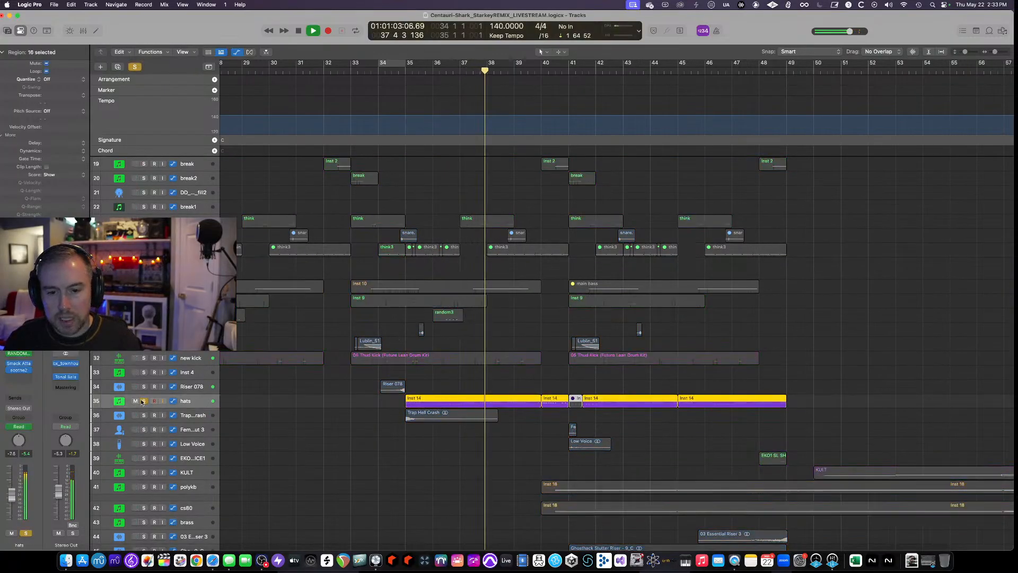
left_click(20, 353)
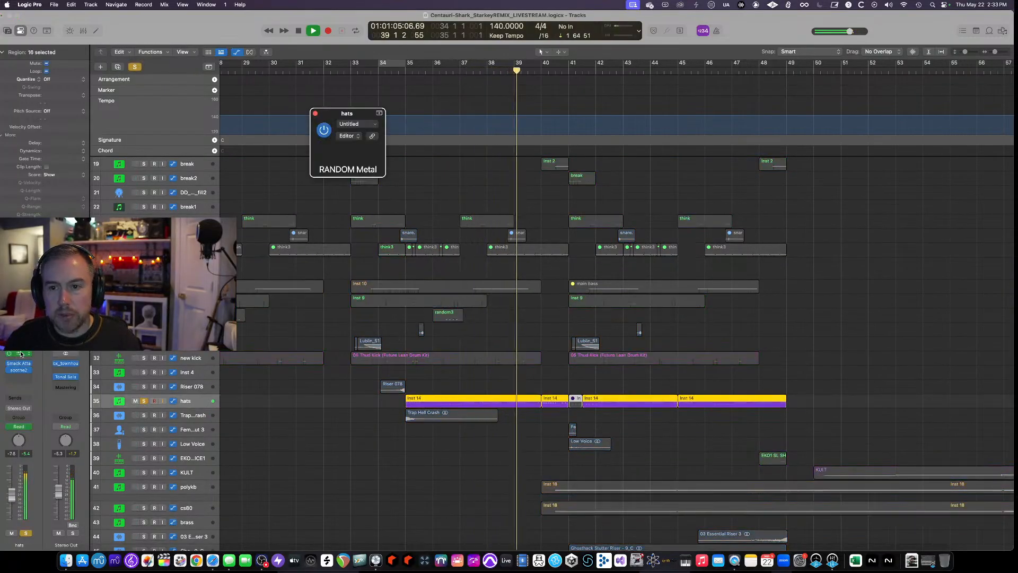
key("space")
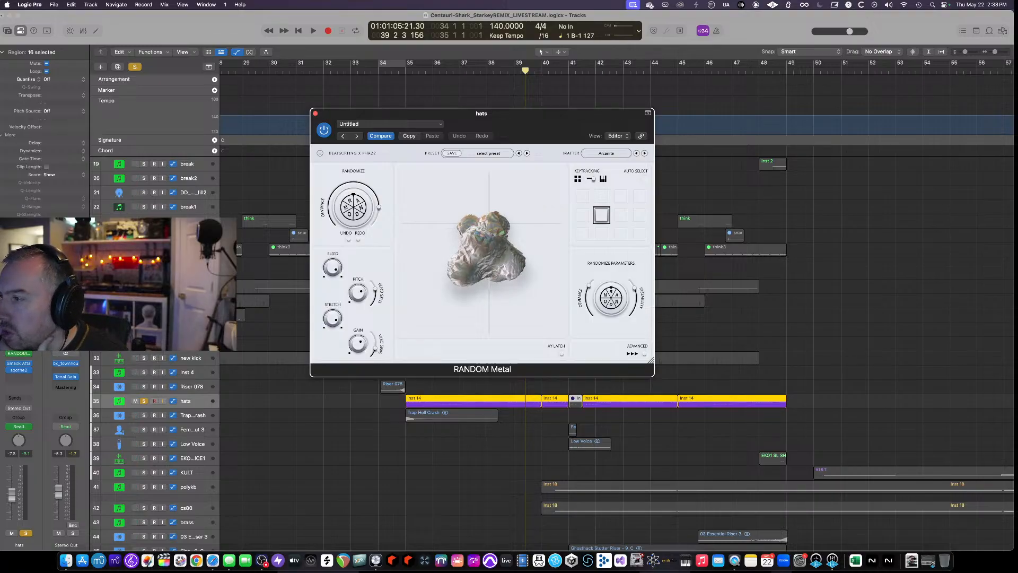
Switch to Safari and look through the Bandcamp pages for Centauri - UAP and Starkey - Vacuum State.
left_click(213, 561)
left_click(386, 46)
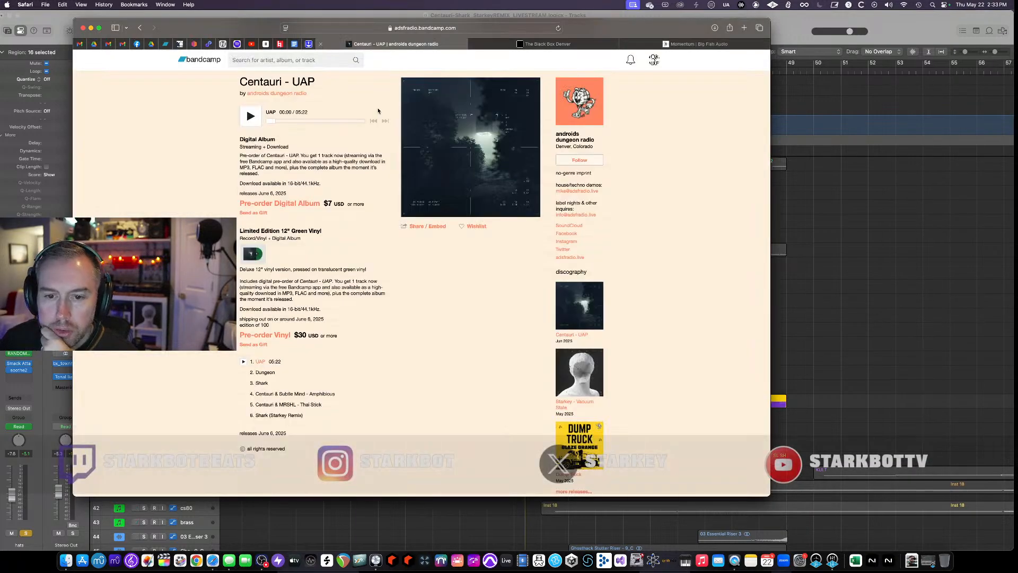
scroll(364, 251, "down", 3)
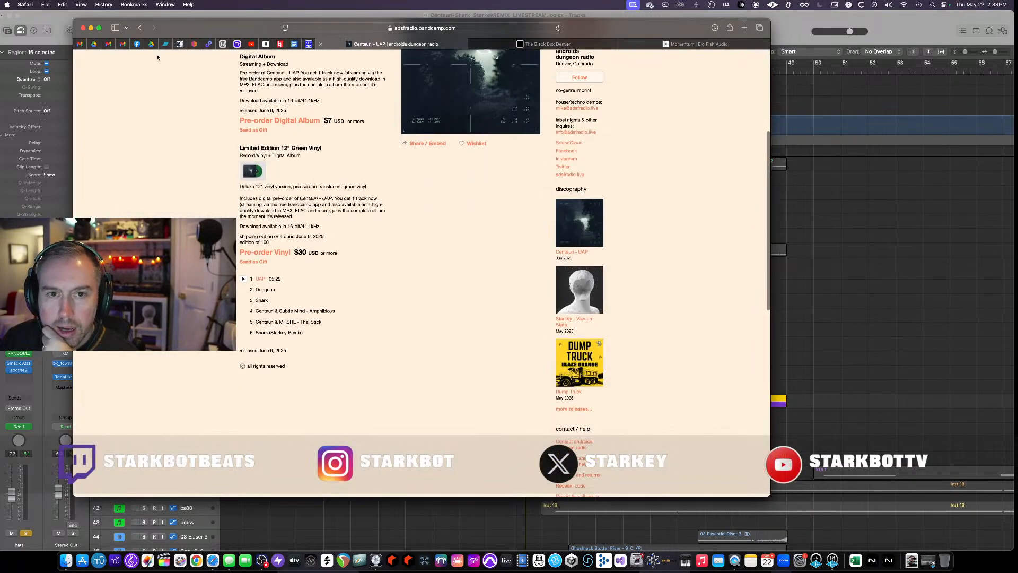
left_click(140, 29)
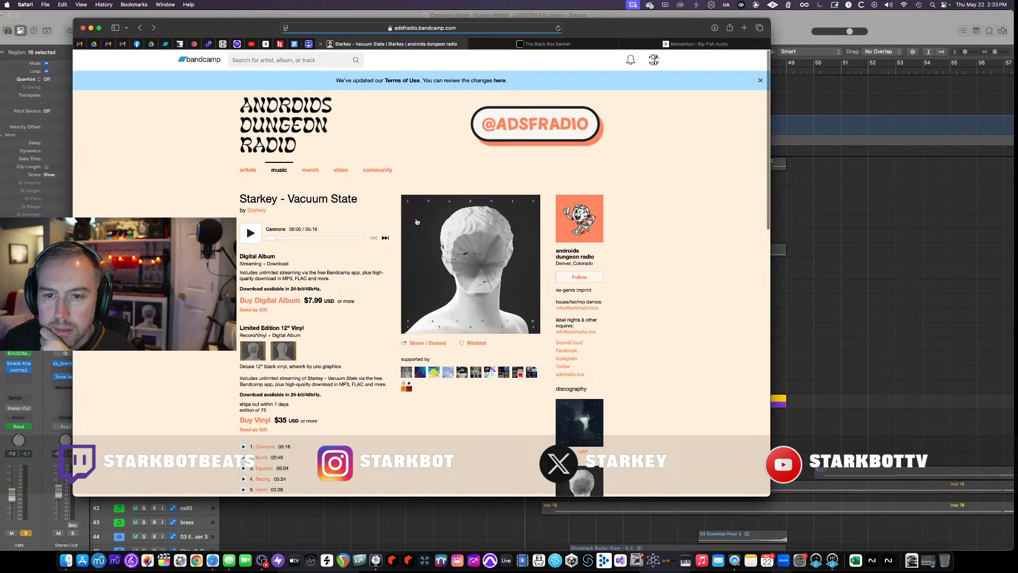
scroll(268, 378, "down", 3)
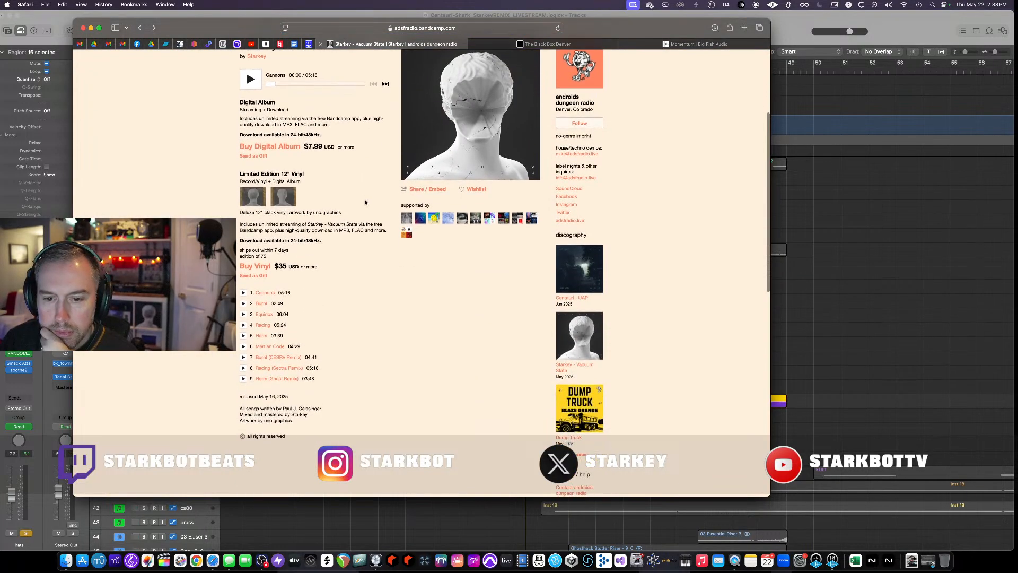
scroll(360, 362, "up", 5)
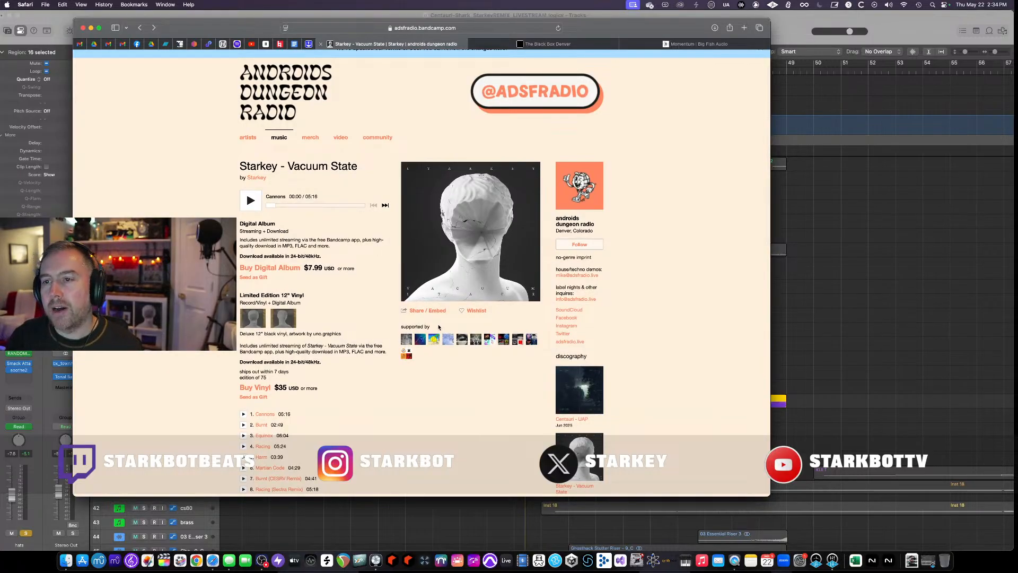
scroll(393, 333, "down", 5)
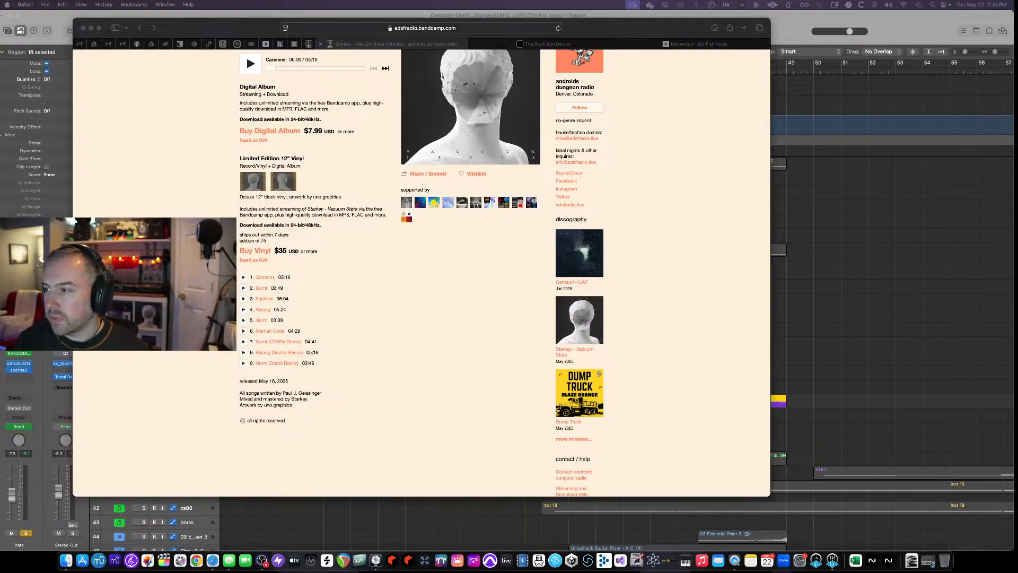
Switch back to Logic Pro, close the RANDOM Metal window and show the automation lanes around the hats track.
left_click(856, 335)
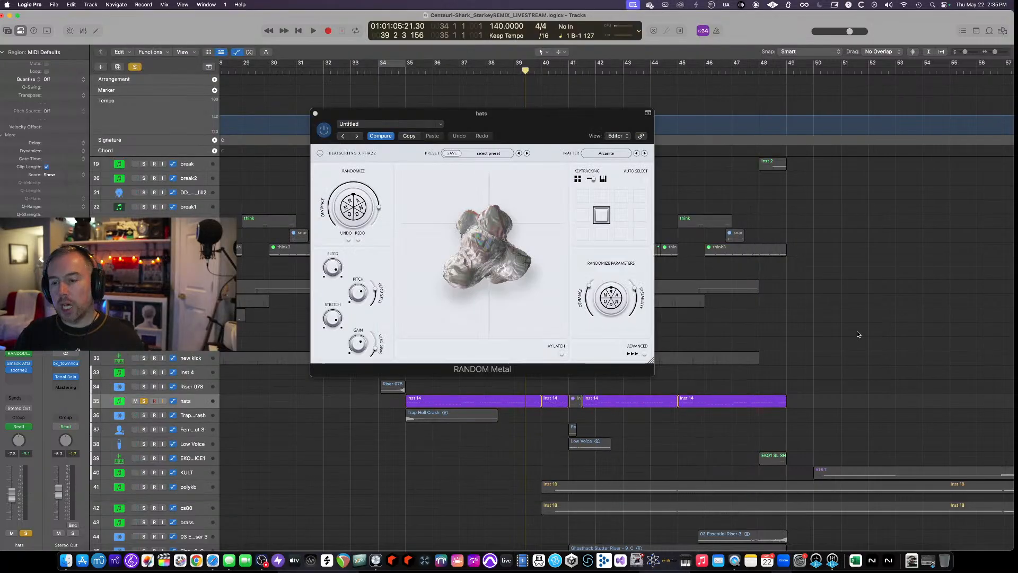
left_click(315, 113)
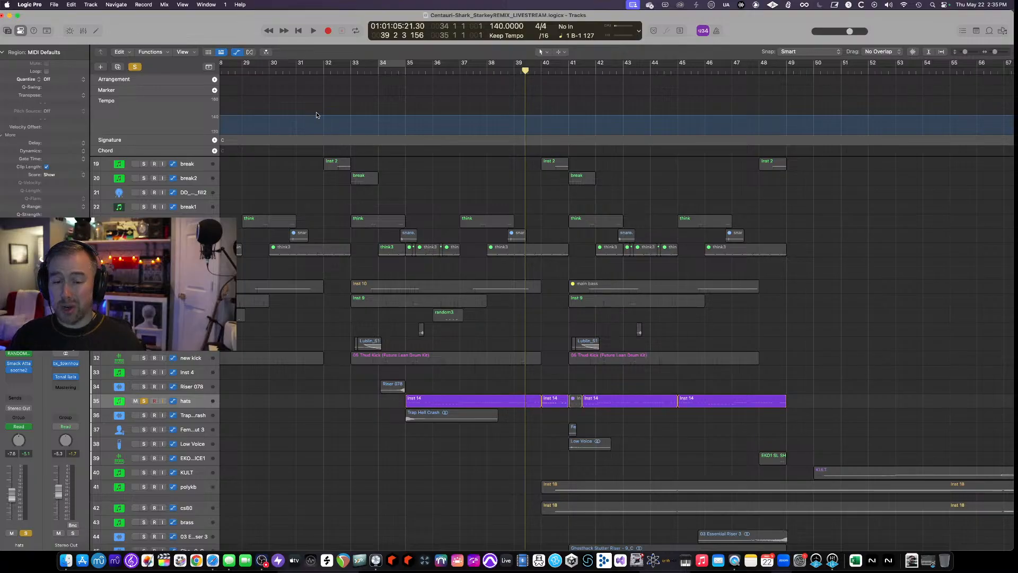
scroll(403, 199, "up", 3)
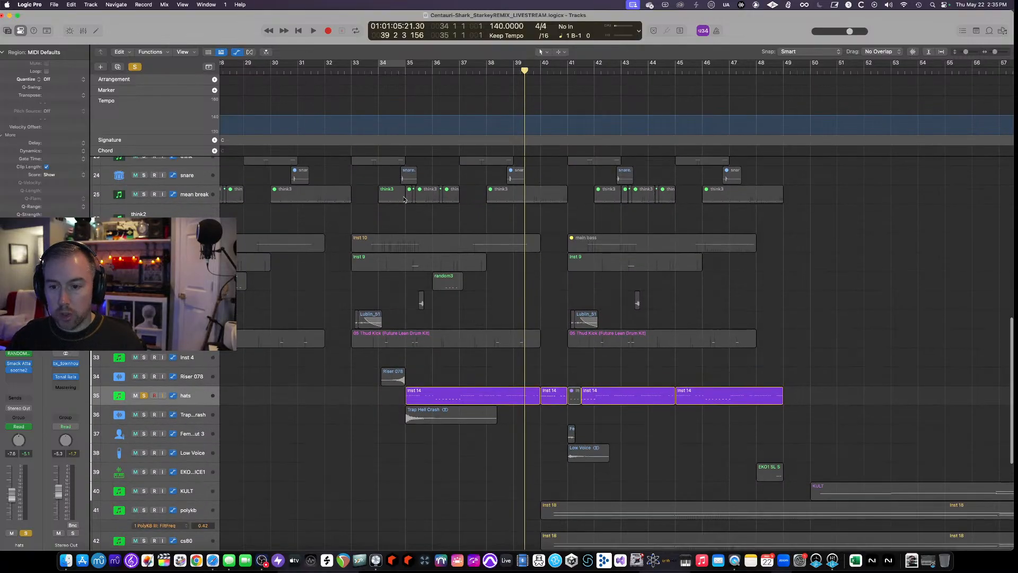
scroll(404, 199, "up", 5)
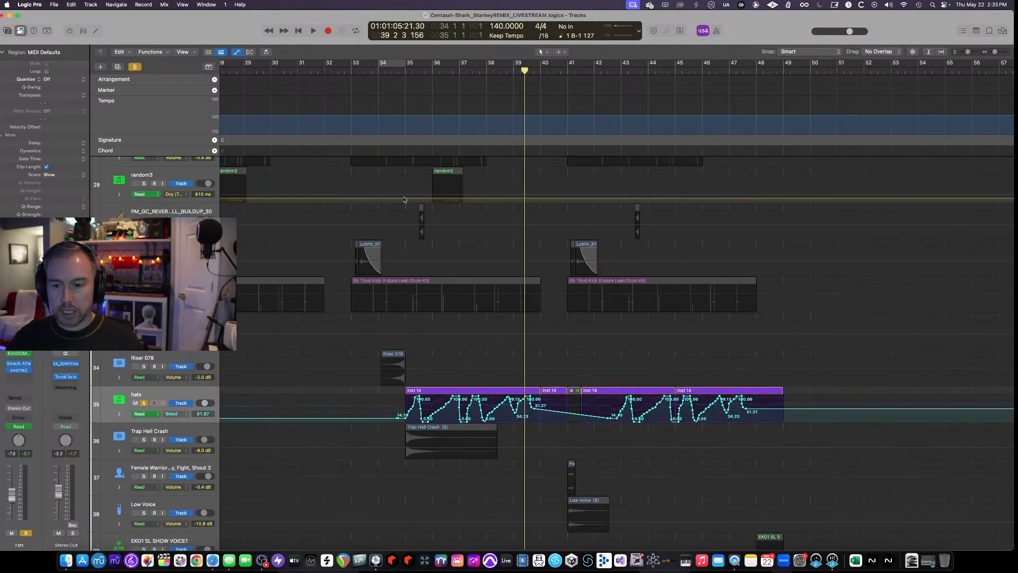
scroll(407, 244, "up", 2)
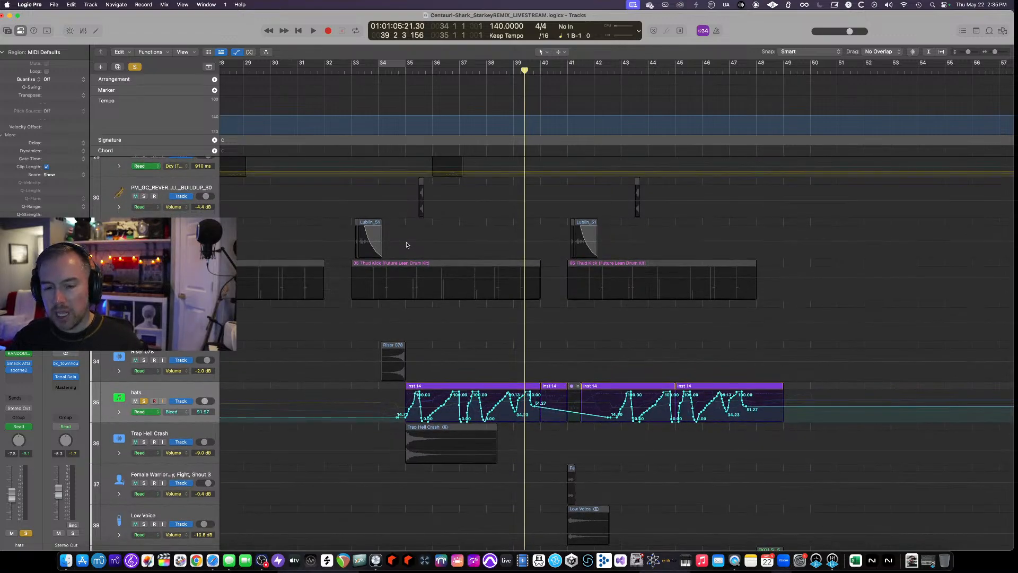
Hide the automation lanes and clear the solo so all tracks are active again.
key("a")
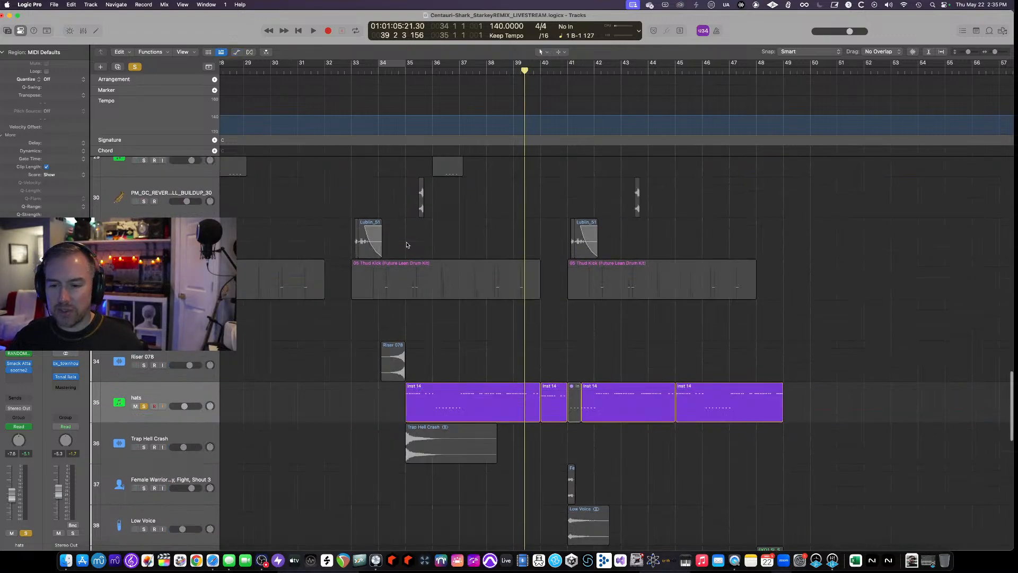
left_click(136, 67)
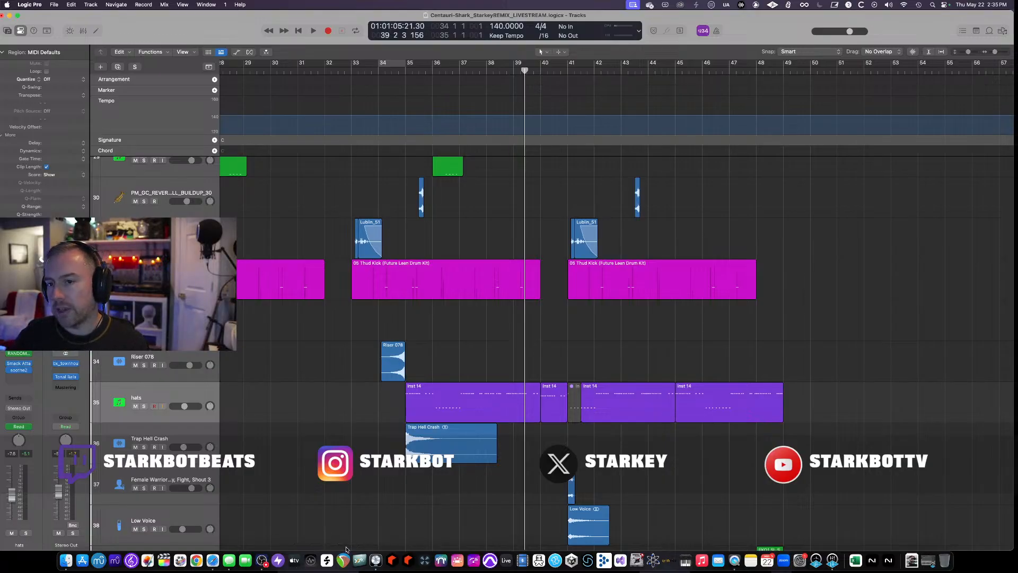
scroll(346, 549, "left", 1)
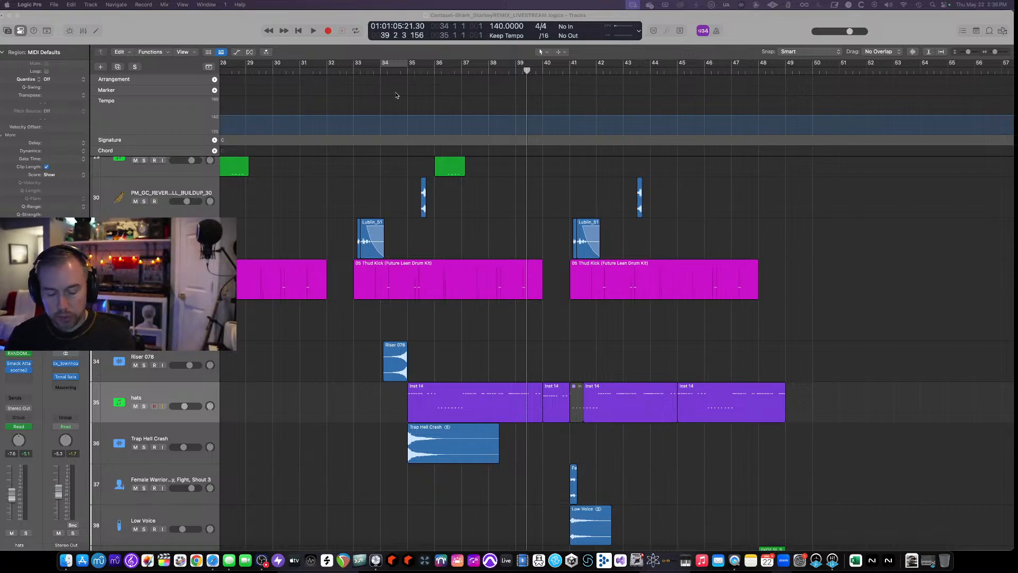
key("super+Up")
scroll(388, 196, "right", 1)
scroll(388, 195, "left", 1)
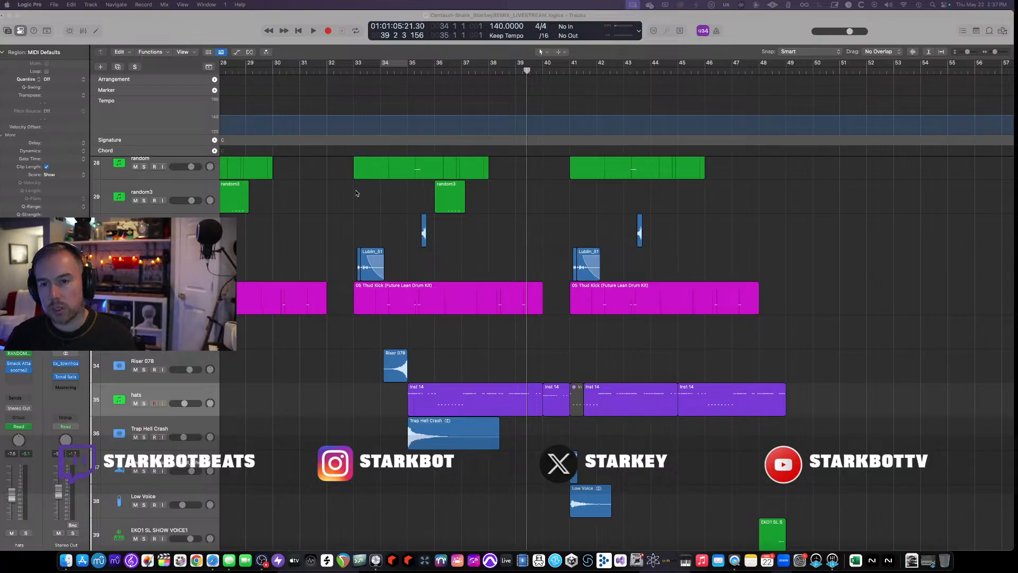
Play the full mix from bar 33 and bring the tracks around hats into view.
left_click(353, 70)
key("space")
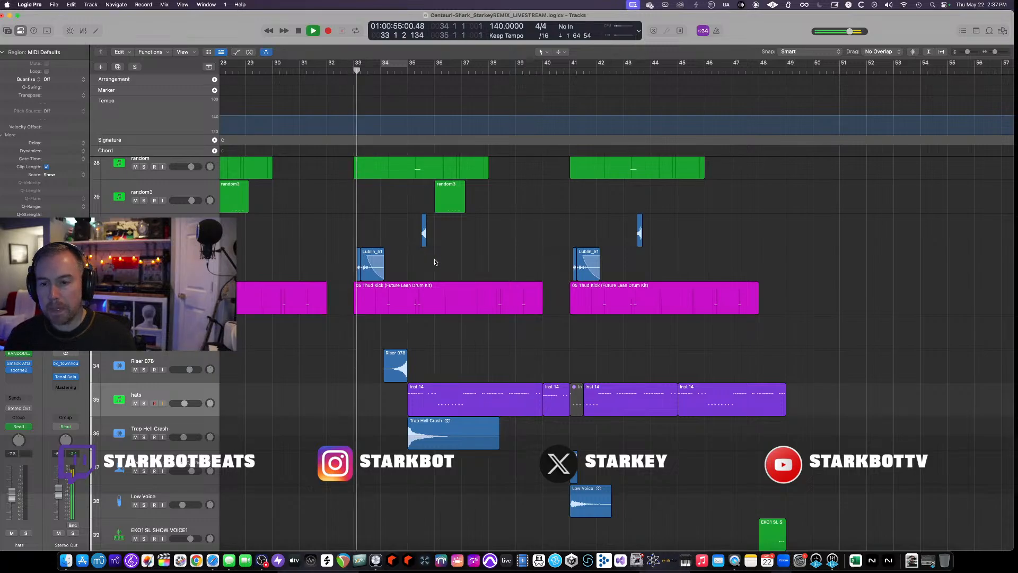
scroll(435, 277, "up", 2)
key("space")
scroll(451, 301, "up", 5)
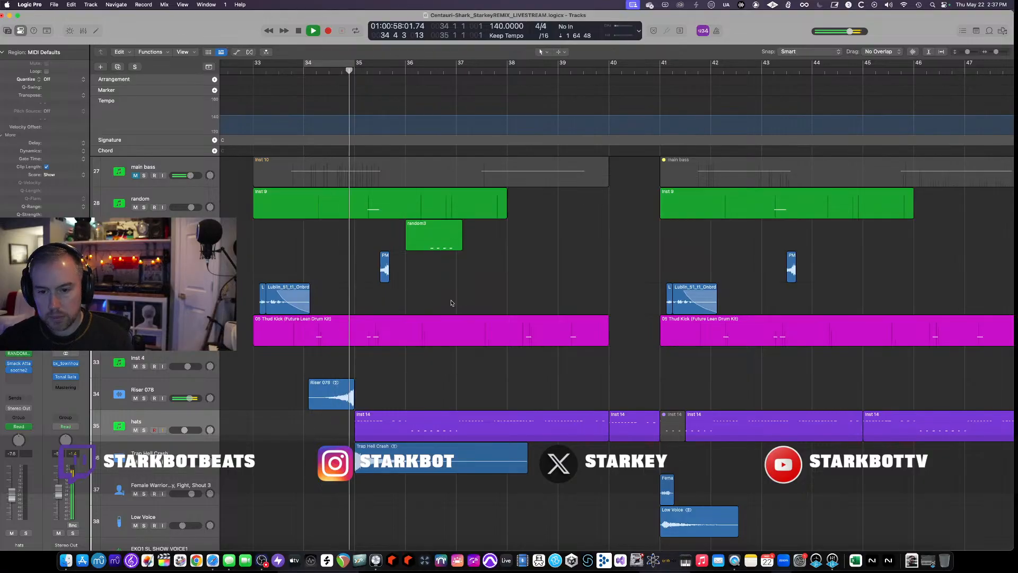
scroll(363, 353, "down", 2)
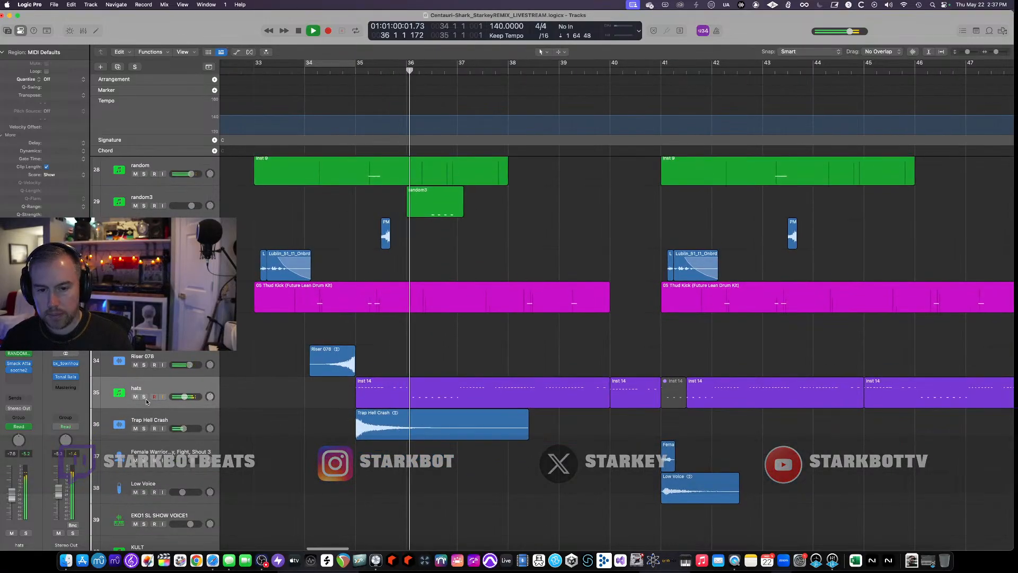
Solo the hats track during playback, show its Bleed automation and open the RANDOM Metal instrument.
left_click(143, 397)
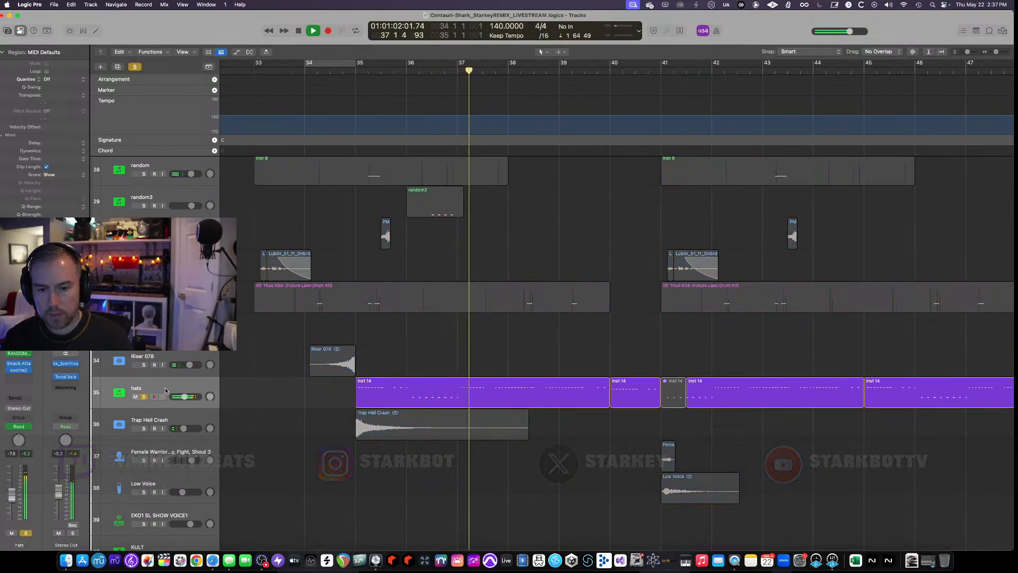
key("a")
scroll(224, 418, "up", 1)
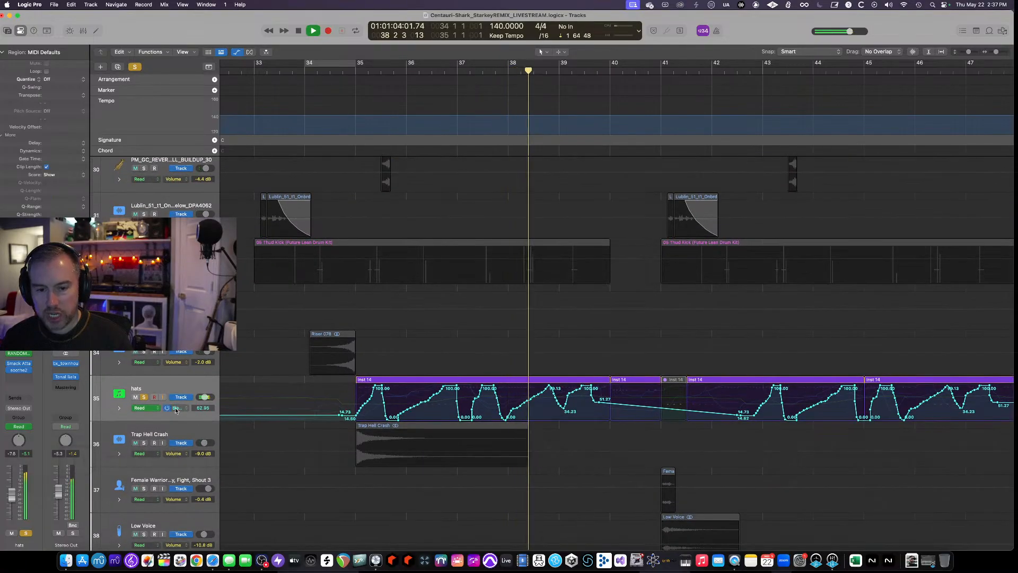
left_click(20, 354)
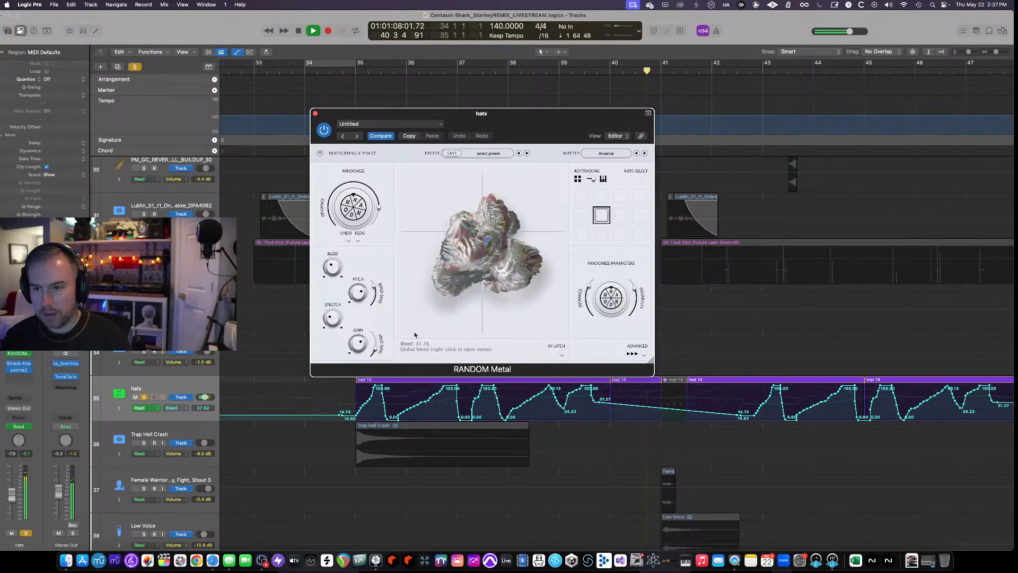
Close the RANDOM Metal window, hide the automation lanes and unsolo the hats track.
left_click(315, 113)
key("a")
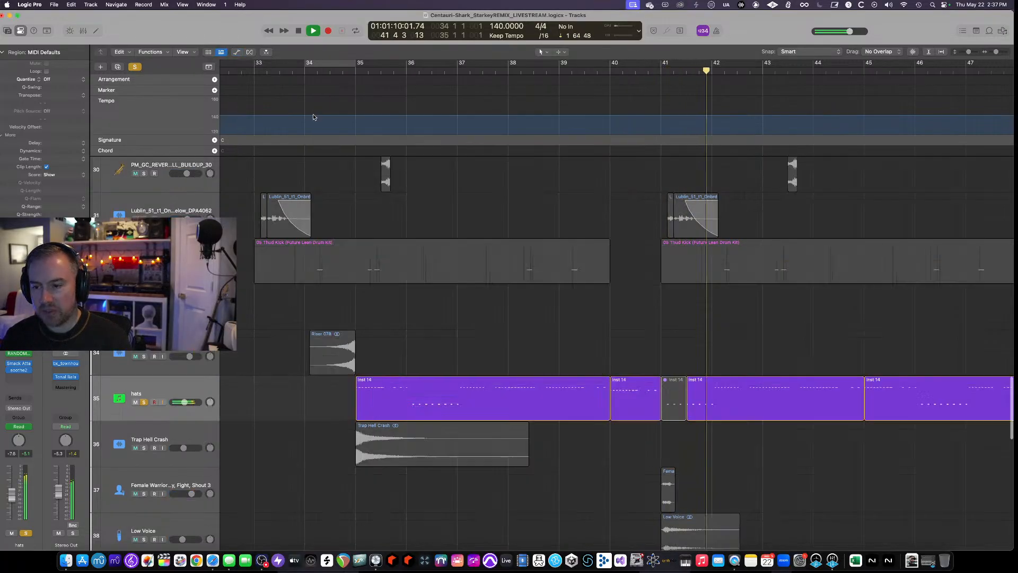
scroll(341, 232, "down", 2)
key("s")
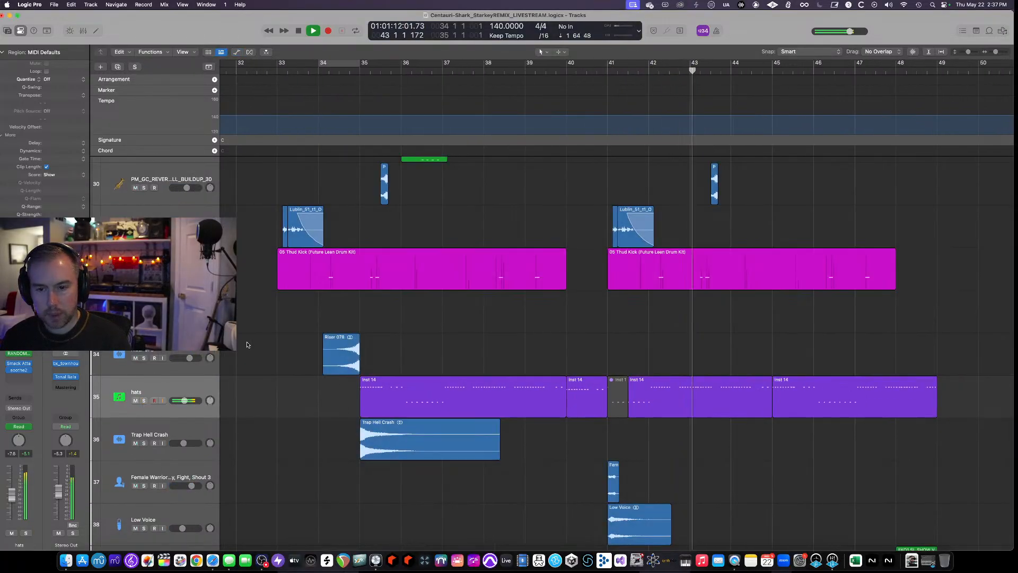
Stop playback and look through the whole track list, from the bass and snare tracks down to boom and back.
scroll(284, 313, "up", 10)
scroll(285, 315, "down", 3)
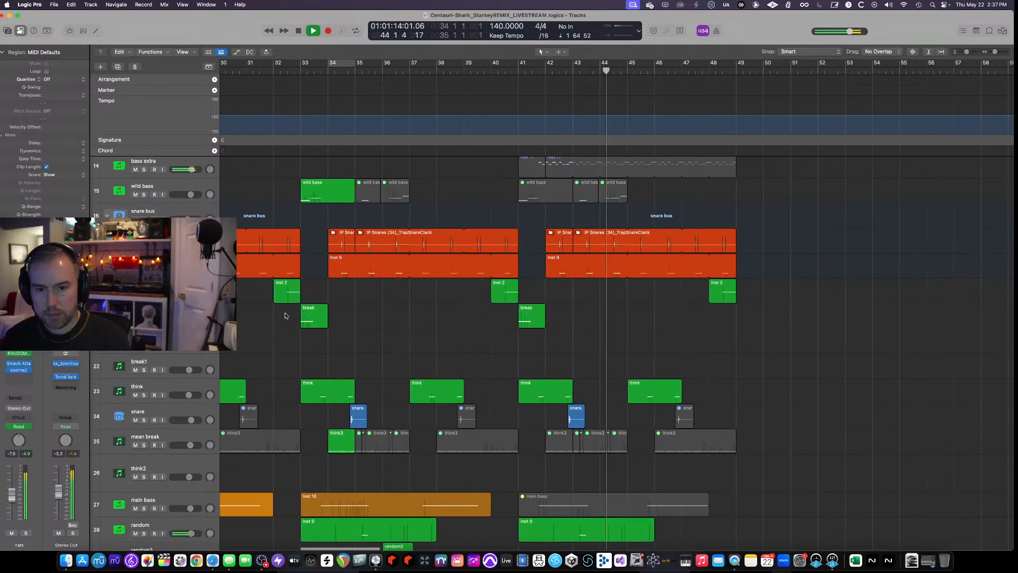
scroll(284, 315, "up", 5)
scroll(285, 315, "down", 10)
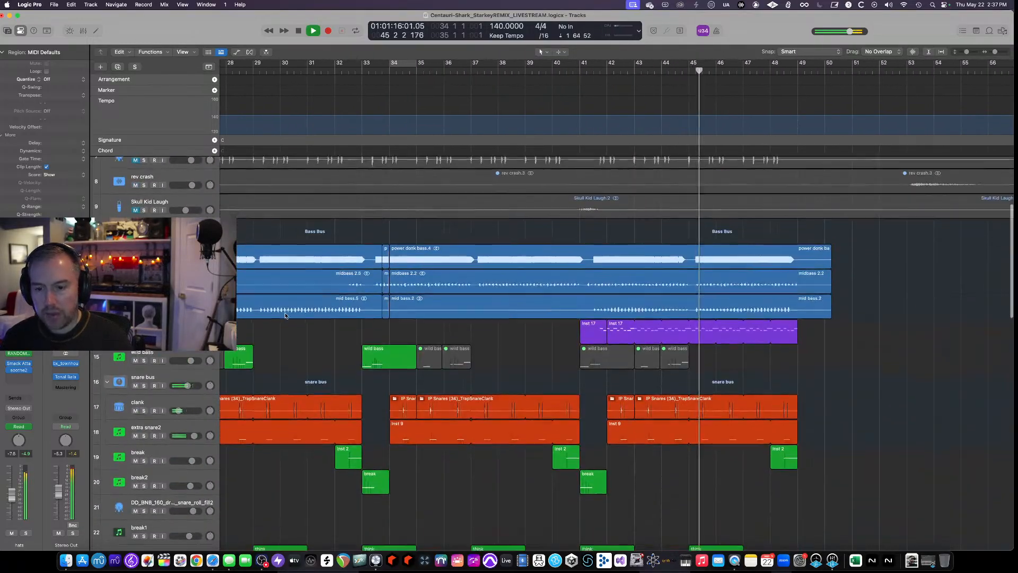
key("space")
scroll(317, 319, "down", 7)
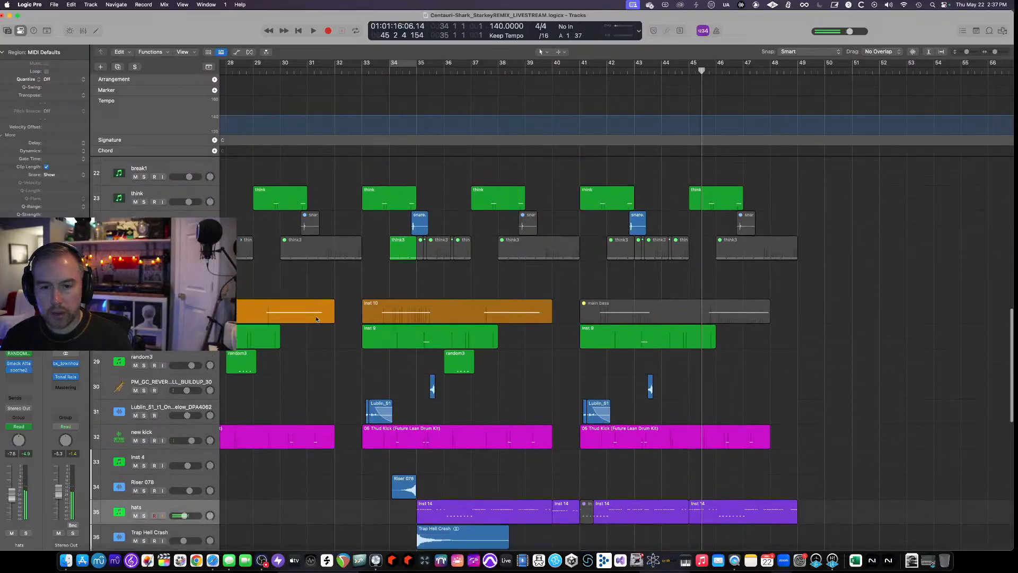
scroll(317, 319, "down", 2)
scroll(317, 319, "down", 12)
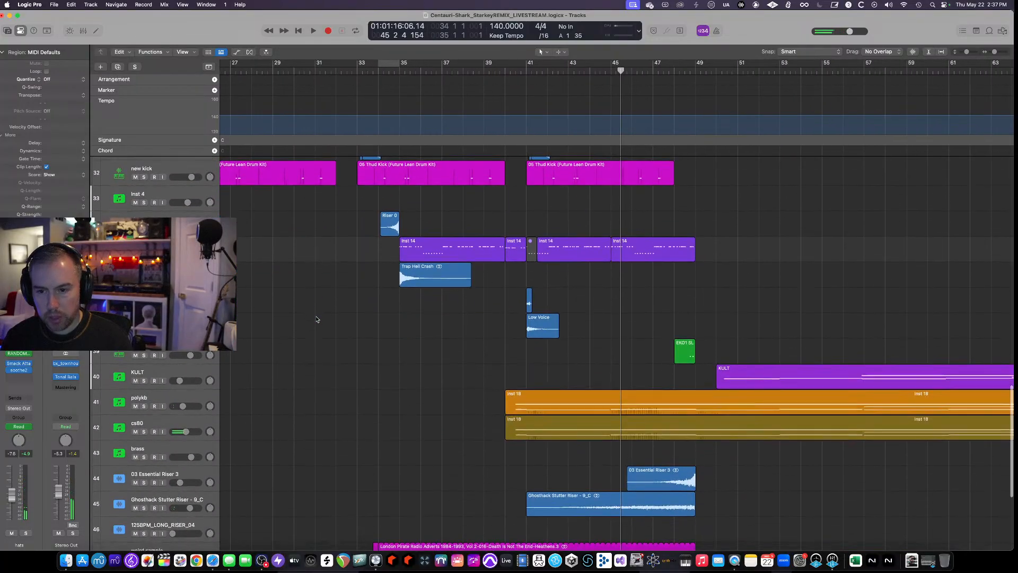
scroll(317, 319, "down", 5)
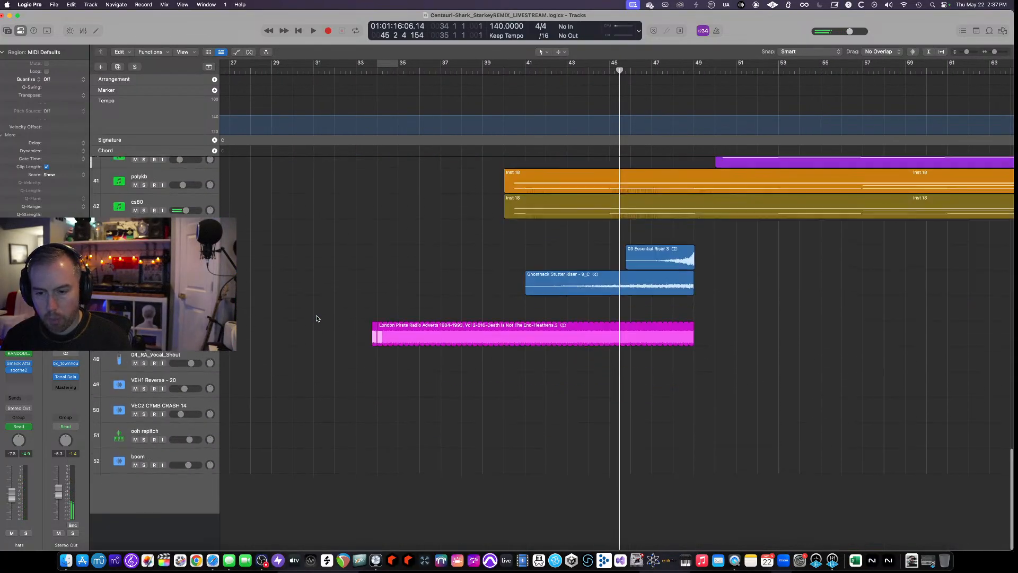
scroll(317, 318, "up", 15)
scroll(317, 318, "up", 20)
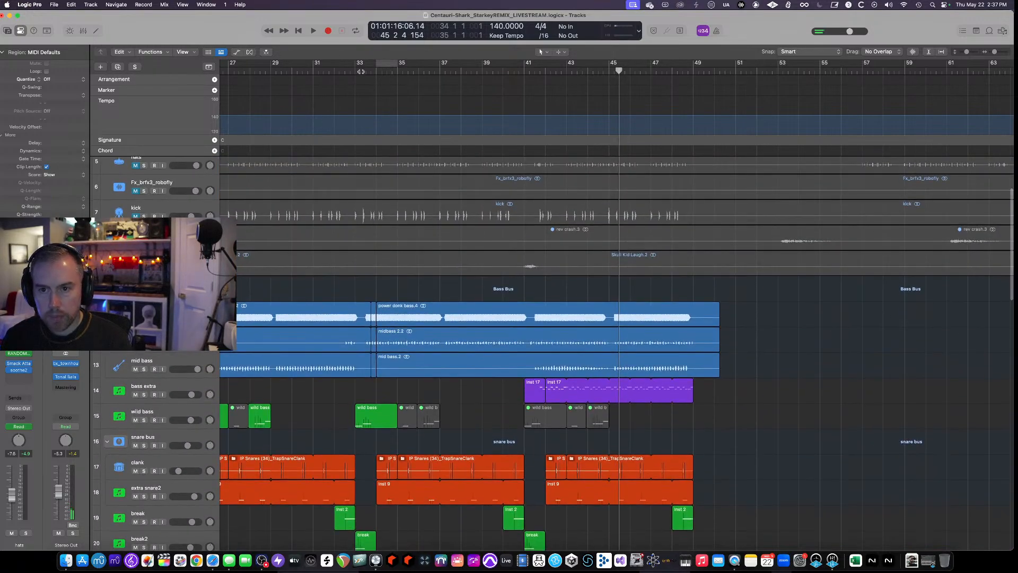
Play from bar 33 and audition the bass tracks by switching their solo on and off.
double_click(359, 71)
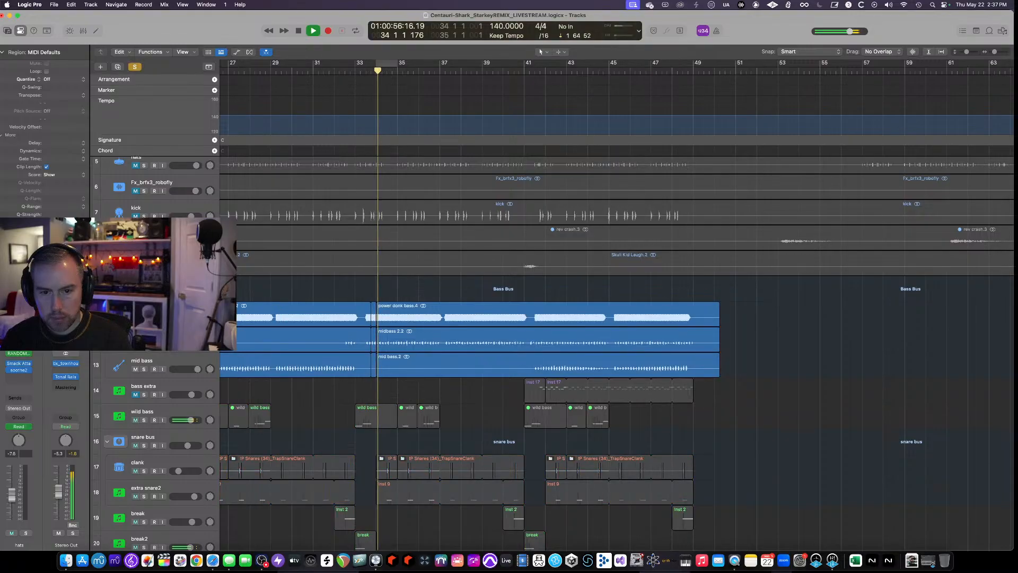
key("s")
key("s")
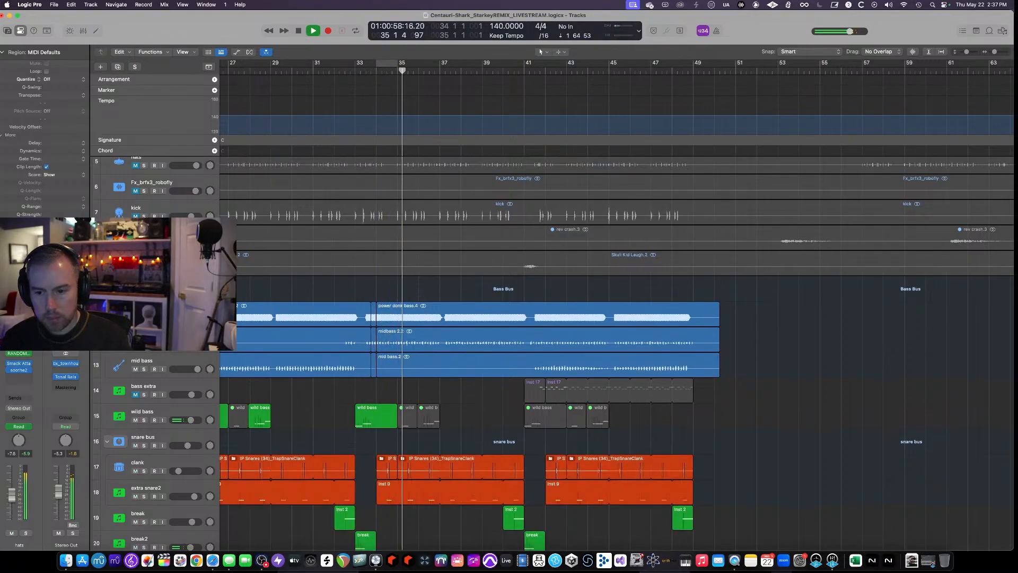
left_click(144, 293)
left_click(144, 293)
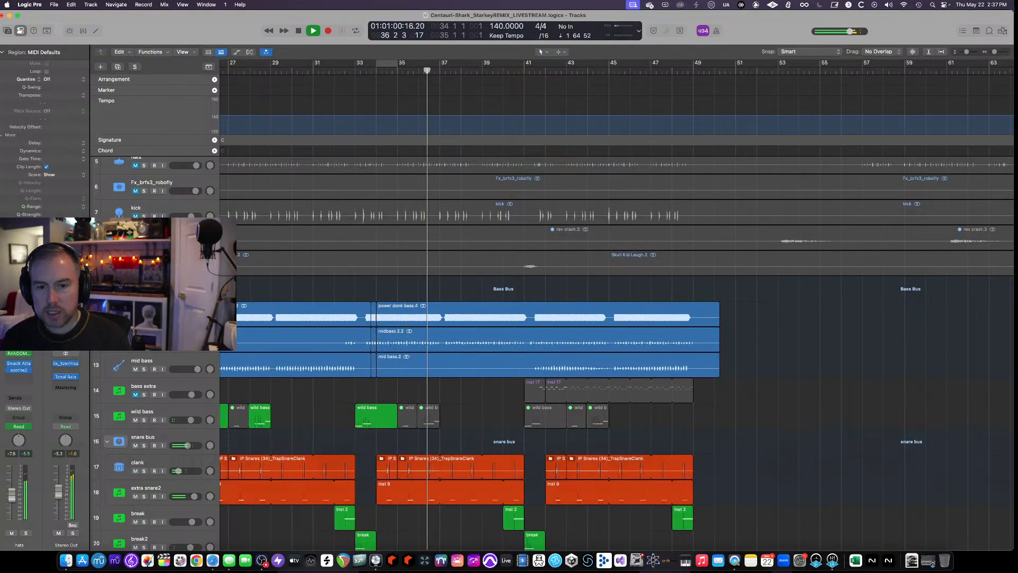
Select the bass extra track, open its SubLabXL instrument, solo the track to hear it and stop playback.
left_click(166, 386)
scroll(369, 394, "right", 3)
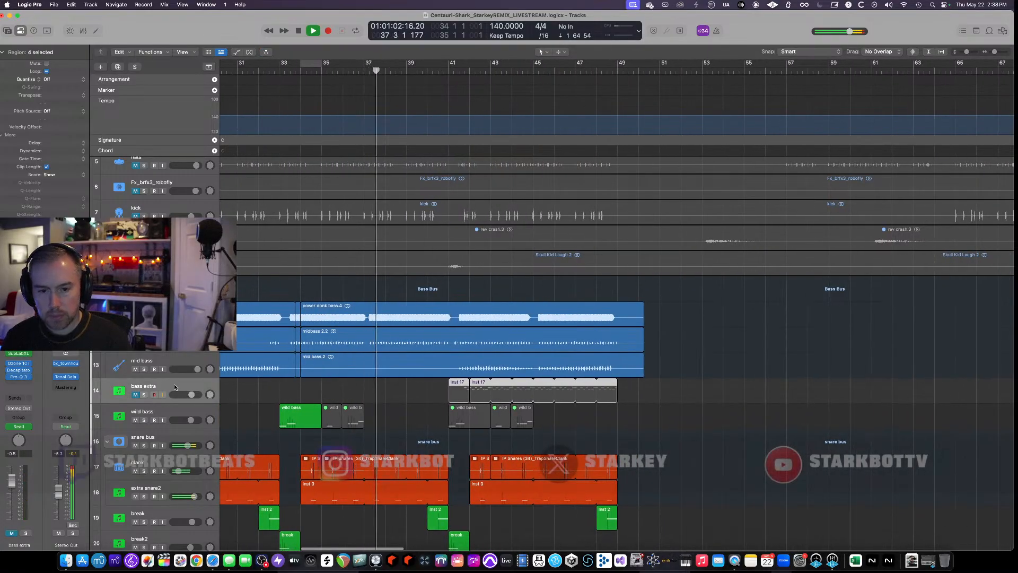
left_click(19, 354)
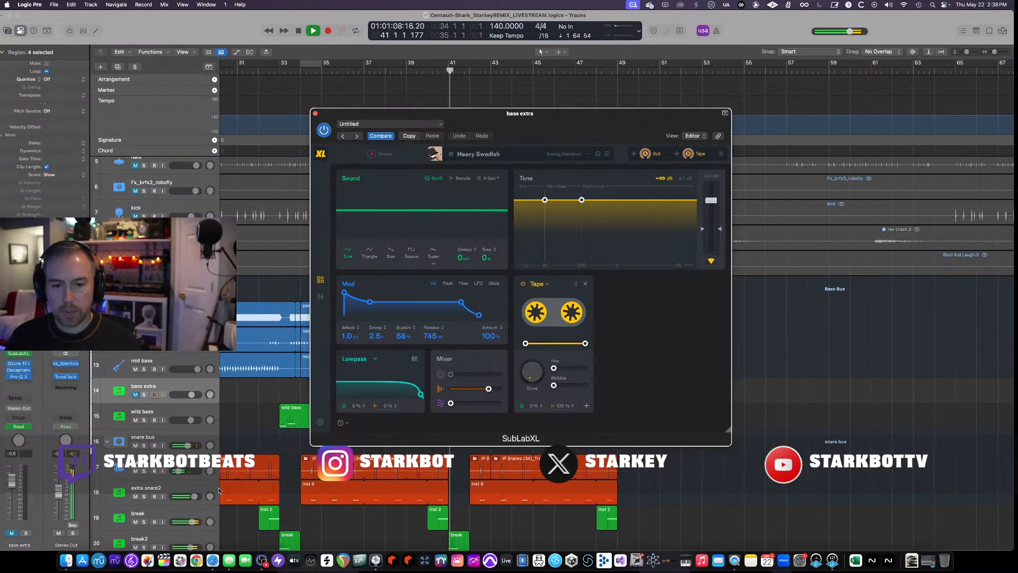
left_click(144, 394)
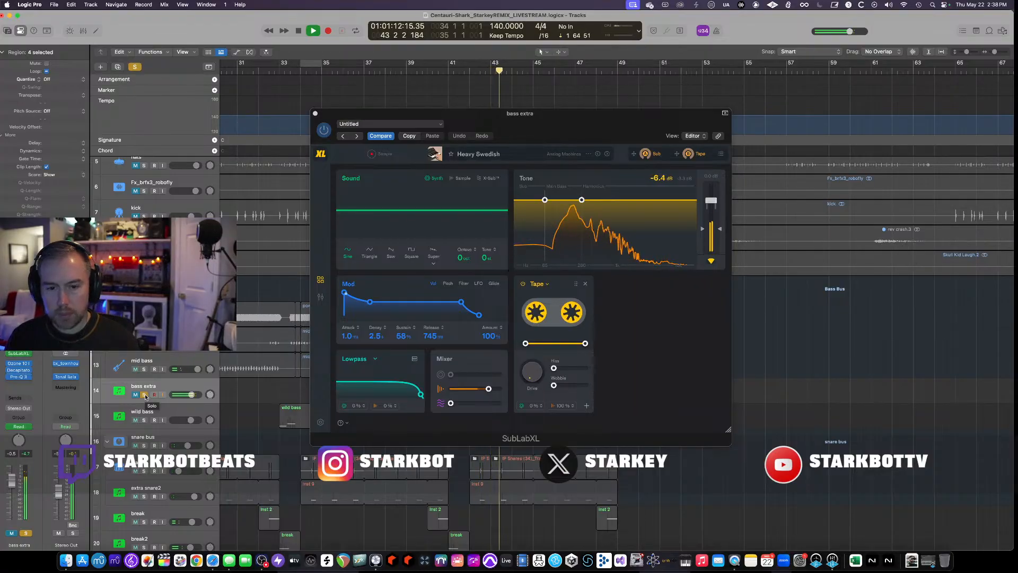
key("space")
Open the Ozone 10 Imager on bass extra, audition its widening during playback, then stop and close both plug-in windows.
left_click(18, 365)
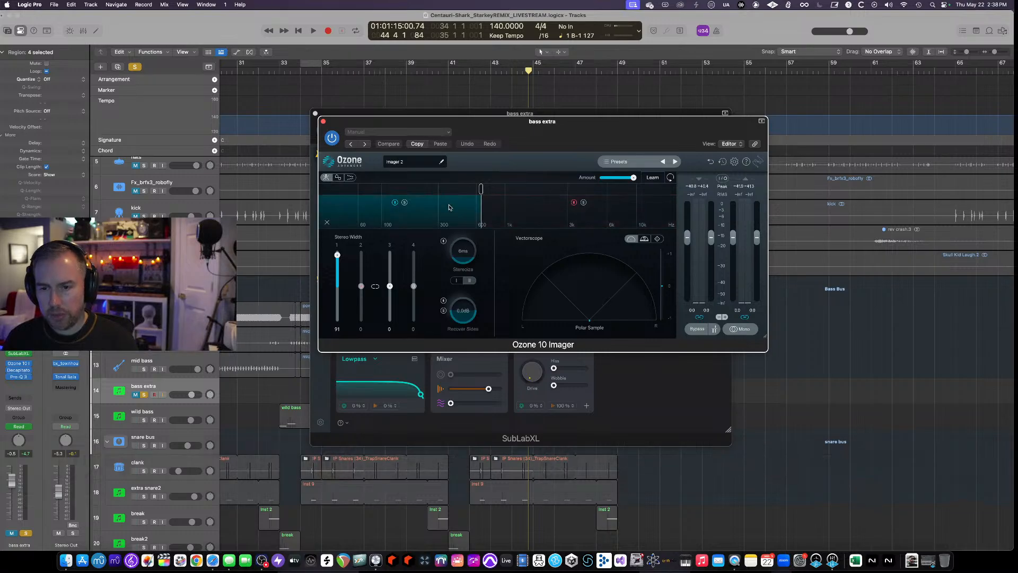
key("space")
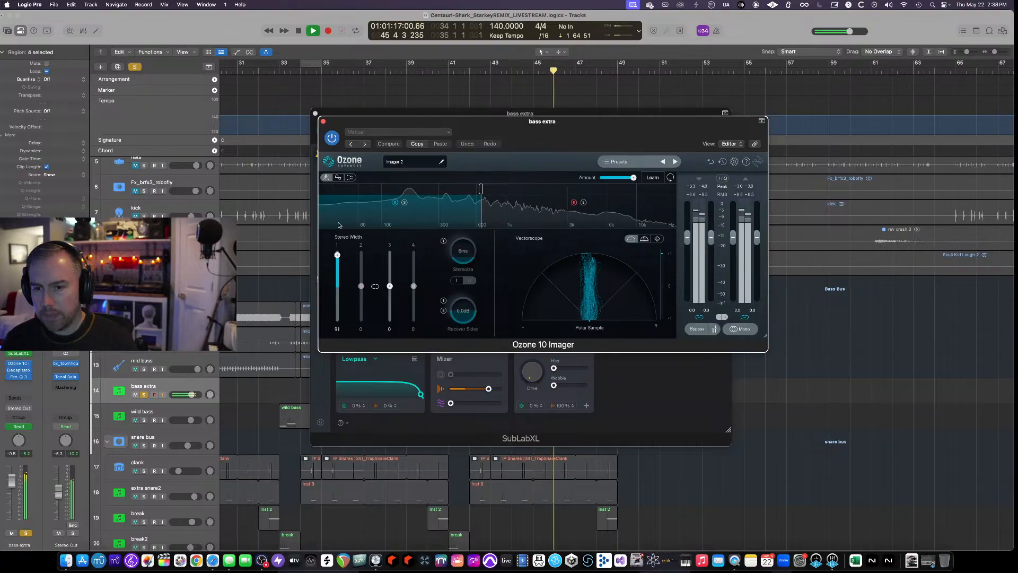
left_click(332, 138)
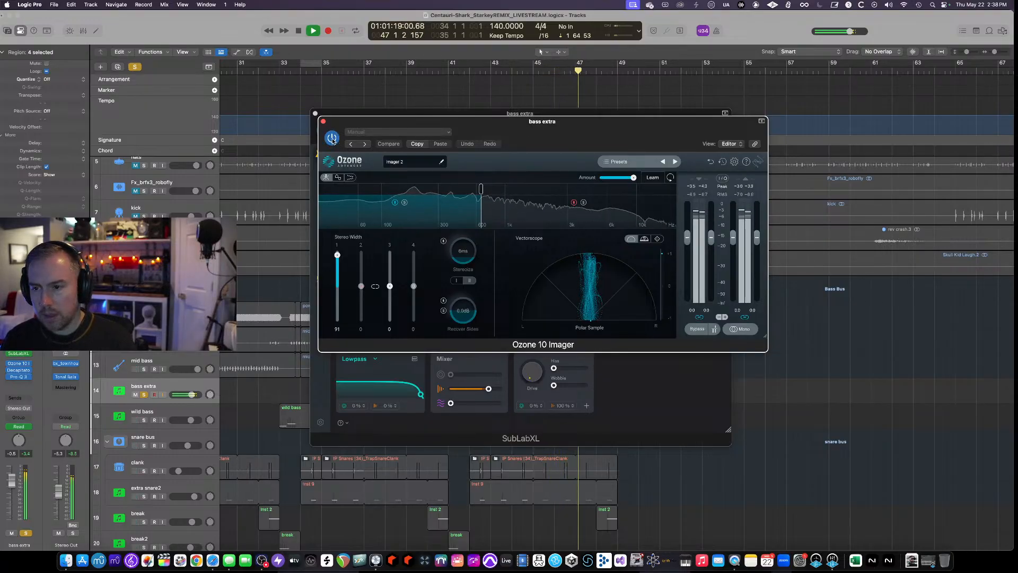
key("space")
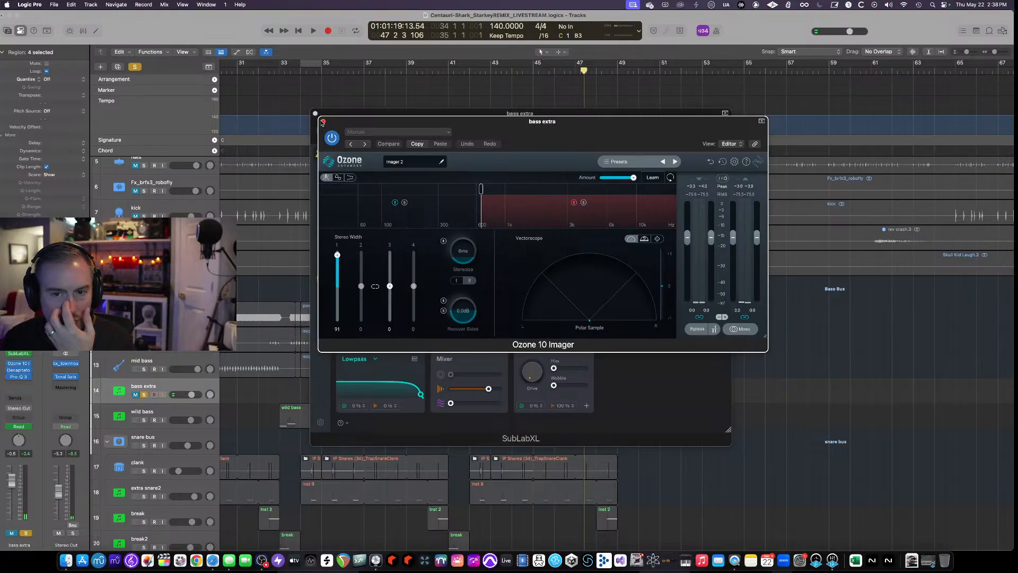
left_click(323, 122)
left_click(315, 114)
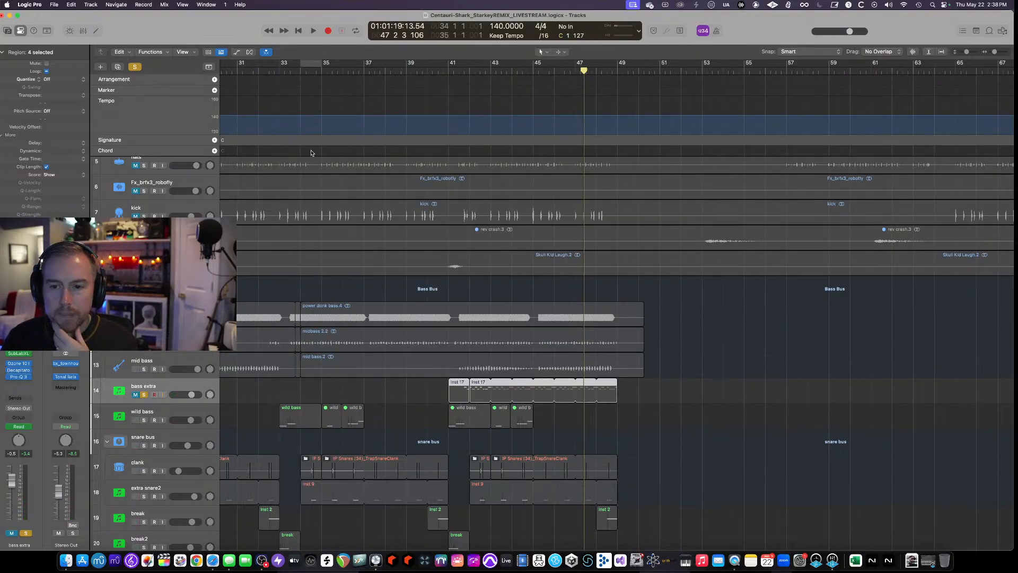
Open the Pro-Q 3 and Decapitator plug-ins on bass extra and move the Decapitator window off the equalizer.
scroll(350, 283, "down", 3)
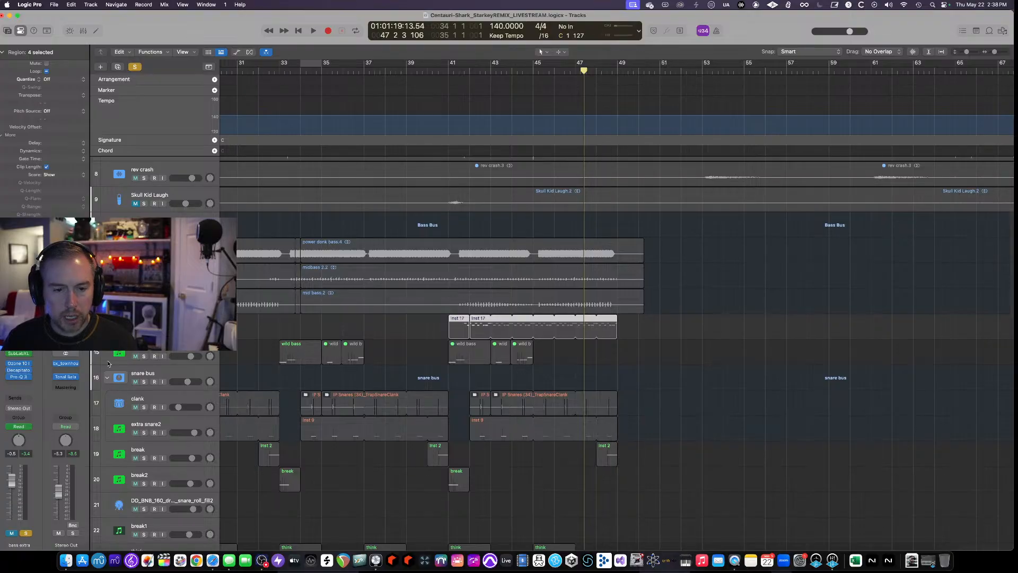
left_click(18, 379)
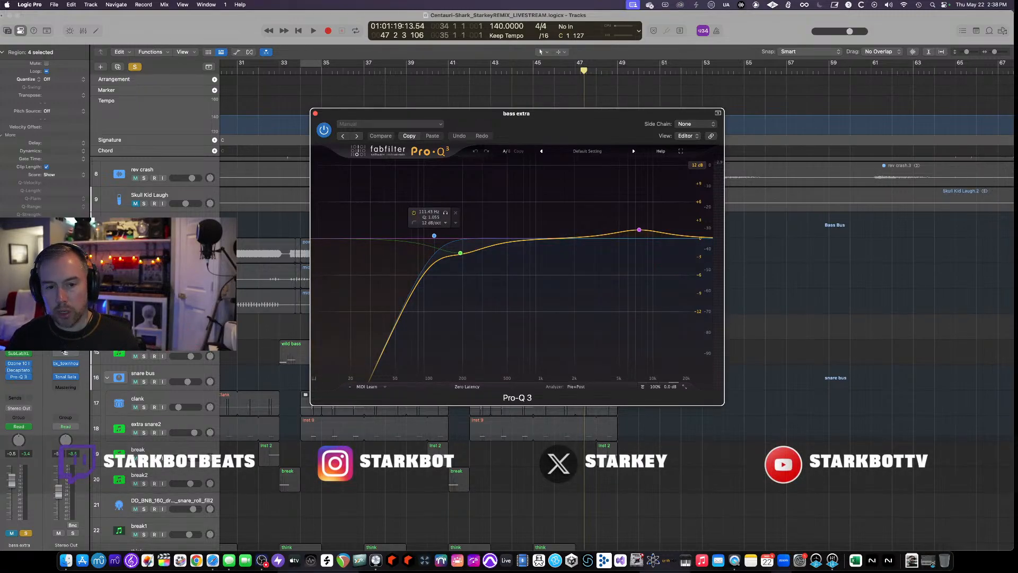
left_click(18, 370)
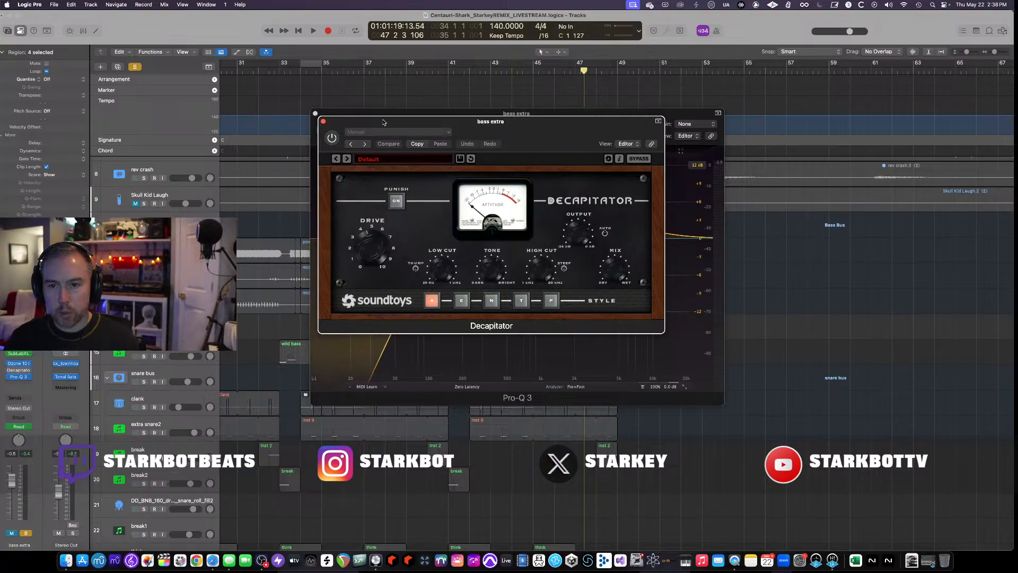
left_click_drag(384, 123, 469, 201)
Close Pro-Q 3, move the Decapitator window clear of the bass extra regions and play the soloed track from bar 41.
left_click(371, 66)
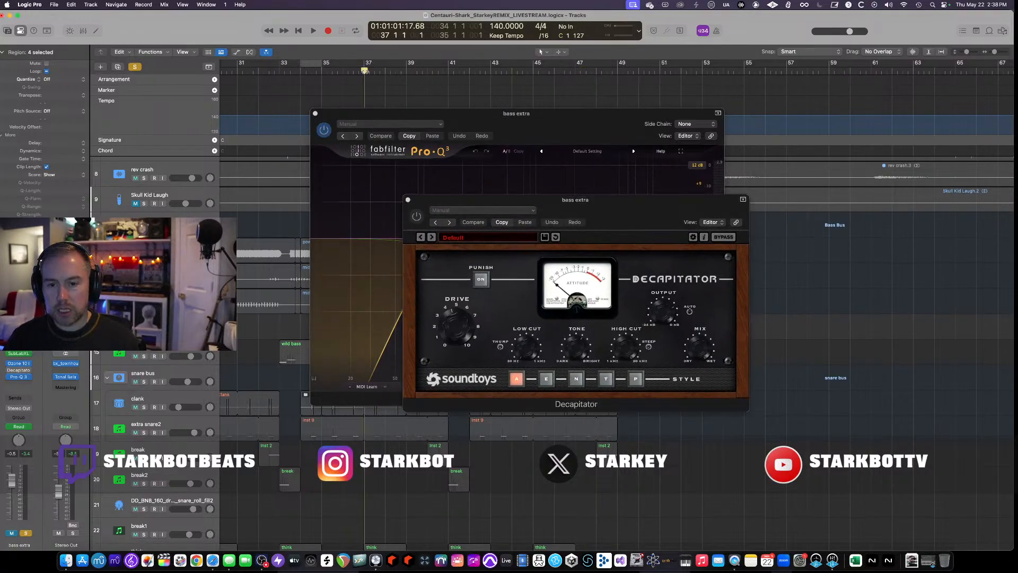
key("space")
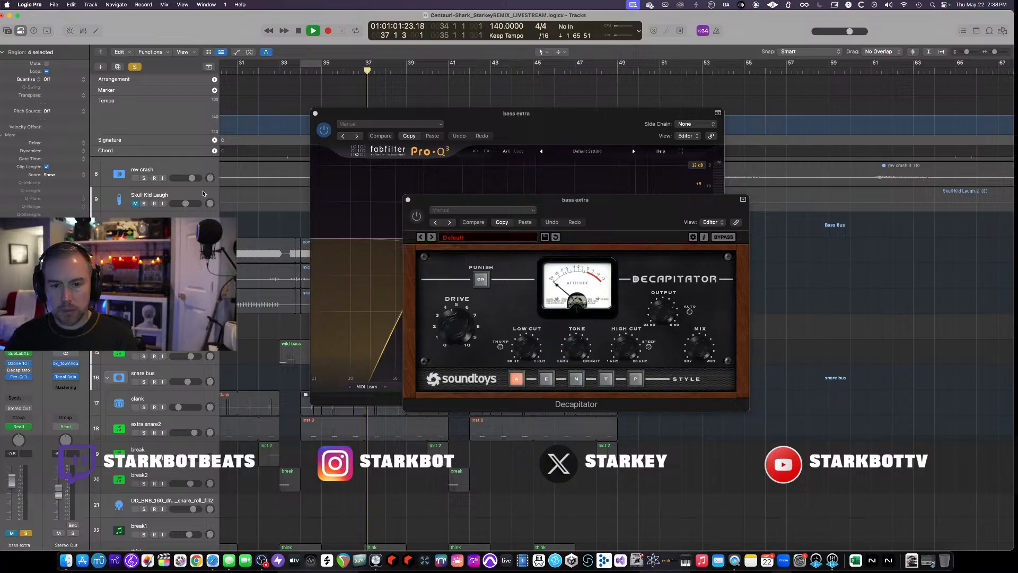
left_click(315, 114)
left_click_drag(477, 200, 599, 305)
left_click(454, 71)
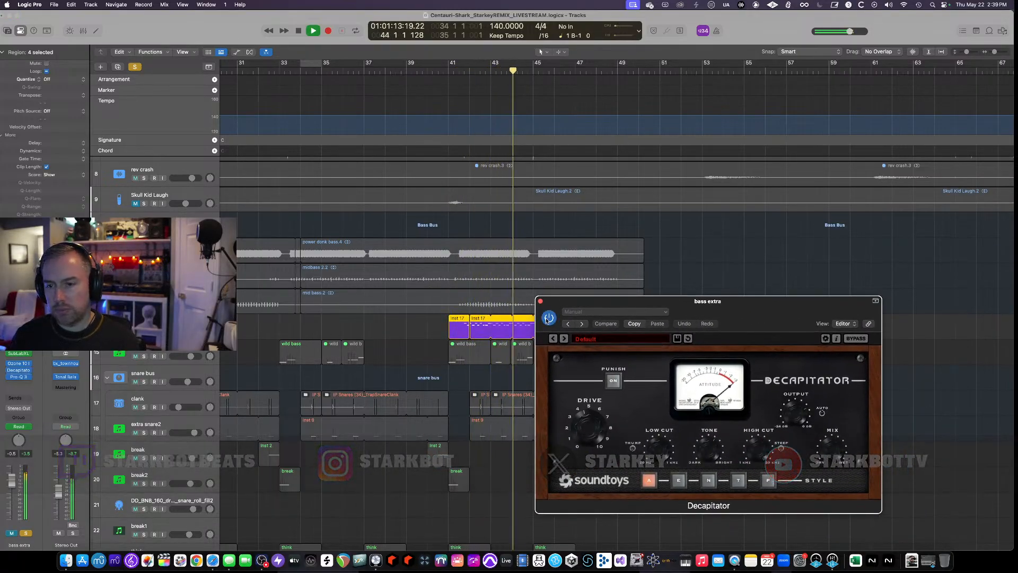
Stop playback, close the Decapitator window and deselect the bass extra regions.
key("space")
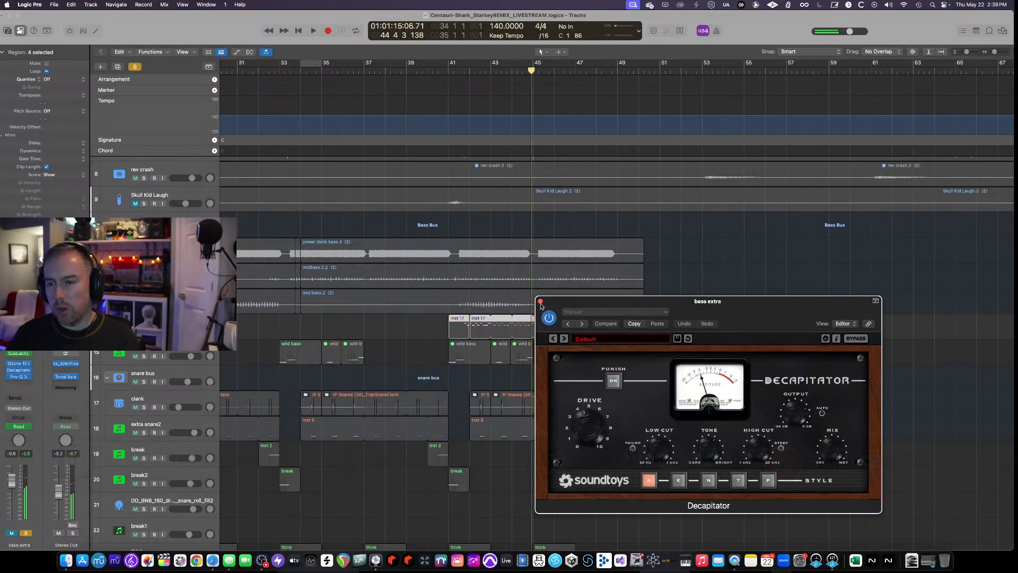
left_click(540, 302)
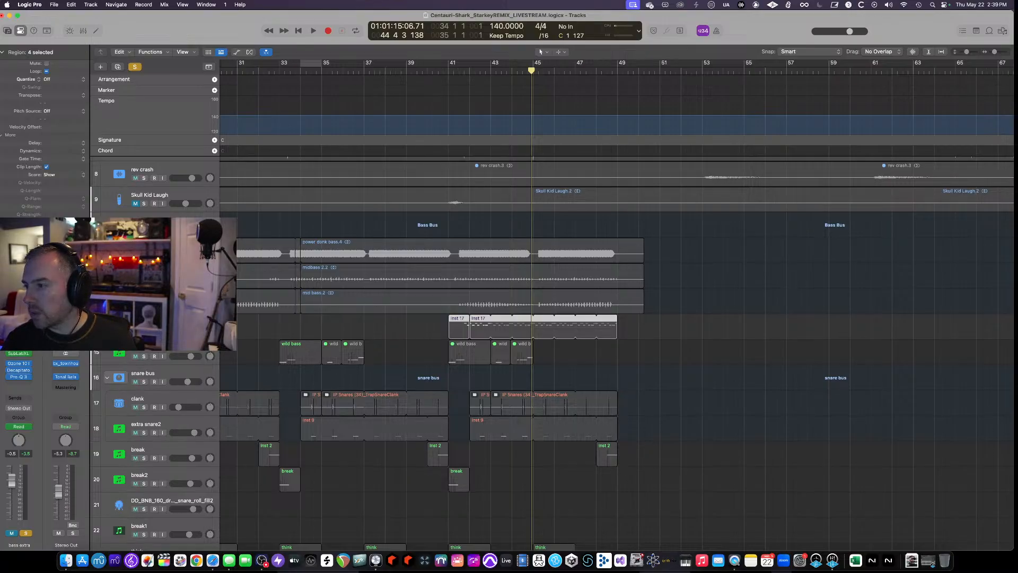
left_click(749, 319)
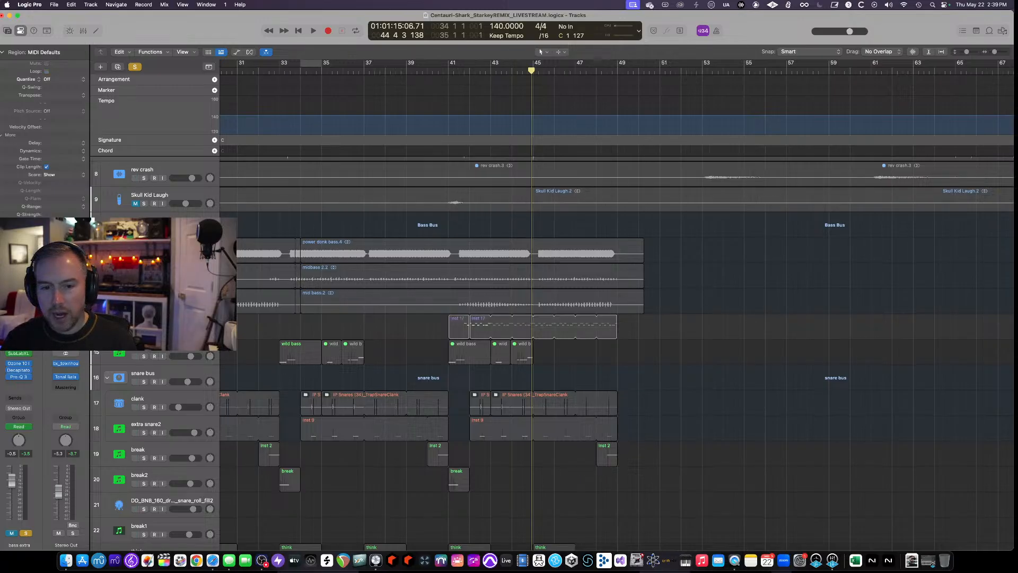
Unsolo the bass extra track and play the full mix from bar 45 to just past bar 49, viewing the lower tracks.
key("s")
key("space")
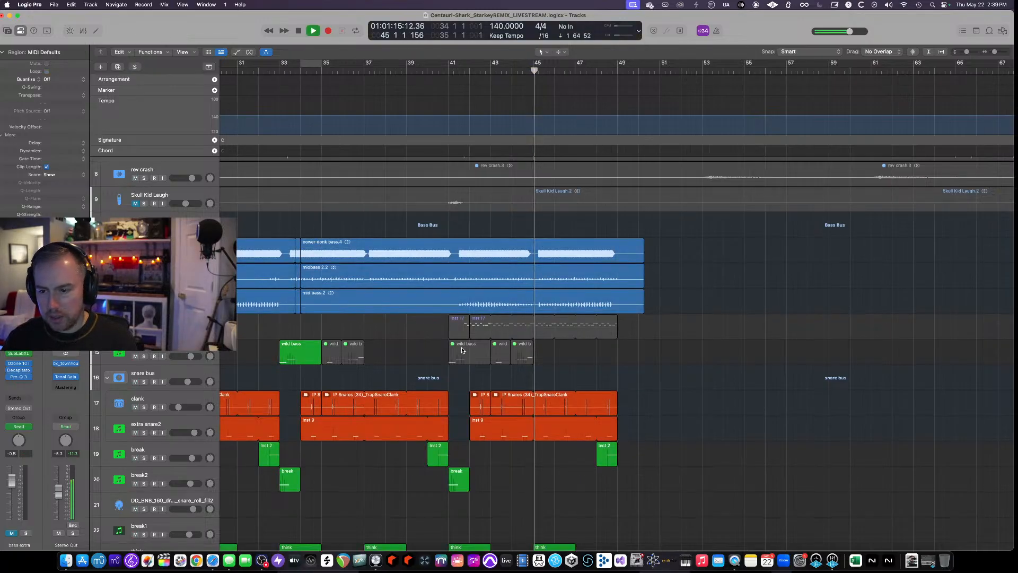
scroll(445, 340, "down", 4)
scroll(463, 351, "down", 12)
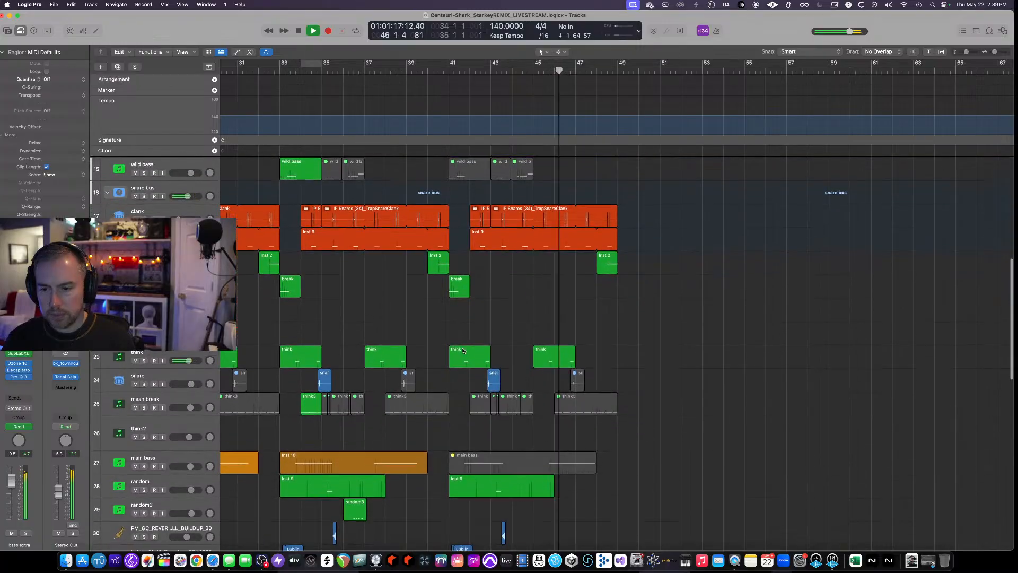
scroll(464, 351, "down", 5)
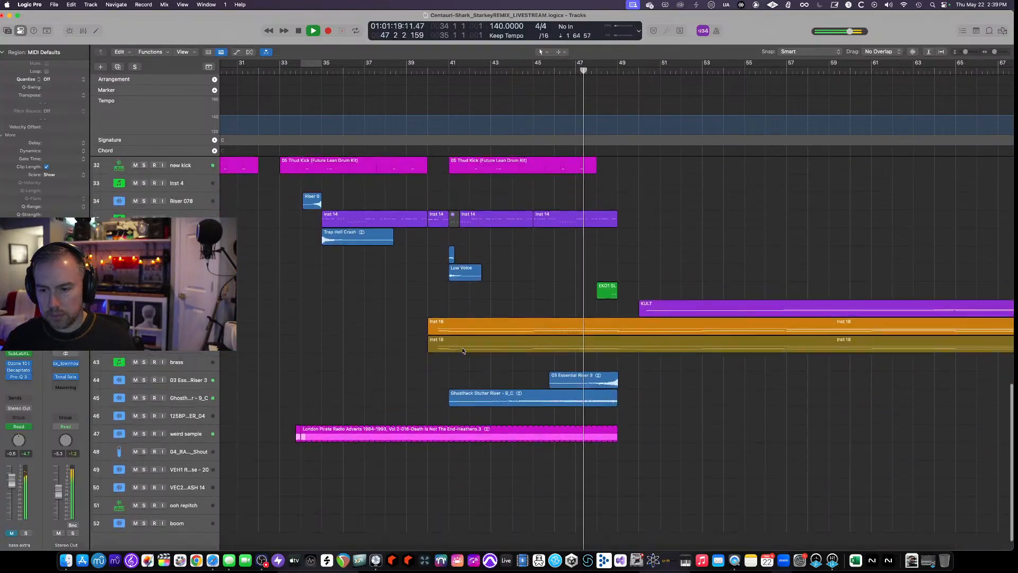
scroll(463, 350, "up", 4)
scroll(519, 415, "right", 5)
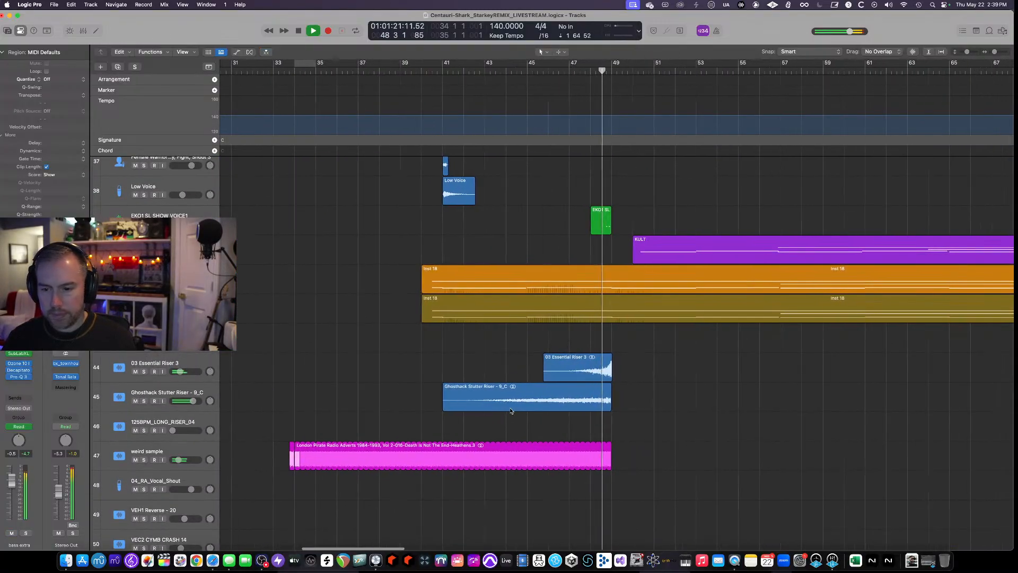
scroll(495, 407, "up", 2)
key("space")
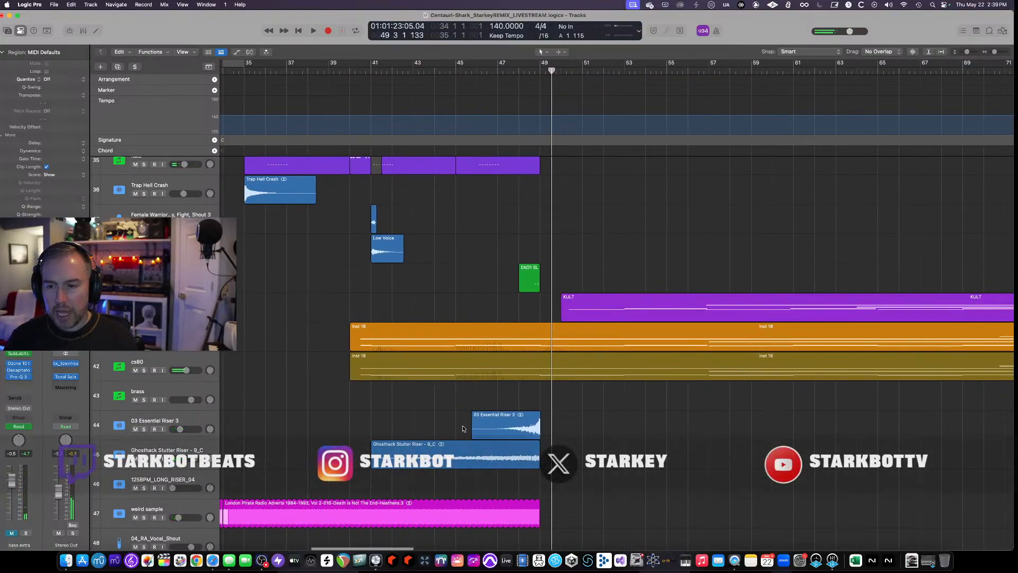
Check the Chase options in the project's MIDI settings and close the settings window.
scroll(542, 434, "down", 2)
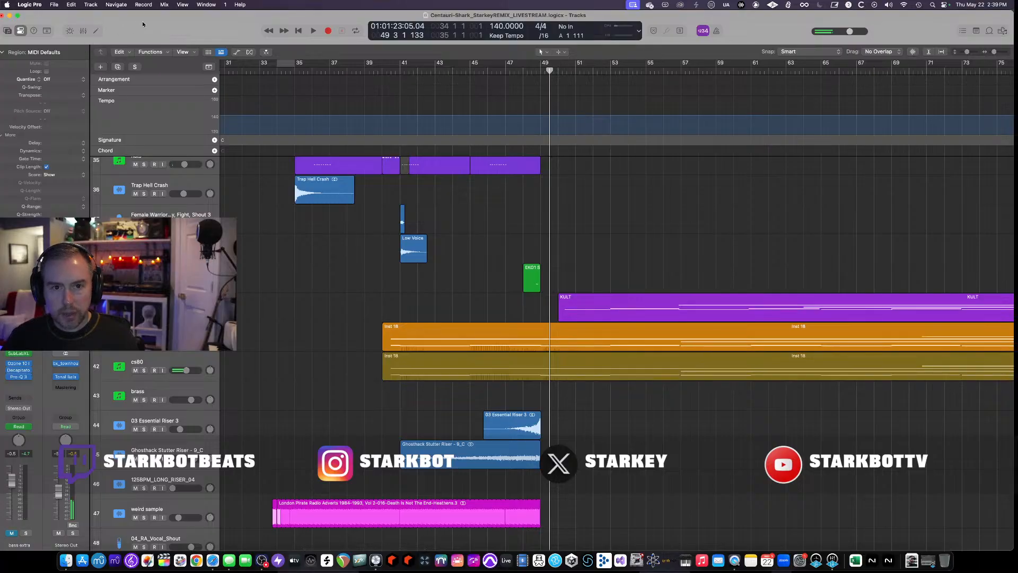
left_click(55, 4)
mouse_move(81, 142)
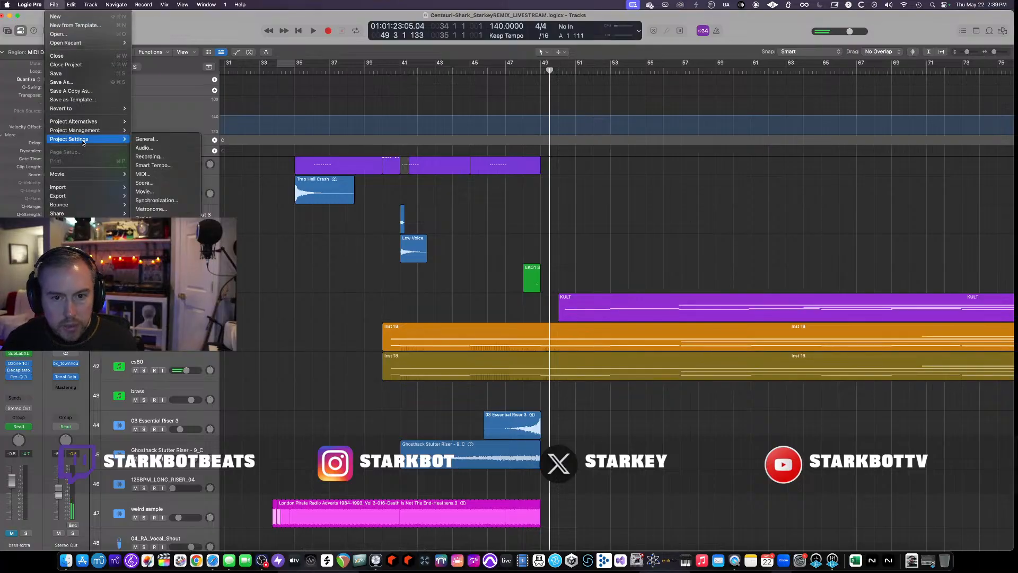
left_click(151, 174)
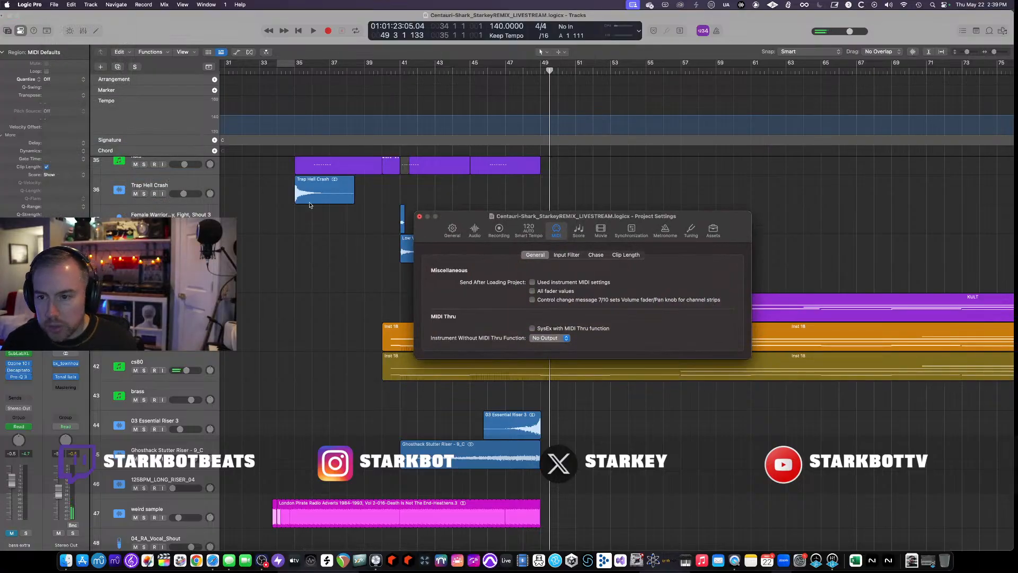
left_click(596, 254)
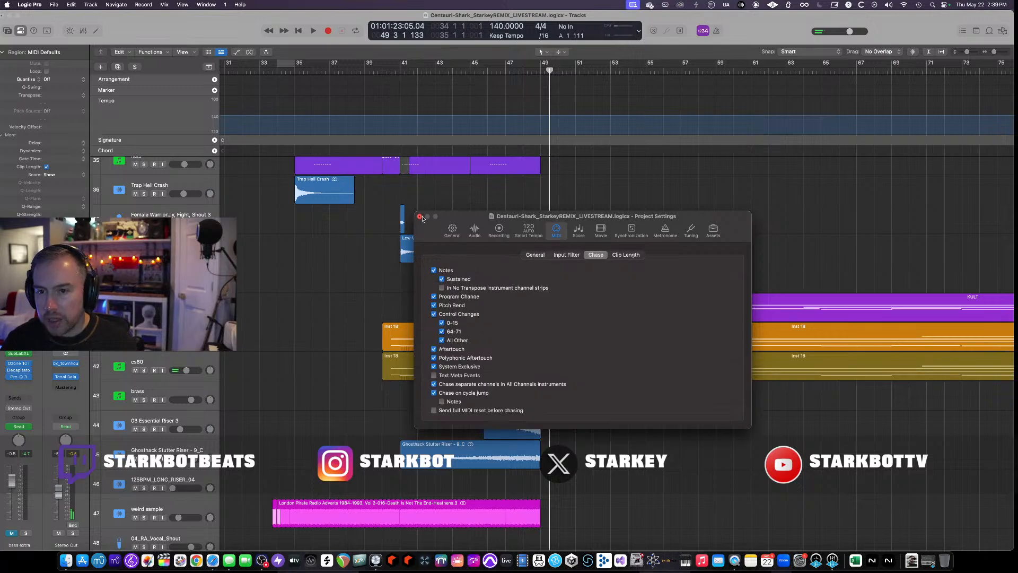
left_click(419, 216)
Select the KULT track whose region starts around bar 50 and solo it.
scroll(535, 155, "down", 2)
scroll(535, 154, "down", 1)
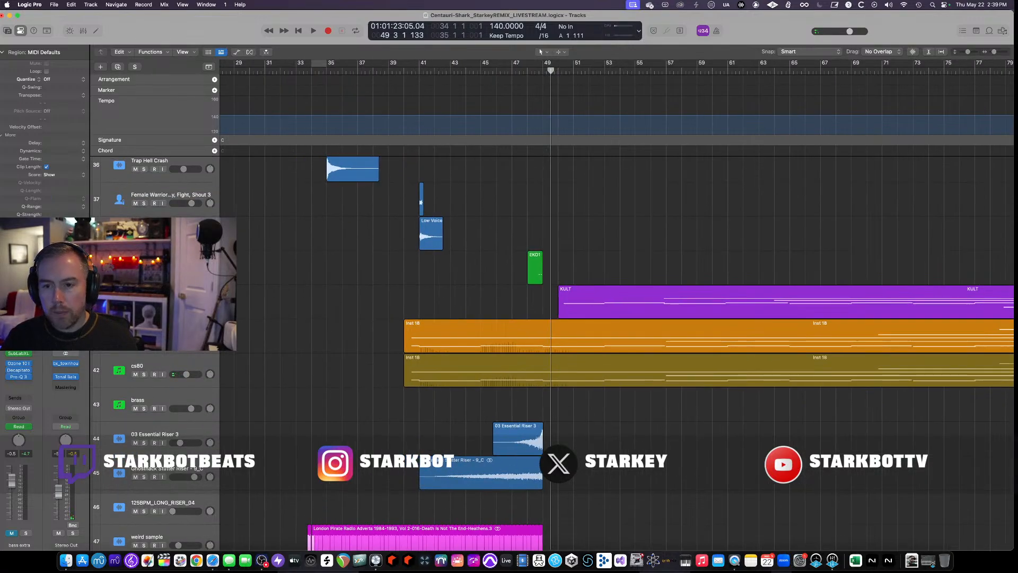
scroll(561, 291, "down", 1)
scroll(561, 291, "right", 3)
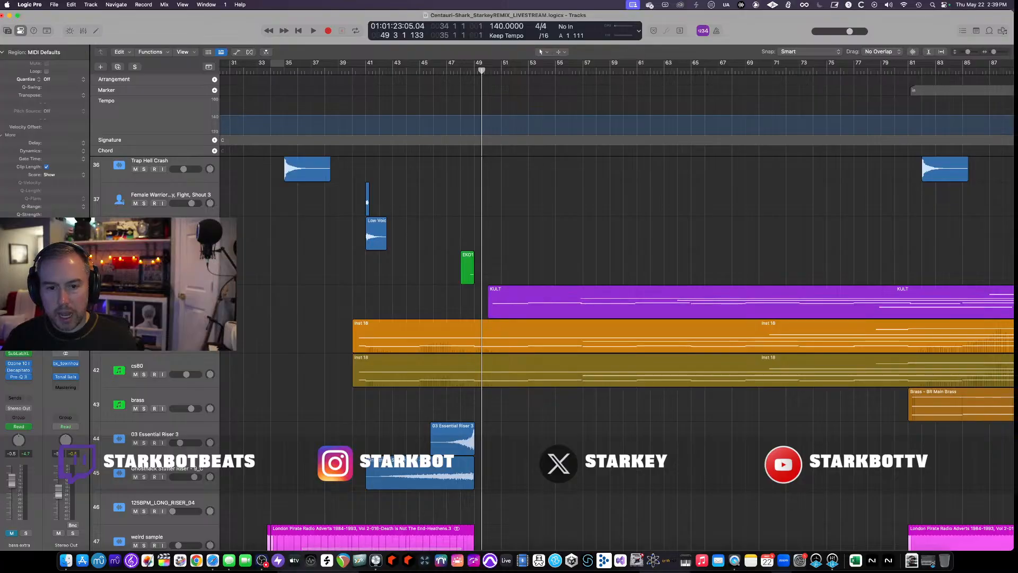
left_click(164, 297)
key("s")
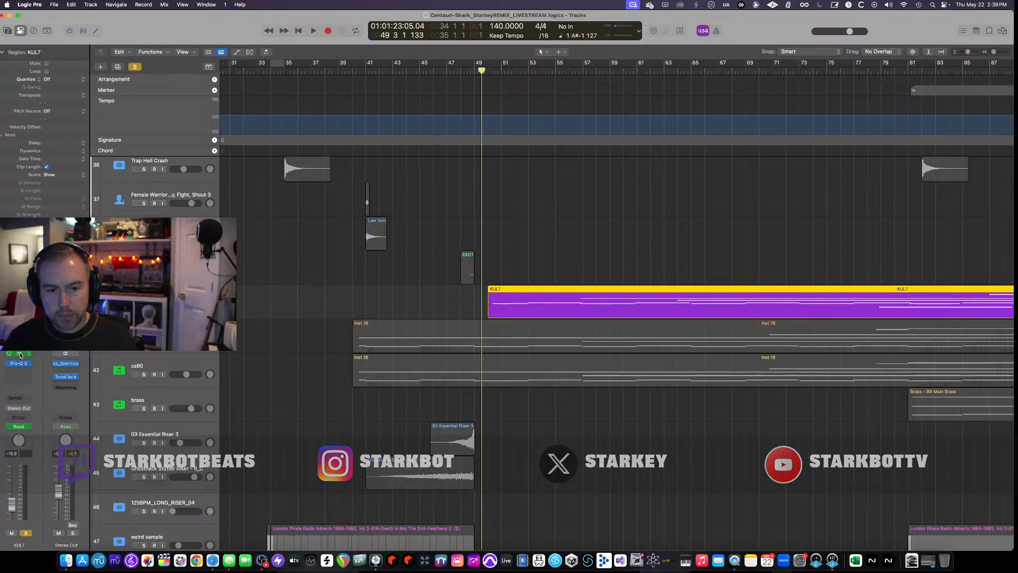
Open the Kult instrument on the KULT track and move its window aside to uncover more of the regions.
left_click(19, 353)
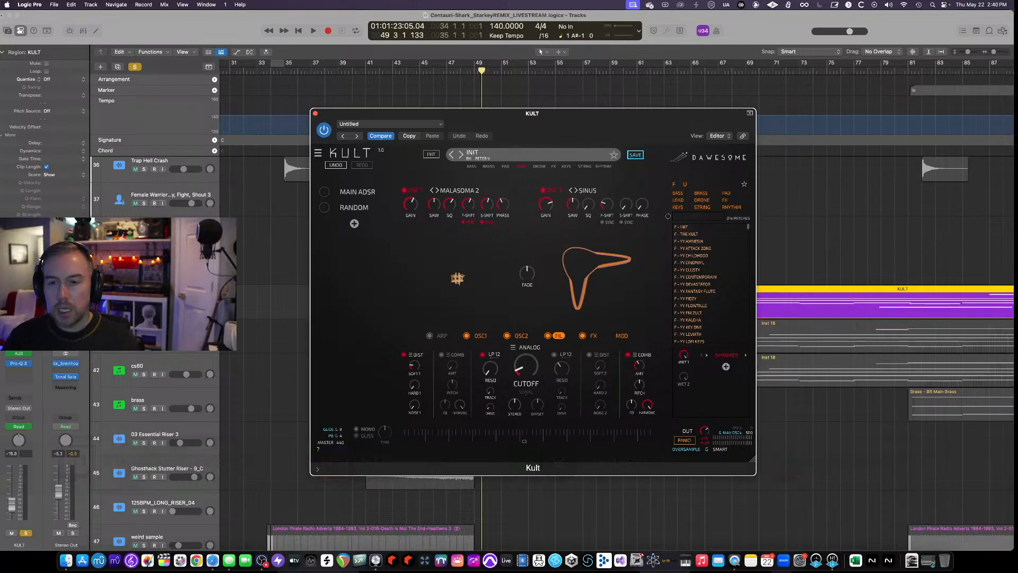
left_click_drag(609, 118, 418, 134)
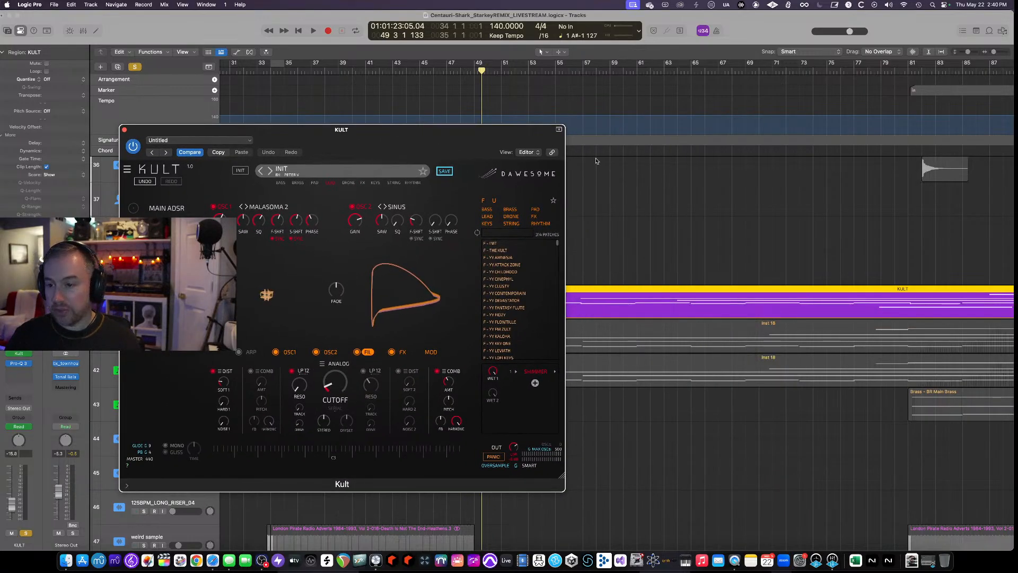
scroll(672, 179, "down", 3)
left_click_drag(481, 145, 462, 157)
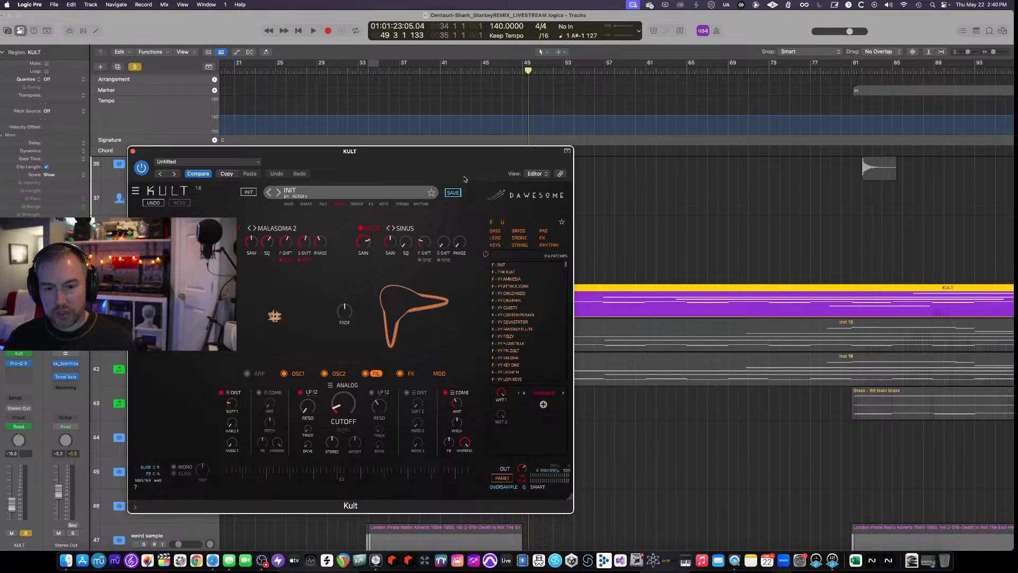
Switch to Safari, load dawesomemusic.com in a new tab and look through the home page.
left_click(212, 560)
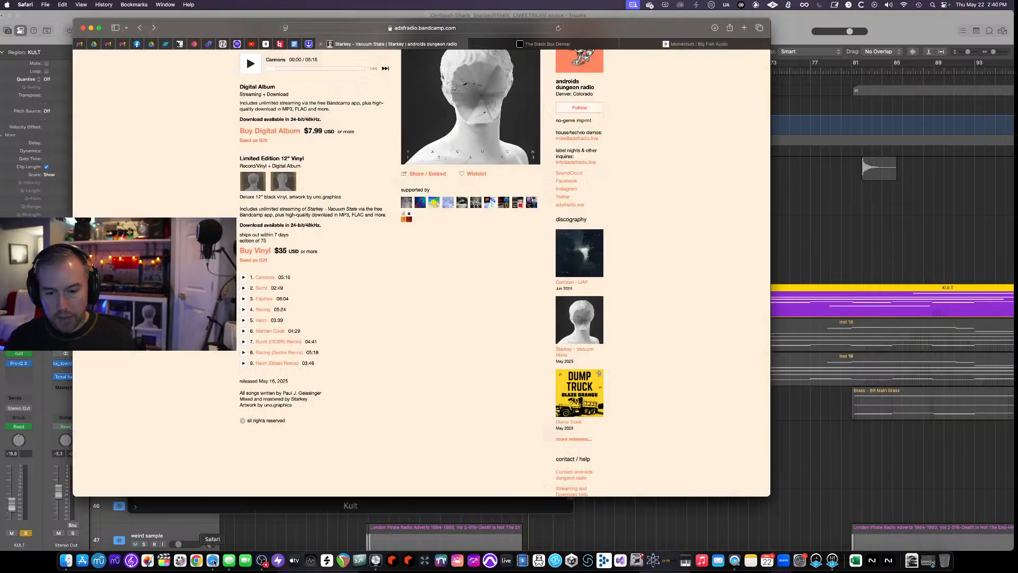
key("super+t")
type("da")
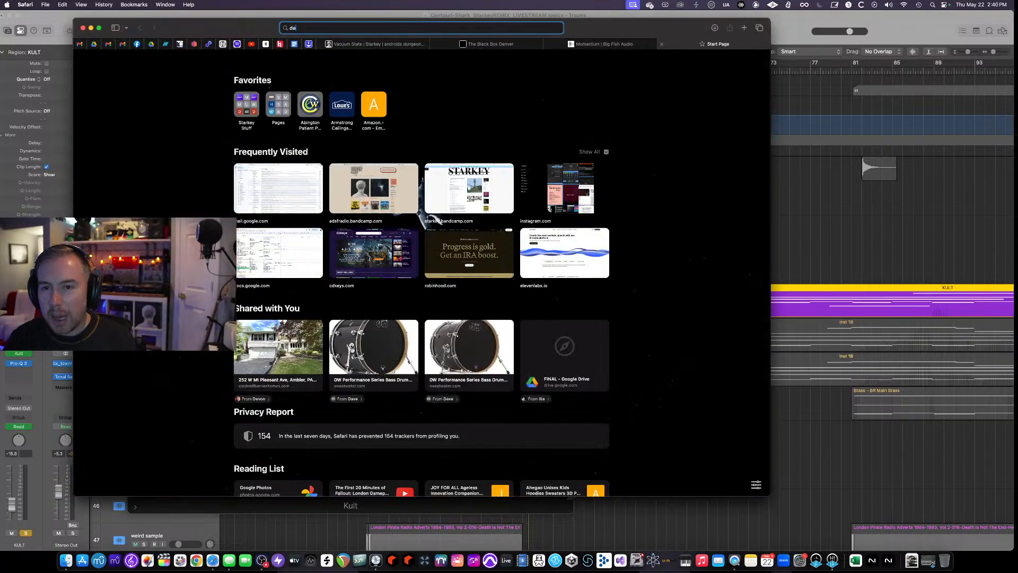
type("wesomemusic.com")
key("Return")
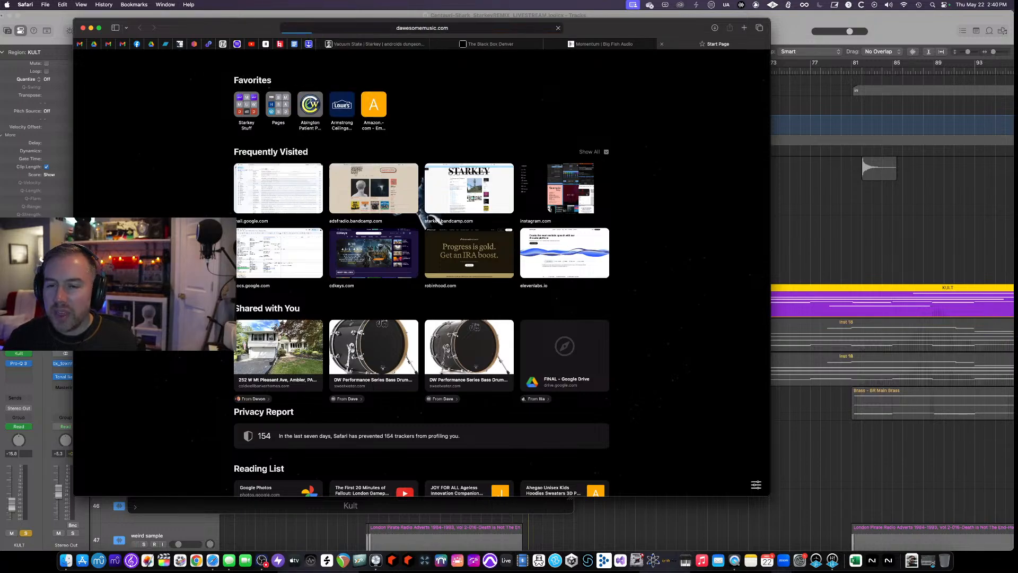
scroll(484, 278, "down", 10)
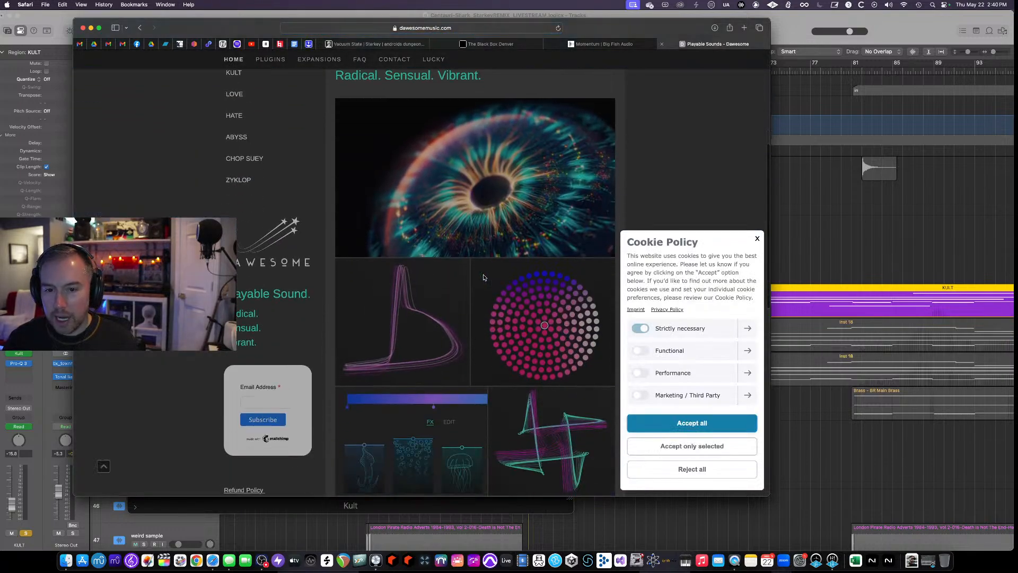
scroll(483, 278, "down", 8)
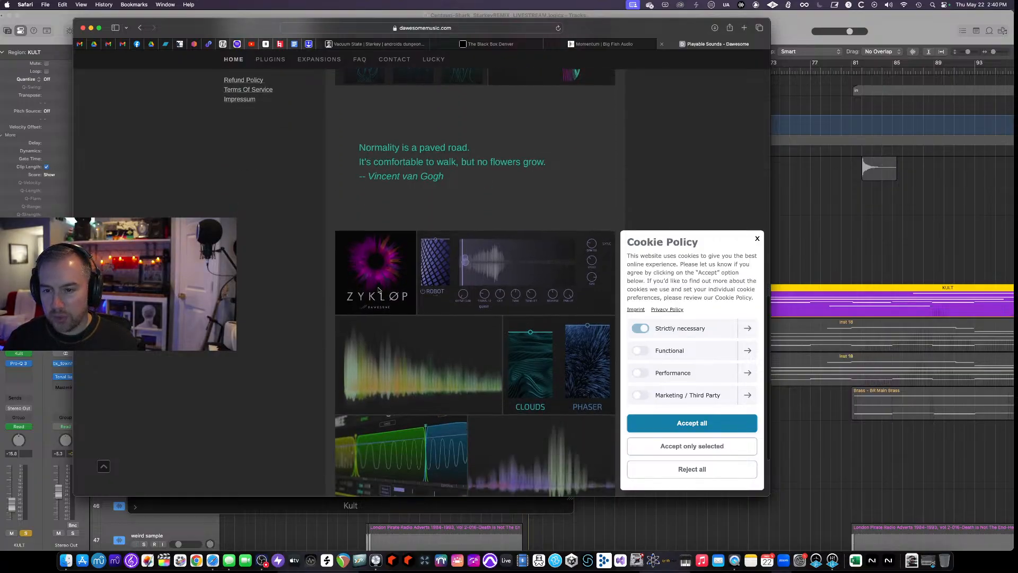
scroll(379, 290, "up", 15)
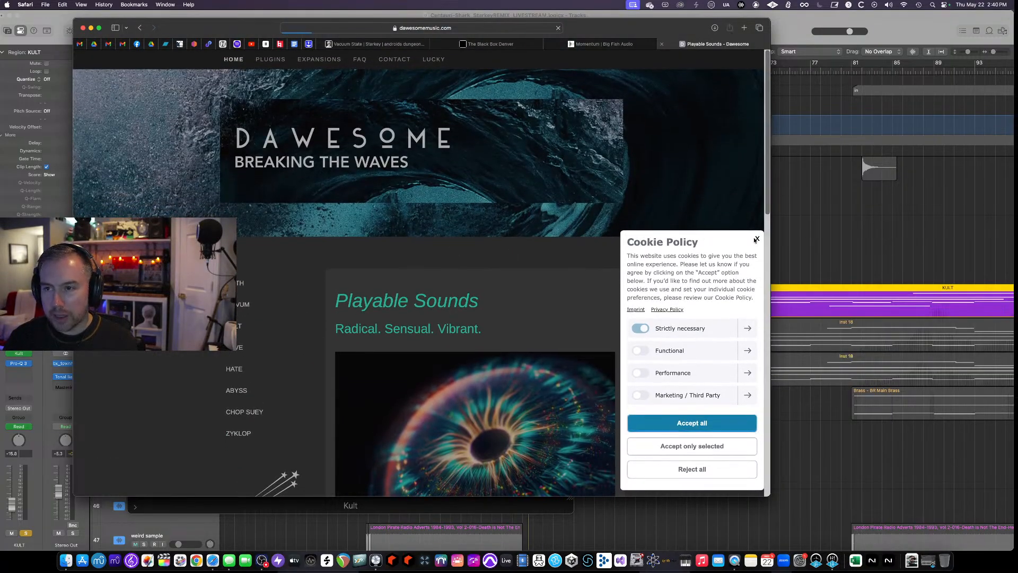
Dismiss the cookie notice and look through the page of the Zyklop plug-in down to its download options.
left_click(756, 240)
scroll(371, 318, "down", 3)
left_click(242, 352)
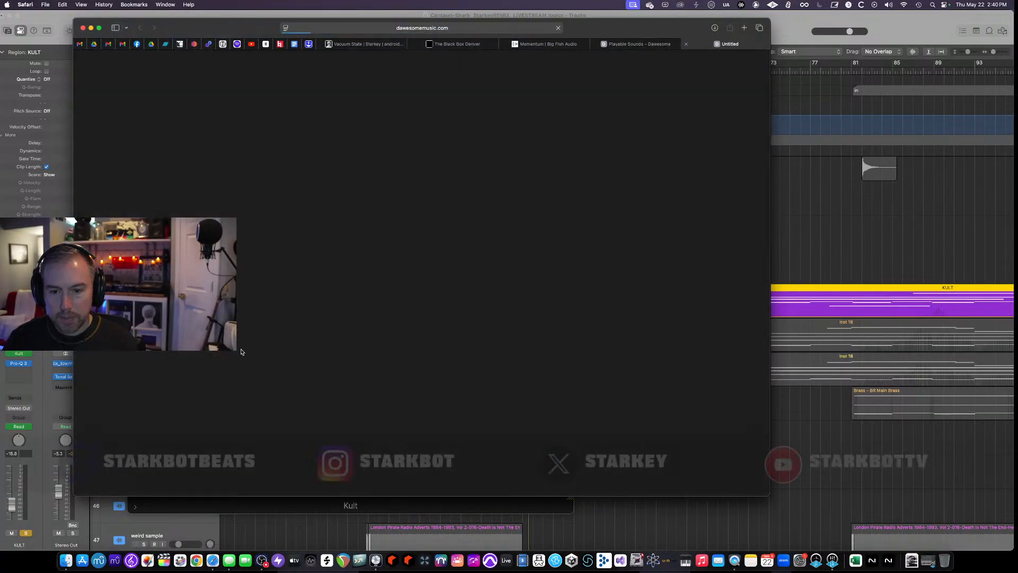
scroll(592, 244, "down", 5)
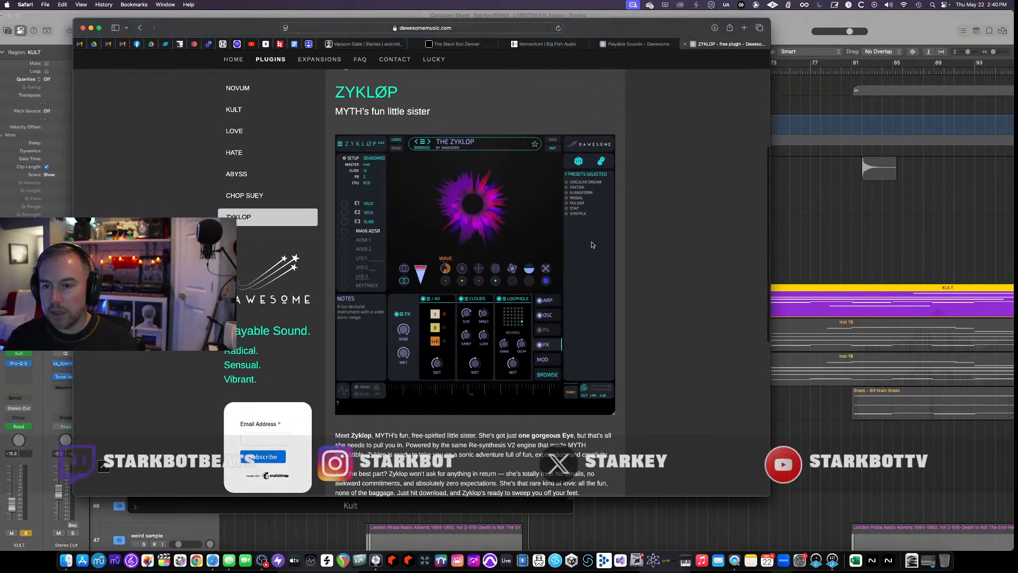
scroll(592, 245, "up", 1)
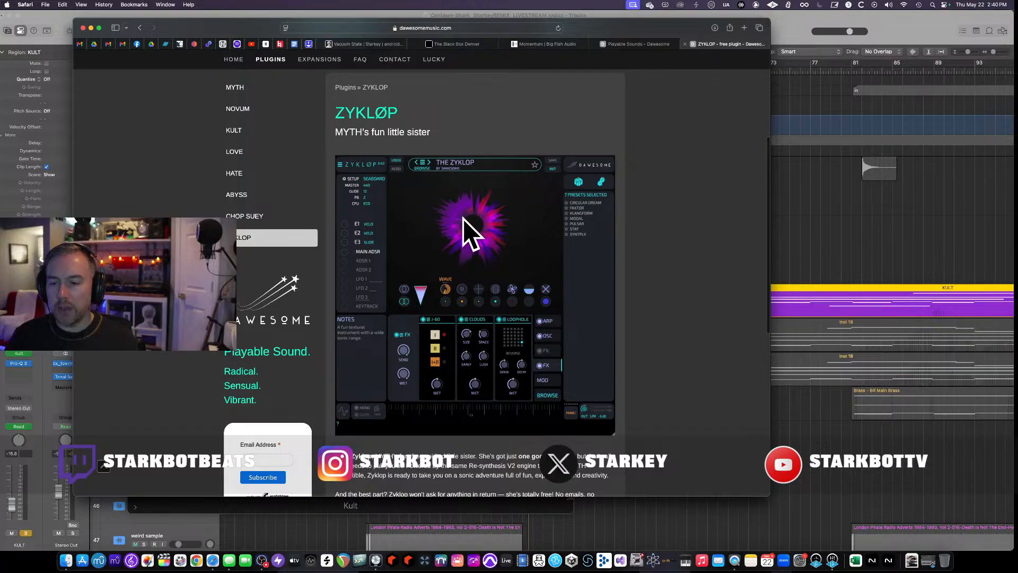
scroll(463, 254, "down", 1)
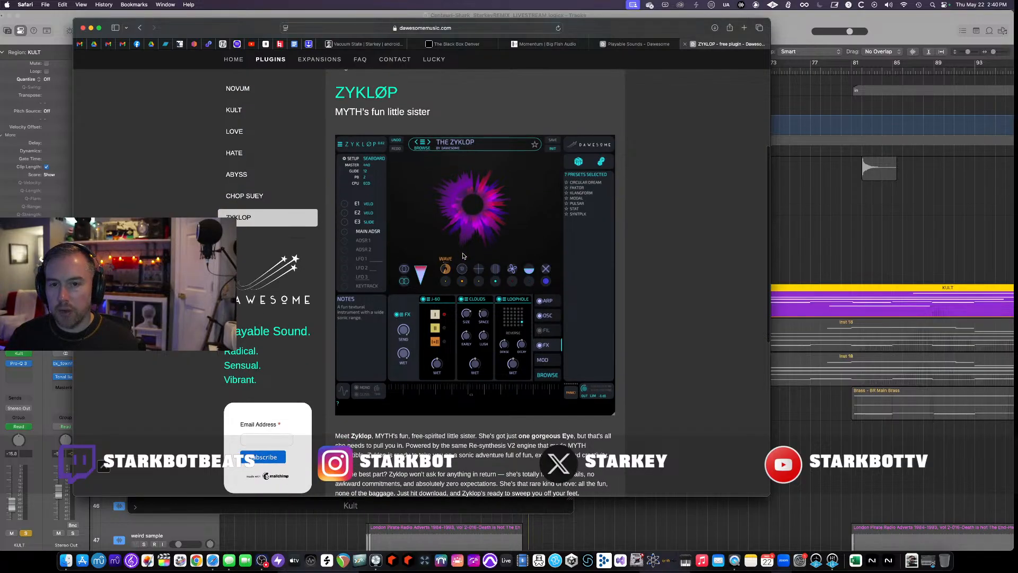
scroll(318, 201, "up", 3)
scroll(445, 234, "down", 10)
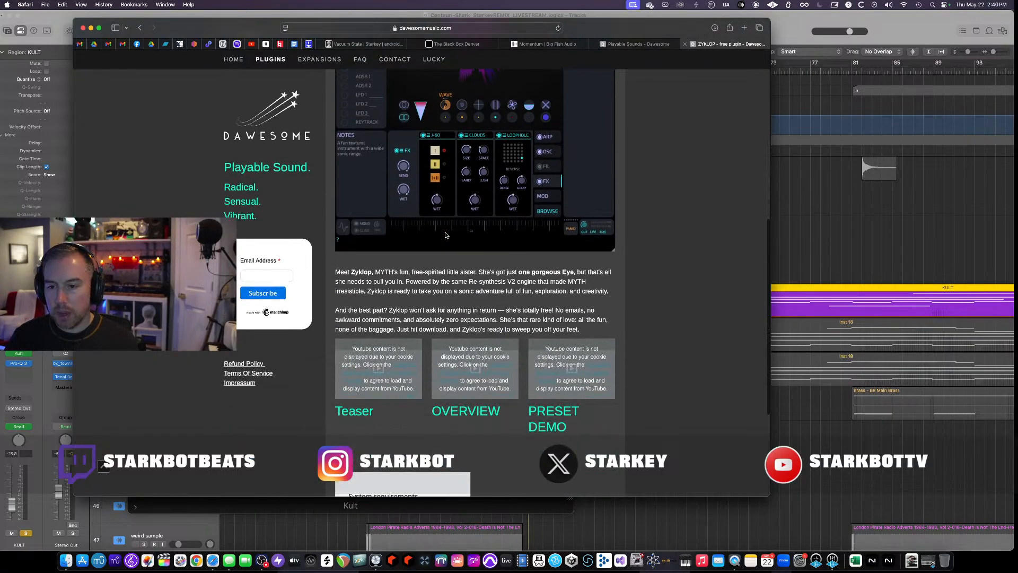
scroll(446, 234, "up", 10)
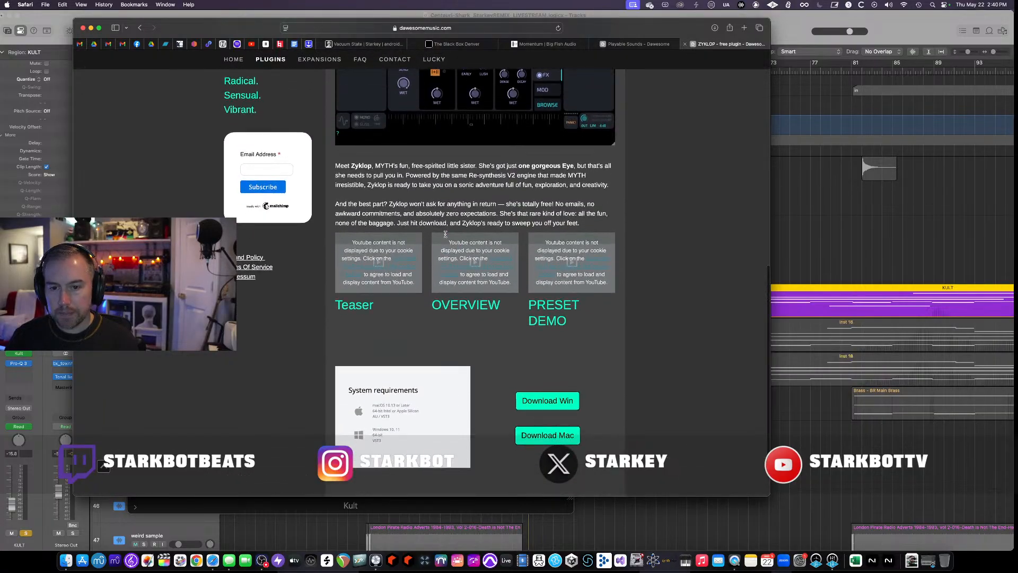
Look through the MYTH plug-in page and close its tab to return to the Dawesome home page.
left_click(238, 91)
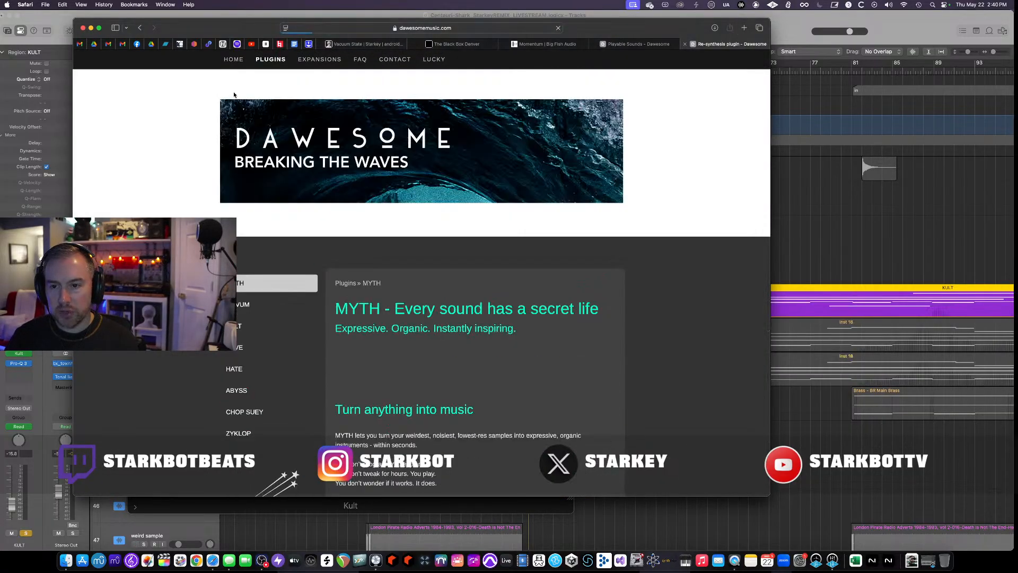
scroll(507, 266, "down", 5)
scroll(508, 266, "down", 5)
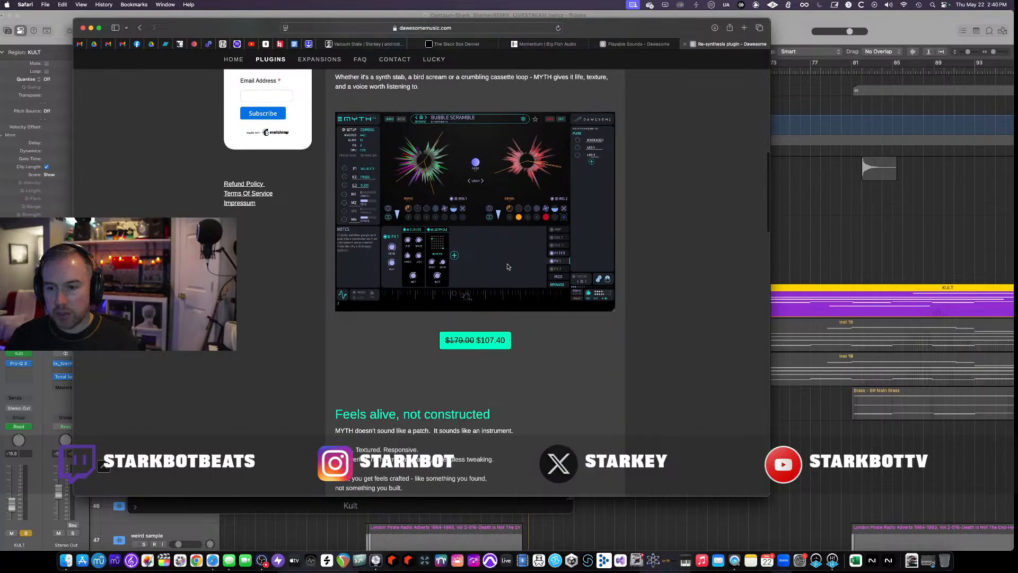
scroll(499, 371, "up", 8)
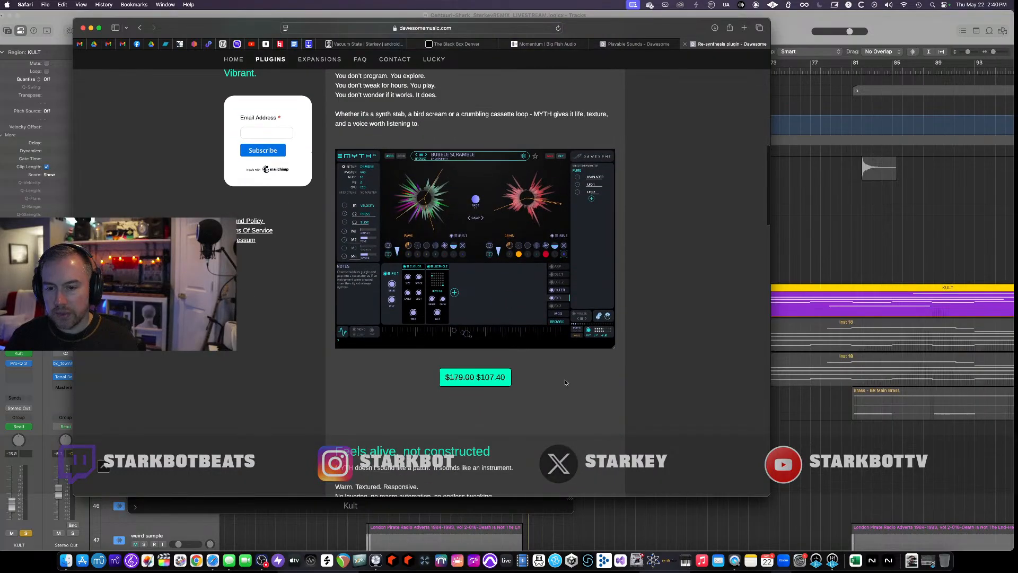
key("super+w")
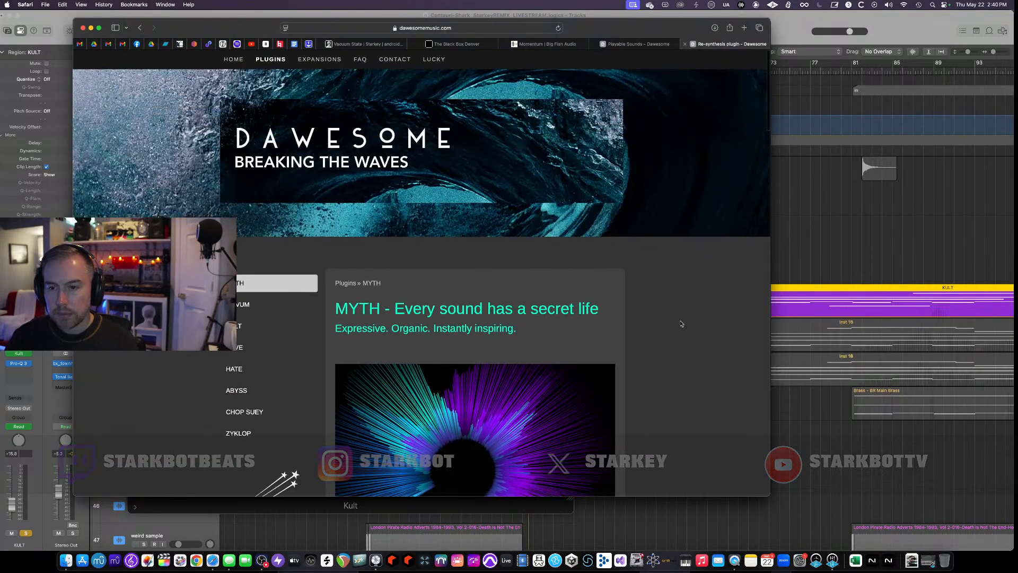
scroll(678, 333, "down", 2)
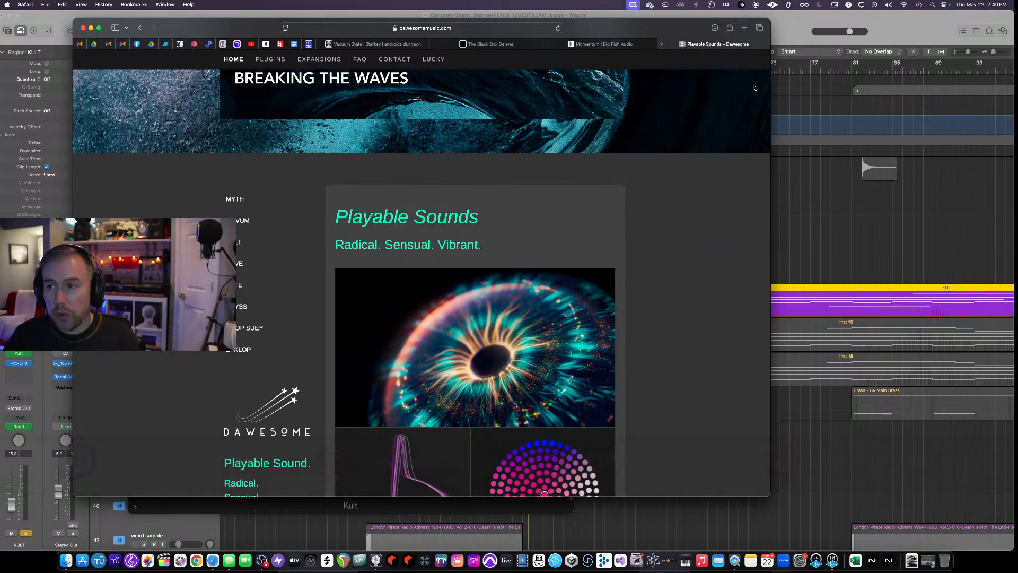
Switch back to Logic Pro and play the soloed KULT track with automation displayed, moving the Kult window around before closing it.
left_click(798, 24)
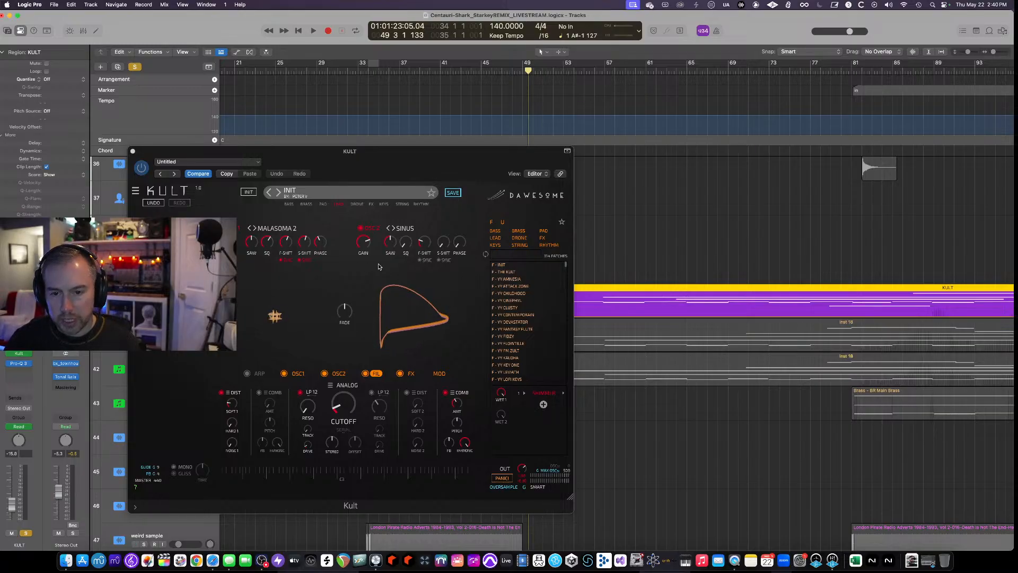
left_click_drag(185, 163, 581, 201)
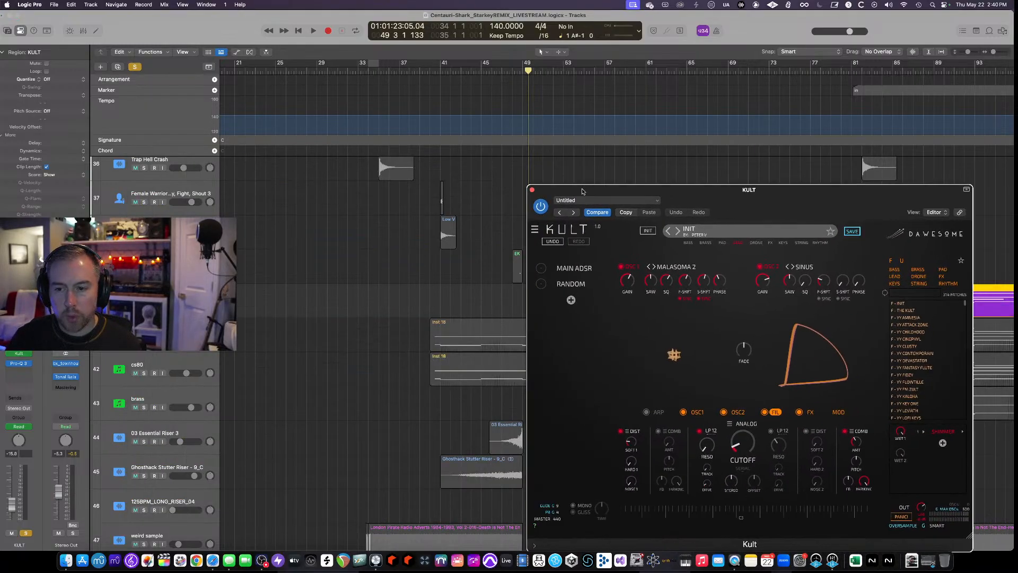
key("space")
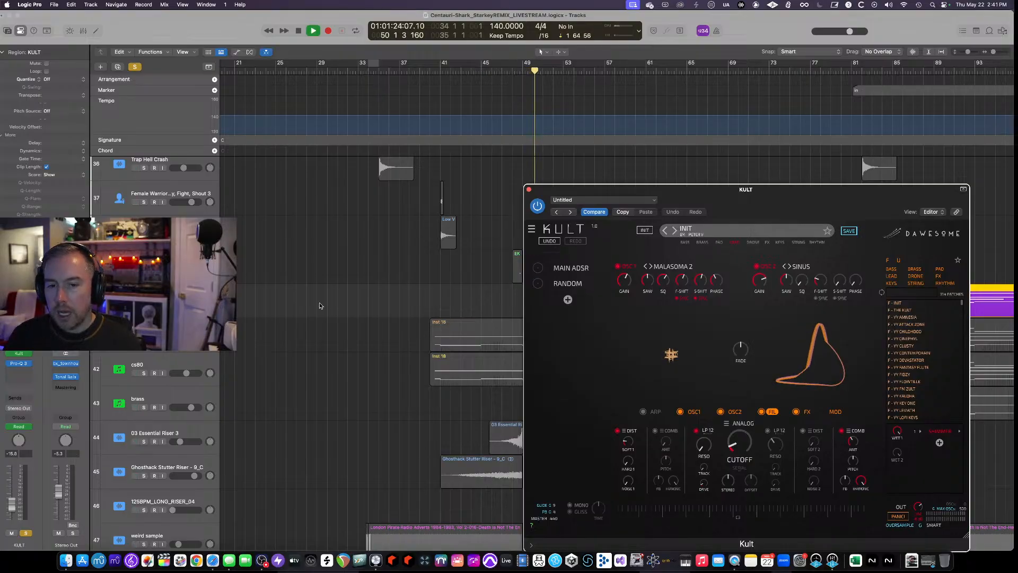
left_click_drag(561, 190, 131, 119)
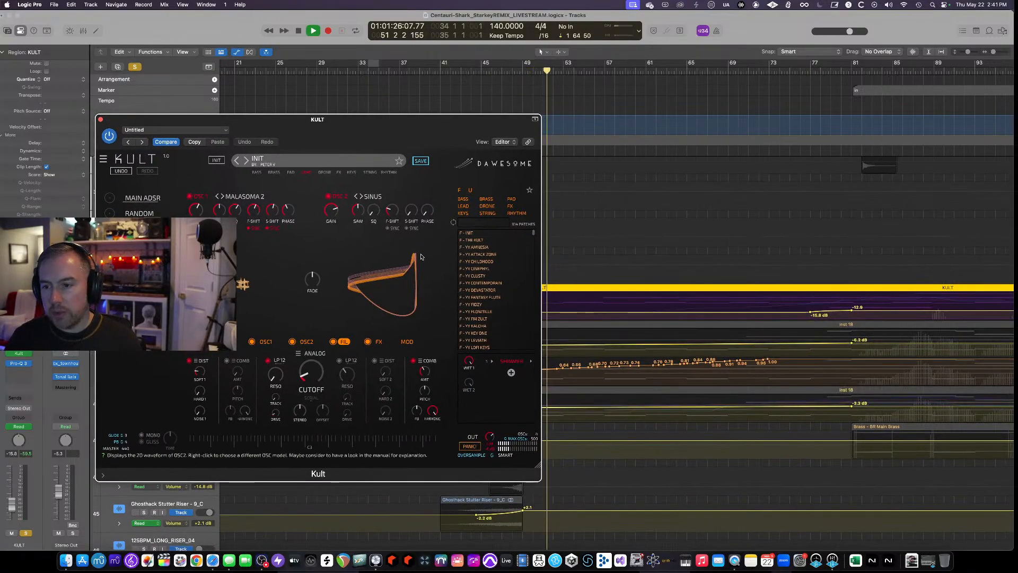
key("super+Left")
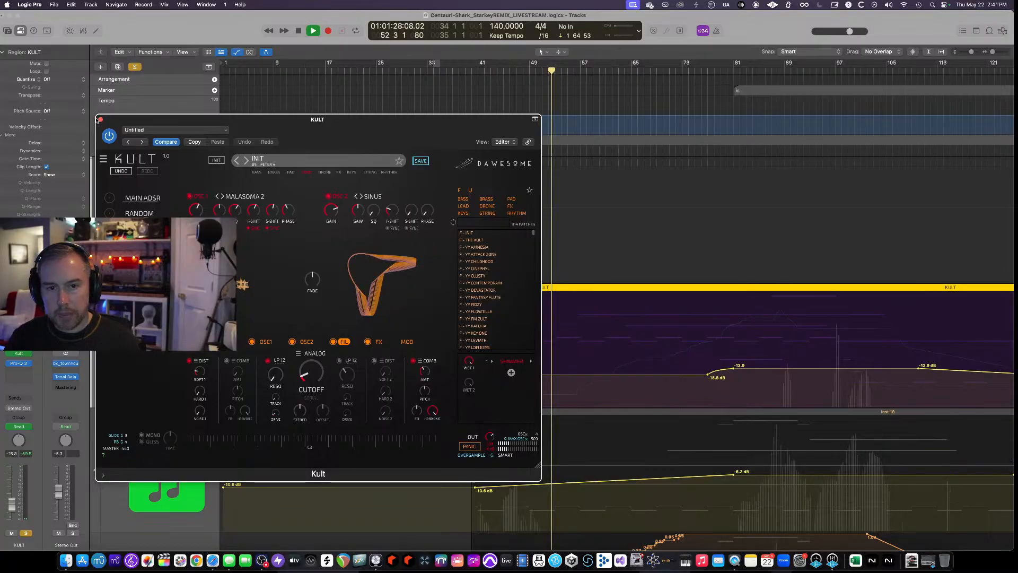
left_click(101, 119)
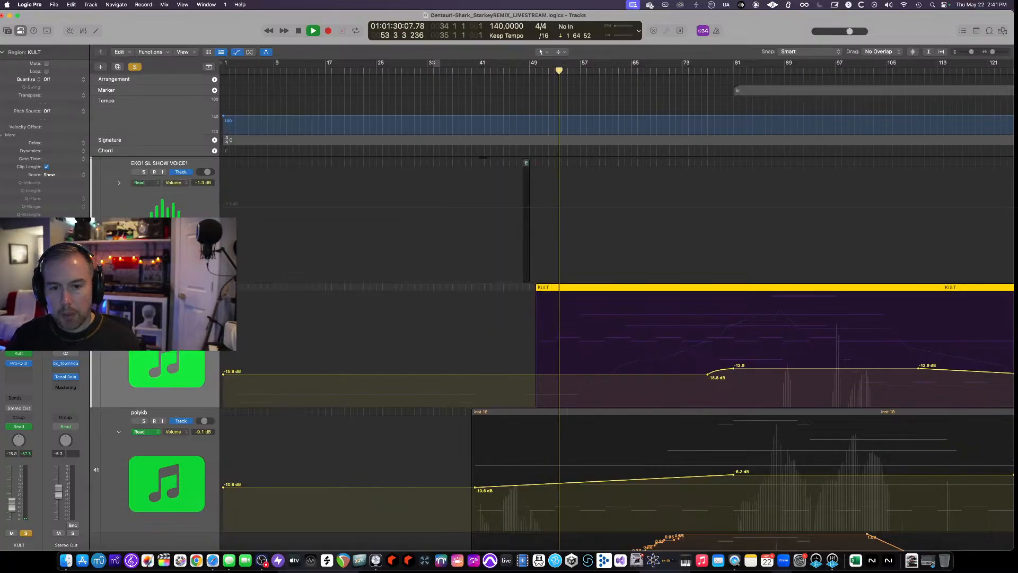
Reveal the KULT track's Cutoff automation lane and continue playback from about bar 61 with the whole region in view.
left_click(119, 307)
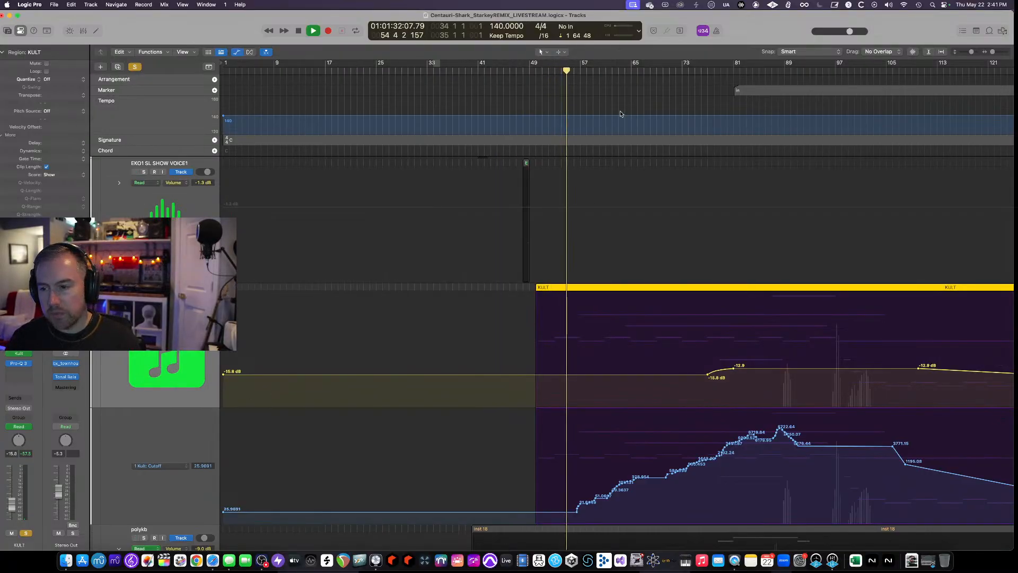
left_click(613, 75)
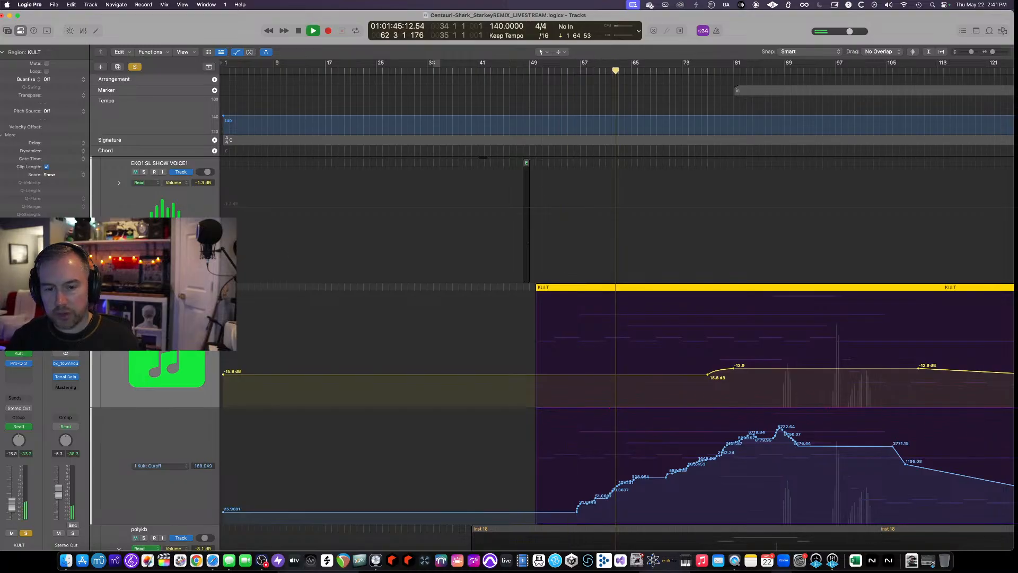
key("super+Left")
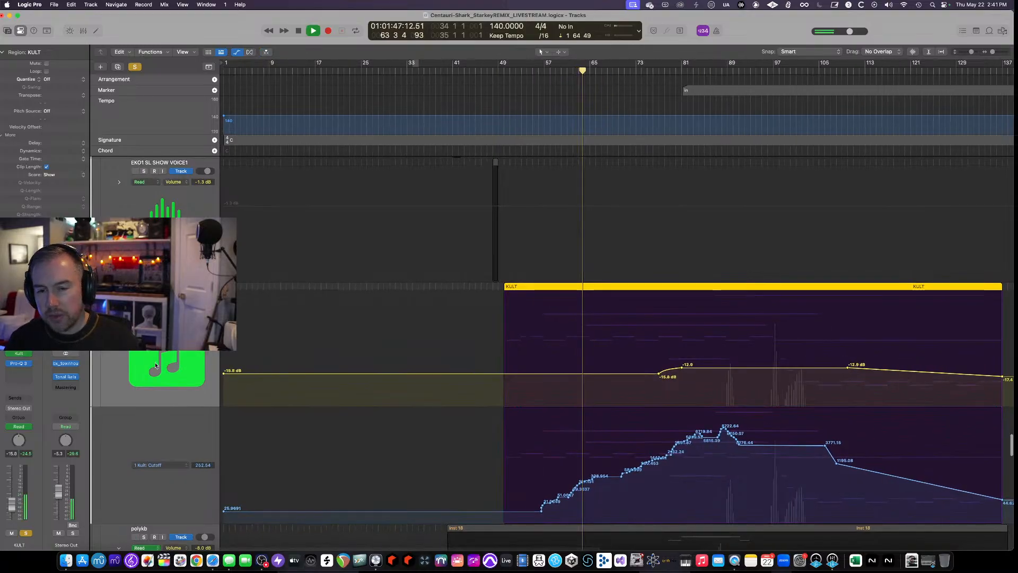
key("super+Left")
key("super+Up")
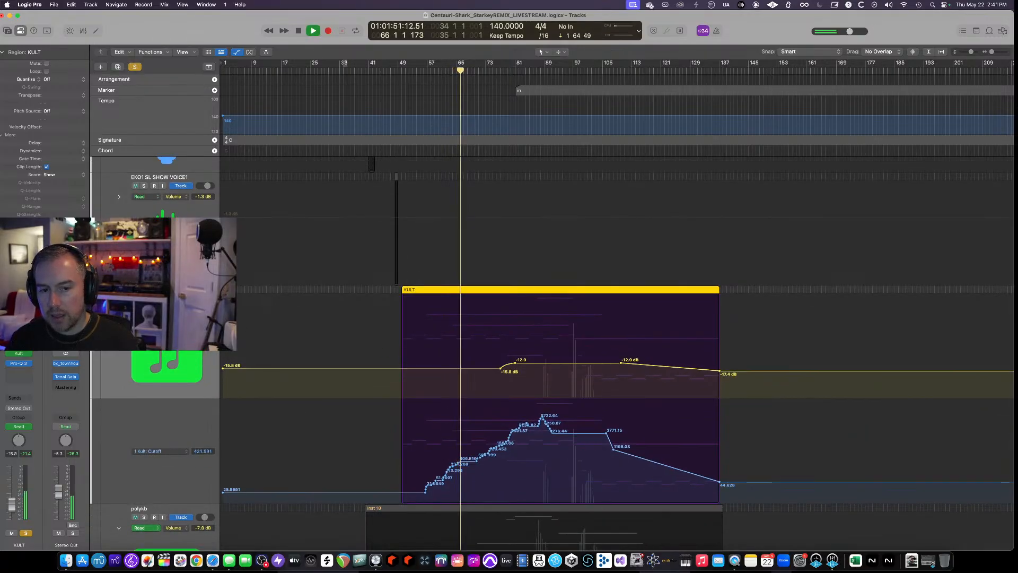
Open the Kult instrument during playback, display its OSC2 settings and close the window to view the automation lanes.
left_click(19, 354)
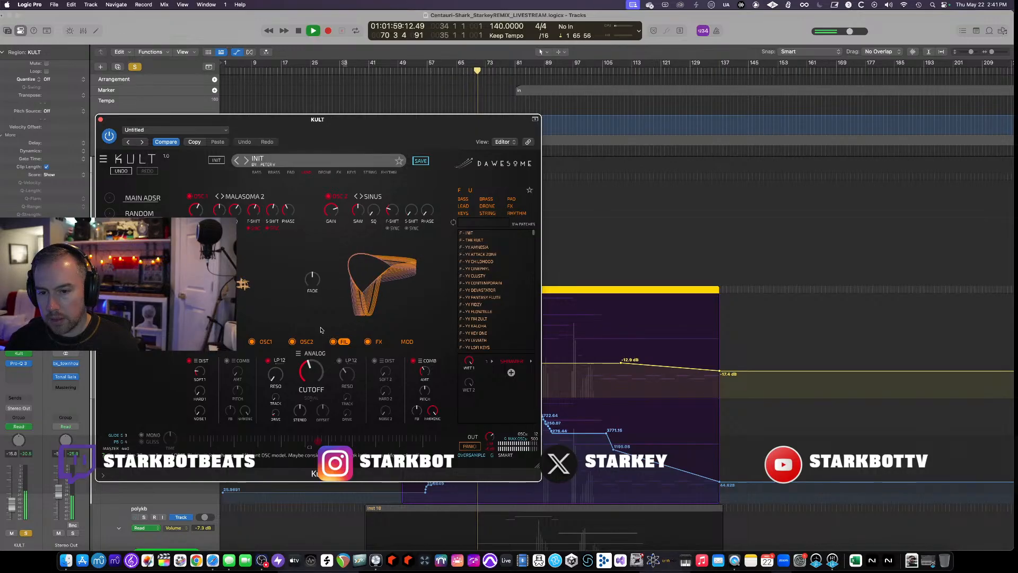
left_click(307, 342)
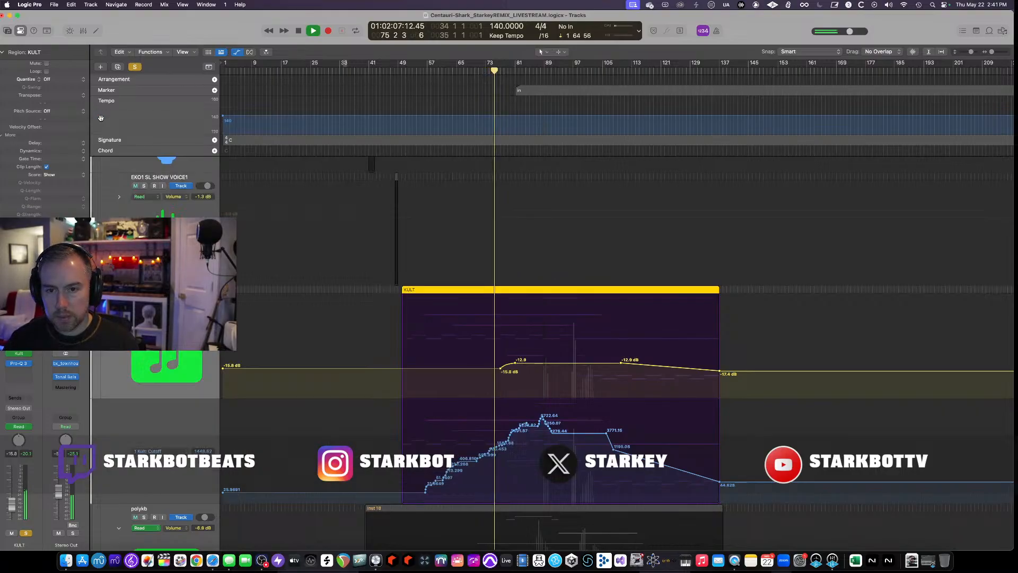
left_click(100, 119)
scroll(282, 197, "up", 4)
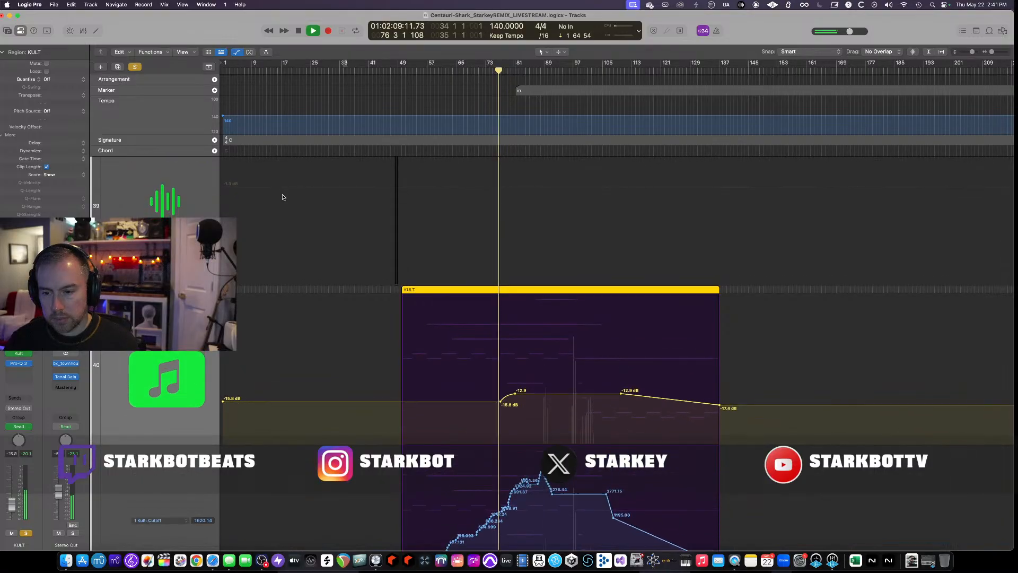
scroll(283, 197, "left", 3)
scroll(283, 197, "down", 1)
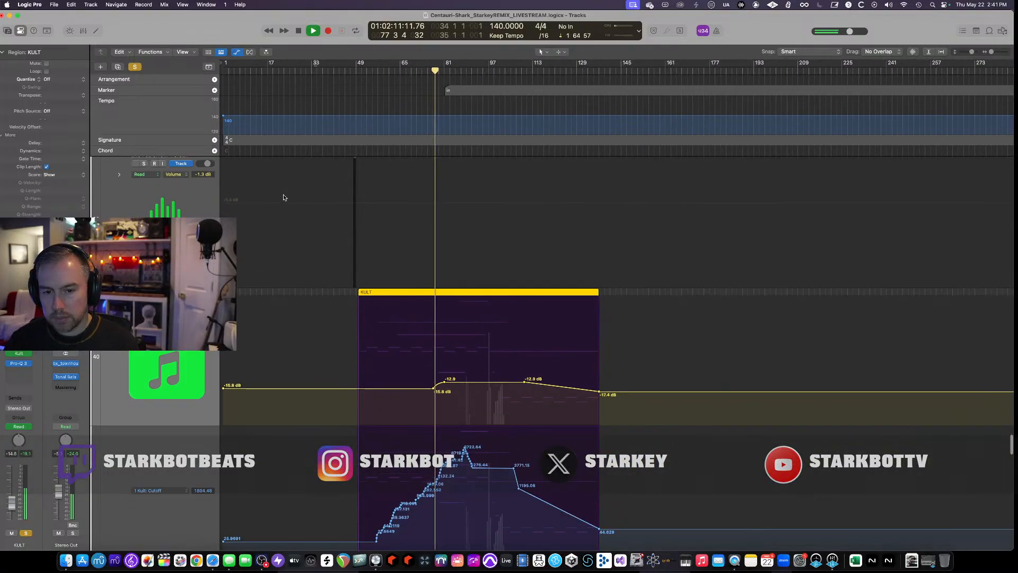
scroll(279, 218, "down", 3)
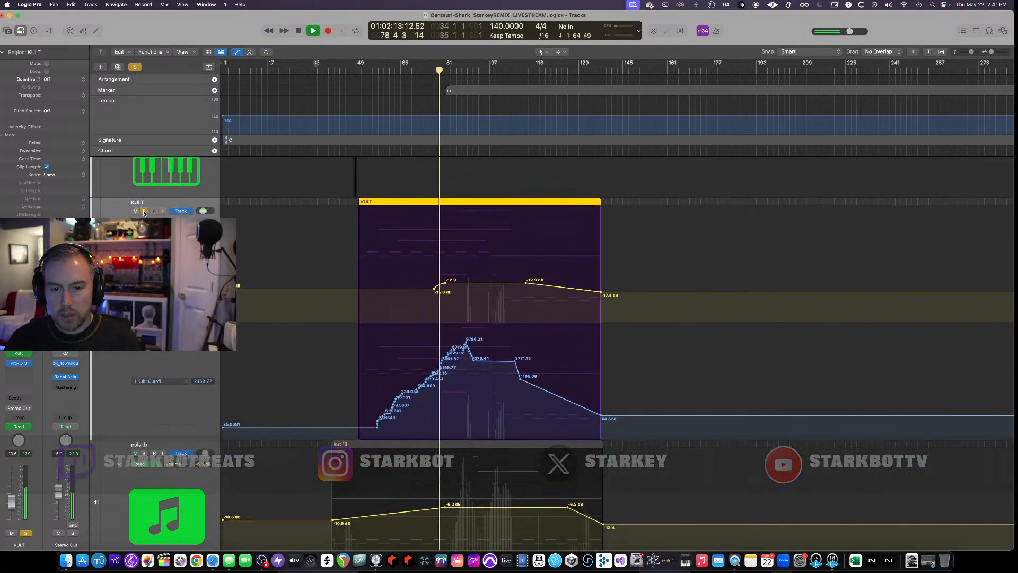
Reopen the Kult instrument, move its window clear of the track headers and close it again.
left_click(19, 353)
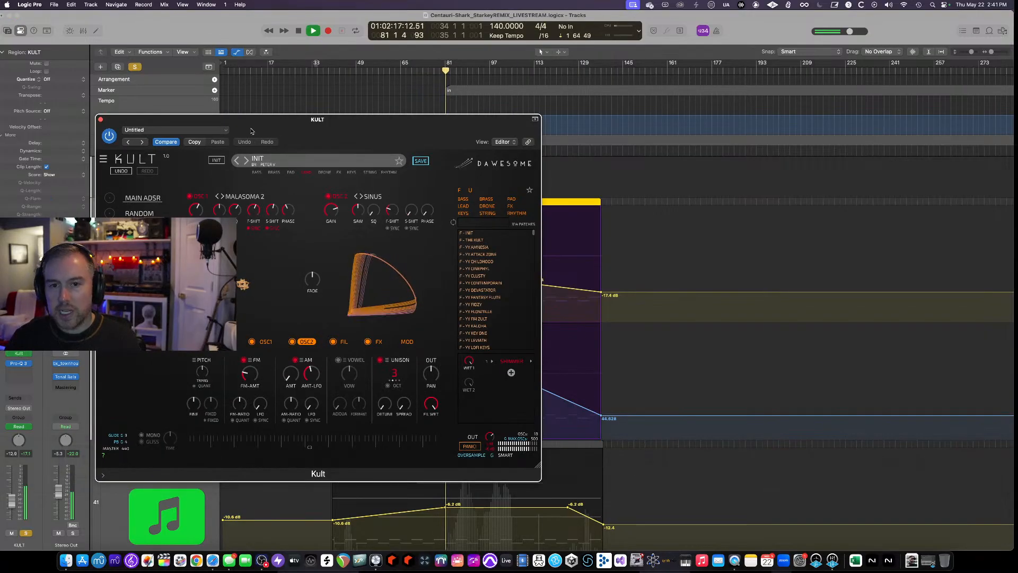
left_click_drag(253, 121, 457, 138)
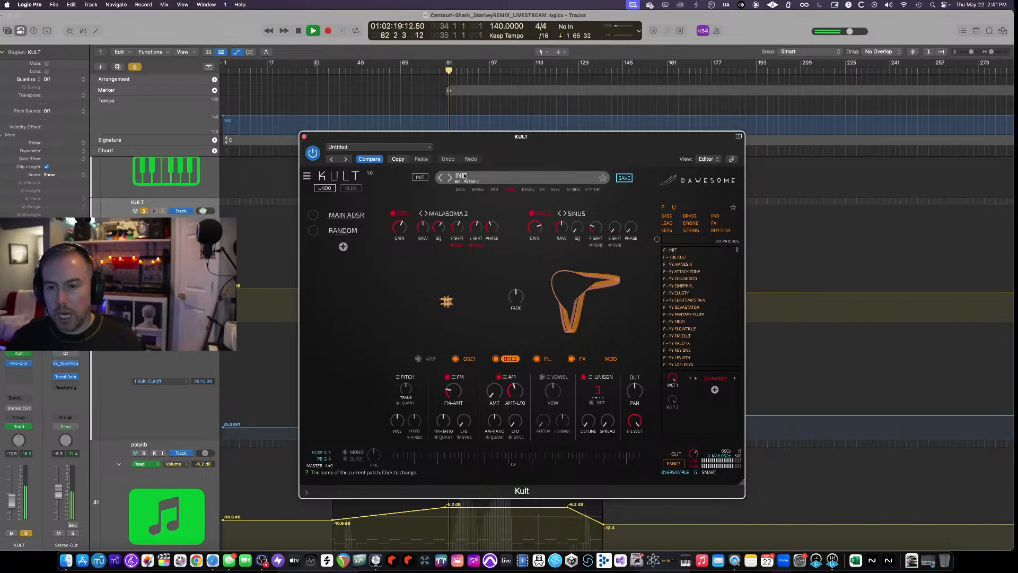
left_click_drag(358, 139, 472, 137)
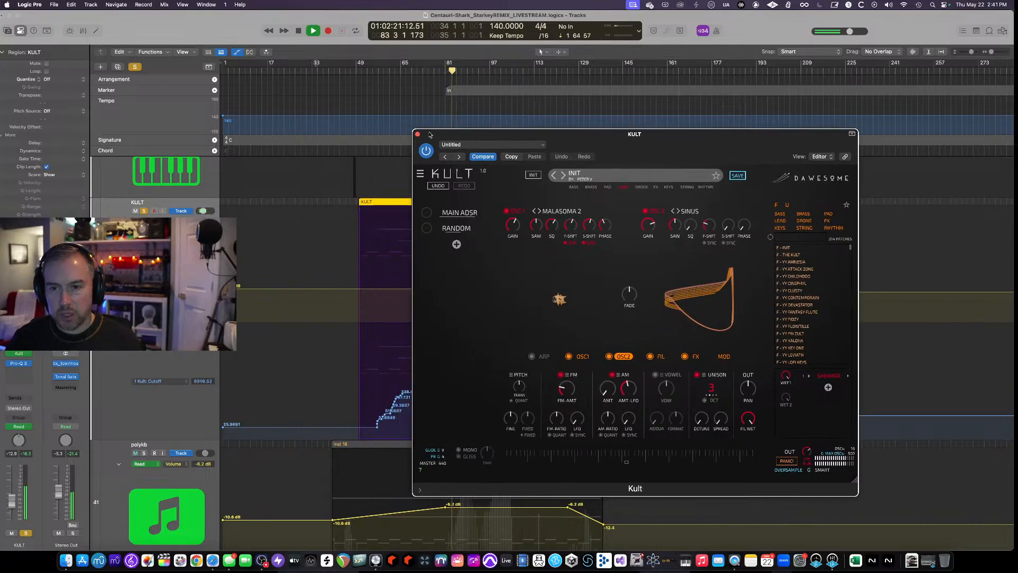
left_click(418, 133)
Stop playback, return the playhead to bar 49 and collapse the KULT track's automation lanes.
scroll(310, 223, "up", 3)
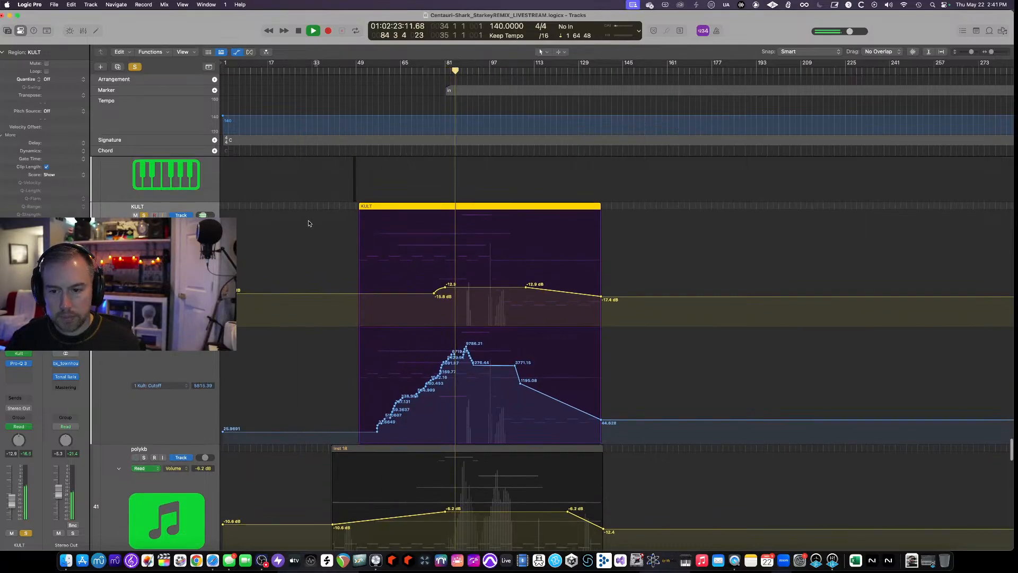
scroll(309, 224, "down", 2)
key("space")
left_click(373, 70)
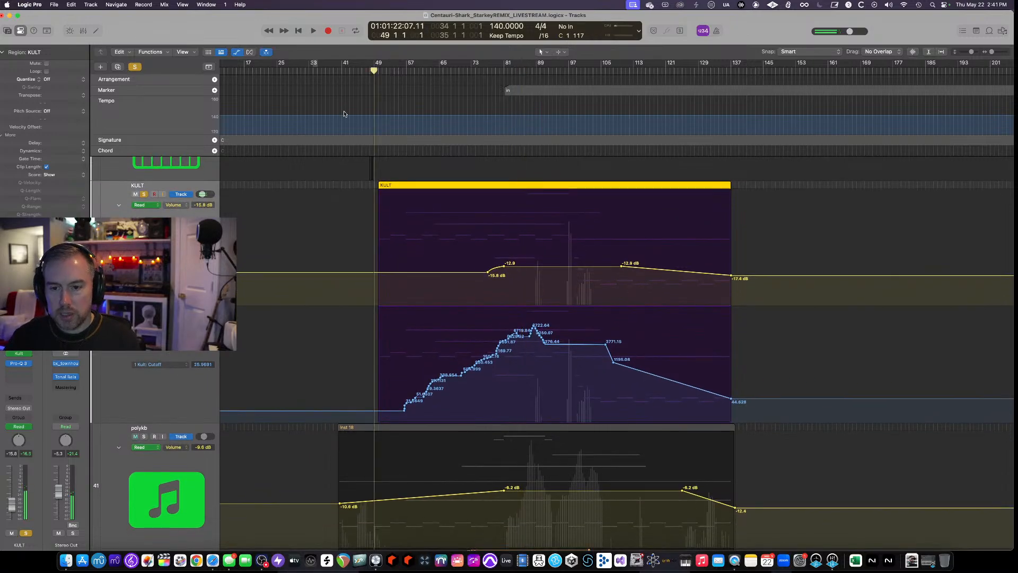
left_click(118, 205)
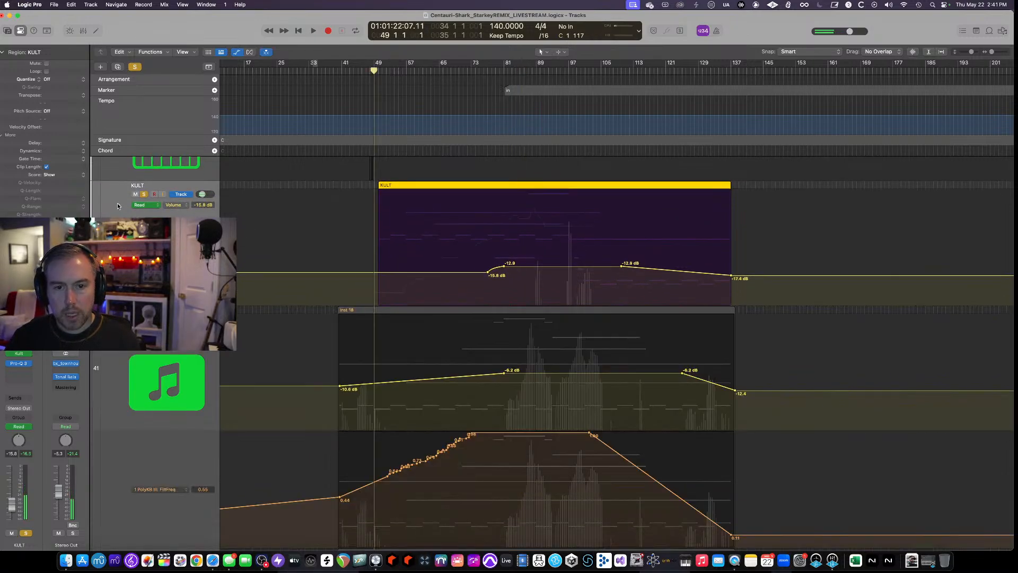
Select and solo the polykb track and turn off solo on the KULT track.
left_click(146, 310)
left_click(143, 319)
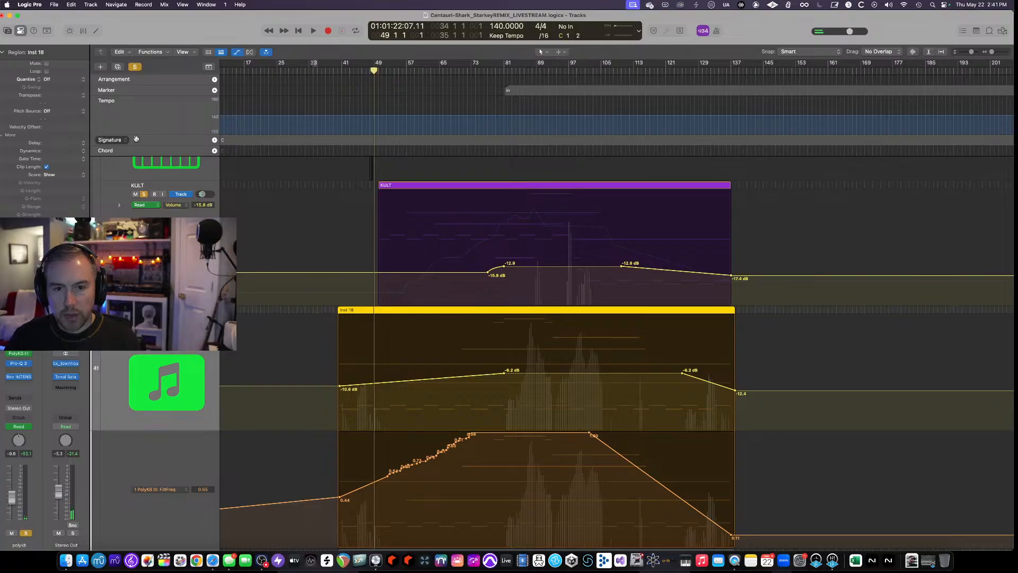
left_click(142, 194)
scroll(303, 294, "down", 5)
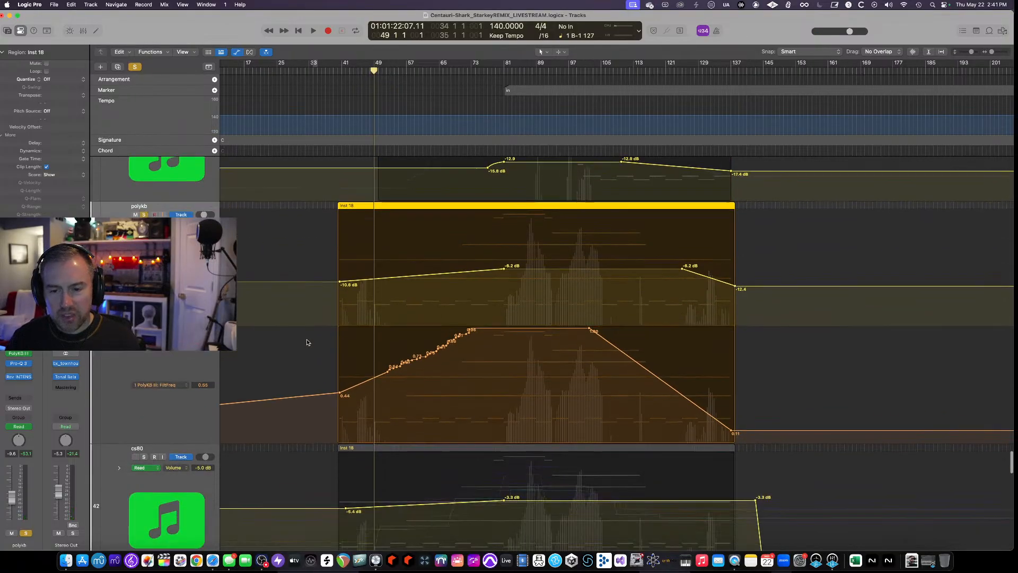
scroll(286, 336, "up", 2)
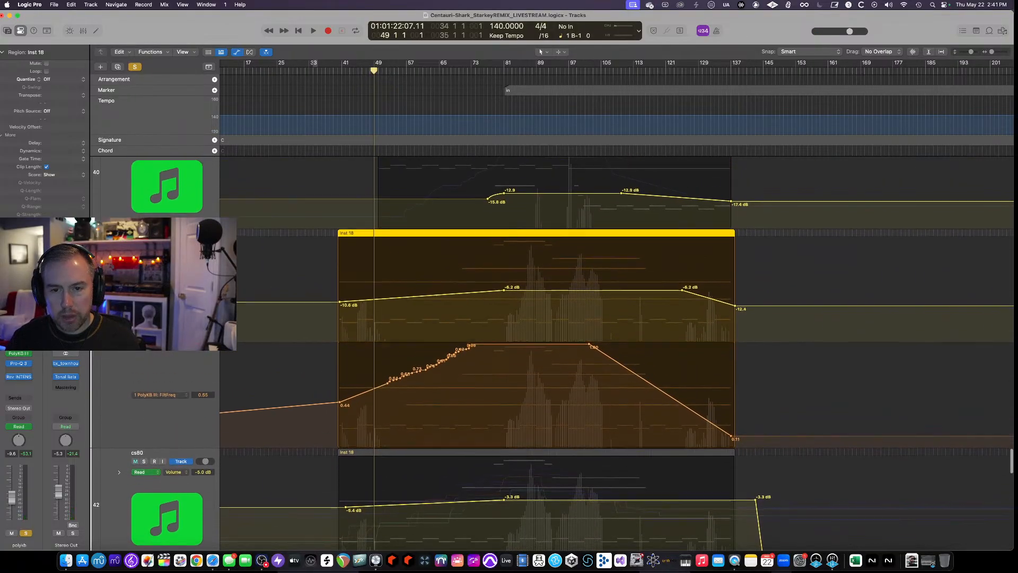
Open the PolyKB III instrument on the polykb track, move its window aside and start playback.
left_click(16, 353)
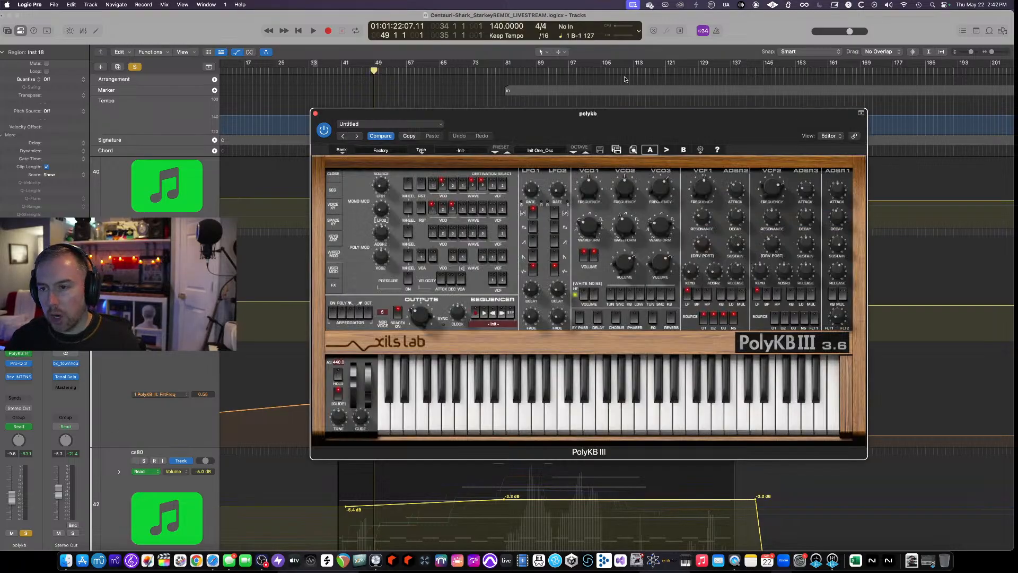
left_click_drag(511, 116, 562, 120)
key("space")
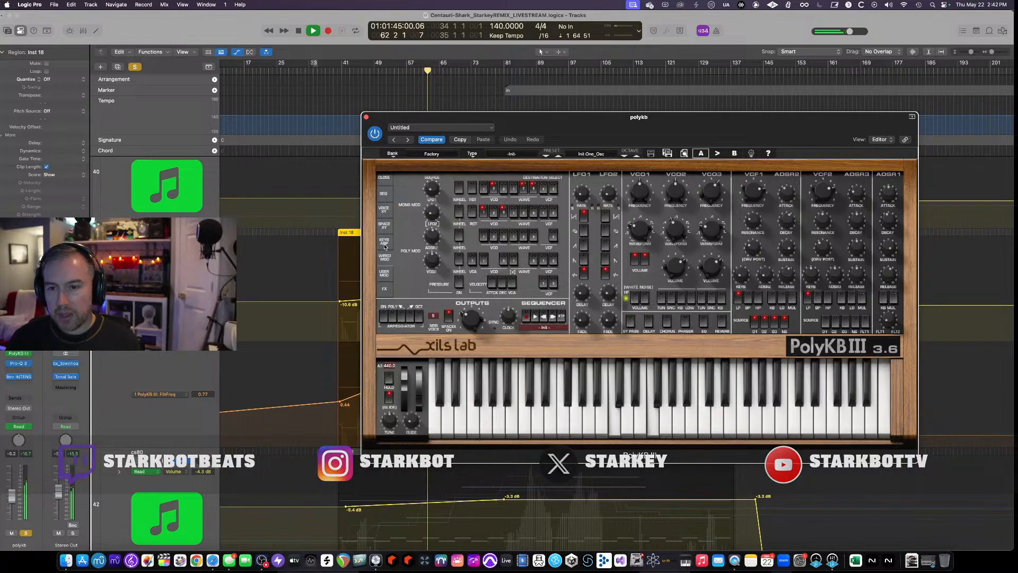
Look through PolyKB III's Space XY, Voice XY, FX and SEQ pages while the track plays.
left_click(383, 225)
mouse_move(408, 245)
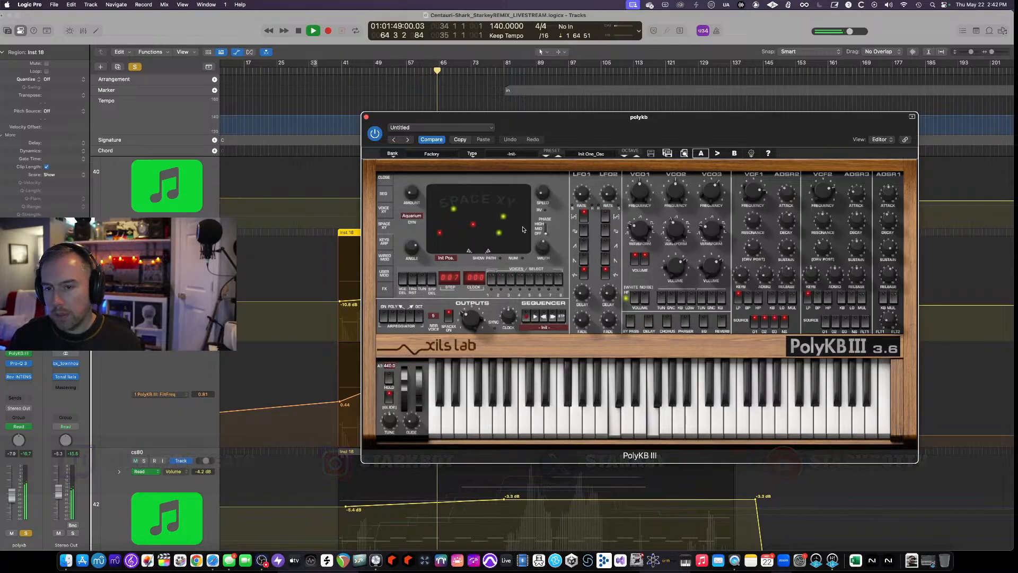
left_click(384, 209)
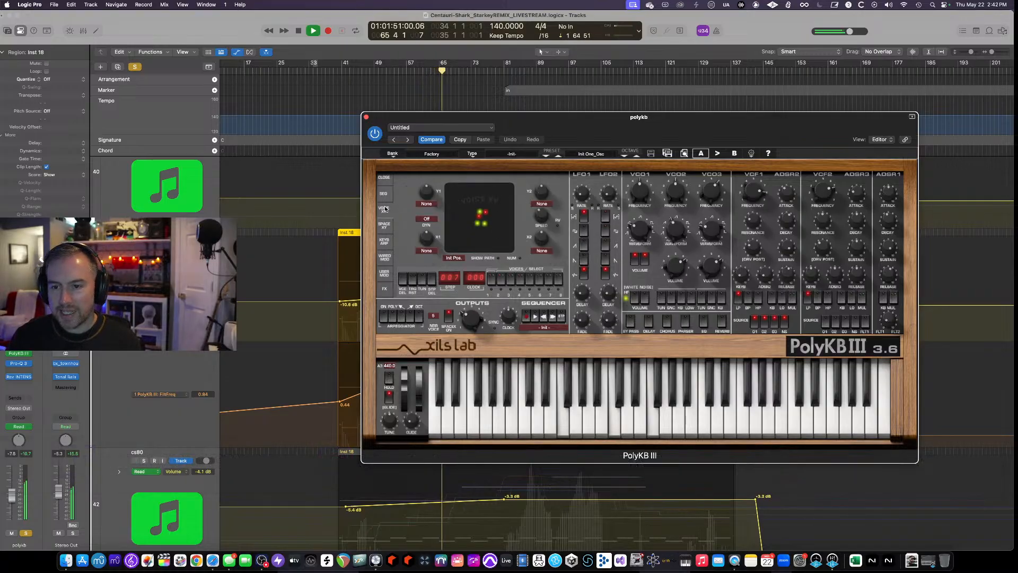
left_click(382, 225)
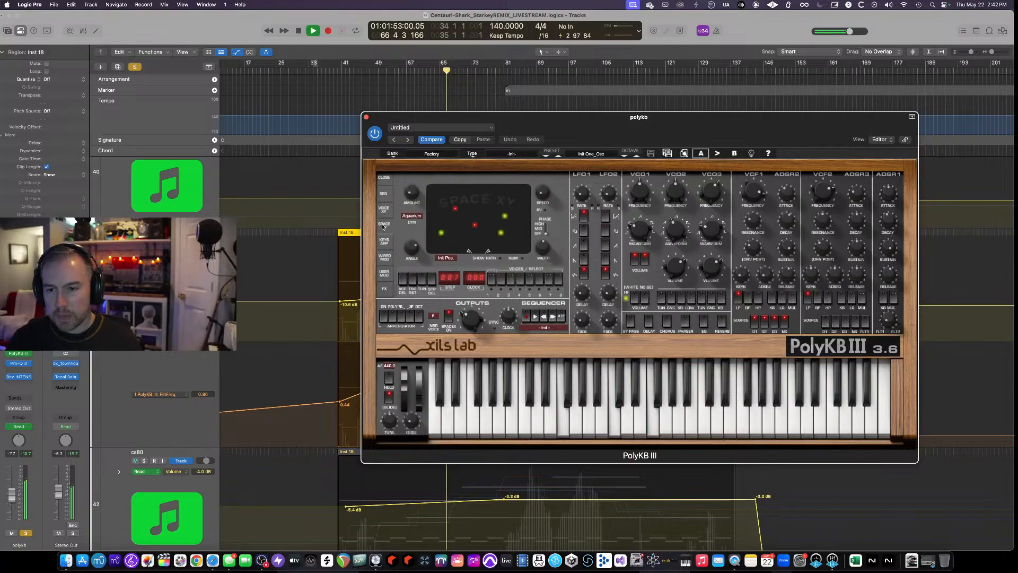
left_click(385, 289)
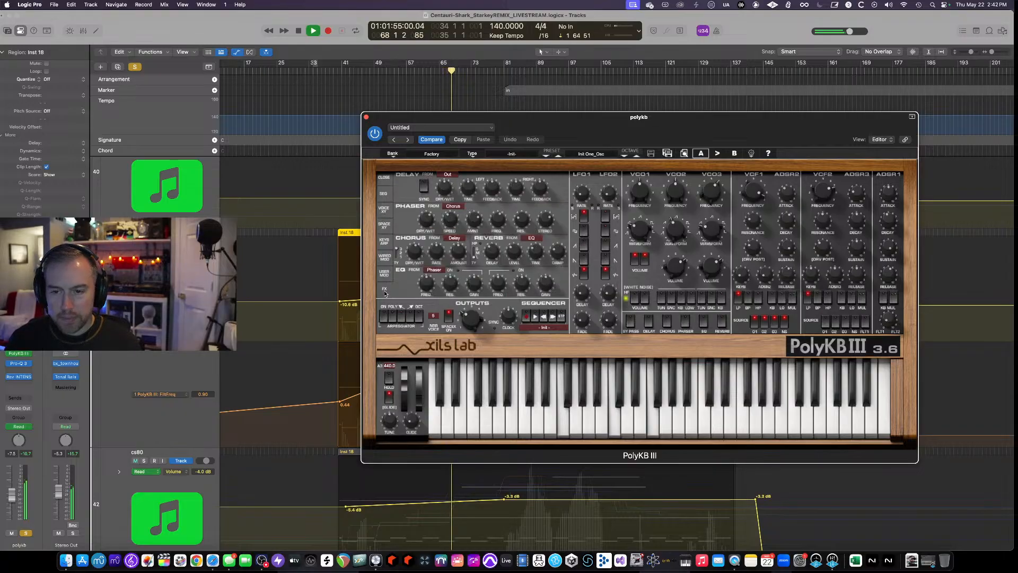
left_click(384, 194)
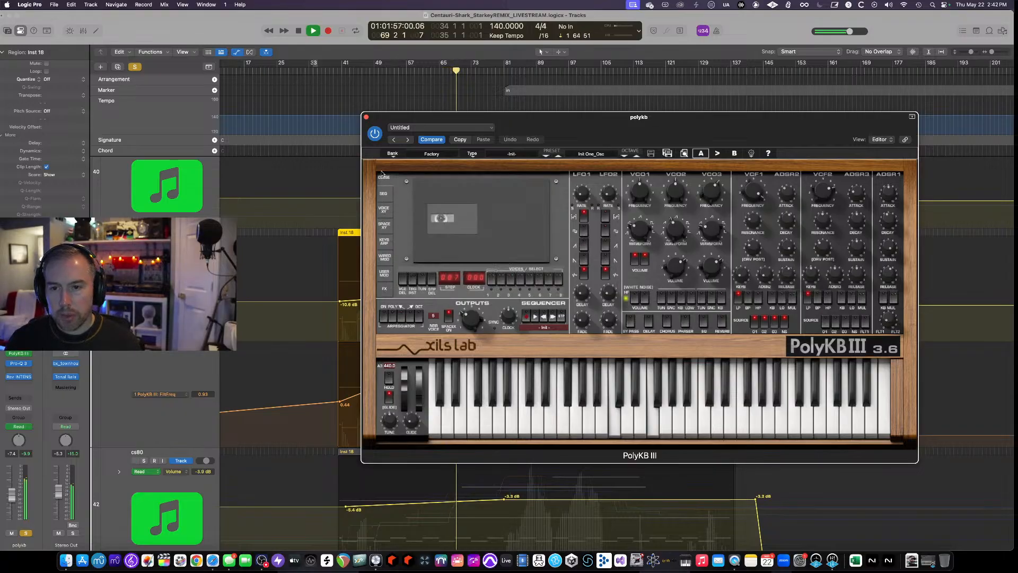
left_click(384, 287)
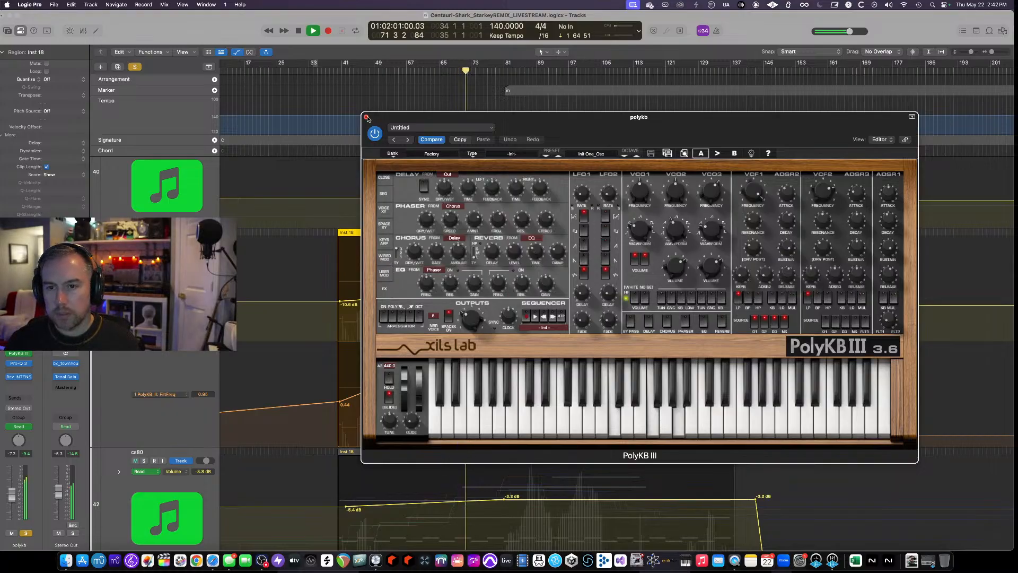
Close the PolyKB III window, stop playback and shrink the track heights to fit the cs80 and brass tracks.
left_click(366, 117)
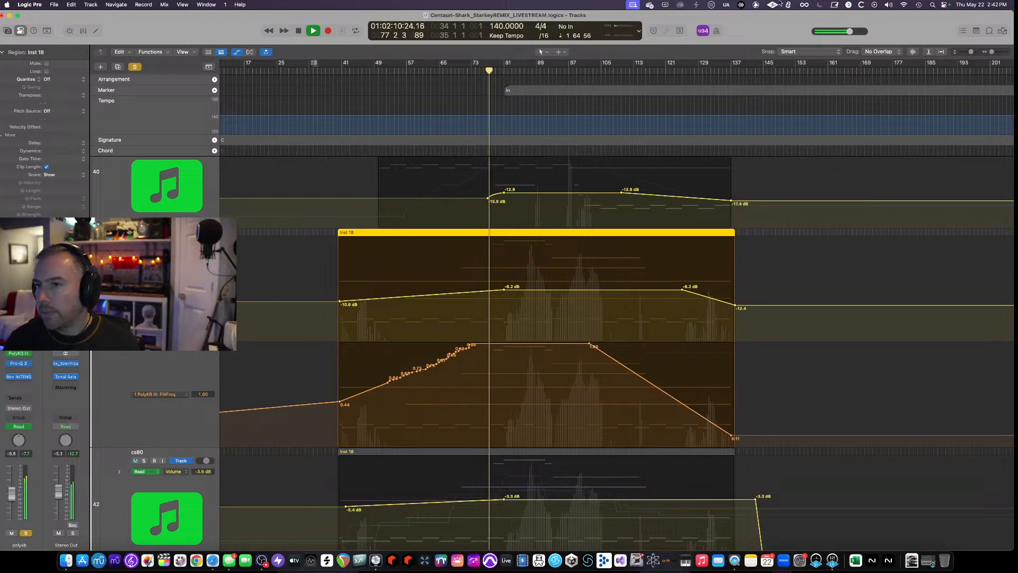
key("space")
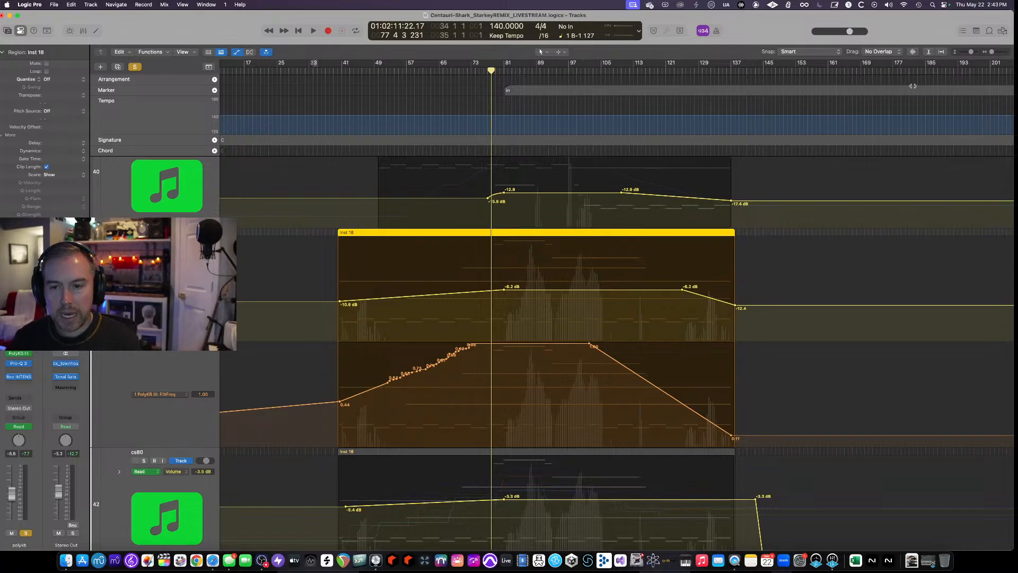
key("super+Up")
key("super+Up")
key("super+Up")
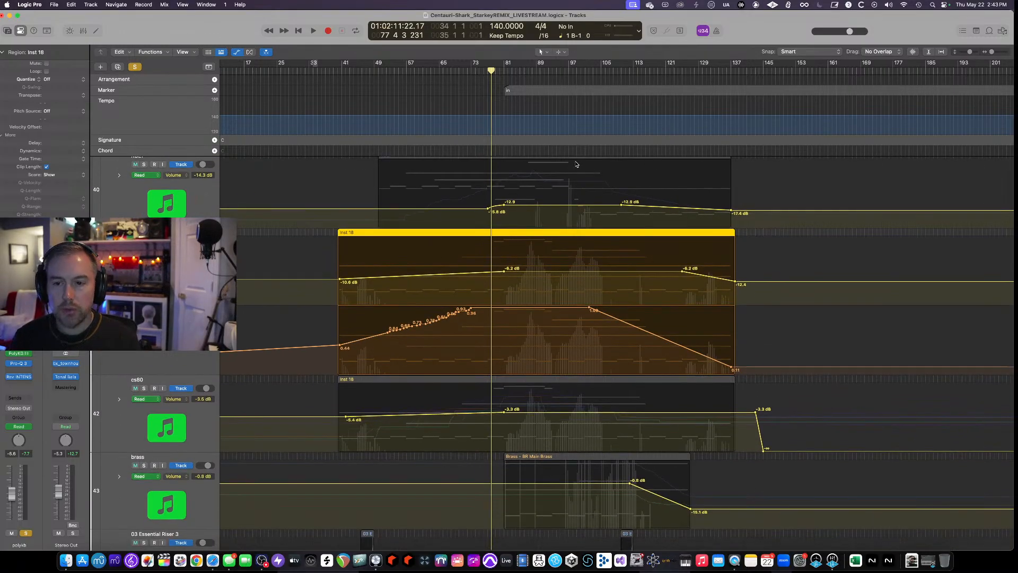
Play the polykb track from about bar 57, view PolyKB III's modulation routing page, and close the instrument window.
key("super+Up")
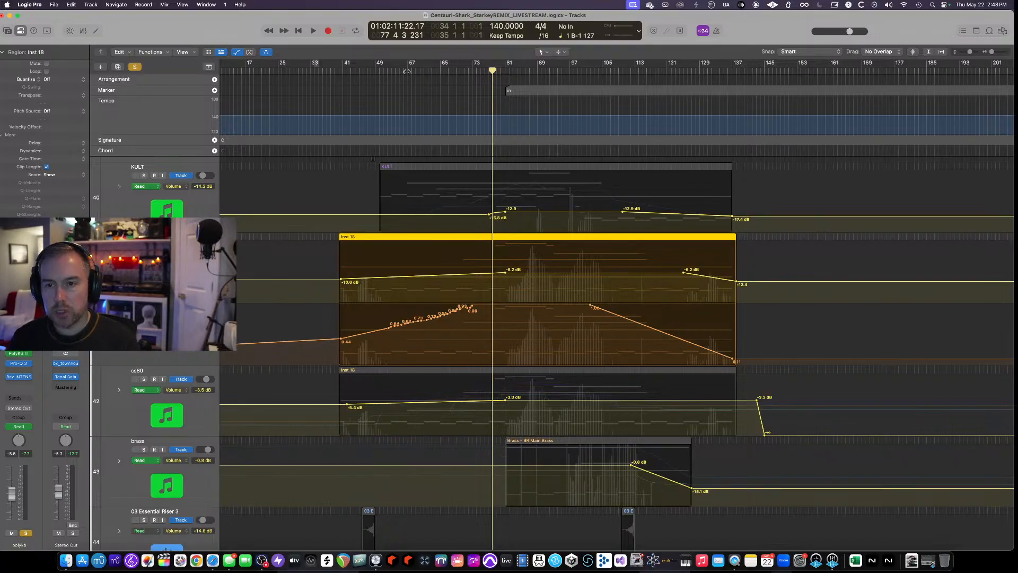
key("space")
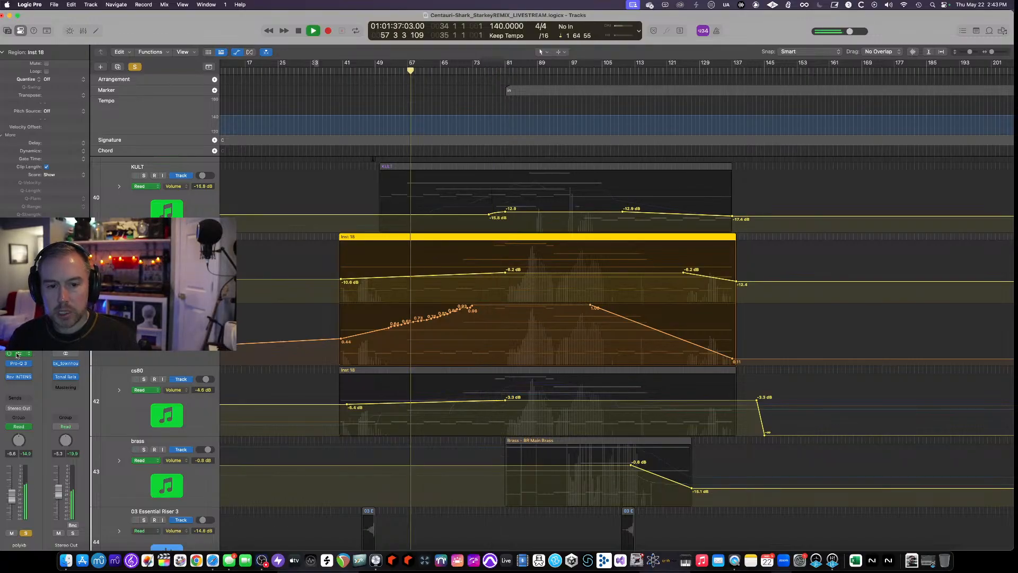
left_click(18, 354)
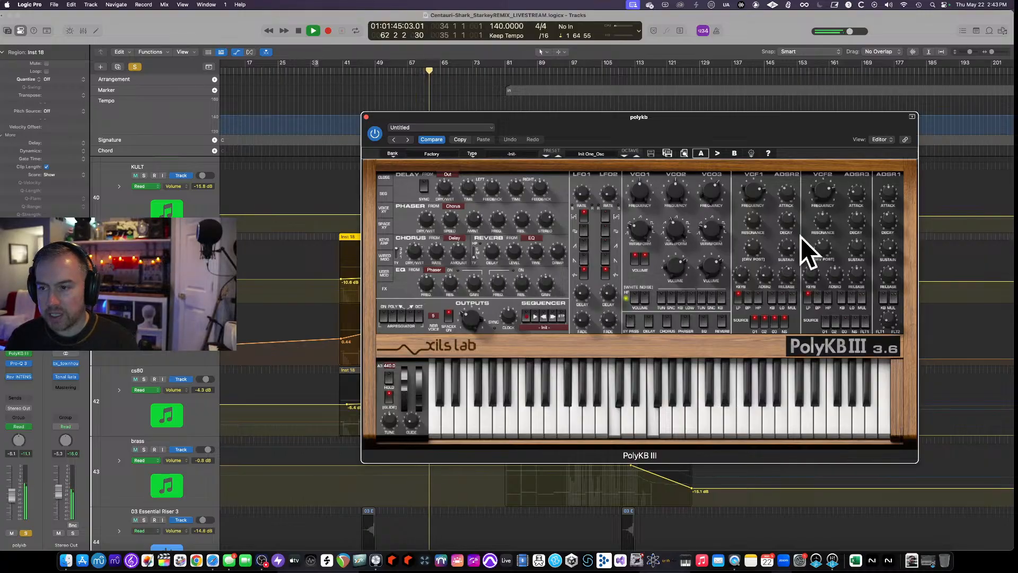
mouse_move(748, 250)
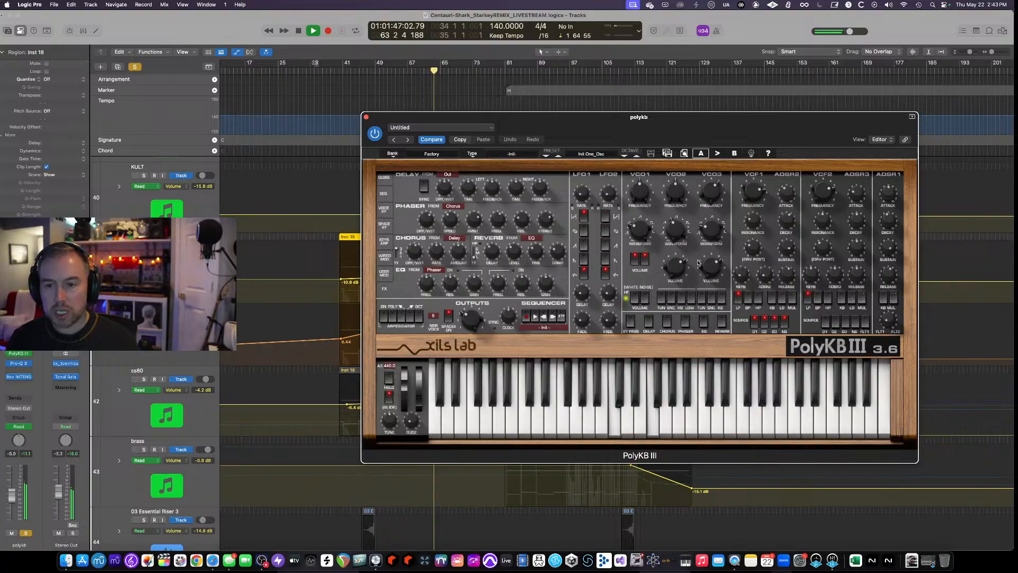
left_click(384, 257)
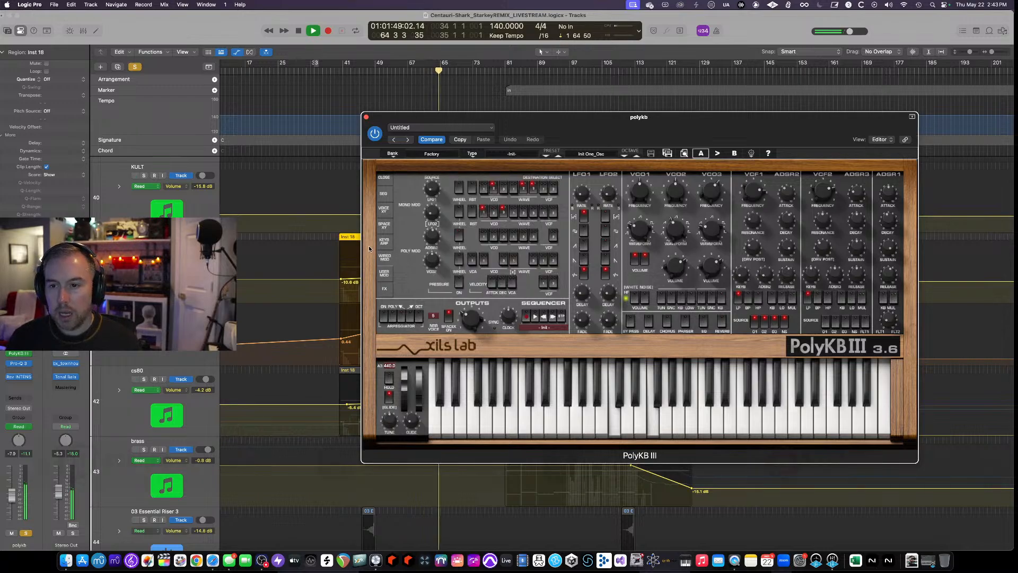
mouse_move(748, 225)
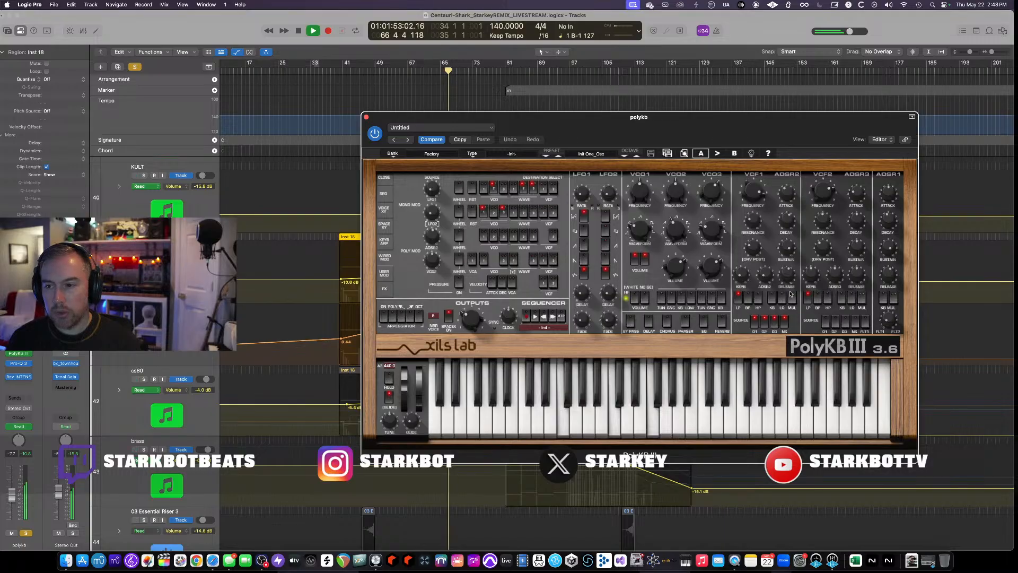
left_click(367, 117)
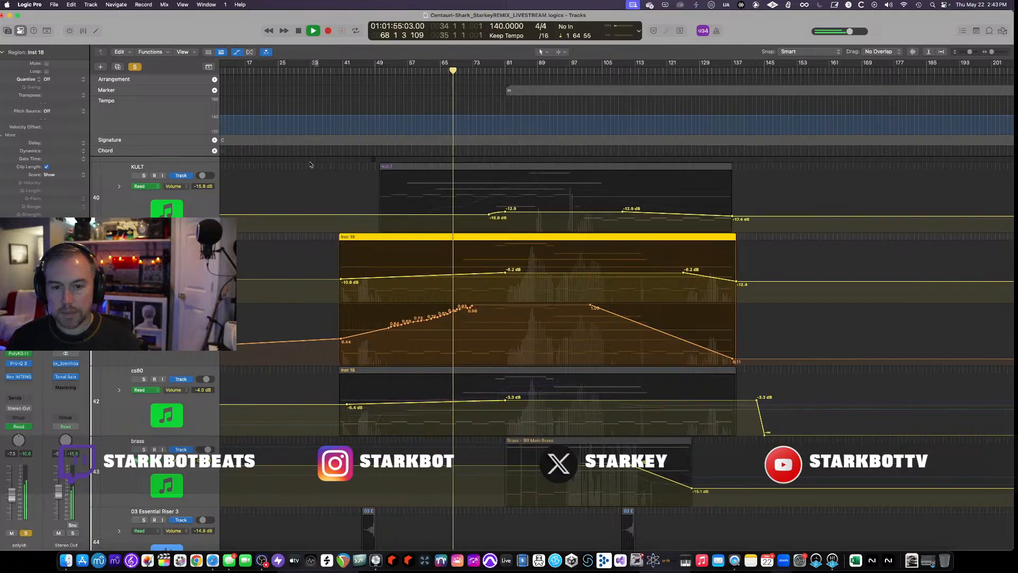
Select and solo the cs80 track, turn off solo on the polykb track and stop playback.
scroll(279, 288, "down", 3)
key("Down")
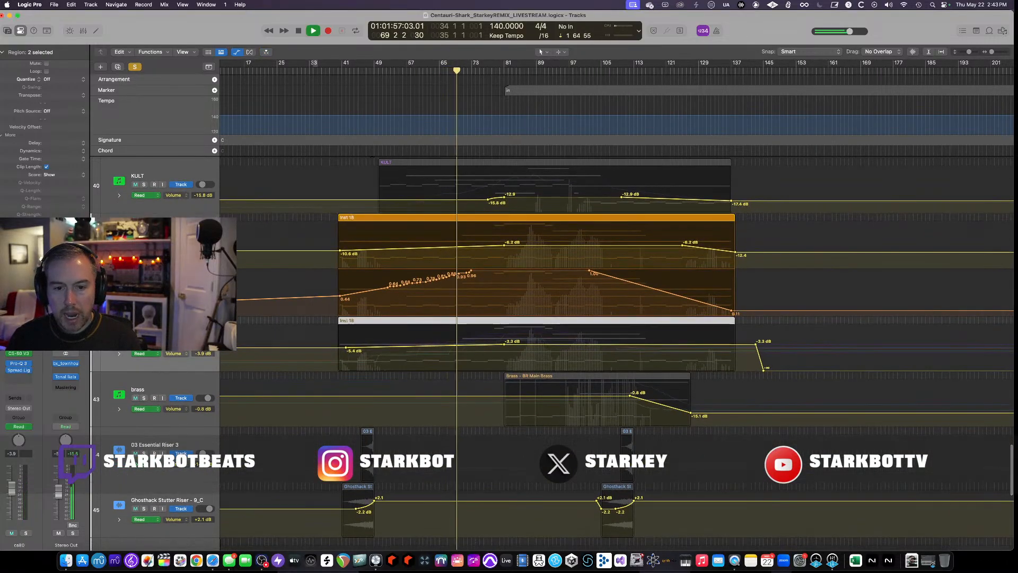
key("s")
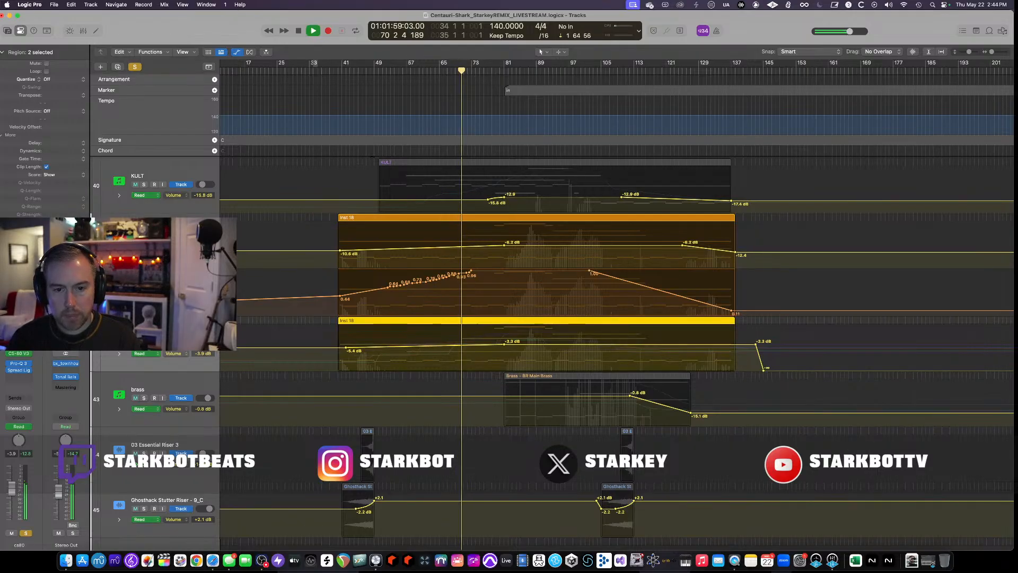
left_click(144, 240)
key("space")
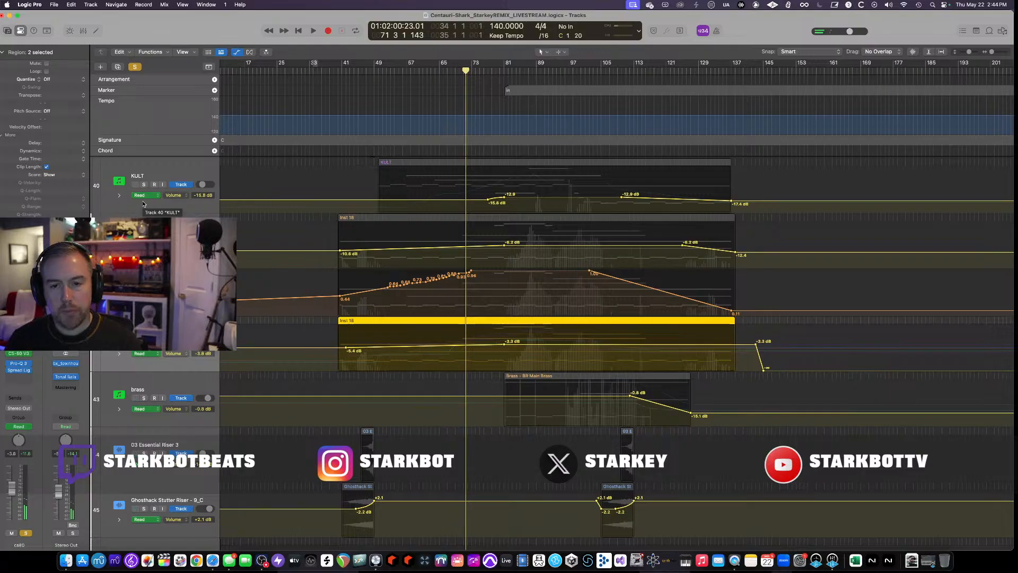
Resume playback and audition the KULT and polykb tracks soloed together with cs80, ending with only cs80 soloed.
left_click(143, 185)
key("space")
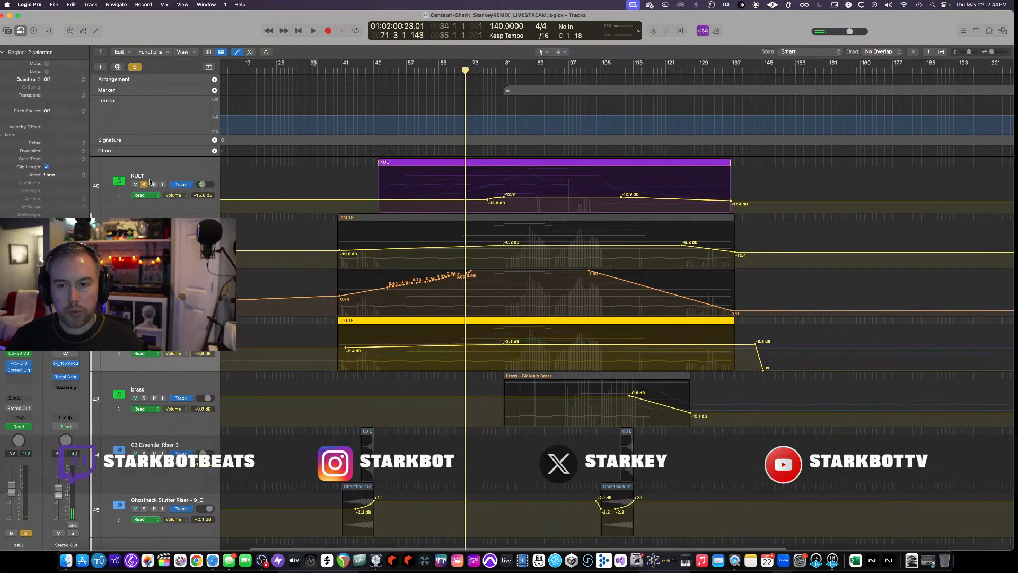
left_click(144, 239)
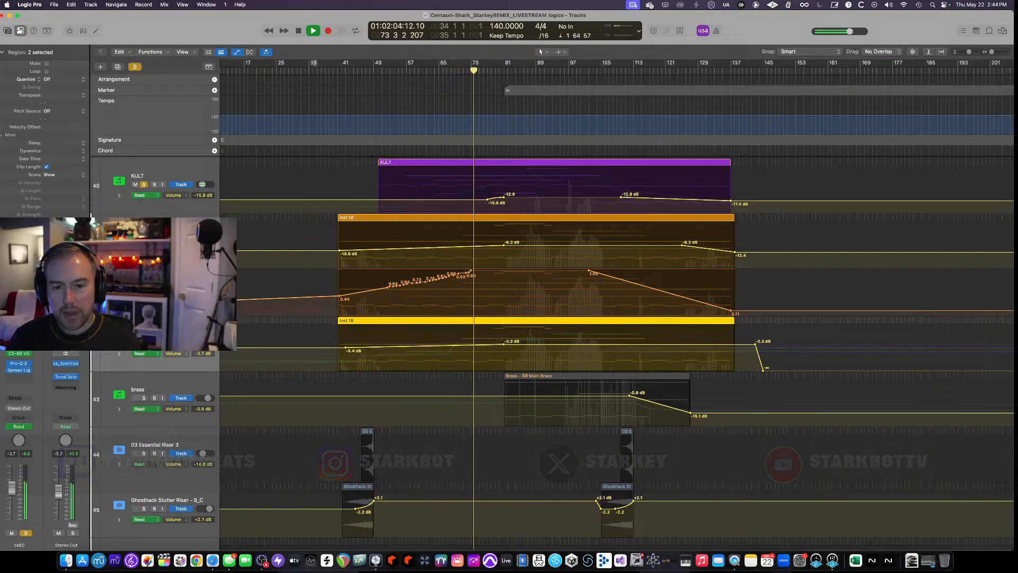
left_click(144, 240)
left_click(143, 185)
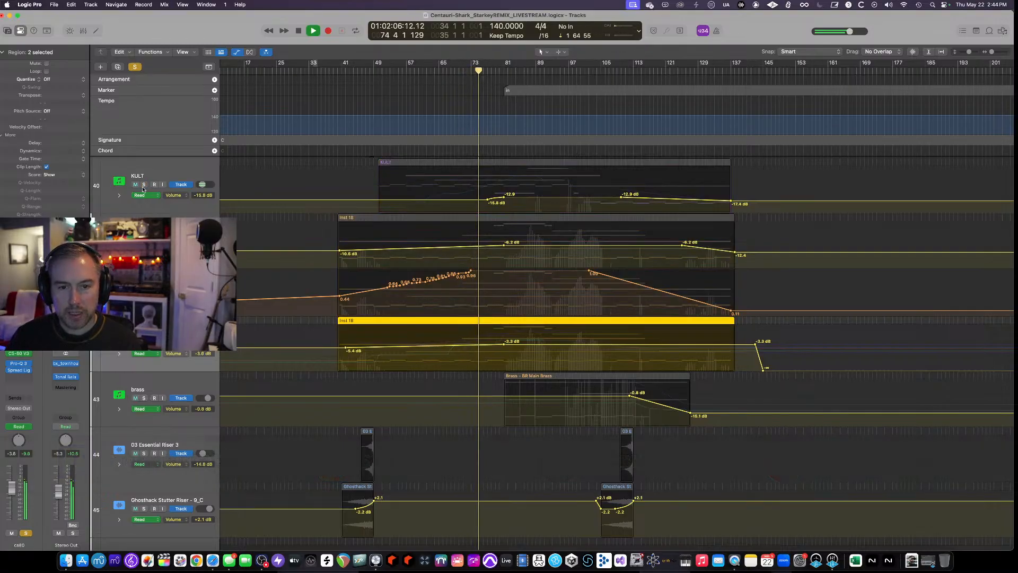
Open the CS-80 V3 instrument on the cs80 track, reposition its window to view the whole synth, and close it.
left_click(19, 353)
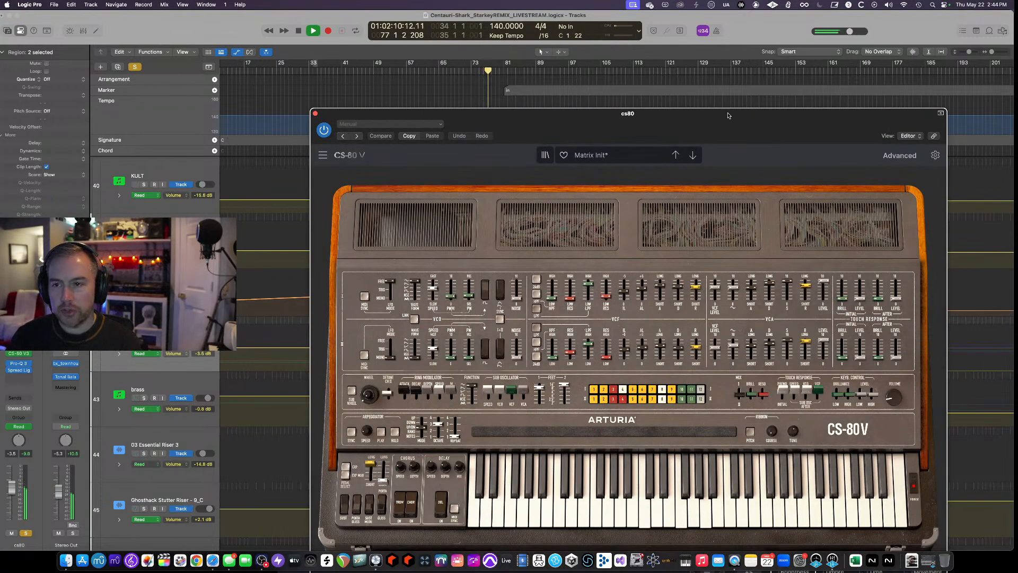
left_click_drag(728, 115, 630, 36)
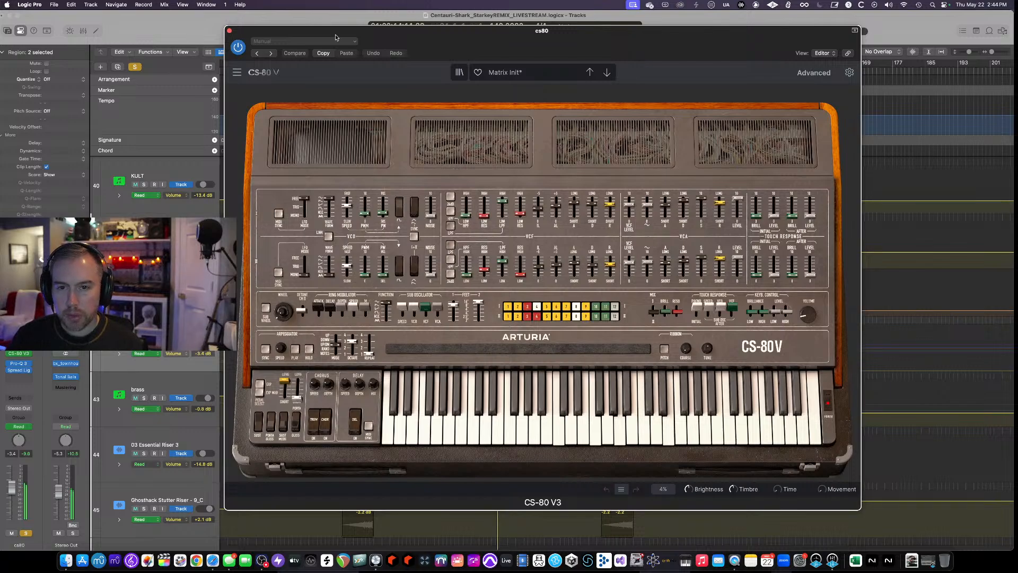
left_click(229, 31)
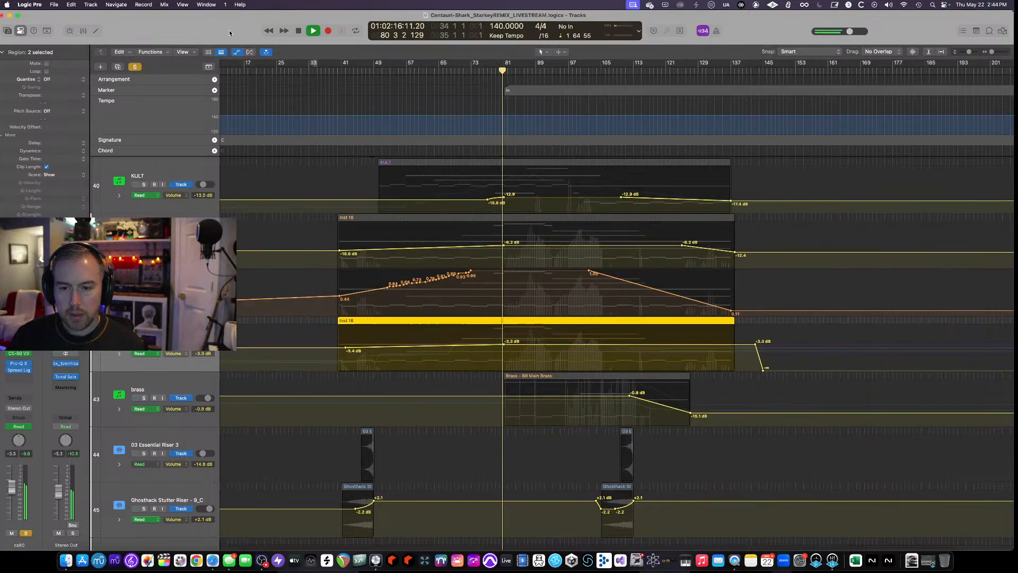
Solo the KULT and polykb tracks alongside cs80 and hide the track automation.
left_click(144, 184)
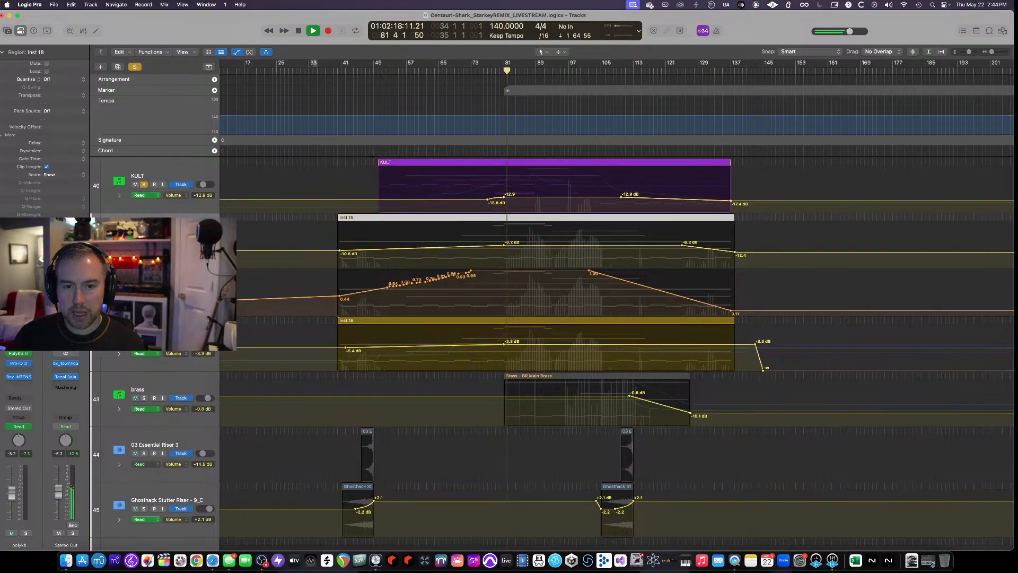
scroll(357, 253, "up", 3)
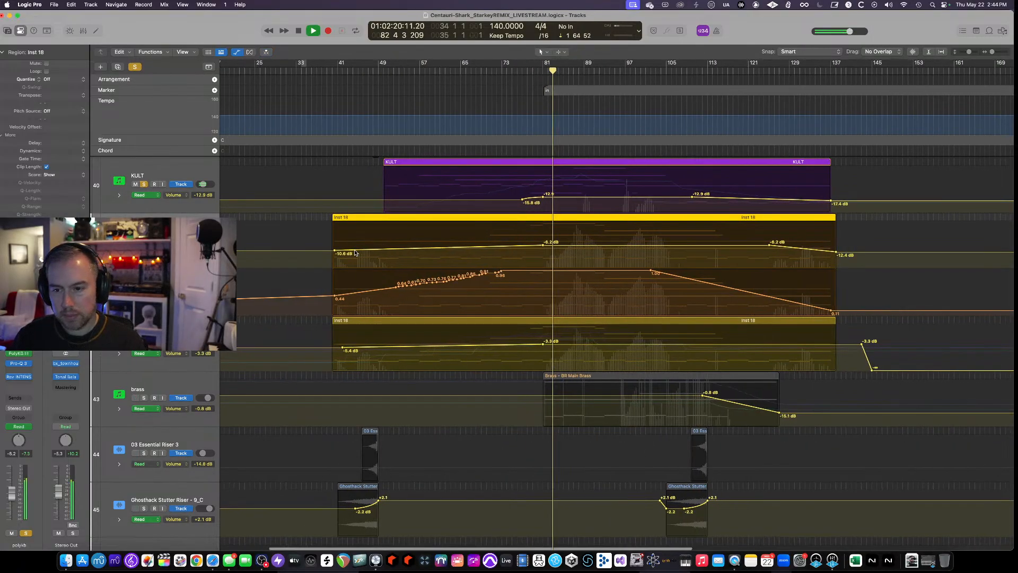
scroll(357, 253, "down", 4)
key("a")
Examine the MIDI notes in the KULT, polykb and cs80 regions at different zoom levels while they play.
scroll(351, 253, "up", 3)
scroll(351, 253, "up", 3)
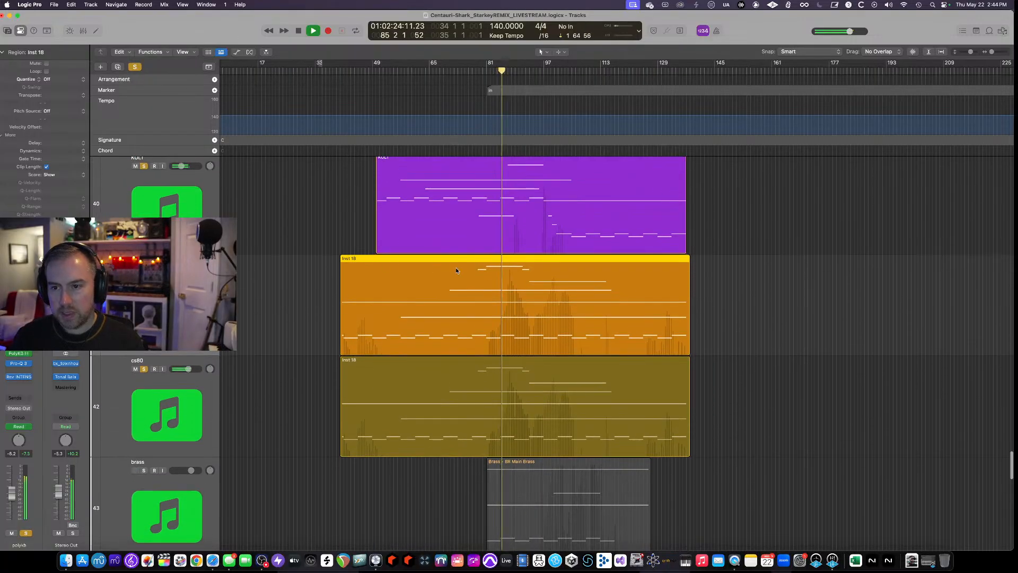
scroll(456, 268, "up", 3)
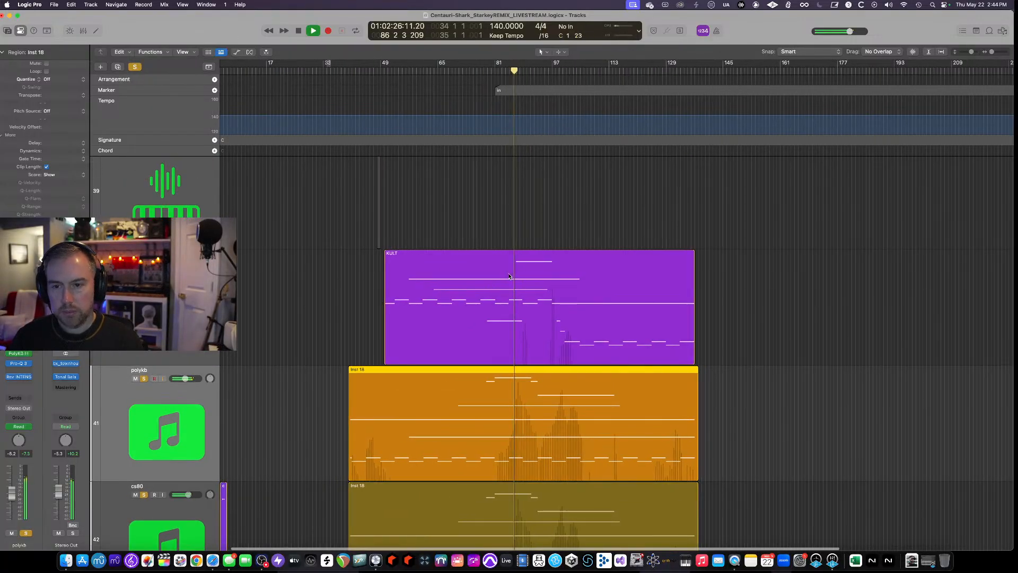
left_click(506, 286)
scroll(498, 287, "down", 2)
scroll(497, 285, "up", 1)
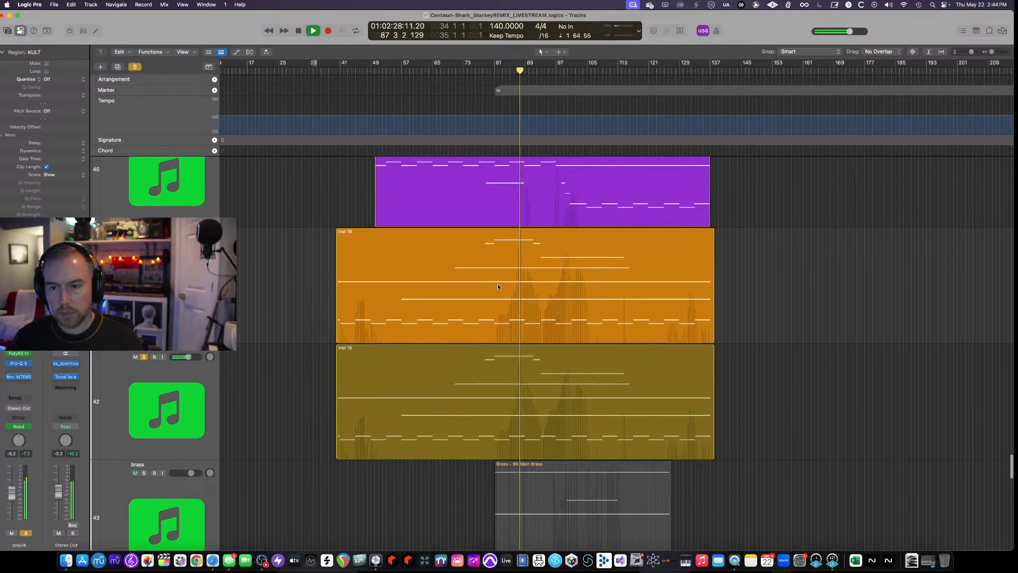
scroll(497, 285, "down", 3)
key("super+Up")
key("super+Up")
key("super+Up")
key("super+Up")
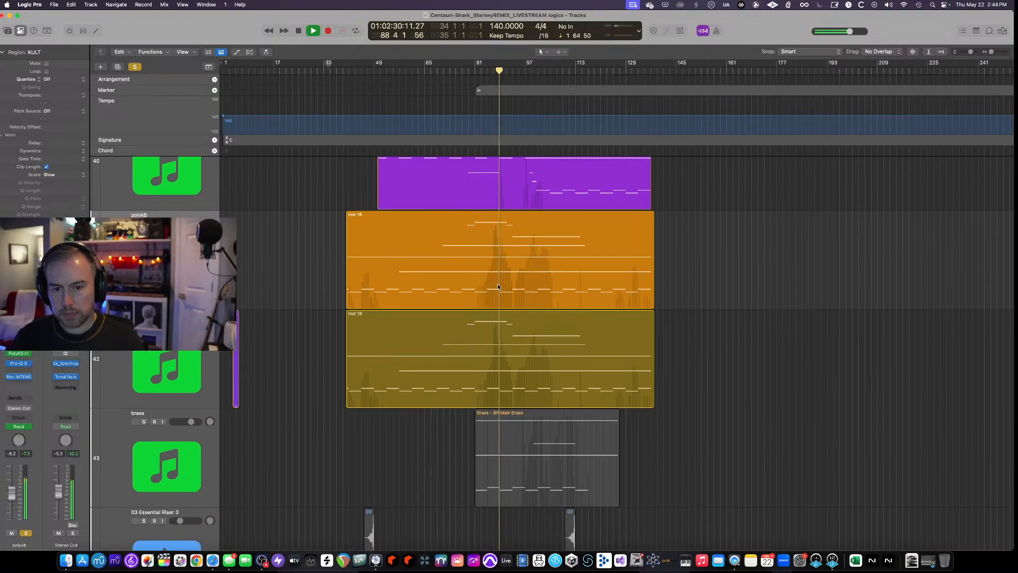
key("super+Right")
scroll(498, 286, "up", 4)
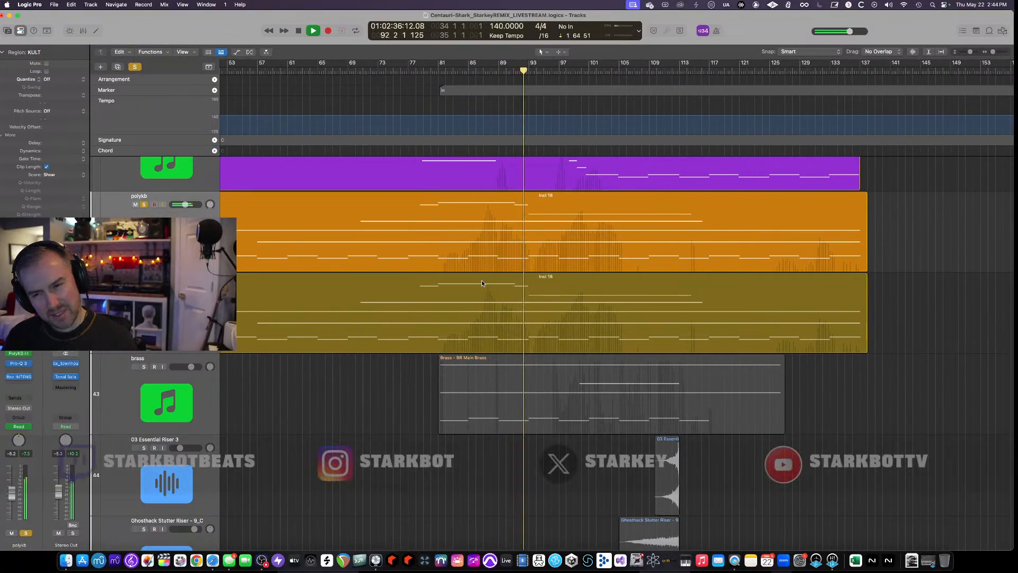
Add the brass track to the soloed tracks, look at its Serum instrument, and close the plug-in window.
scroll(467, 284, "down", 5)
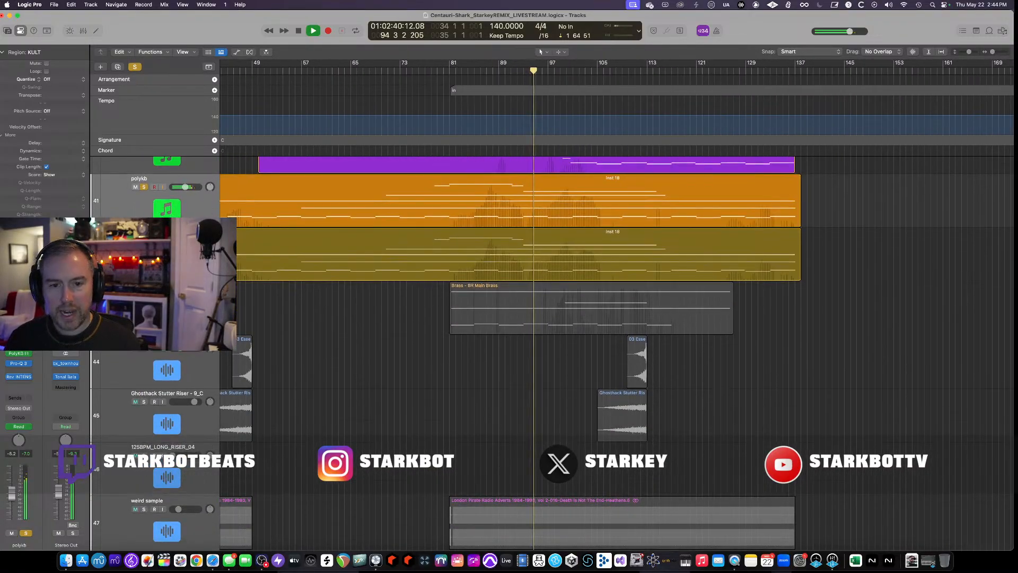
left_click(143, 294)
left_click(143, 304)
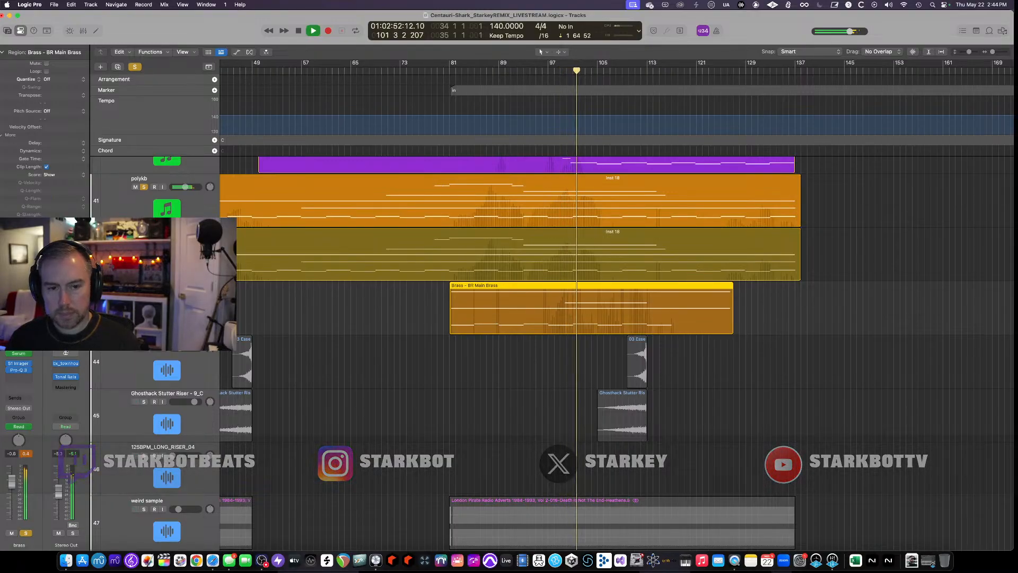
left_click(19, 353)
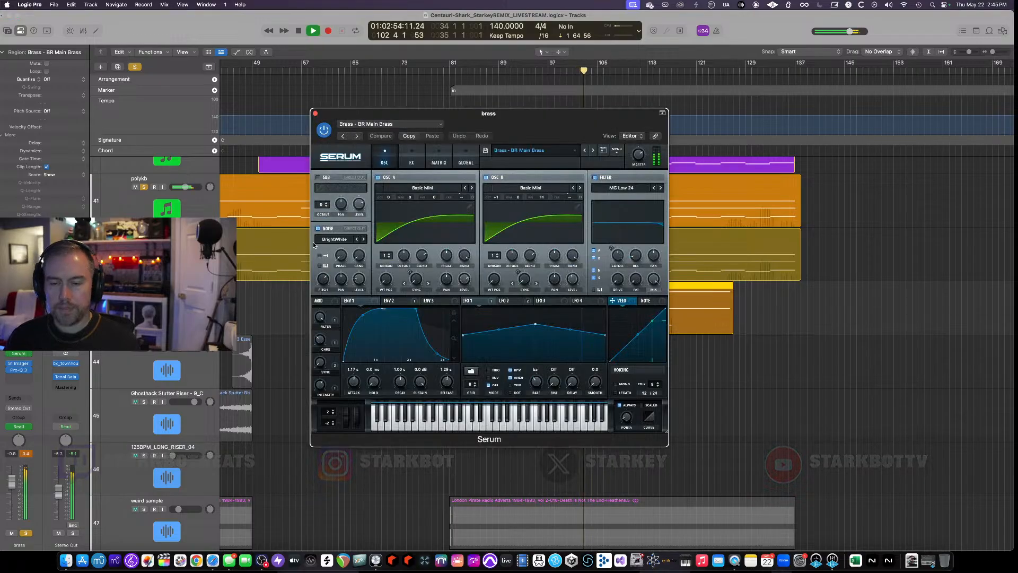
left_click(315, 115)
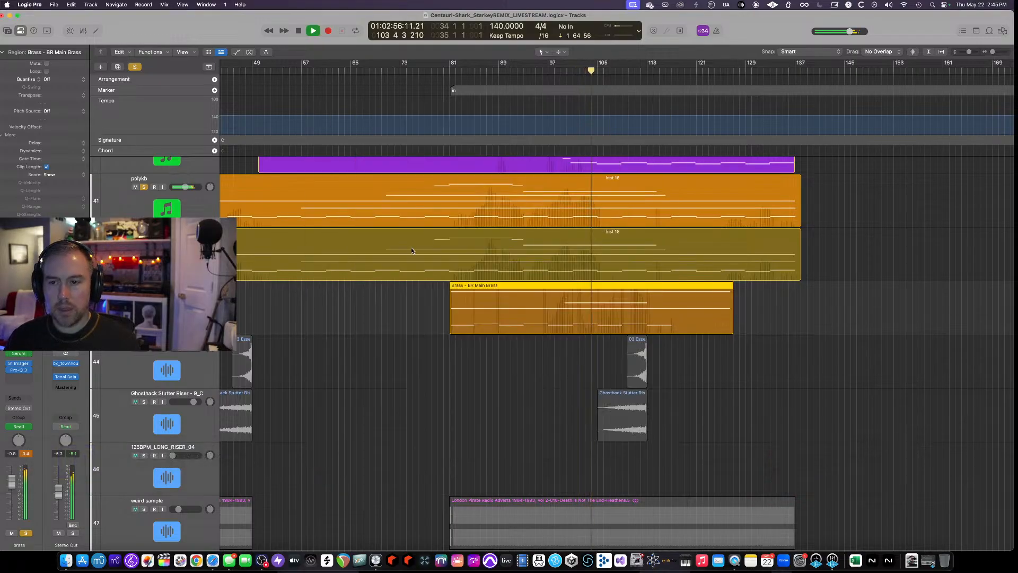
Move the playhead back to bar 78, shrink the track heights, and play the KULT, polykb, cs80 and brass layers together.
key("space")
left_click(430, 69)
scroll(386, 253, "up", 3)
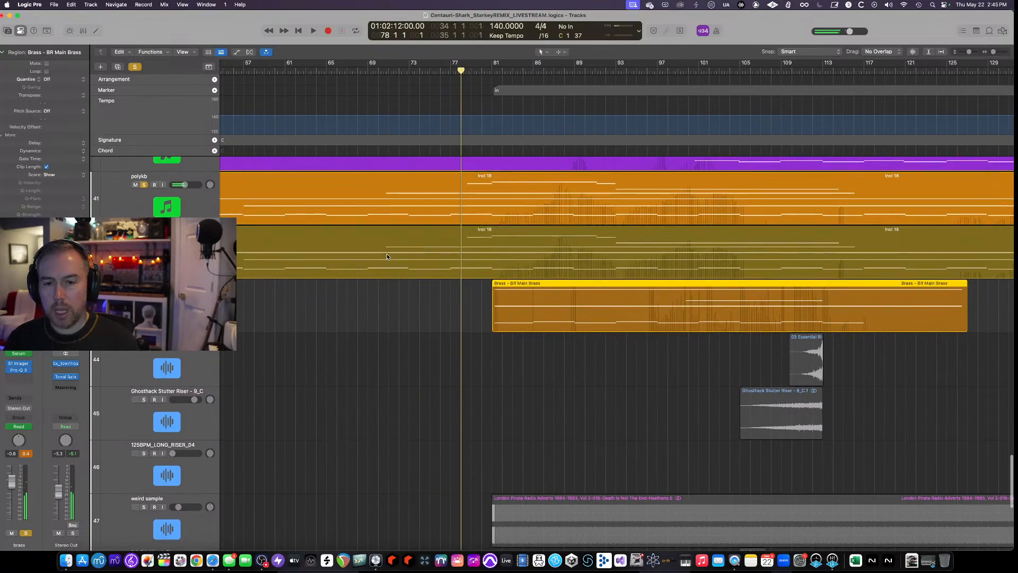
scroll(387, 254, "down", 3)
scroll(468, 159, "up", 10)
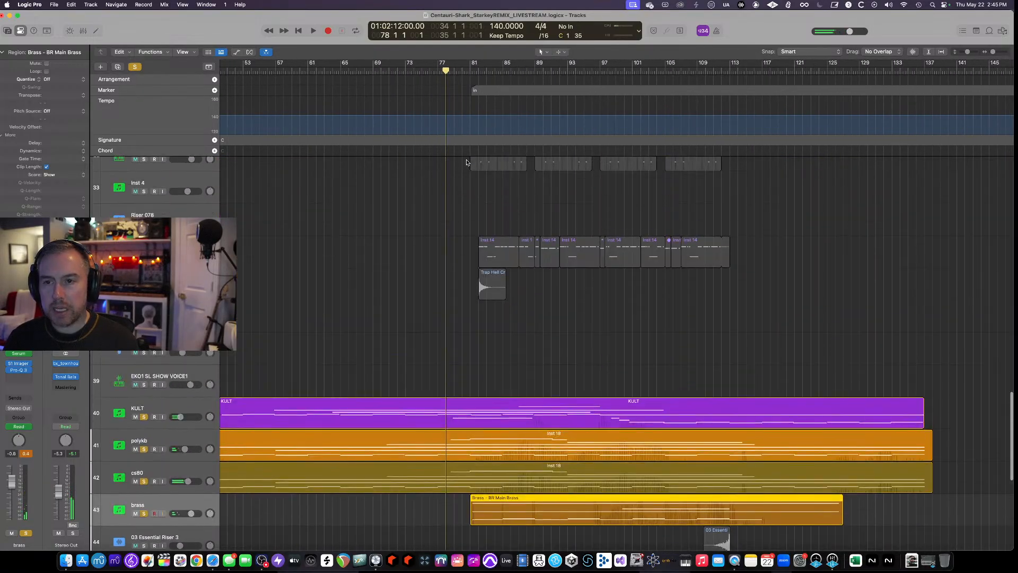
scroll(466, 162, "down", 5)
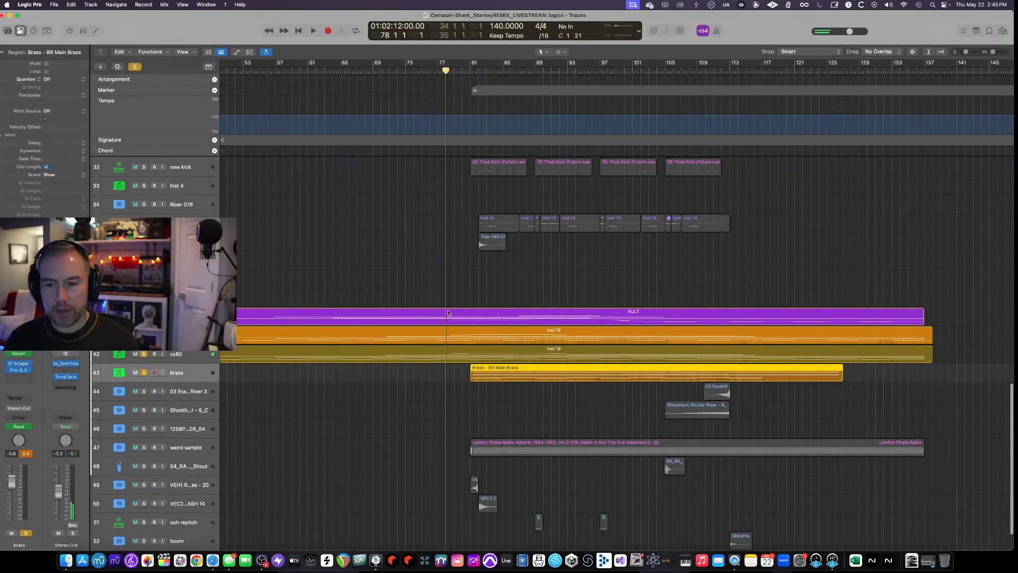
key("space")
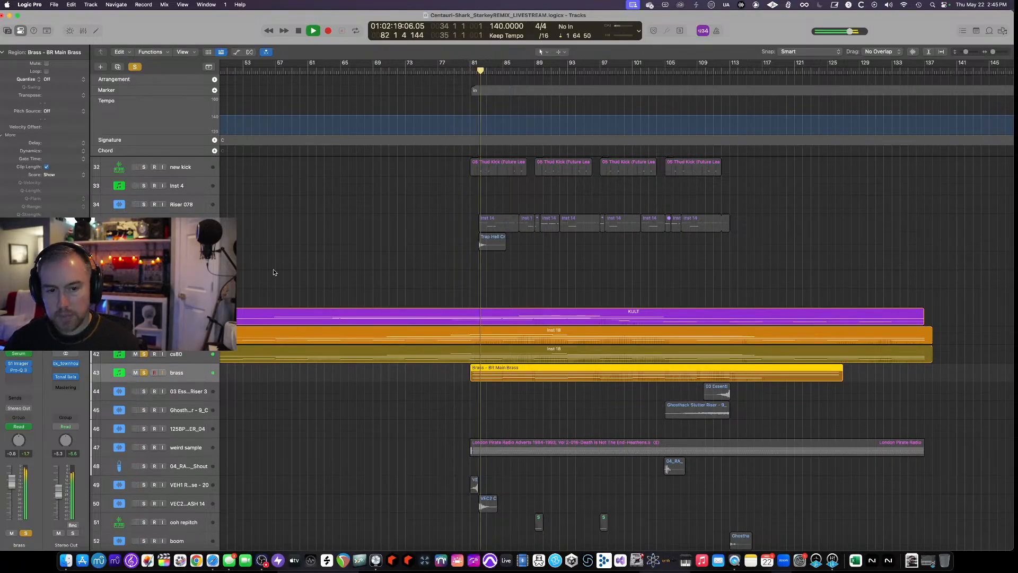
Enlarge the track heights, select and solo the weird sample track, and restart playback.
key("super+Down")
key("super+Down")
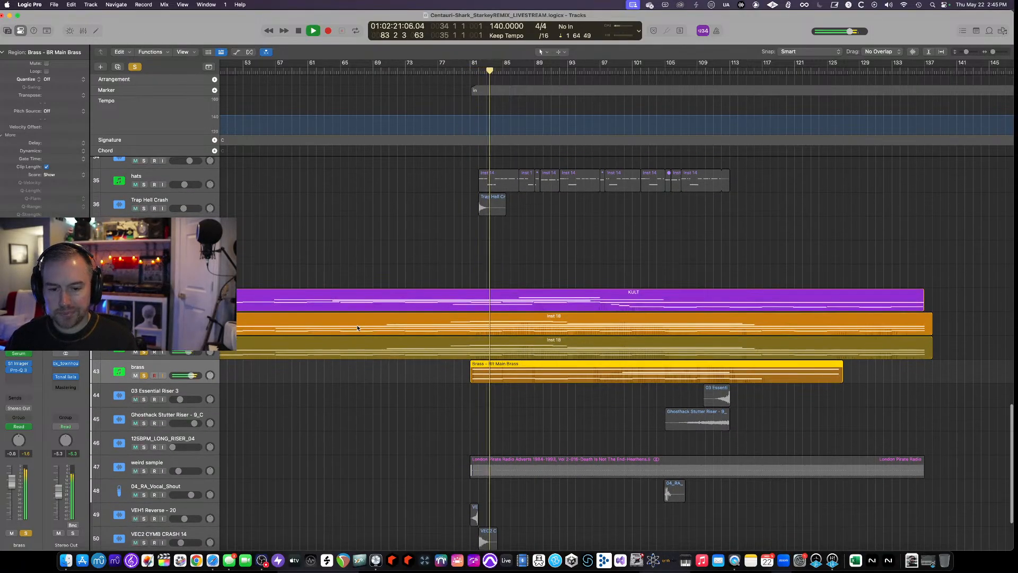
key("space")
left_click(151, 465)
key("s")
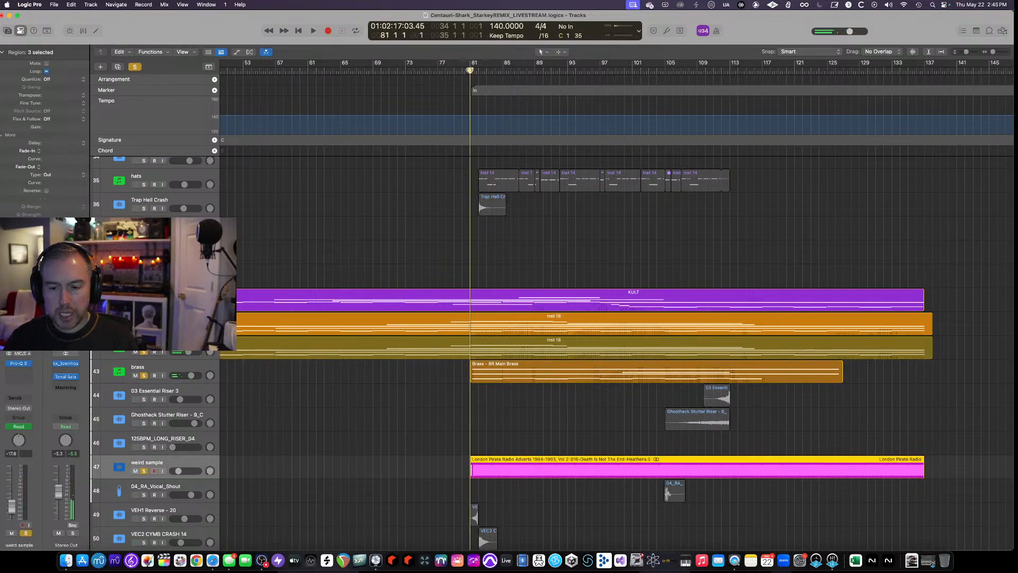
key("space")
Turn off solo on the KULT, polykb, cs80 and brass tracks, deselect the weird sample regions and stop playback.
left_click_drag(144, 376, 143, 303)
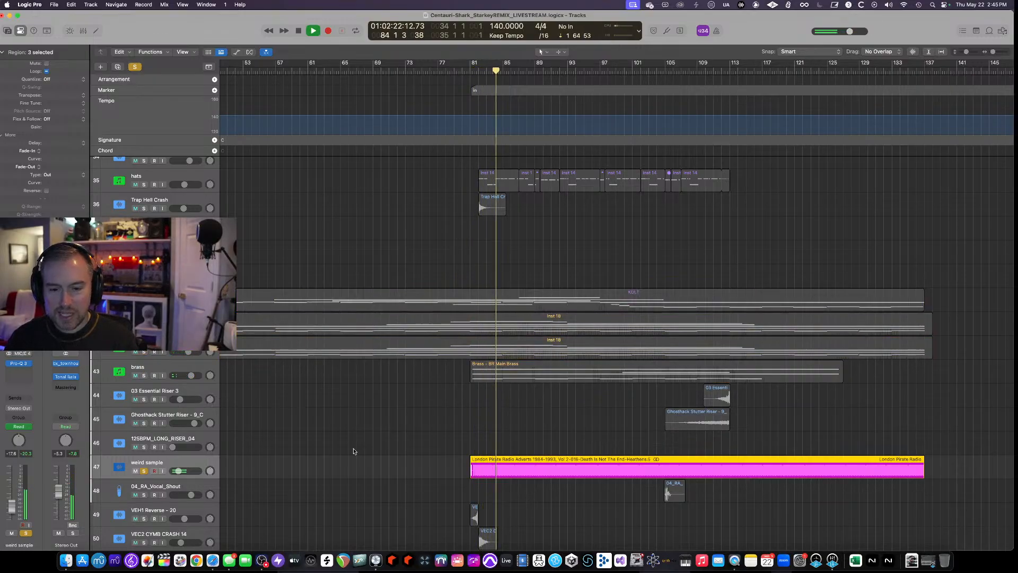
left_click(606, 445)
key("space")
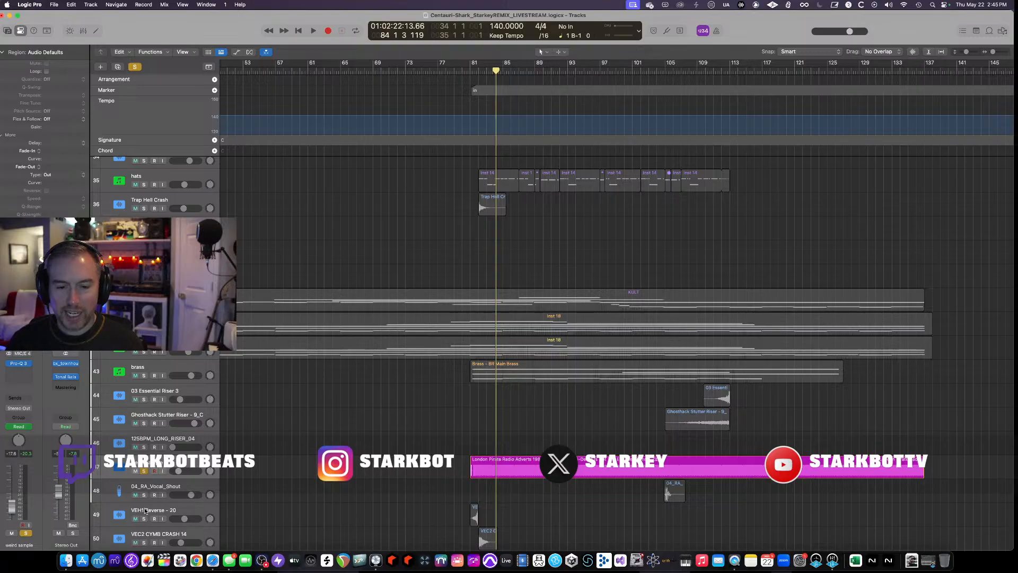
Play the soloed weird sample, add the KULT, polykb, cs80 and brass tracks to the solo, and clear all the solos.
key("space")
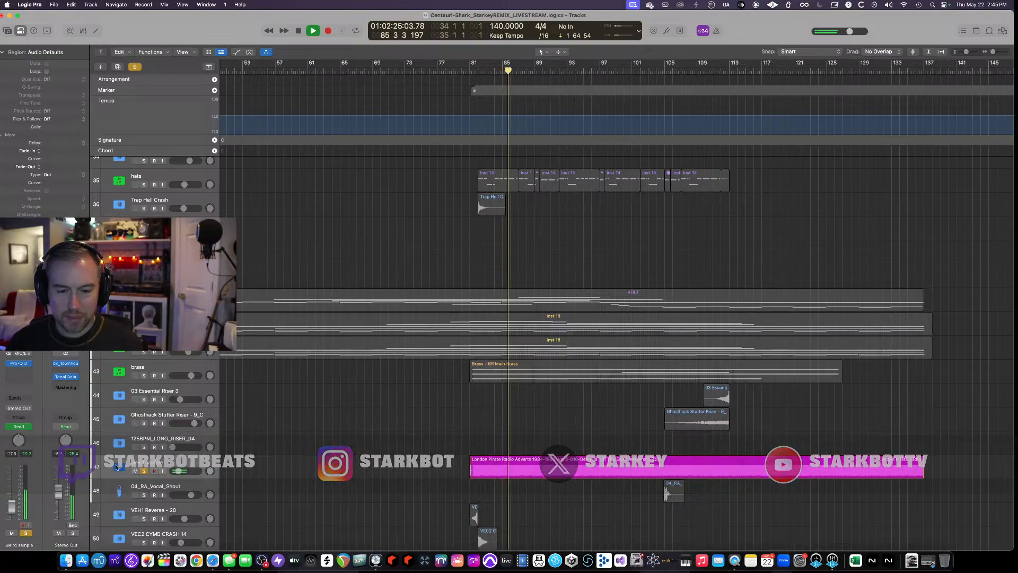
left_click_drag(143, 304, 145, 374)
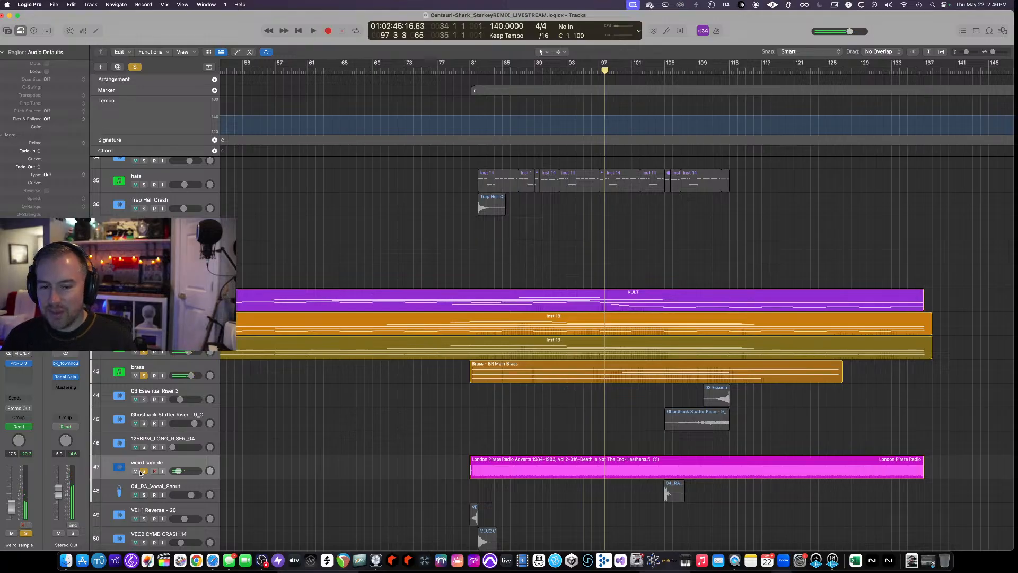
left_click_drag(142, 471, 144, 304)
Shrink the track heights to fit more tracks and play the full mix from bar 75.
key("super+Up")
key("super+Up")
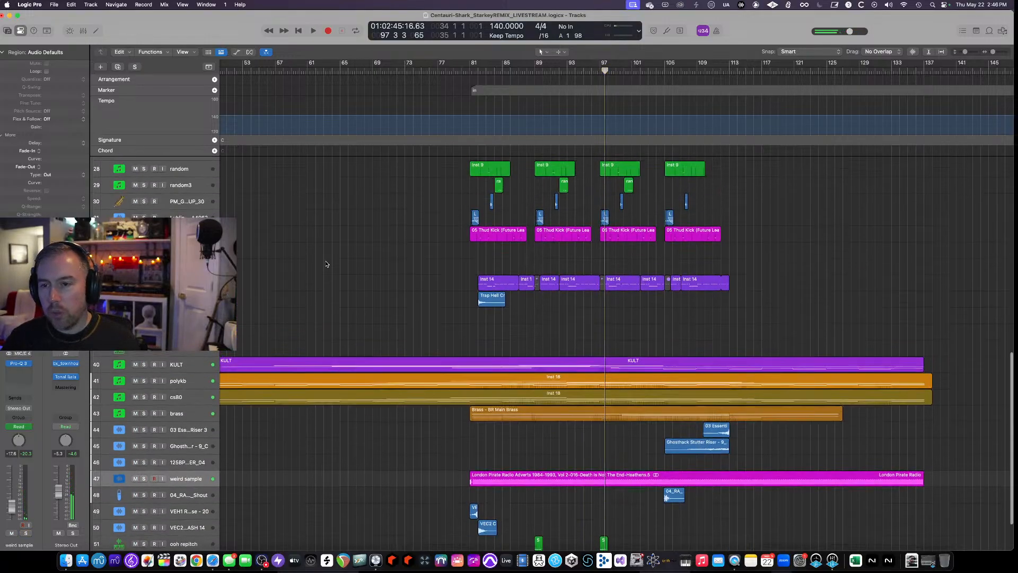
scroll(326, 263, "down", 4)
scroll(328, 265, "left", 2)
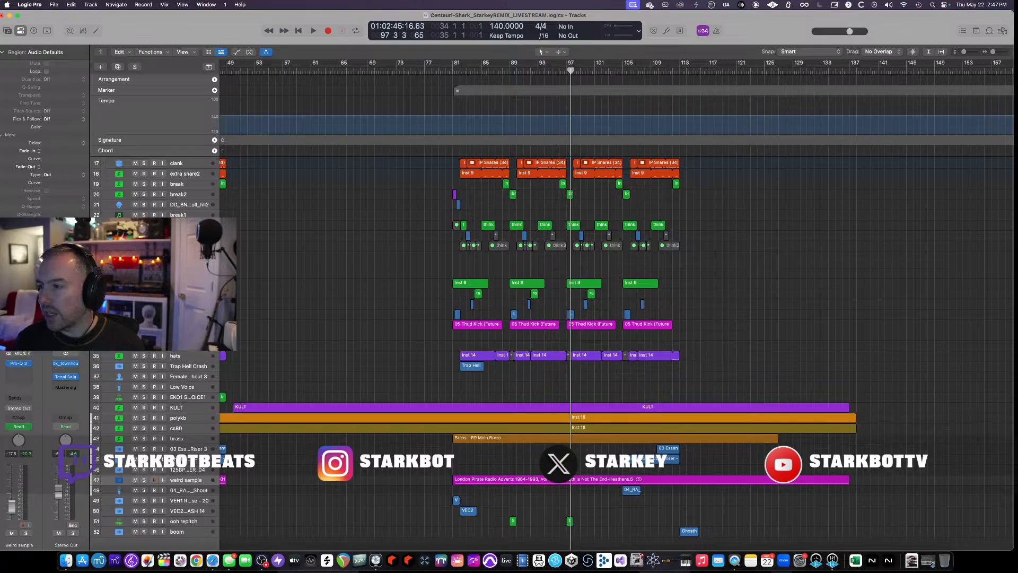
left_click(454, 72)
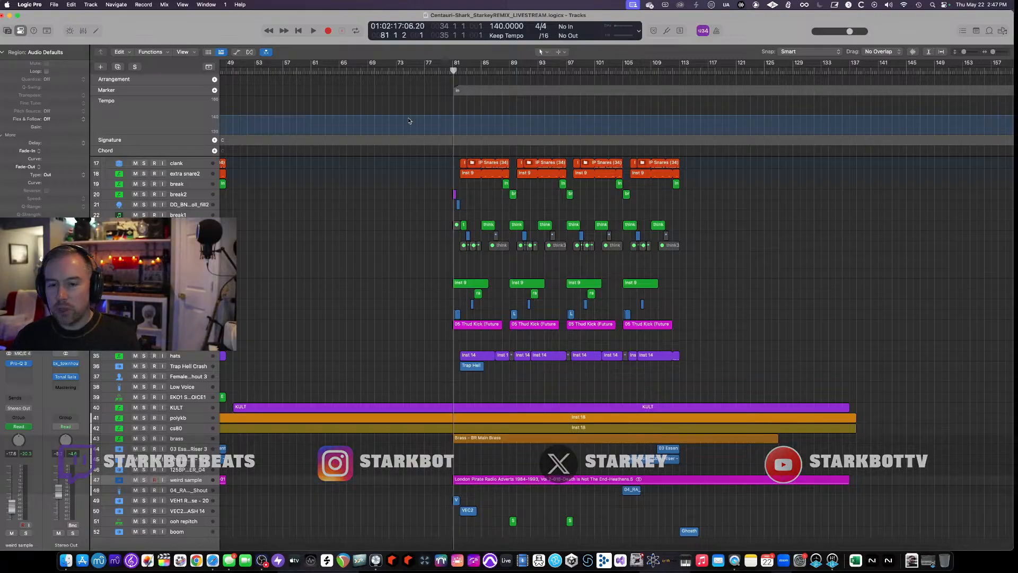
left_click(409, 72)
key("space")
During playback, look over the whole arrangement and examine the bass, snare, break and kick regions from bar 81 onward.
scroll(503, 304, "down", 3)
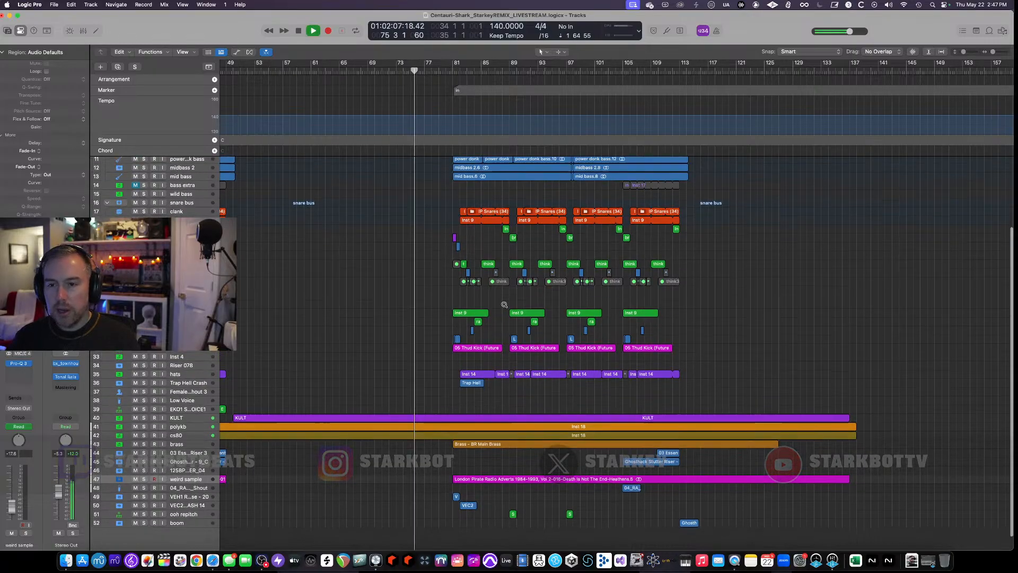
scroll(504, 304, "down", 5)
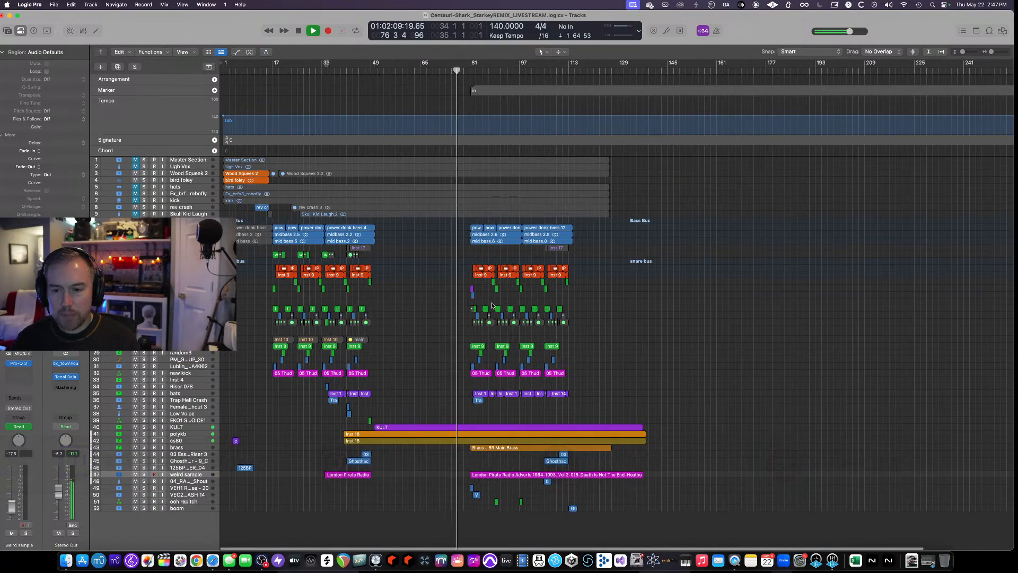
scroll(485, 326, "up", 5)
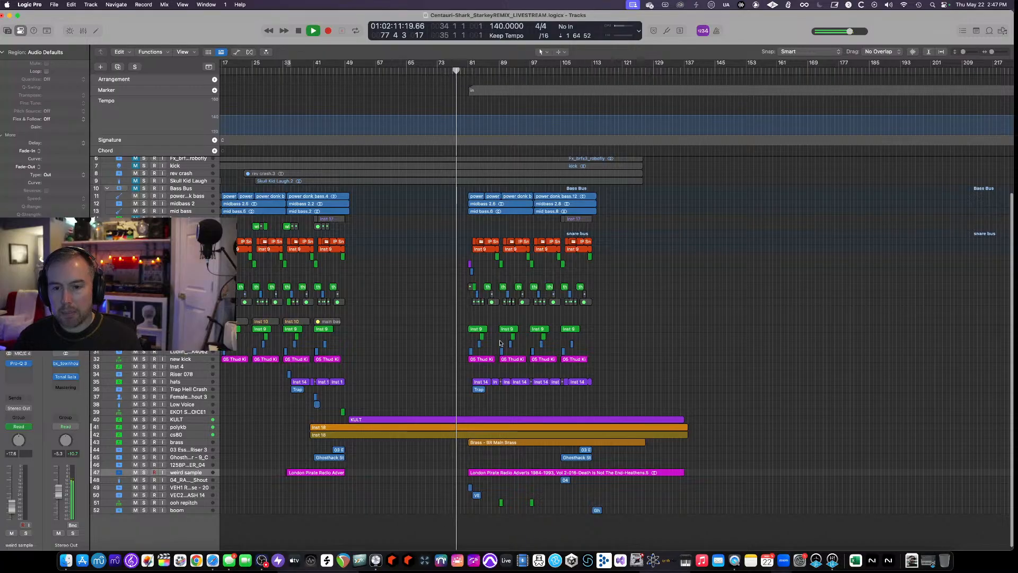
scroll(497, 338, "up", 4)
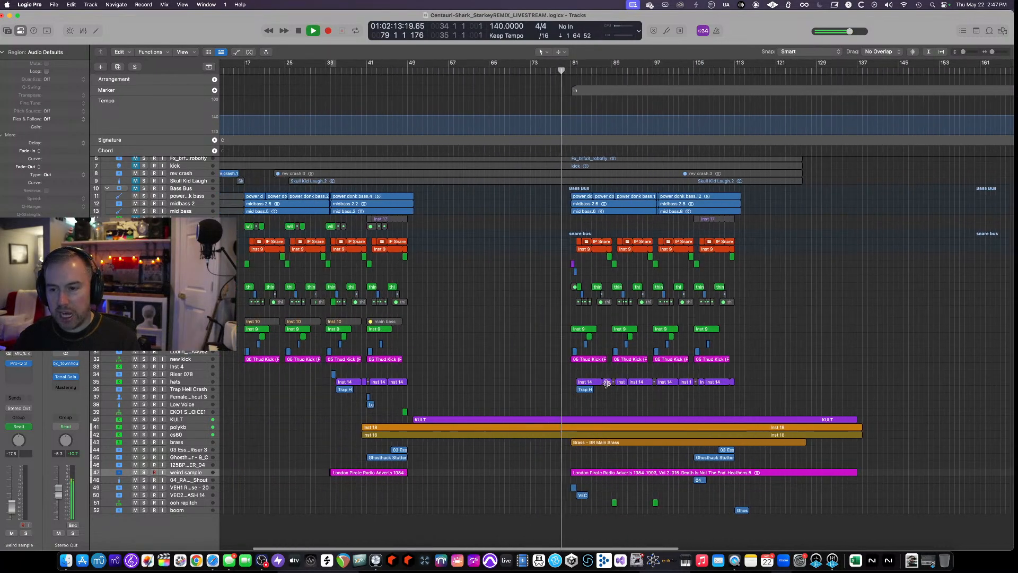
scroll(601, 390, "up", 2)
scroll(591, 390, "up", 2)
scroll(559, 388, "up", 3)
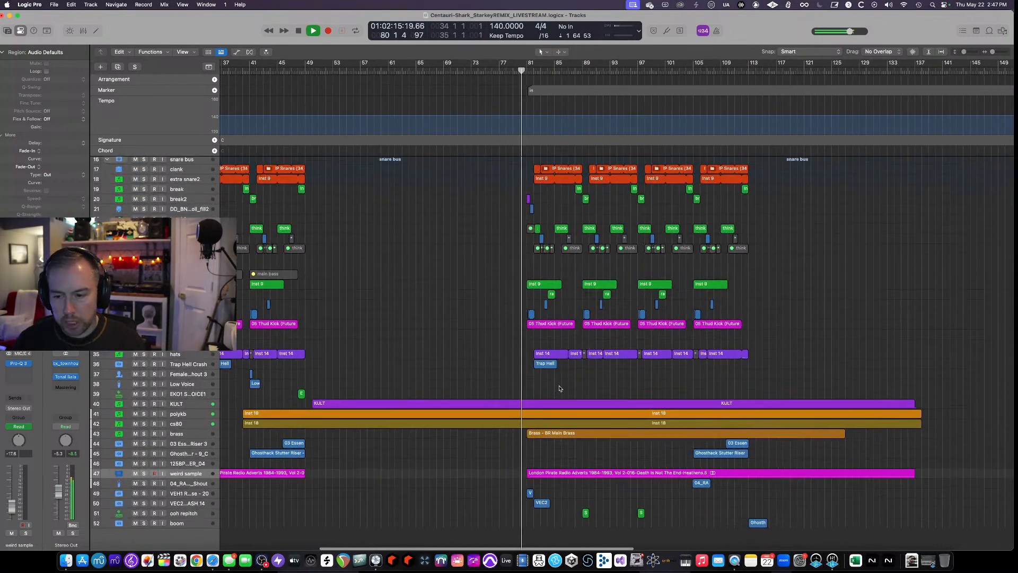
scroll(559, 388, "up", 2)
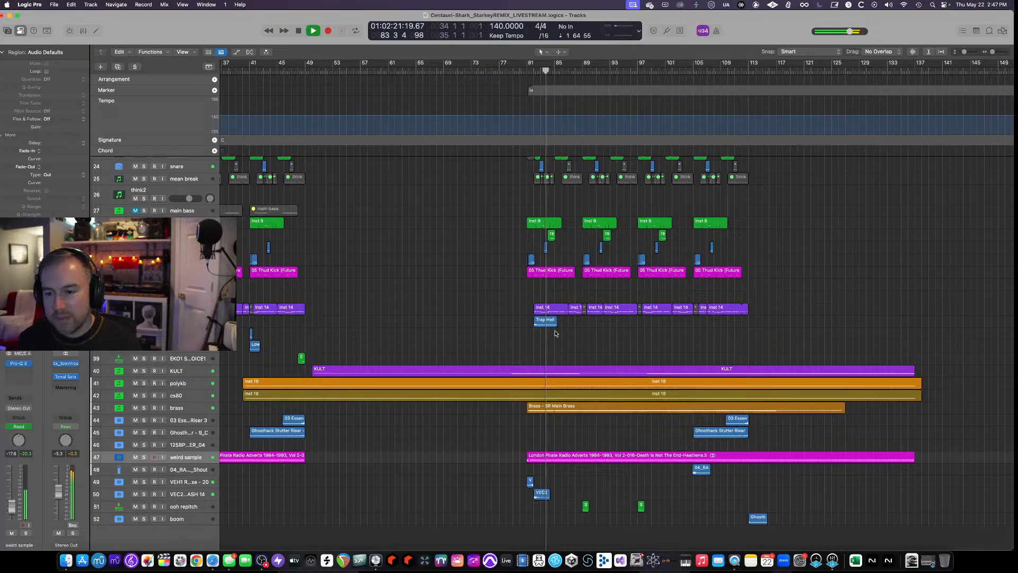
scroll(554, 330, "right", 5)
scroll(551, 329, "up", 8)
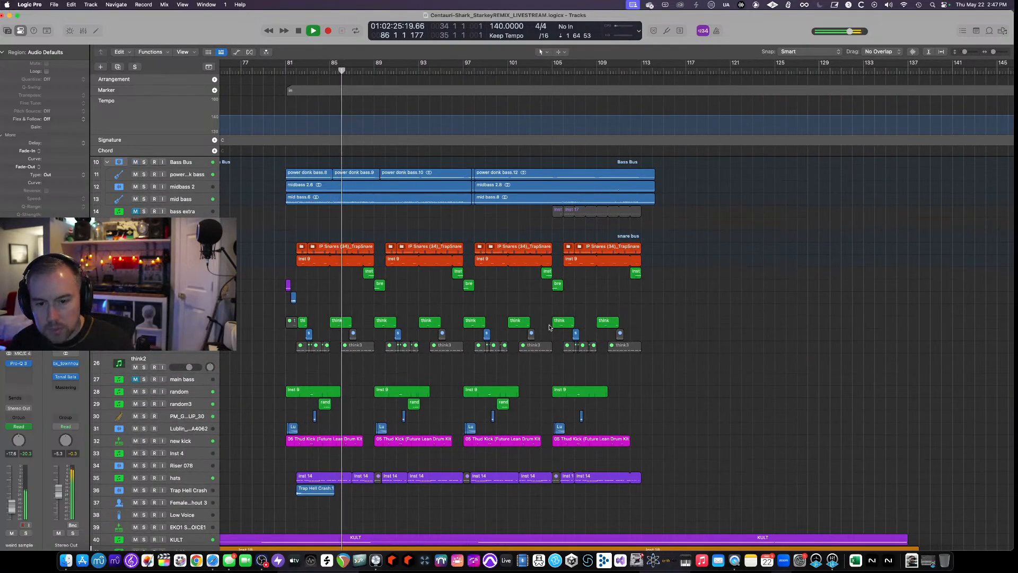
Show track automation, enlarge the tracks, and examine the mute automation on main bass and the decay automation on random3.
key("a")
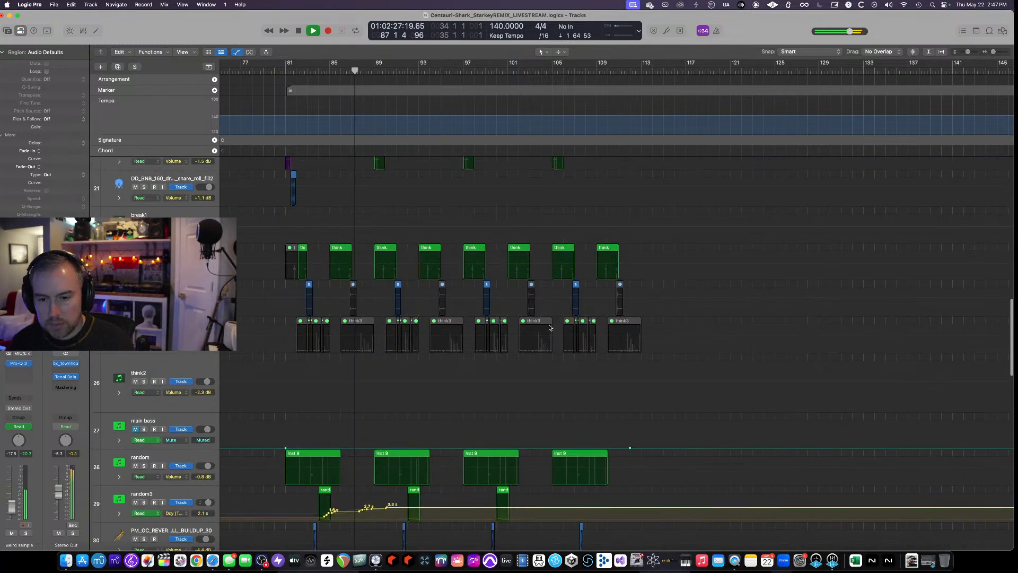
key("super+Down")
key("super+Down")
scroll(549, 327, "down", 2)
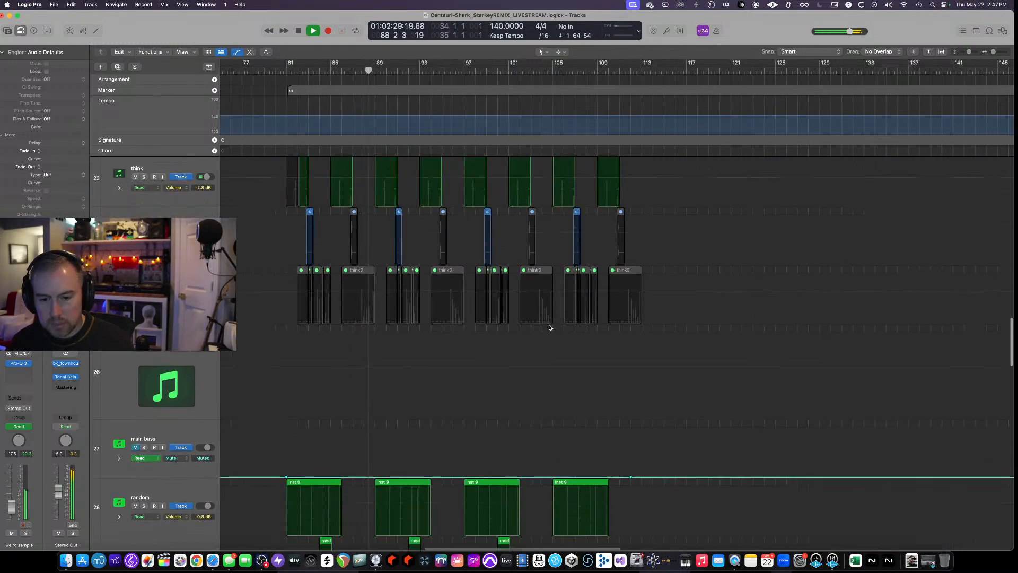
scroll(549, 328, "down", 3)
key("super+Left")
key("super+Left")
scroll(565, 330, "left", 4)
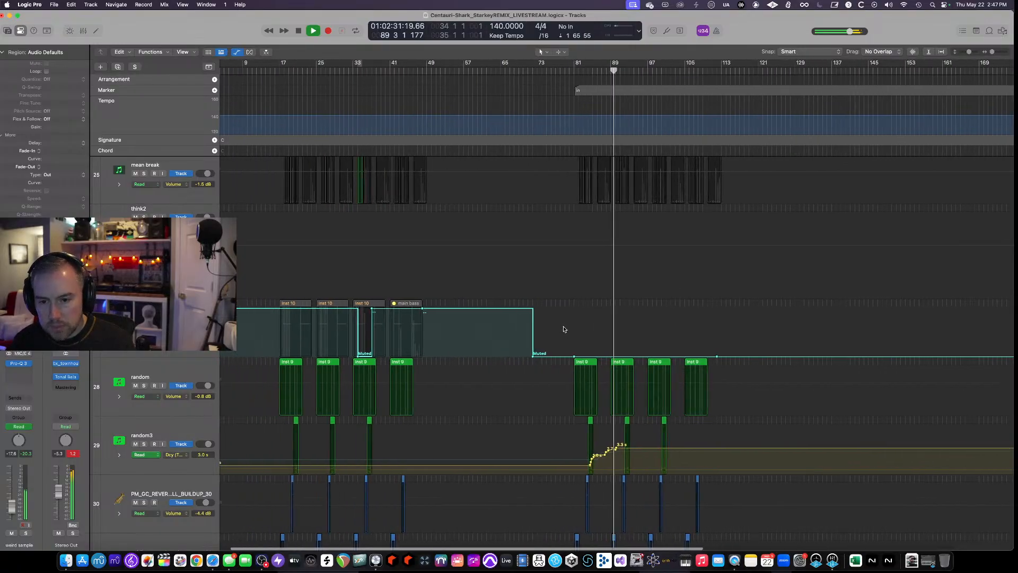
scroll(564, 329, "up", 3)
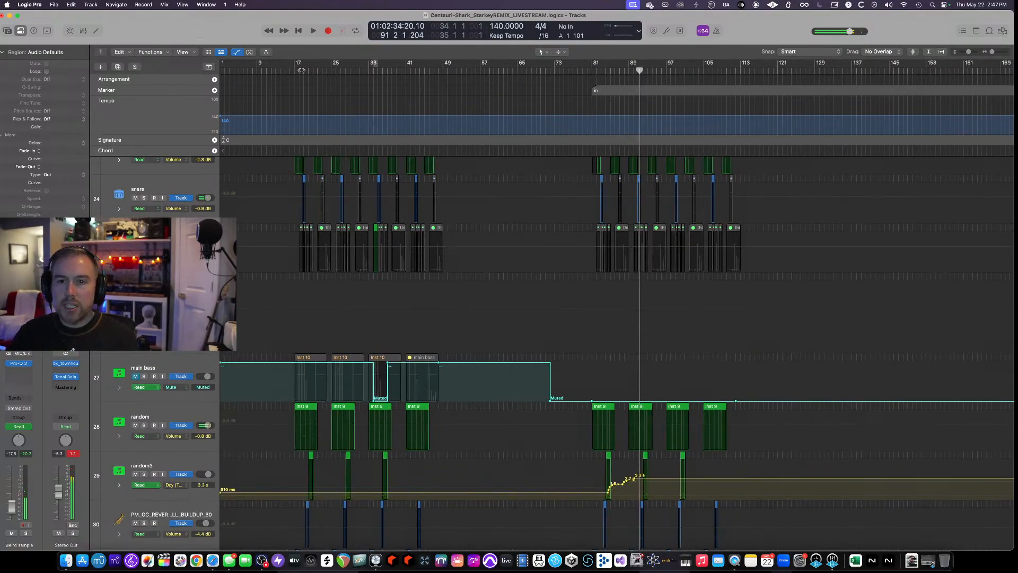
Play the main bass track soloed from bar 17, turn its solo off and stop playback.
left_click(296, 71)
key("space")
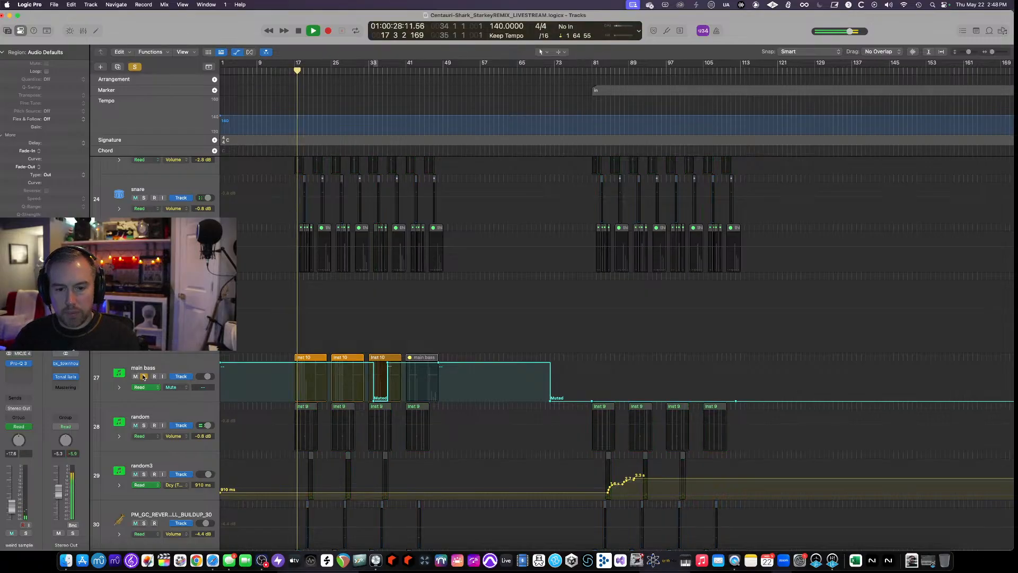
key("space")
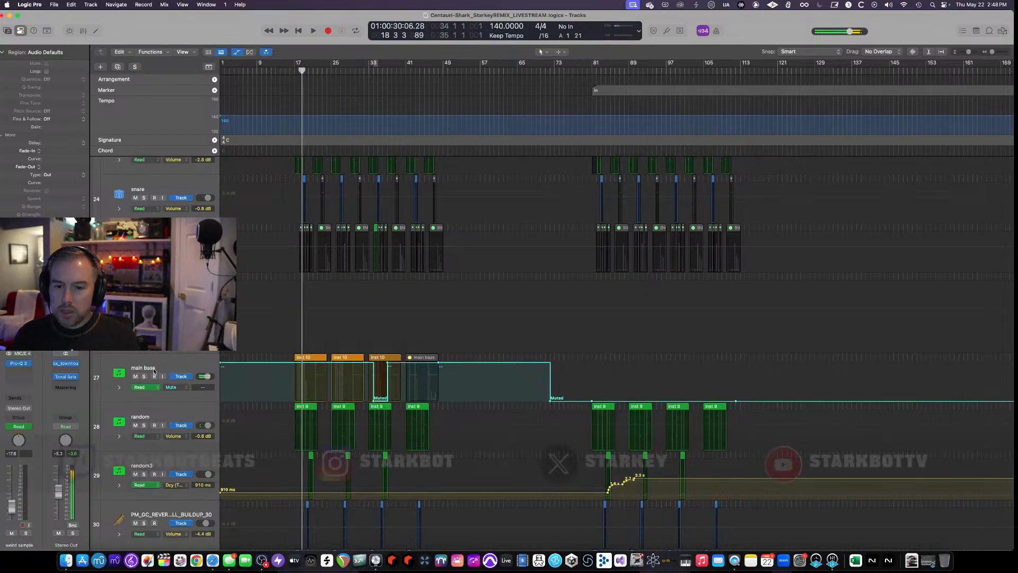
Move the playhead to just before bar 81, reduce the track heights and start playback of the second drop.
left_click(590, 71)
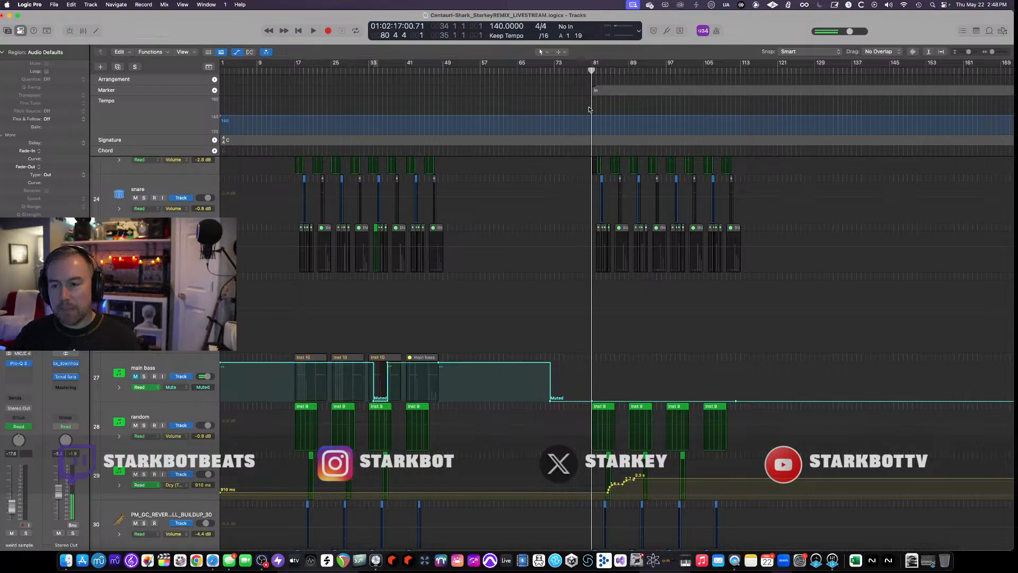
scroll(586, 112, "up", 3)
scroll(561, 303, "down", 2)
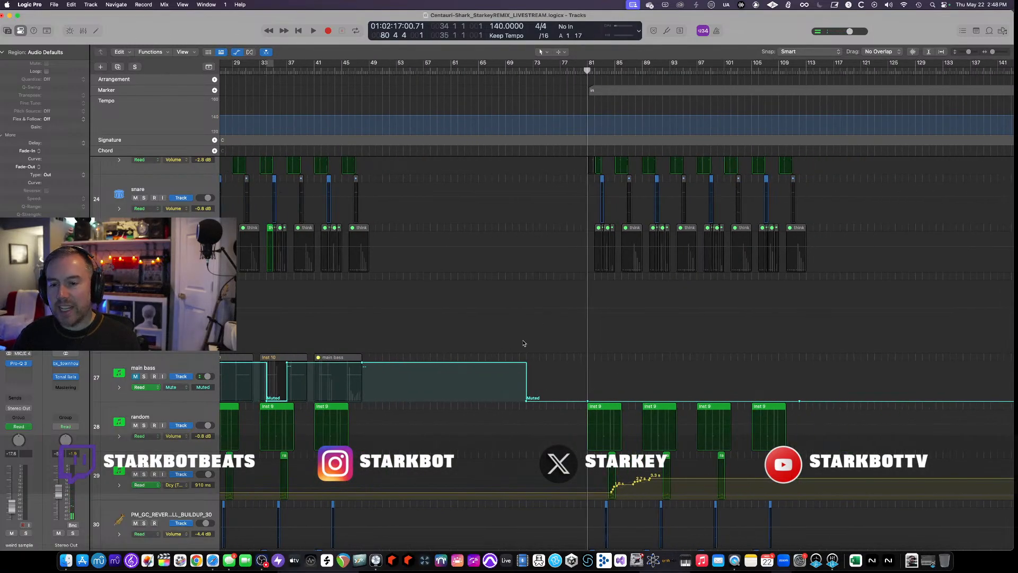
scroll(534, 335, "up", 5)
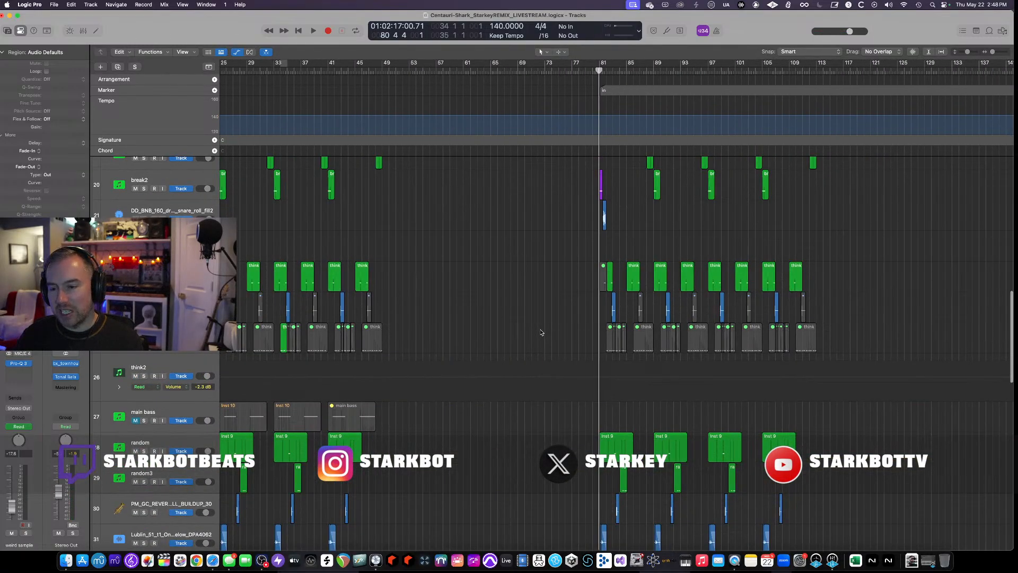
scroll(541, 333, "up", 3)
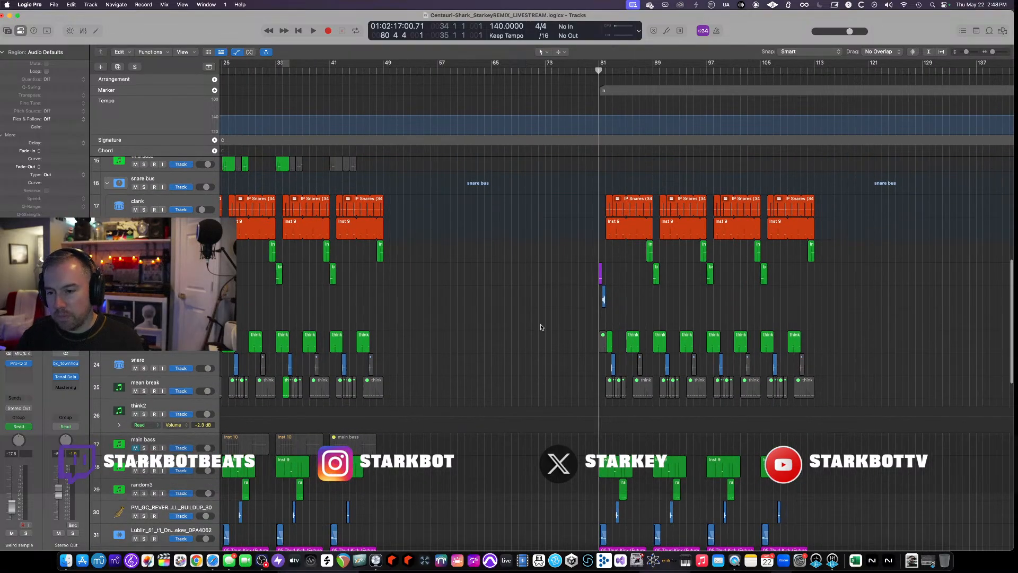
scroll(541, 327, "down", 7)
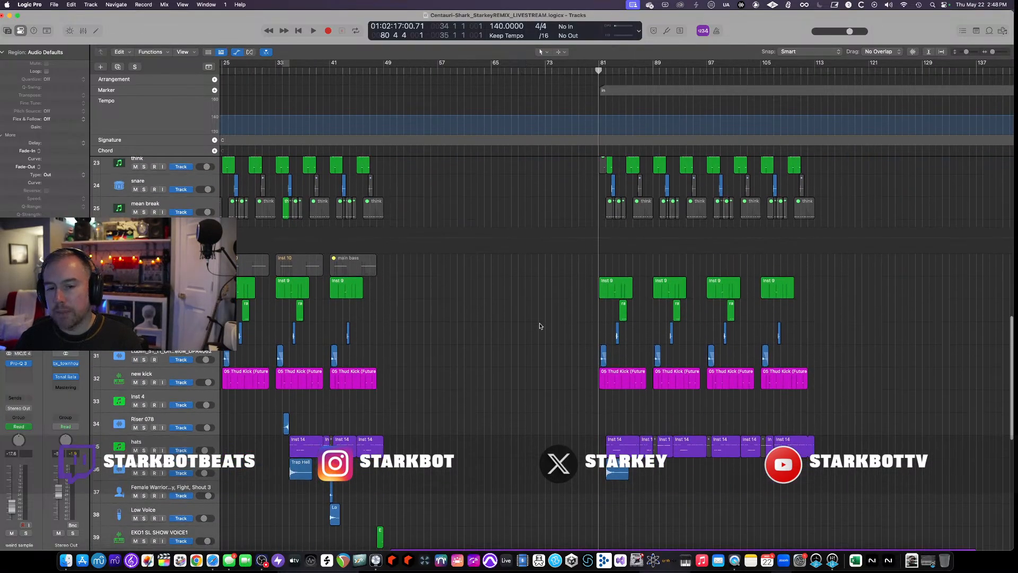
scroll(539, 326, "down", 1)
key("space")
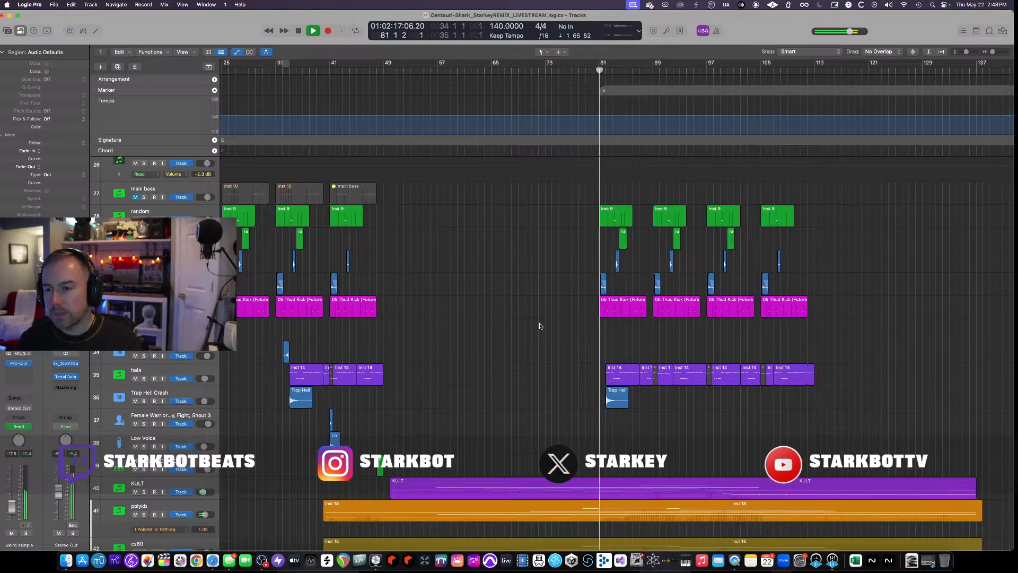
During playback, examine the second drop's tracks up close, from the bass and snare layers down to the synths and one-shot samples.
scroll(539, 326, "up", 3)
scroll(540, 326, "up", 10)
scroll(540, 326, "up", 5)
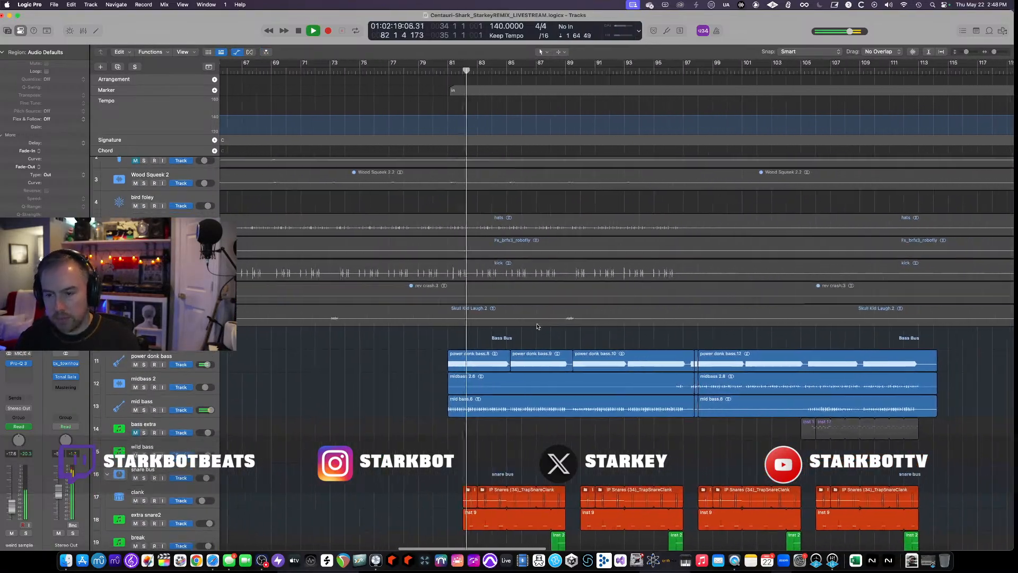
scroll(536, 326, "down", 8)
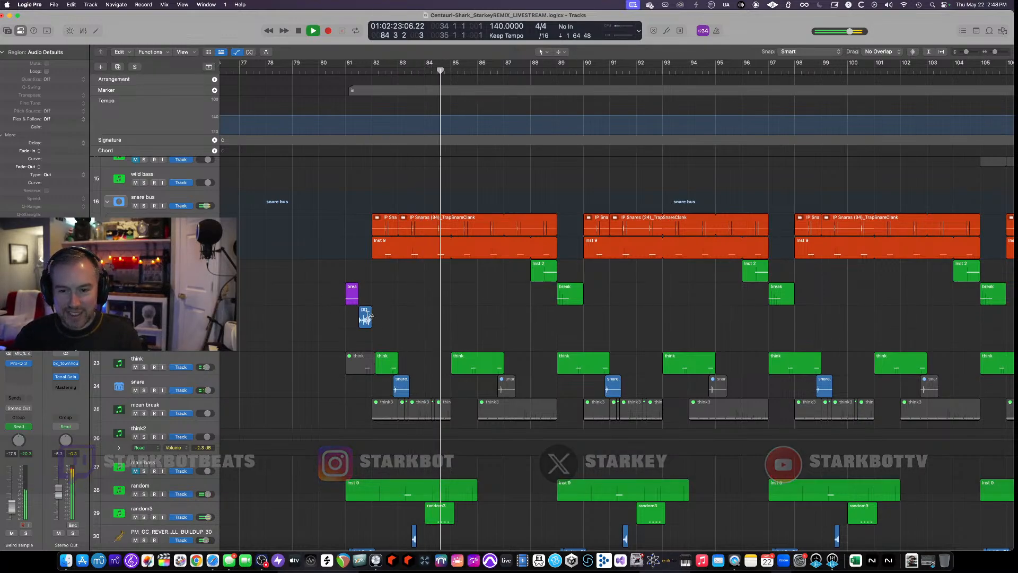
scroll(435, 339, "up", 3)
scroll(452, 344, "up", 2)
scroll(453, 343, "down", 3)
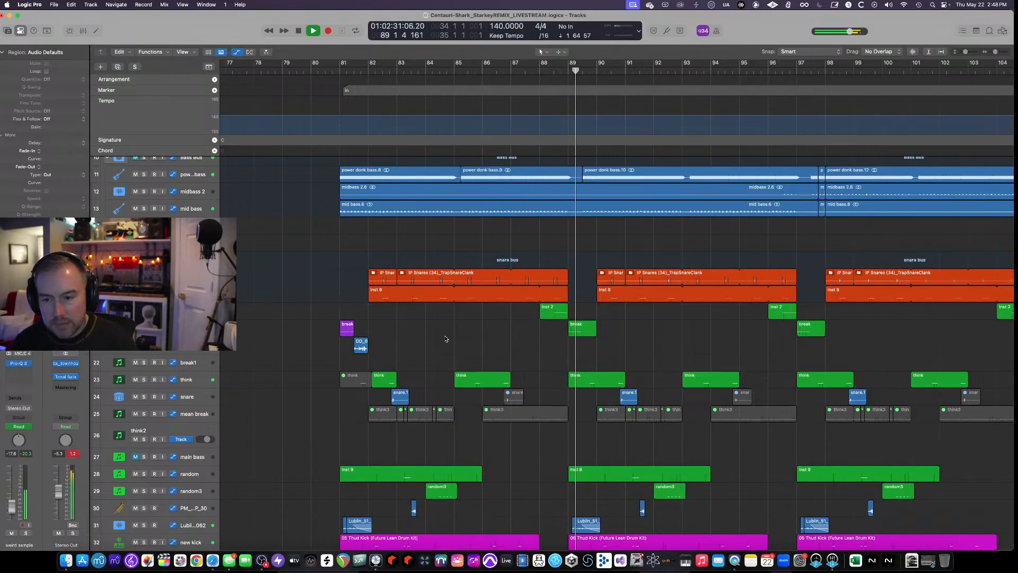
scroll(570, 358, "down", 10)
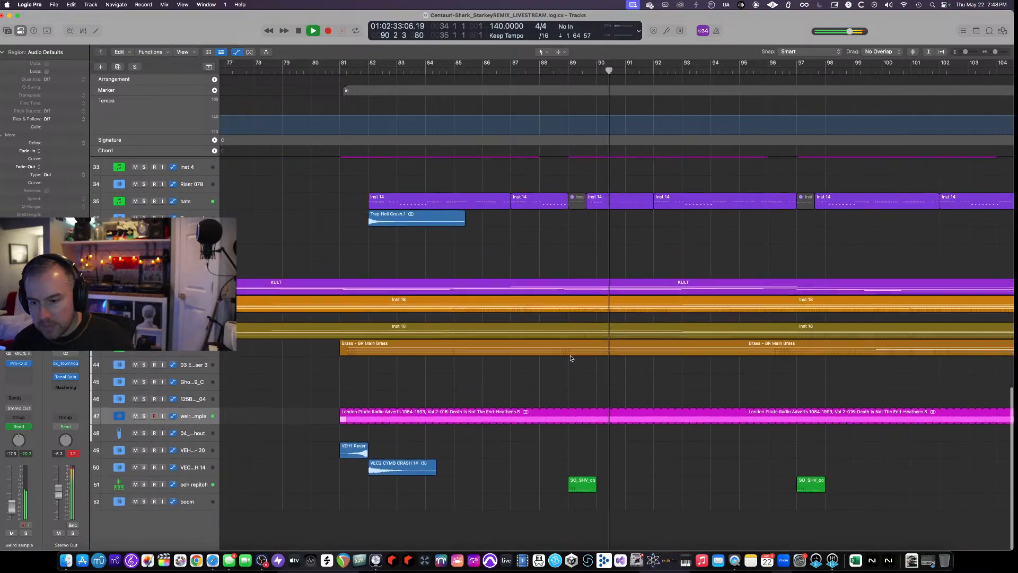
Select the ooh repitch track, play it soloed from bar 88, turn its solo off and stop playback.
left_click(210, 480)
key("space")
left_click(547, 66)
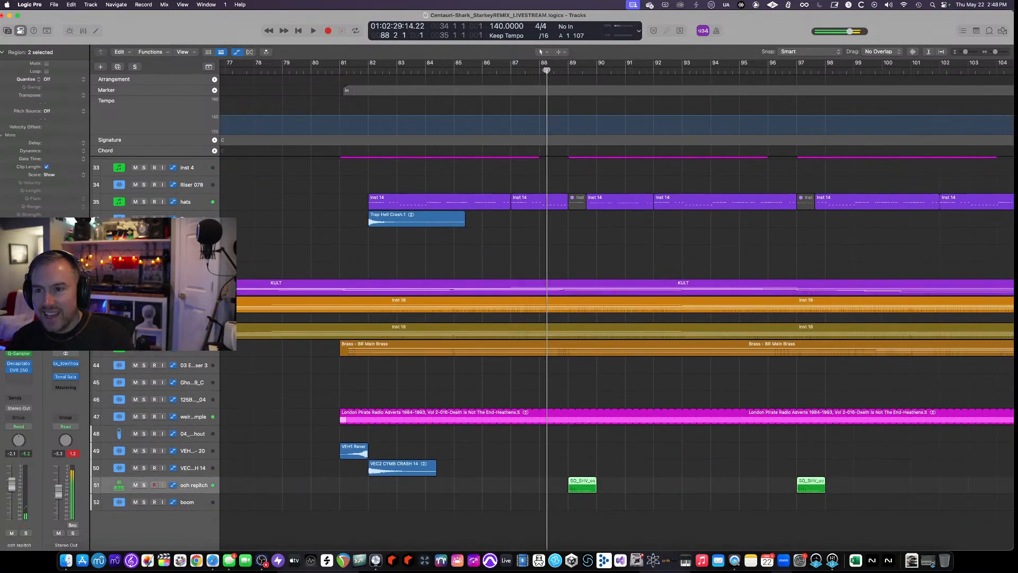
left_click(143, 484)
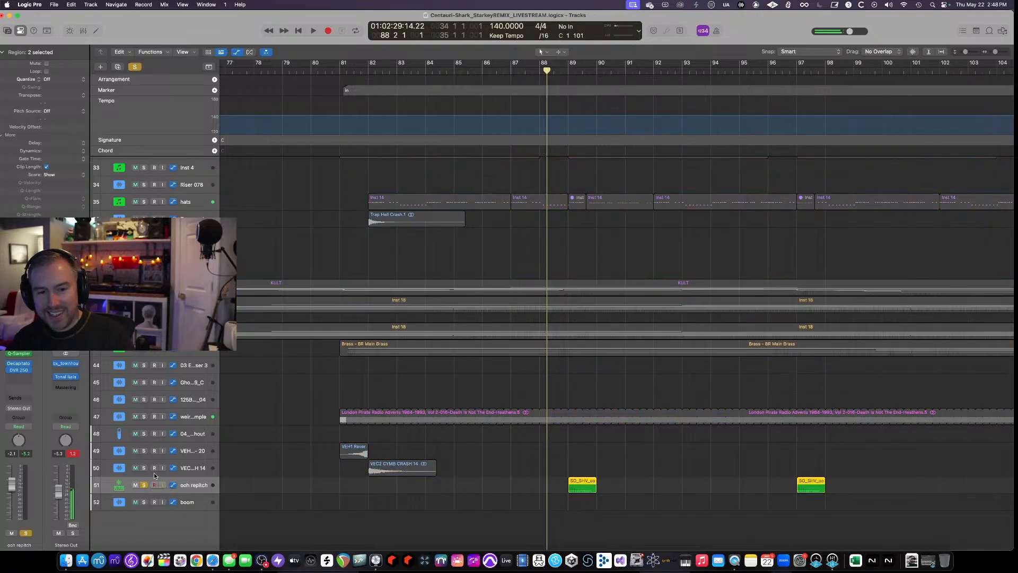
key("space")
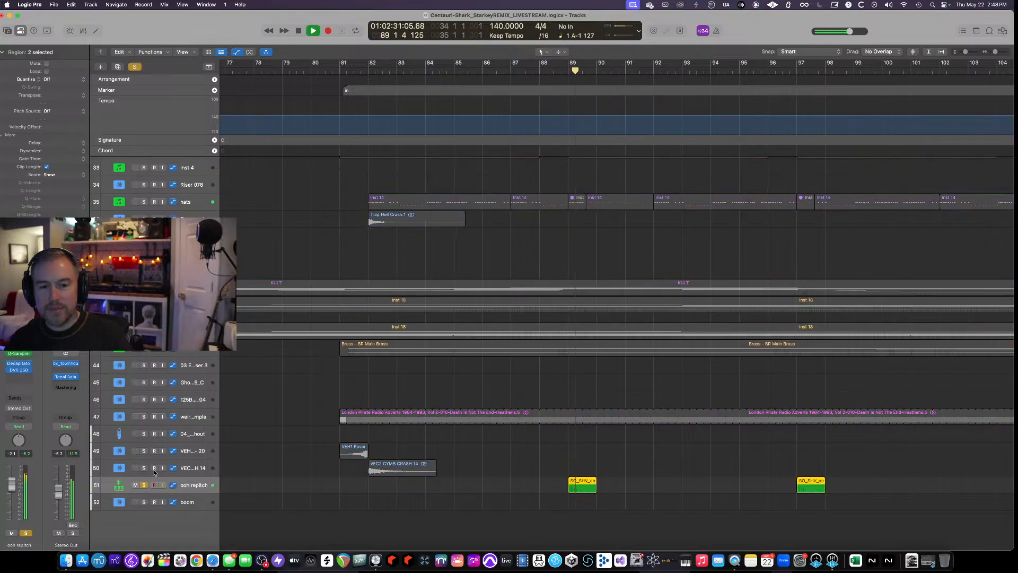
left_click(144, 485)
key("space")
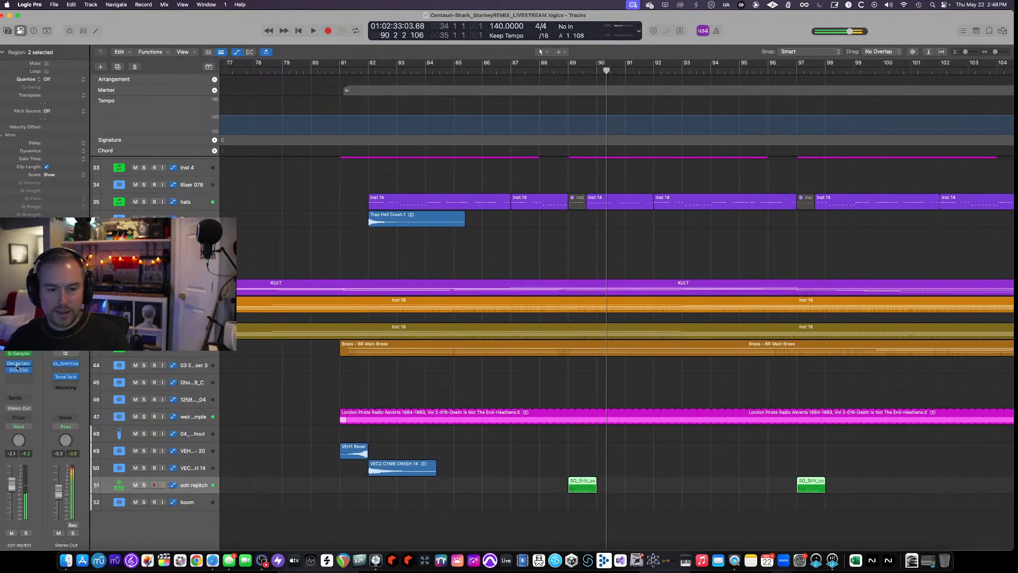
Open the Decapitator and DVR 250 effects on the ooh repitch track and move the DVR 250 window lower.
left_click(15, 366)
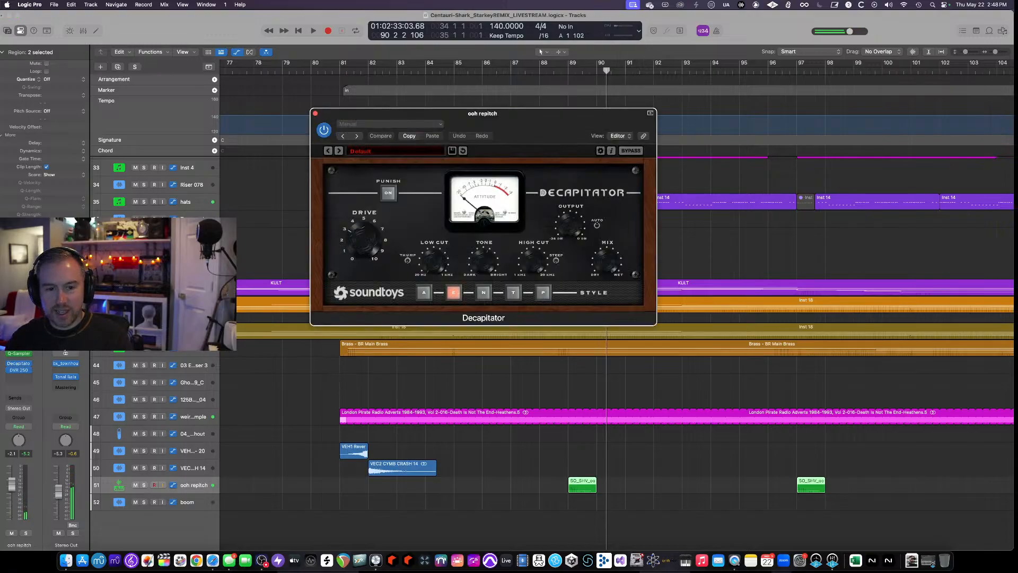
left_click(18, 370)
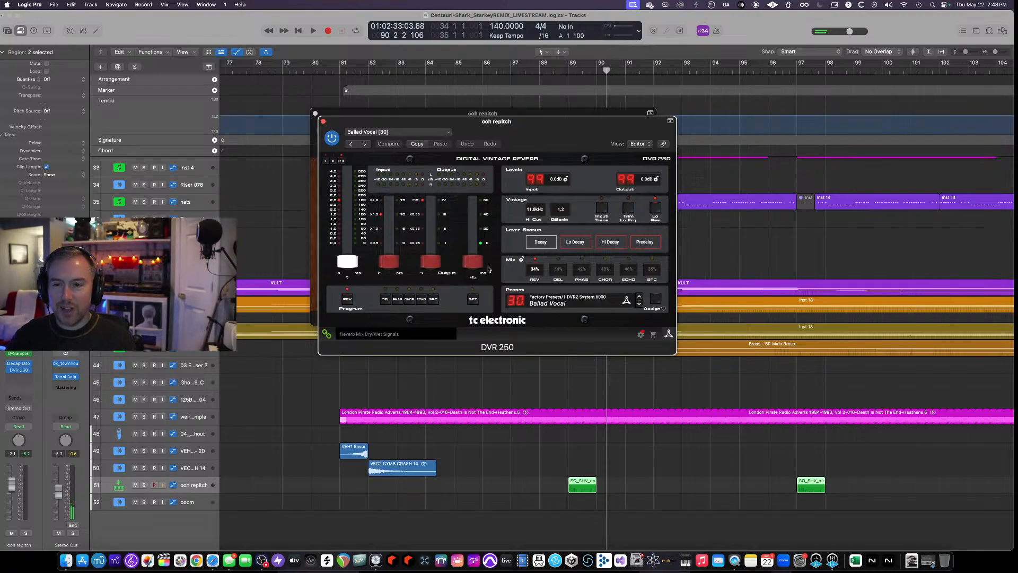
left_click_drag(446, 144, 435, 196)
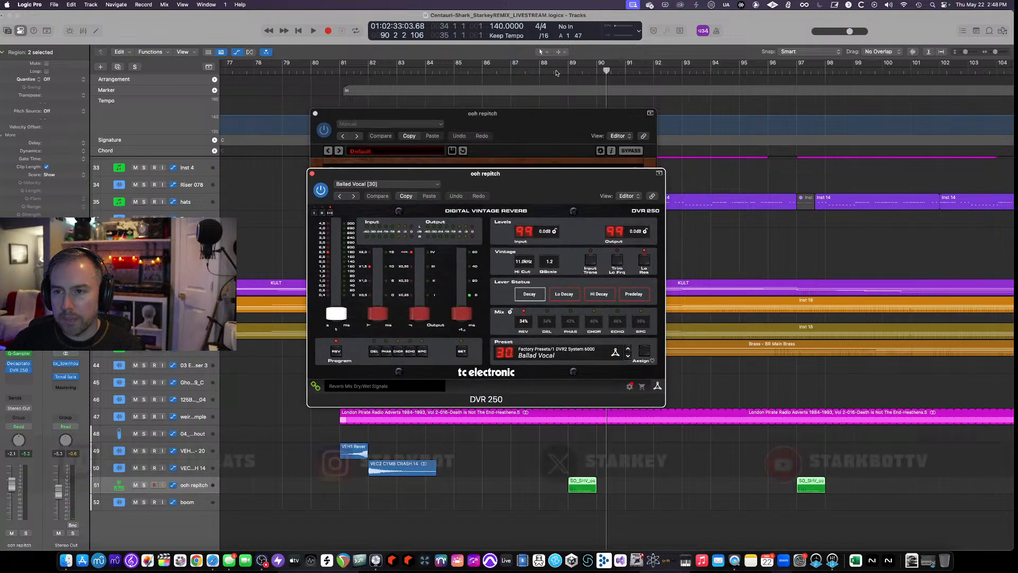
Solo the ooh repitch track, play it from about bar 88 and toggle its DVR 250 reverb for comparison.
left_click(556, 73)
key("s")
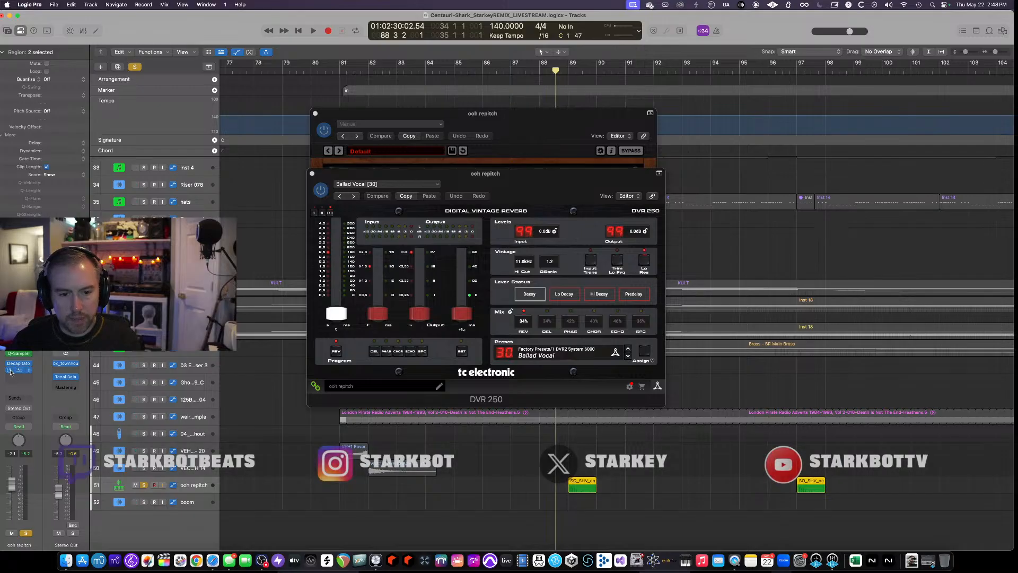
left_click(10, 370)
key("space")
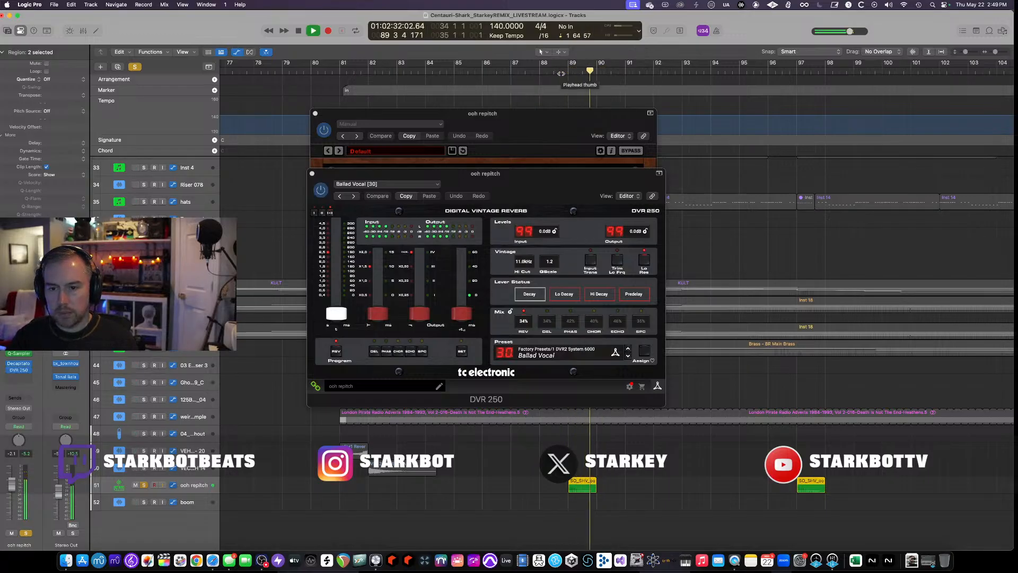
Turn off the ooh repitch solo and close the track's Decapitator and DVR 250 windows.
left_click(25, 533)
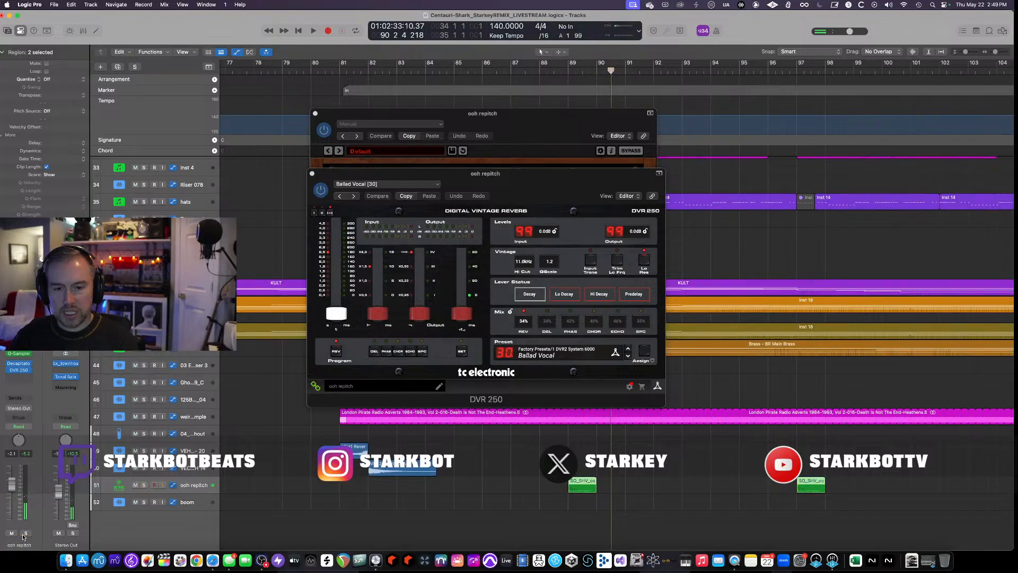
left_click(315, 114)
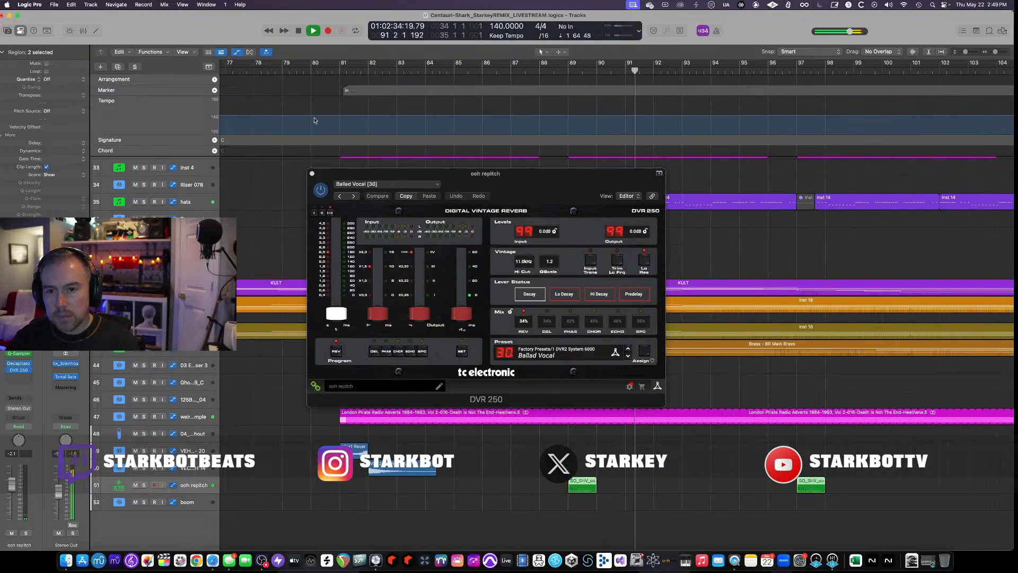
left_click(311, 173)
During playback, examine the second drop's tracks with their automation shown, from drums and hats to synths and risers, and stop playback.
scroll(491, 252, "down", 5)
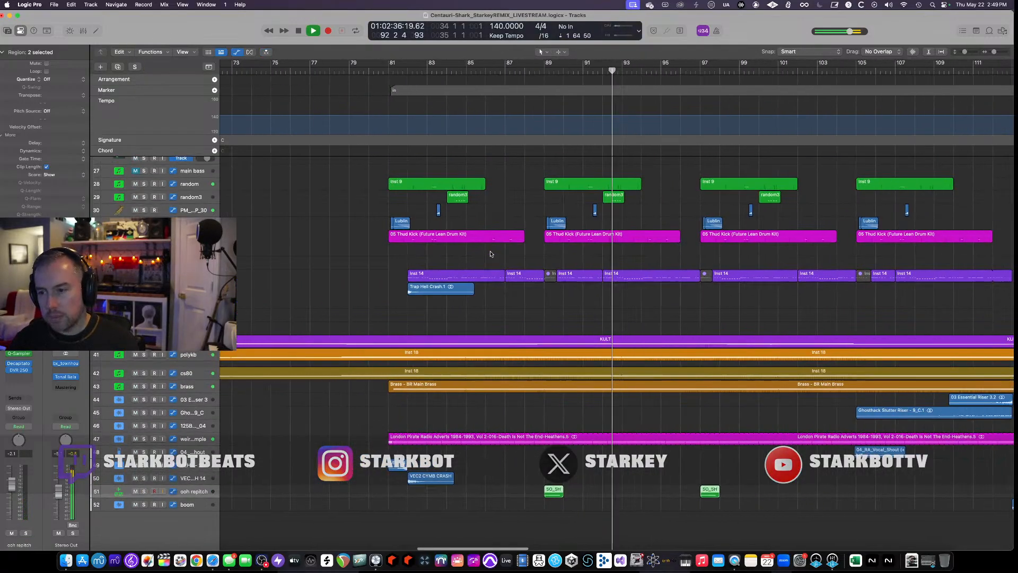
scroll(463, 245, "down", 3)
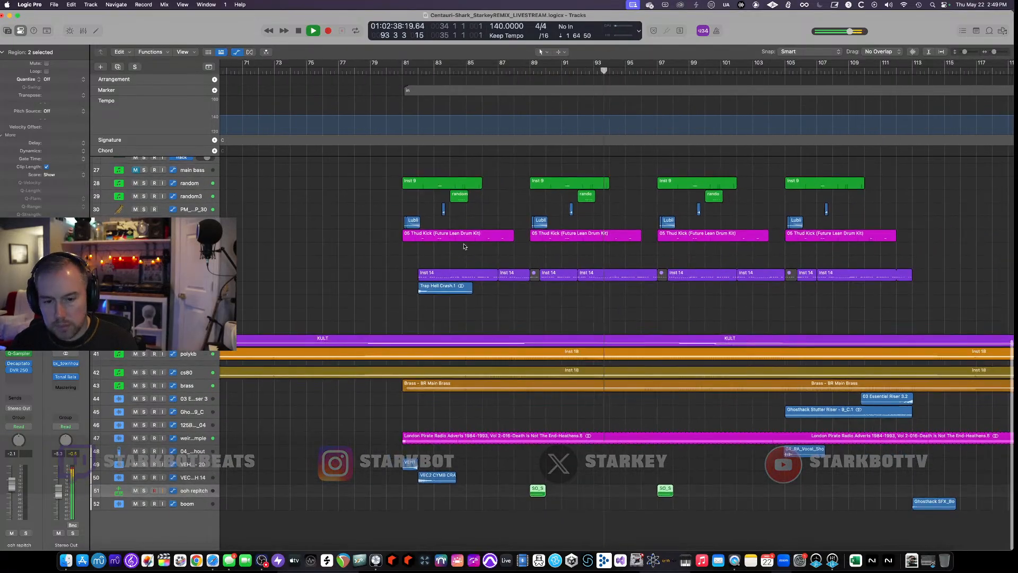
scroll(463, 245, "up", 5)
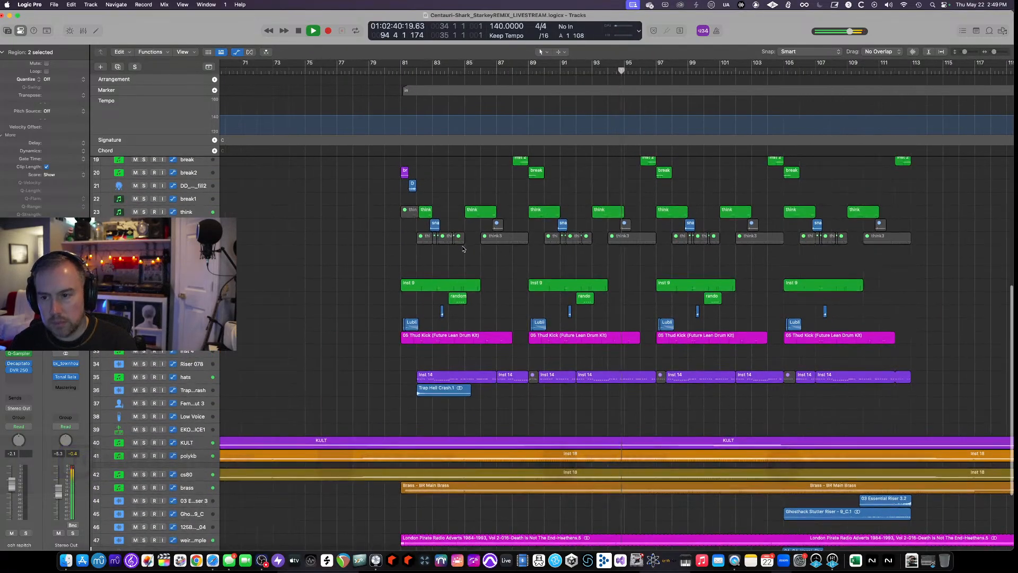
key("a")
scroll(463, 246, "right", 3)
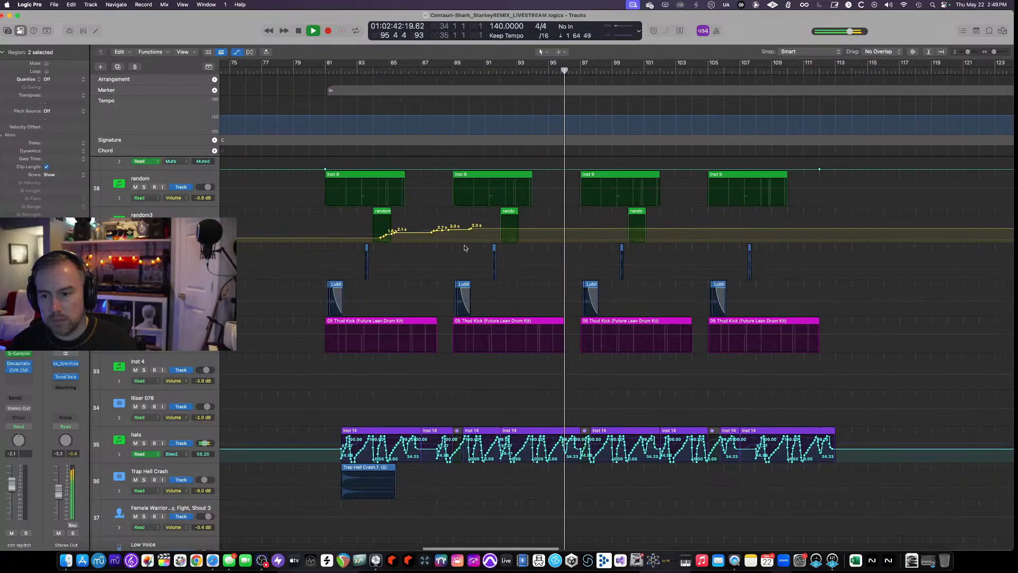
scroll(464, 248, "down", 4)
scroll(464, 247, "down", 5)
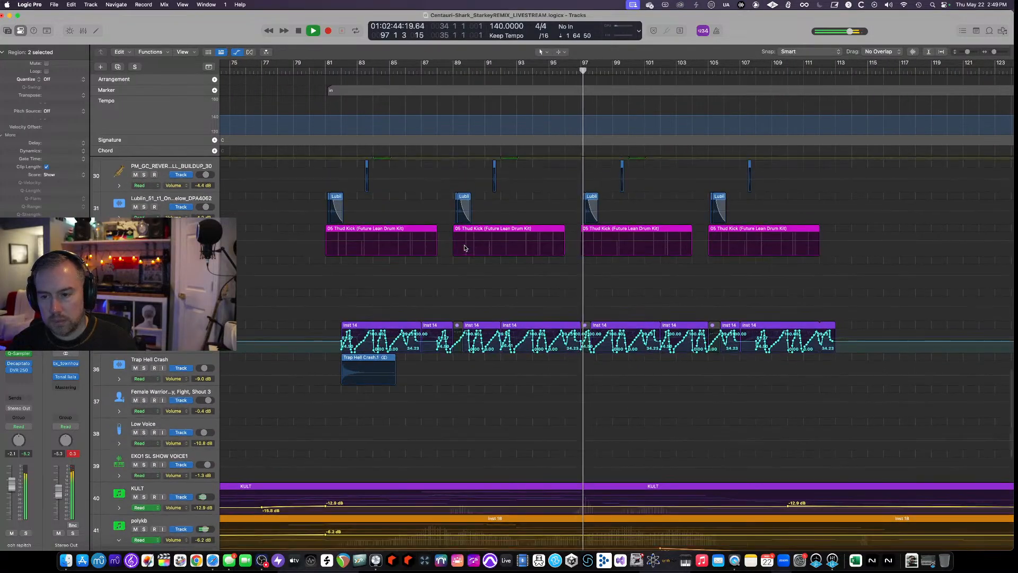
key("a")
scroll(467, 247, "right", 3)
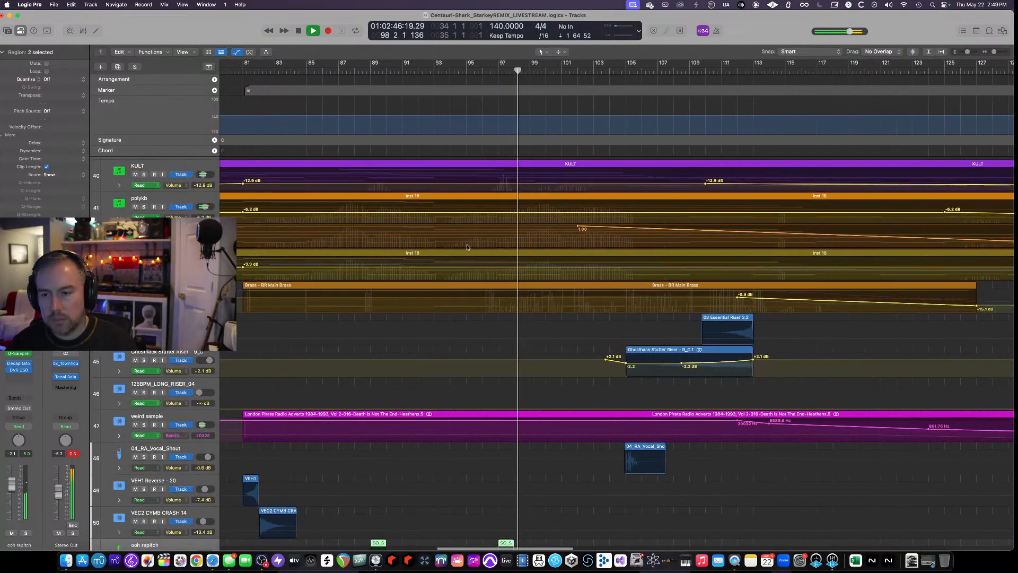
scroll(467, 247, "up", 15)
scroll(467, 247, "down", 4)
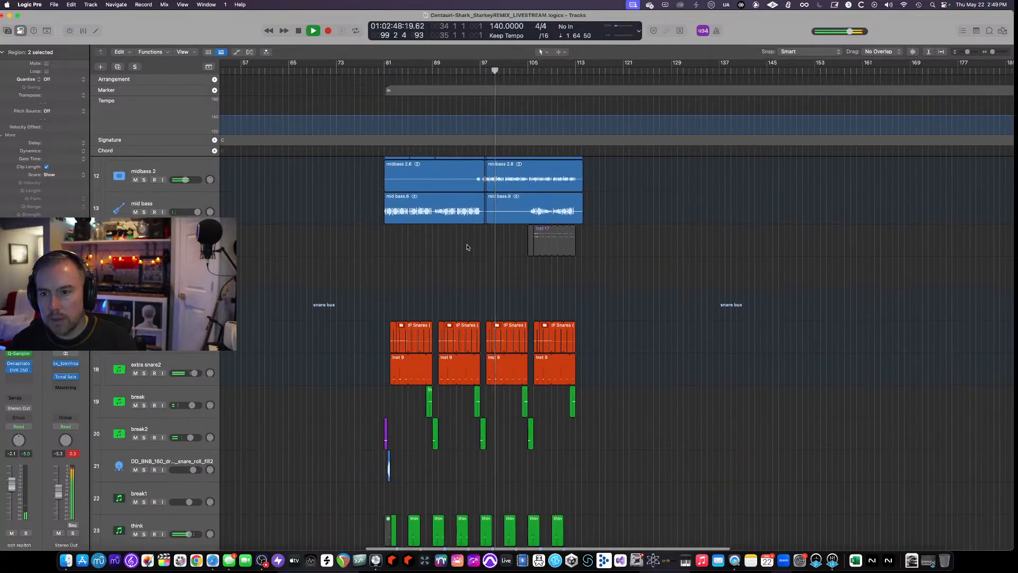
key("space")
Play from about bar 97, briefly solo the bass layers, follow their regions in the arrangement and stop playback.
scroll(467, 247, "up", 6)
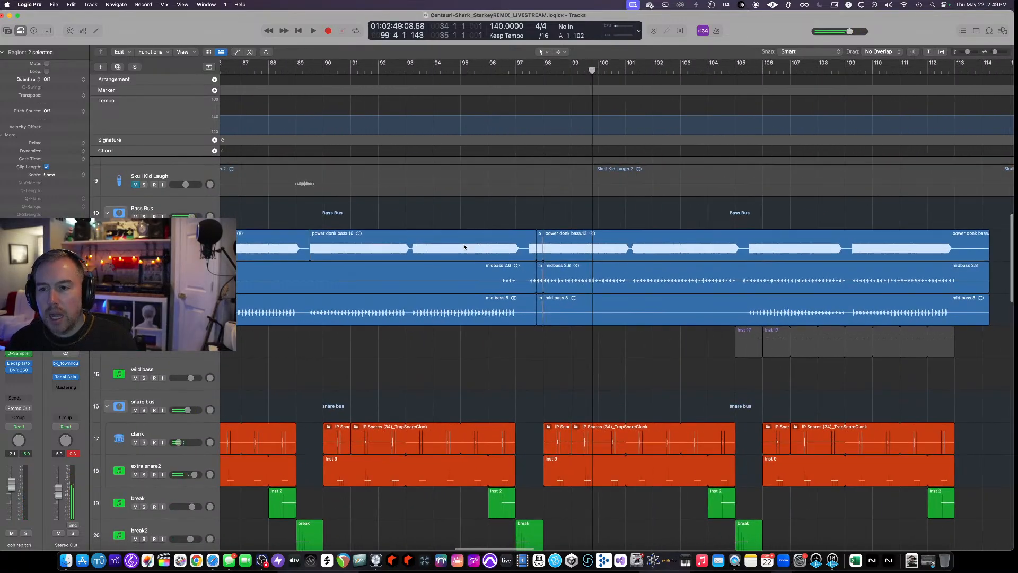
scroll(440, 251, "down", 3)
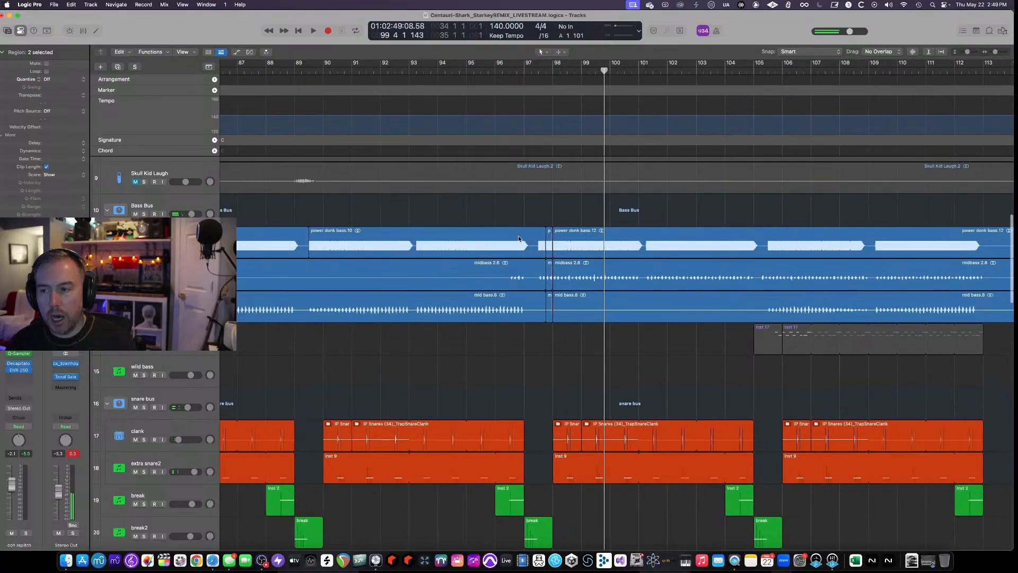
scroll(532, 235, "up", 2)
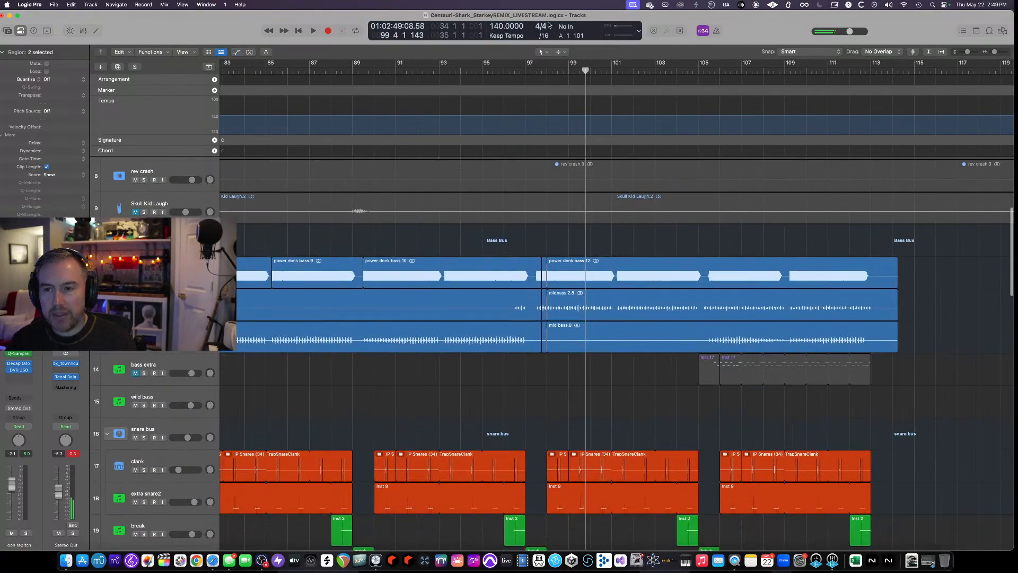
left_click(535, 70)
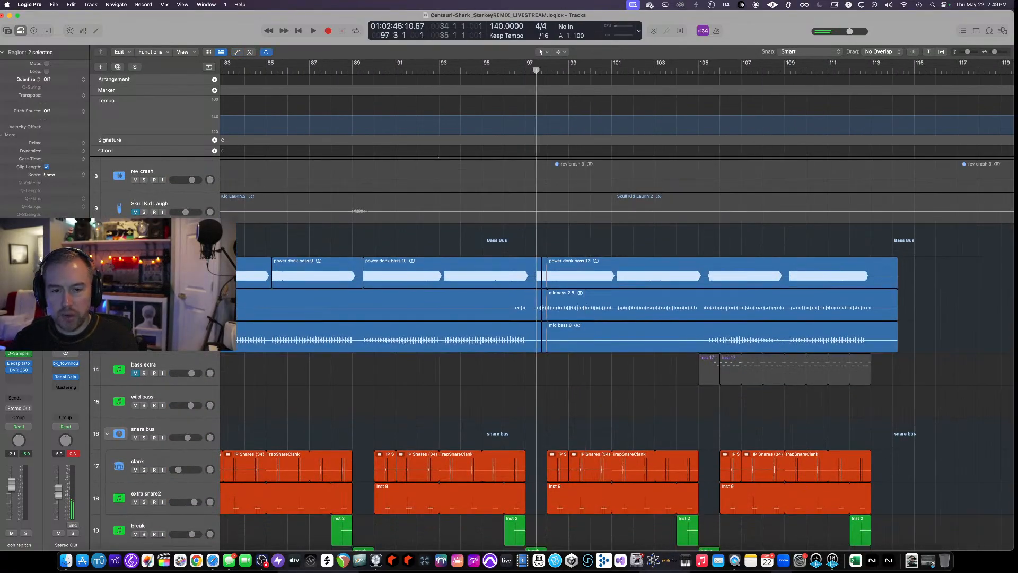
key("space")
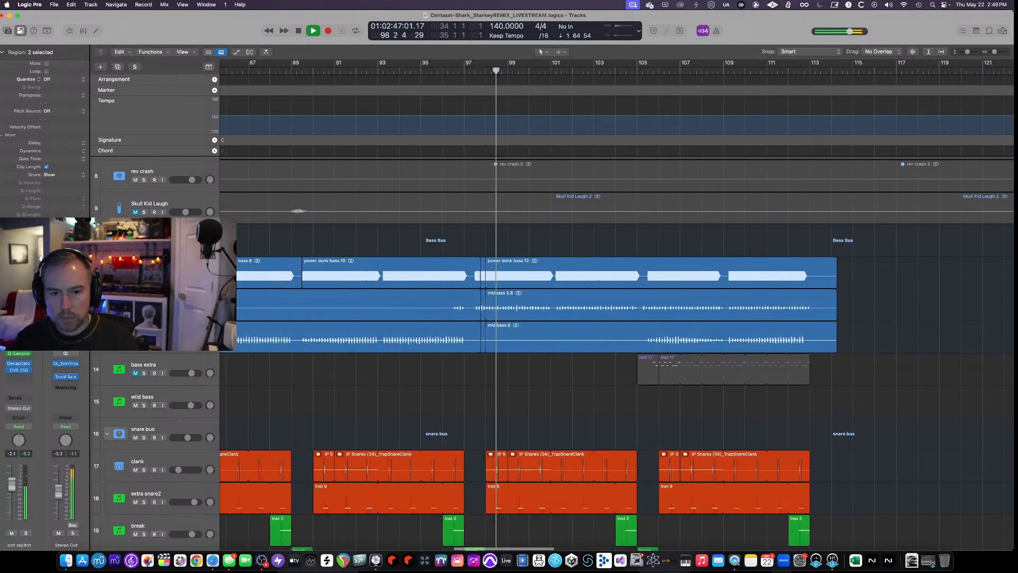
key("ctrl+s")
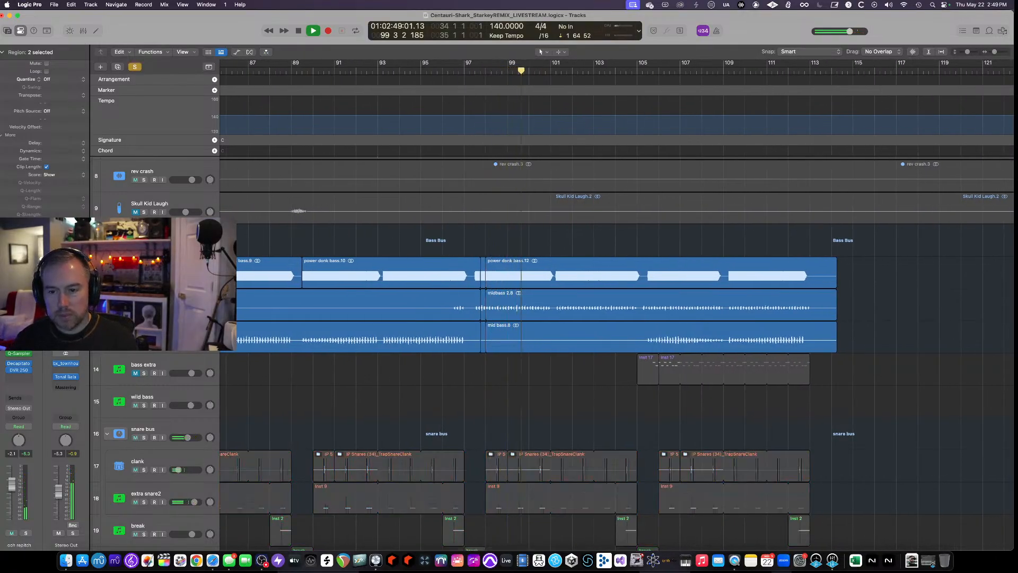
key("ctrl+s")
key("super+Left")
key("super+Left")
scroll(376, 294, "up", 3)
key("super+Right")
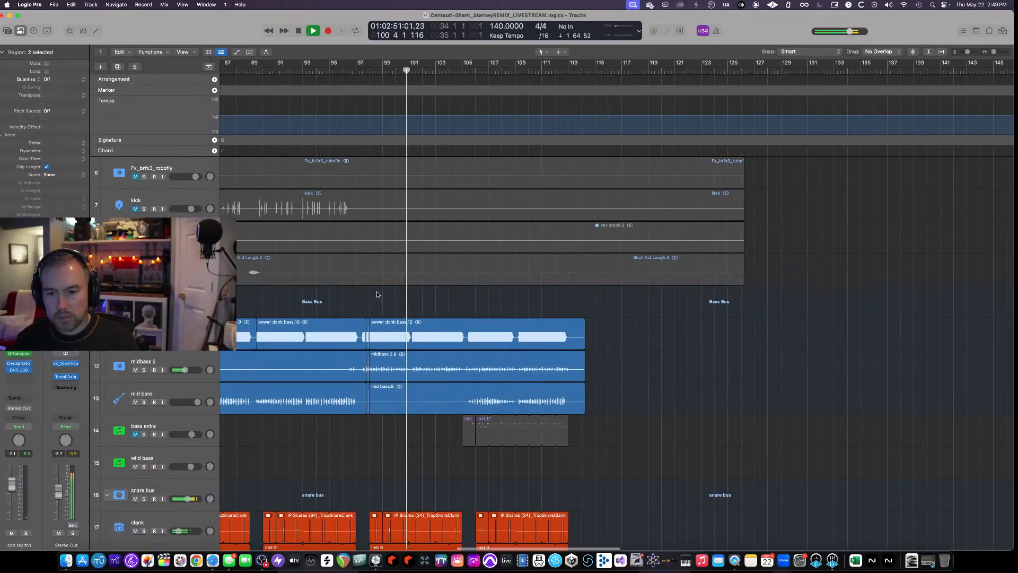
scroll(378, 292, "left", 5)
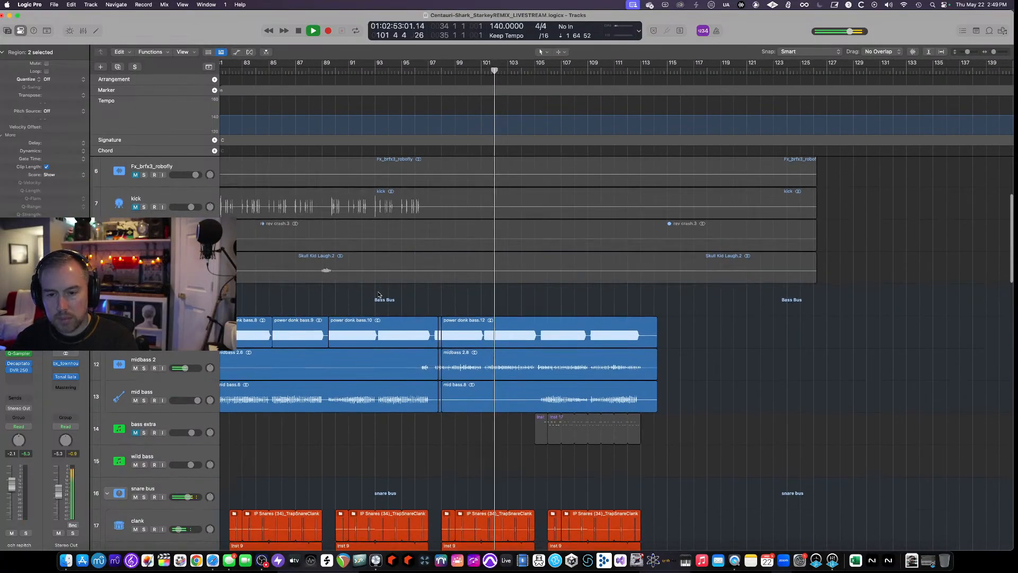
key("space")
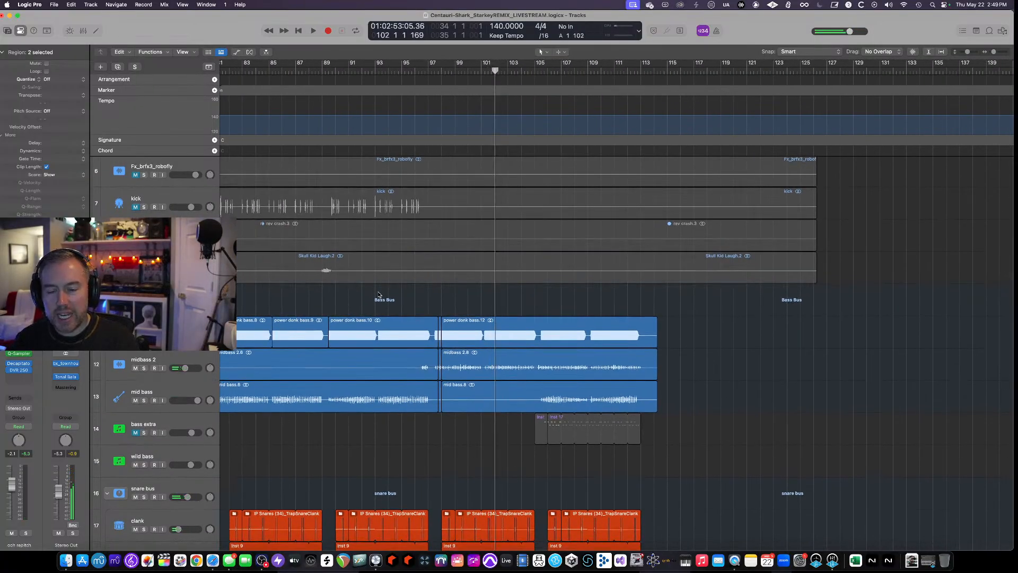
Select the Bass Bus, play it soloed from just before bar 95, turn its solo off and stop playback.
scroll(377, 313, "up", 2)
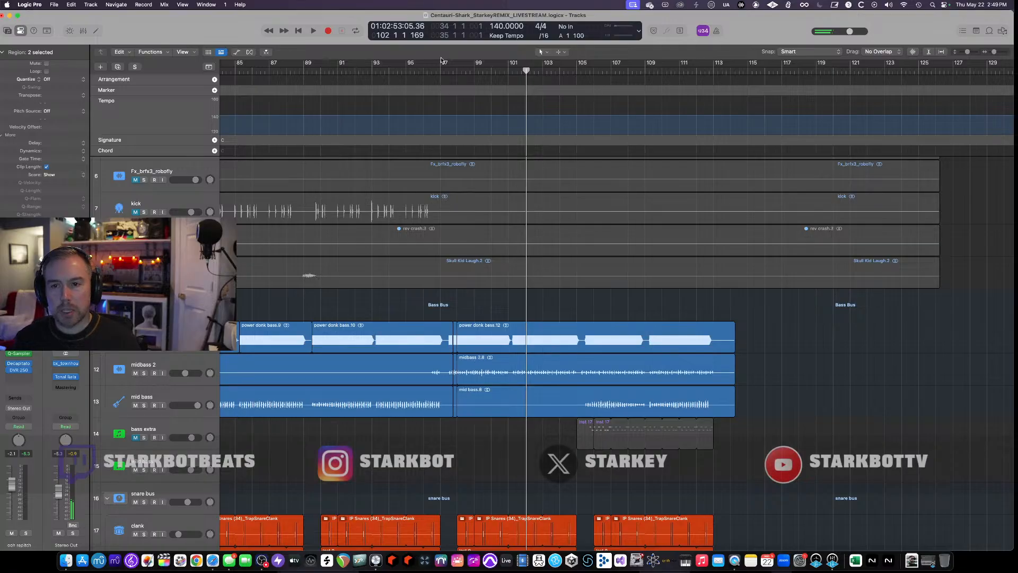
left_click(401, 71)
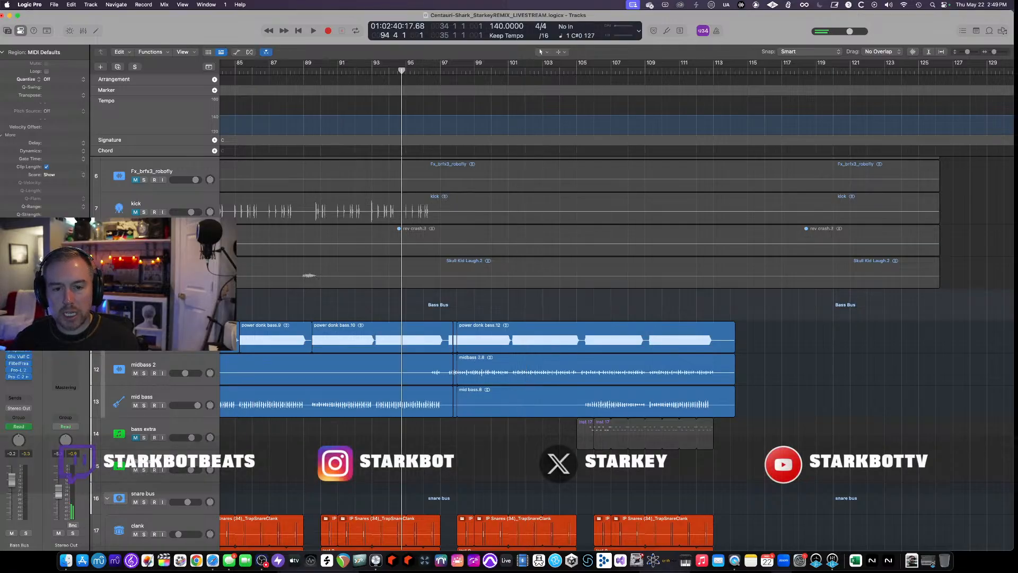
key("s")
key("space")
key("s")
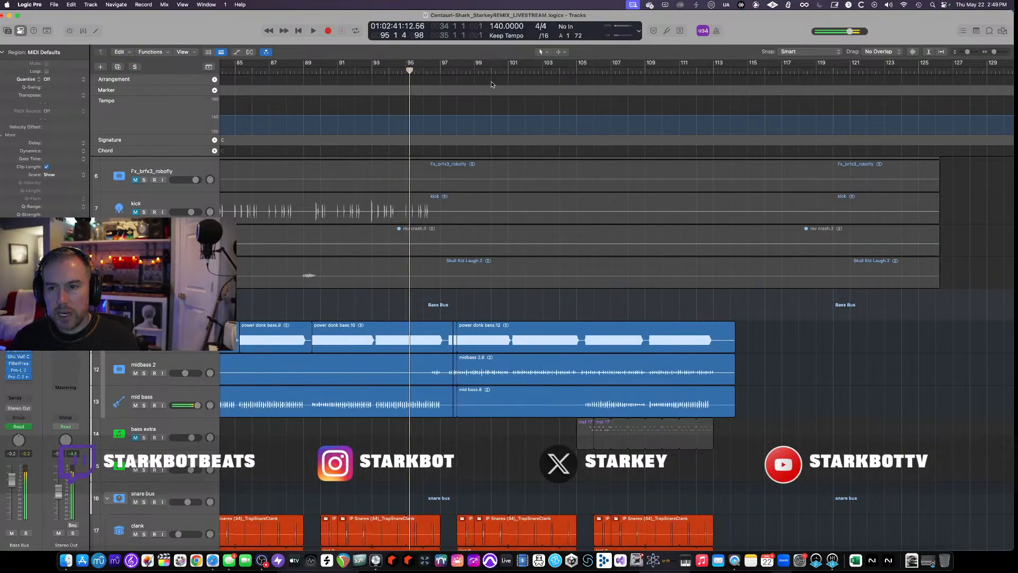
Play the Bass Bus soloed from about bar 99 and turn its solo off while playback continues.
left_click(474, 71)
key("s")
key("space")
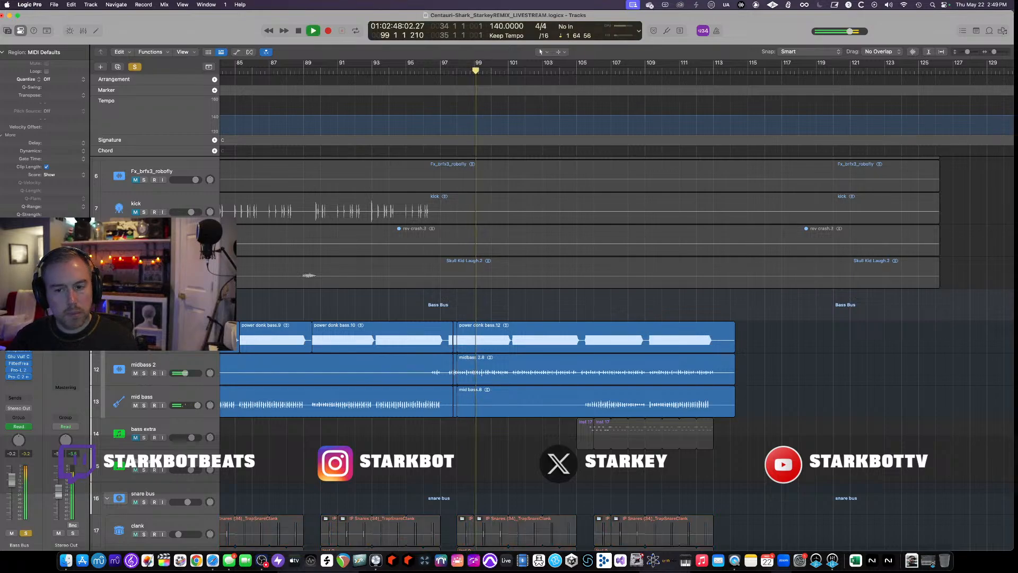
key("s")
During playback, examine the end of the second drop, from the snare, break and kick tracks down to the synths, risers and vocal shout.
scroll(415, 346, "down", 5)
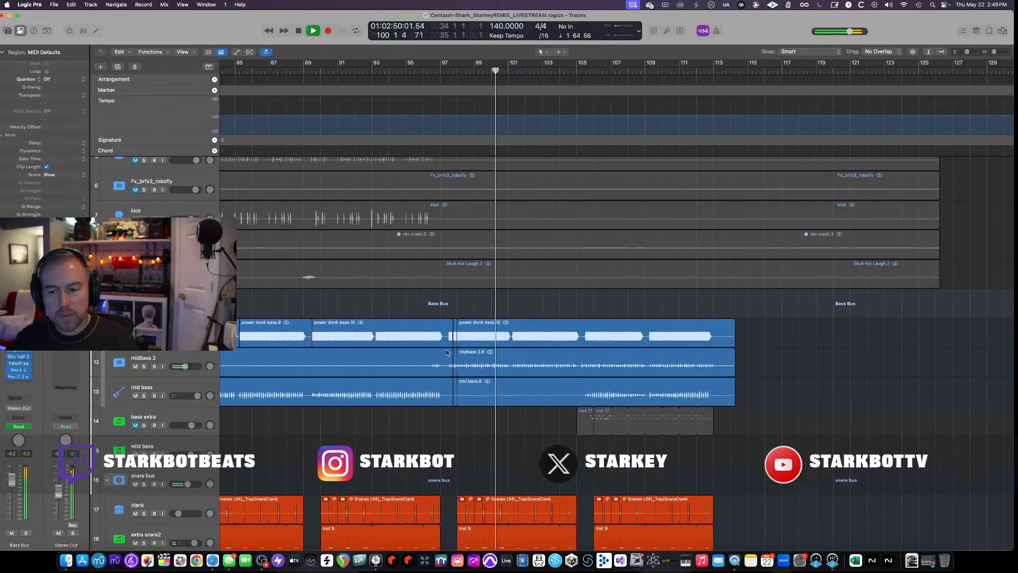
scroll(447, 353, "down", 3)
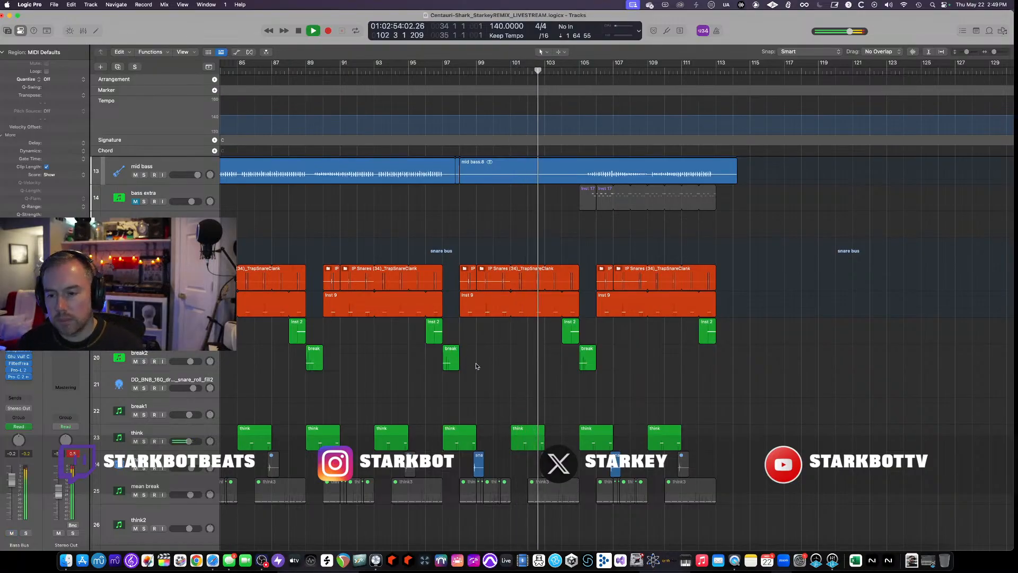
scroll(509, 375, "left", 3)
scroll(508, 375, "down", 5)
scroll(506, 375, "left", 1)
scroll(505, 376, "up", 1)
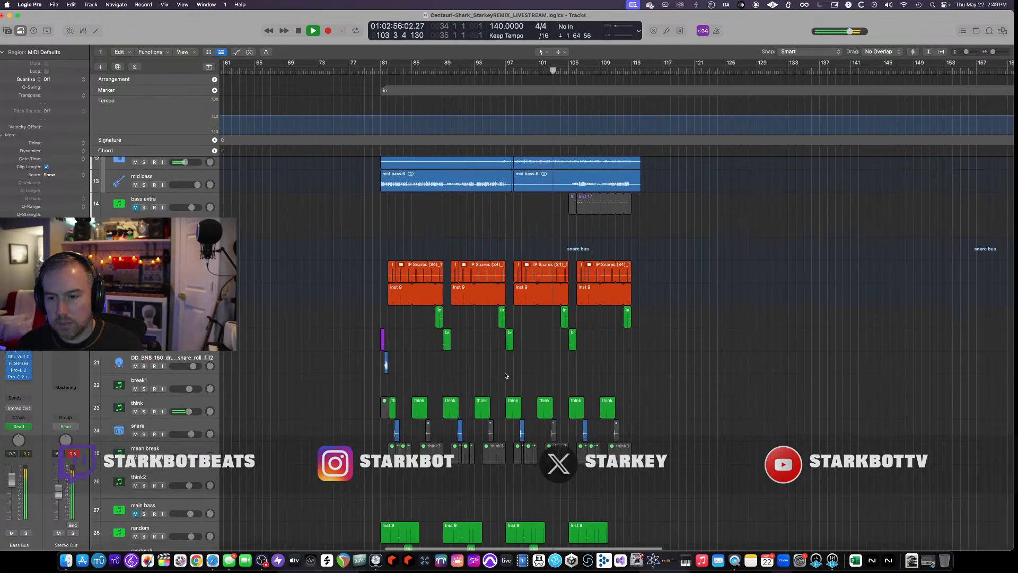
scroll(505, 375, "up", 8)
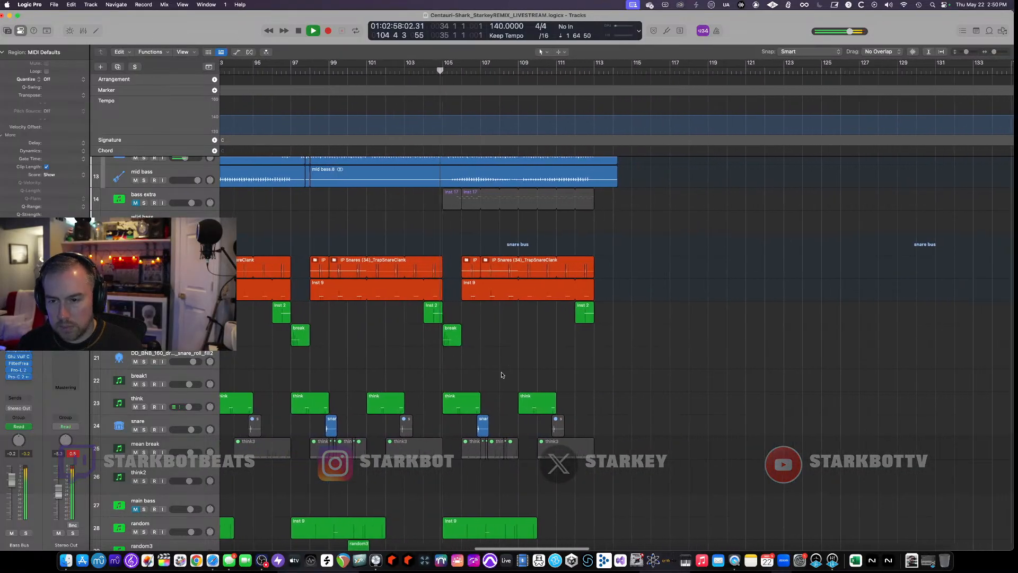
scroll(489, 371, "down", 8)
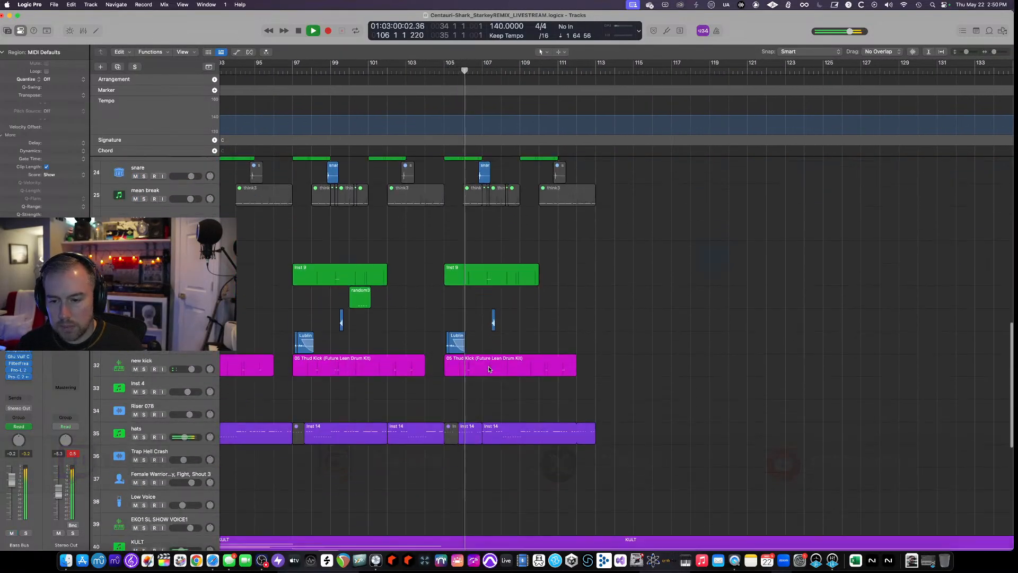
scroll(489, 370, "down", 7)
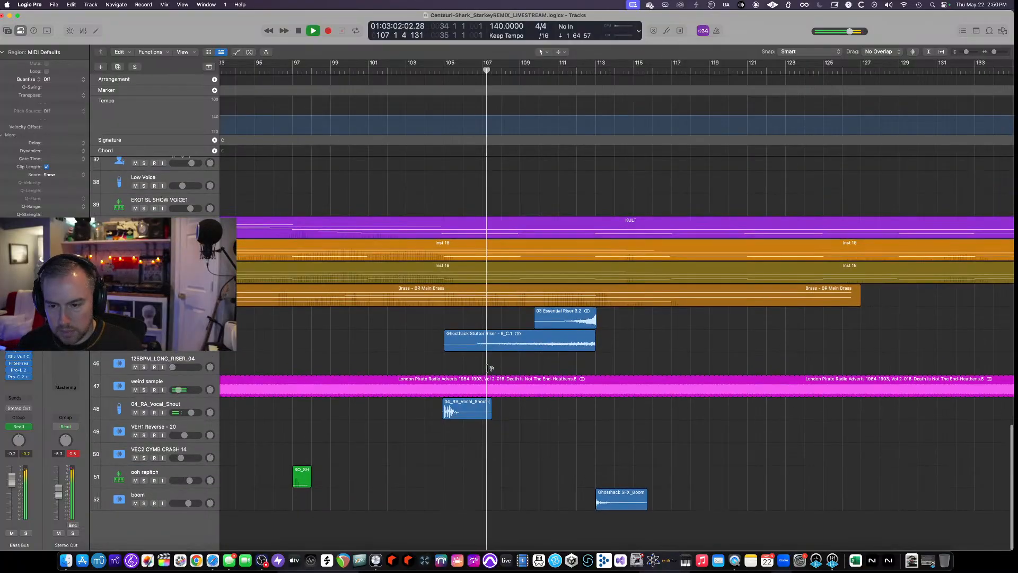
scroll(488, 368, "up", 9)
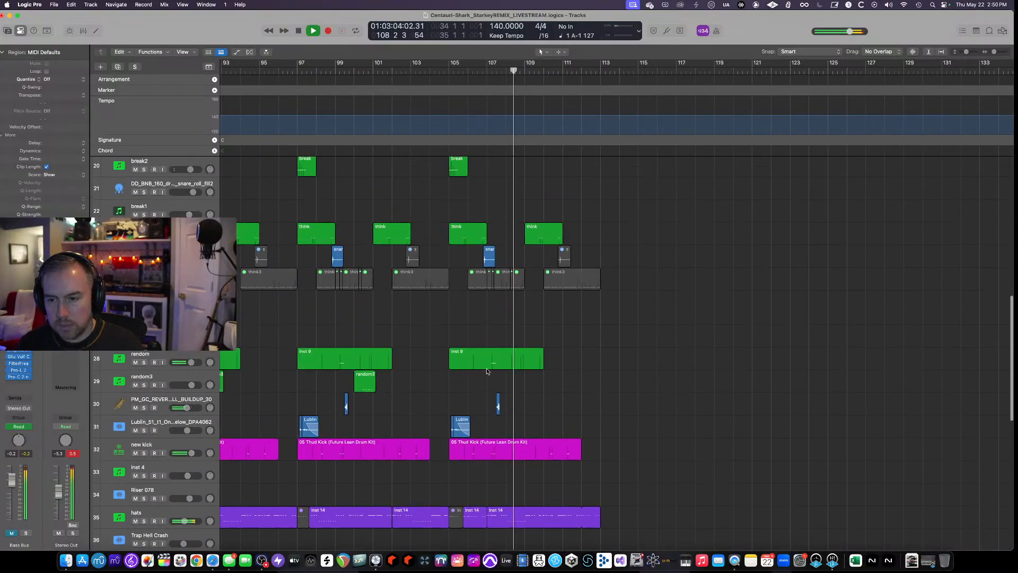
scroll(487, 371, "down", 3)
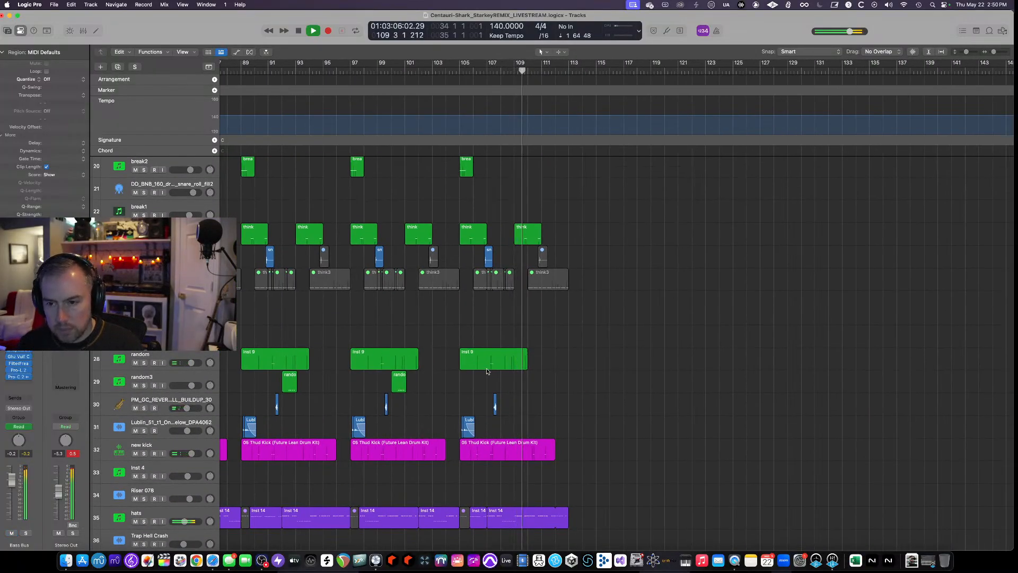
scroll(487, 371, "down", 1)
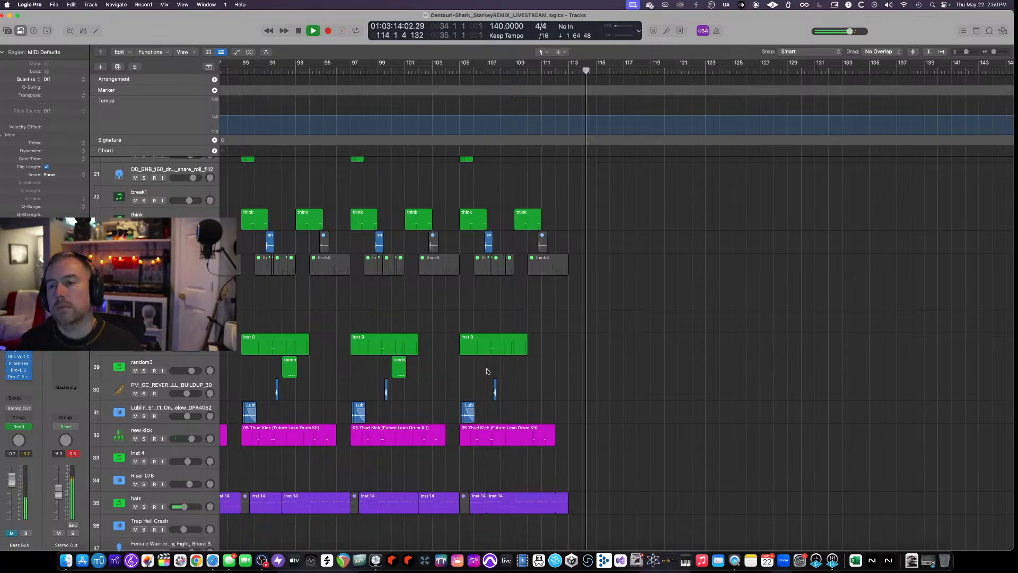
During playback, show the track automation, select the weird sample track, view its Pro-Q 3 filter and close the plug-in window.
scroll(486, 371, "down", 20)
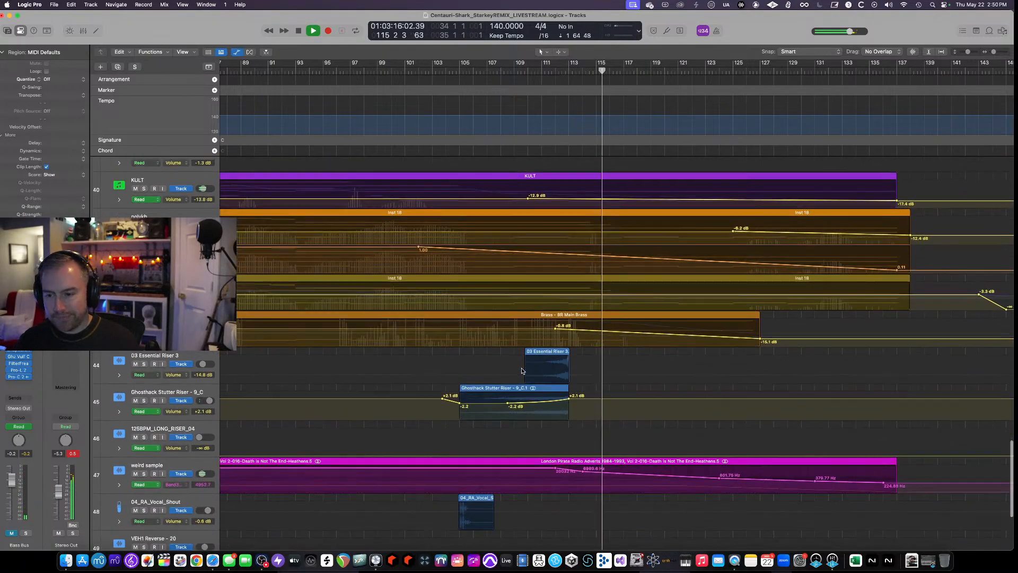
scroll(522, 371, "down", 3)
scroll(522, 371, "left", 1)
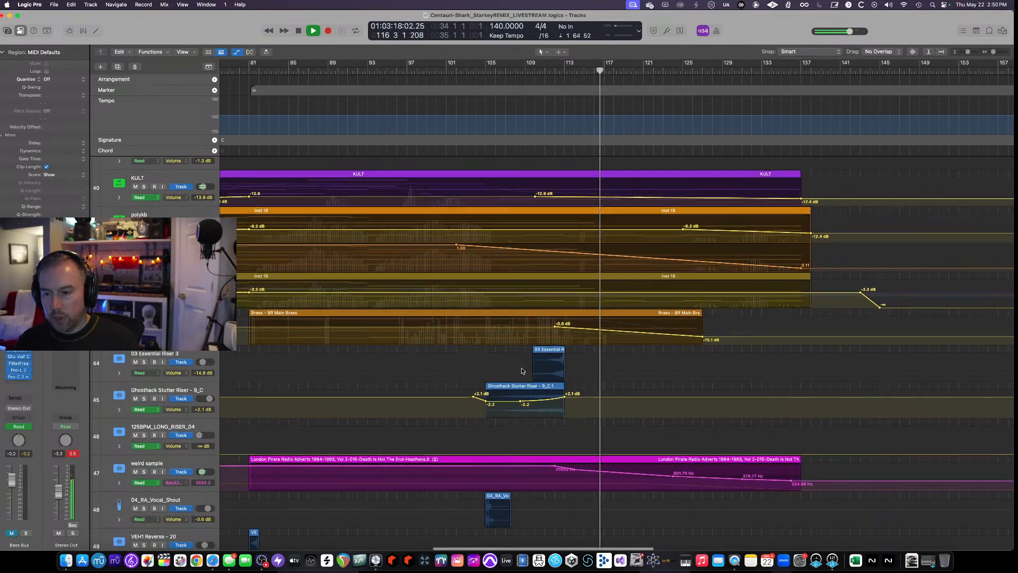
scroll(517, 380, "down", 3)
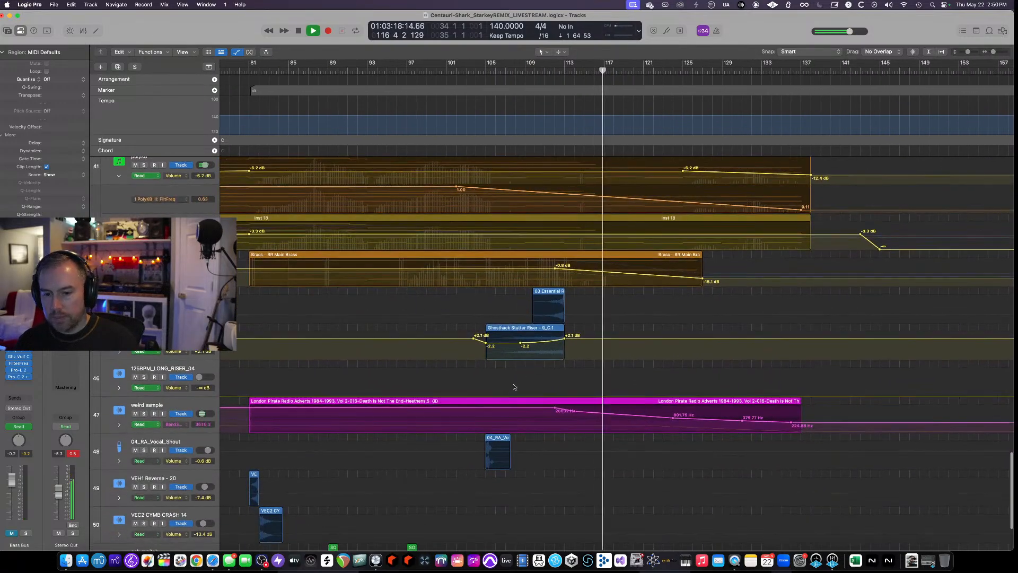
left_click(147, 409)
left_click(19, 364)
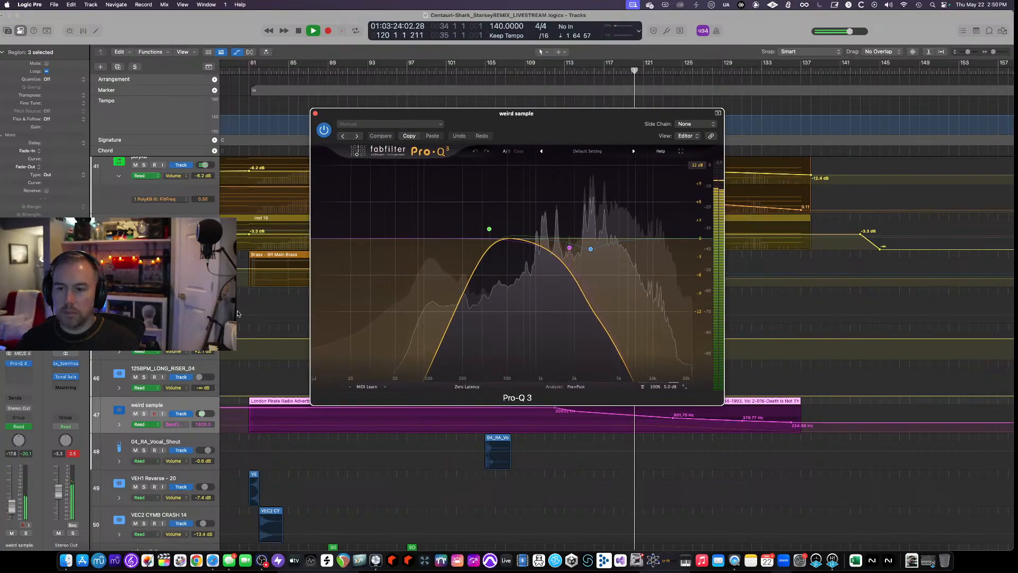
left_click(315, 113)
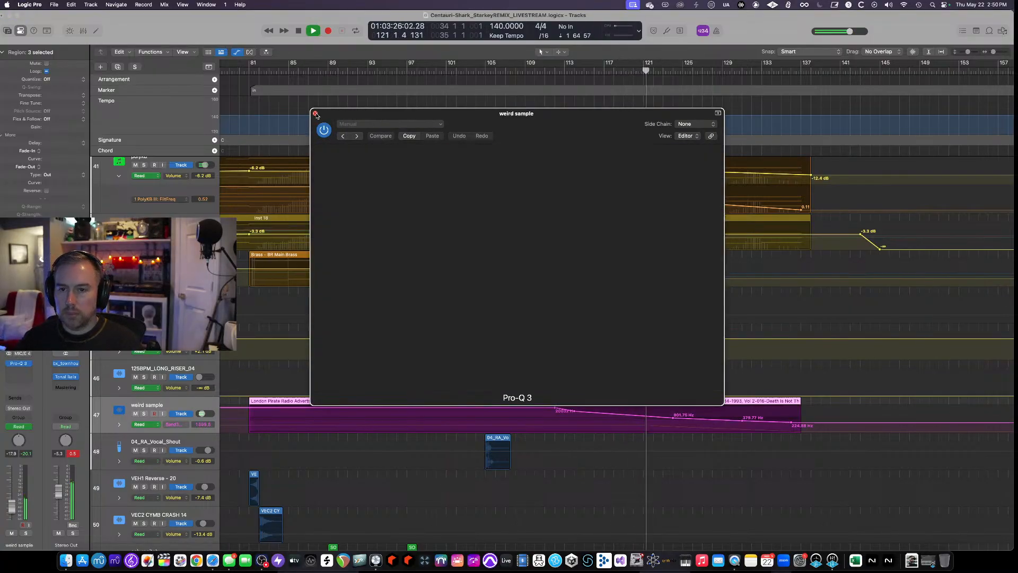
Examine the outro automation on the KULT, polykb, cs80 and brass tracks during playback, toggling its display, and stop playback past bar 143.
scroll(504, 202, "up", 5)
scroll(505, 202, "left", 2)
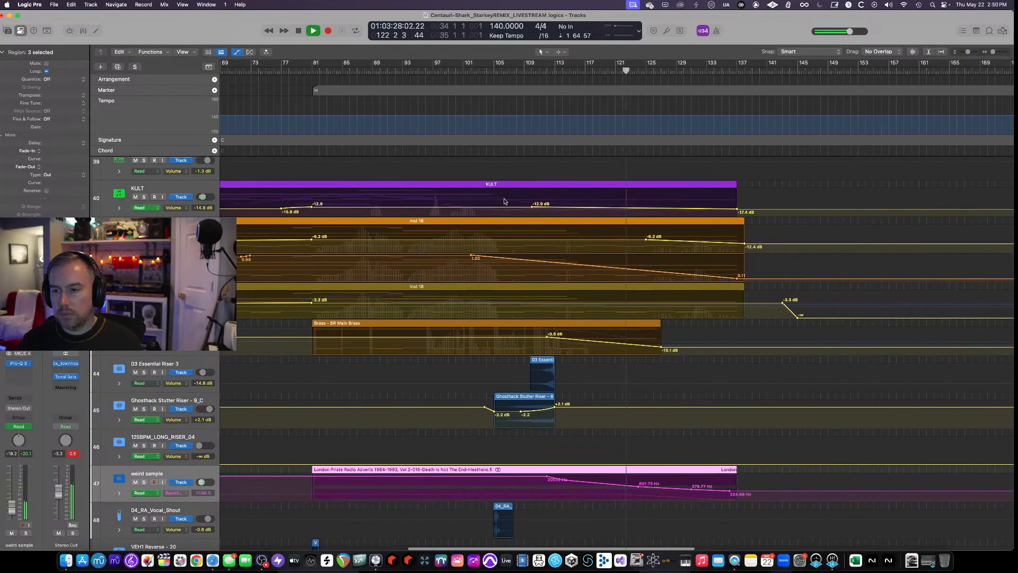
key("a")
scroll(504, 202, "up", 4)
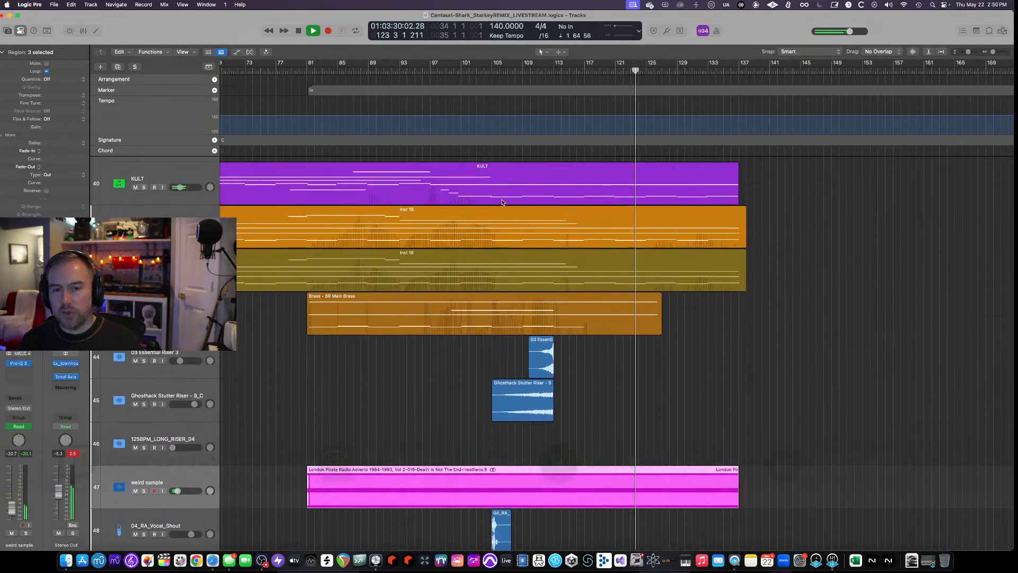
key("a")
scroll(503, 202, "right", 5)
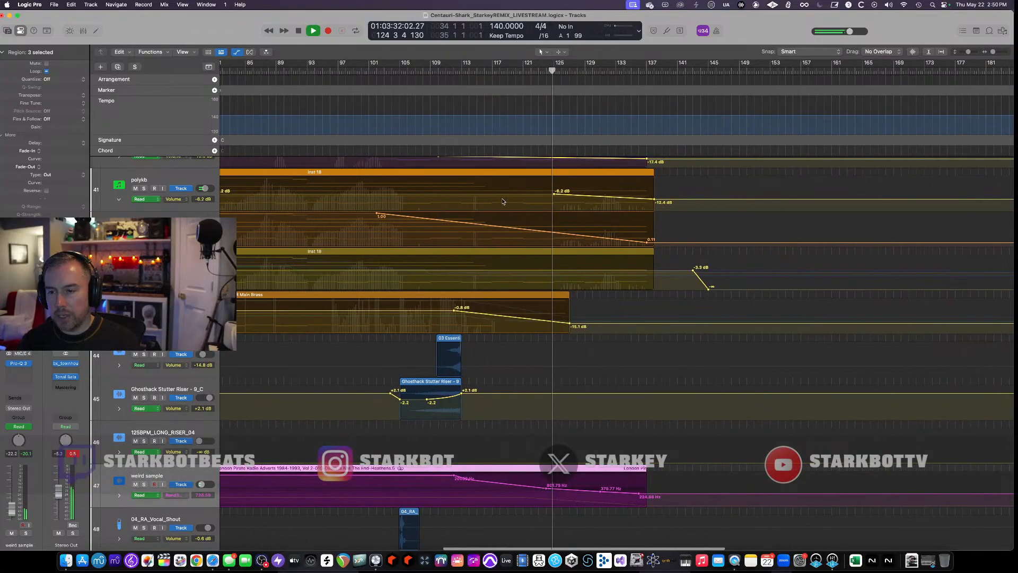
scroll(503, 201, "down", 3)
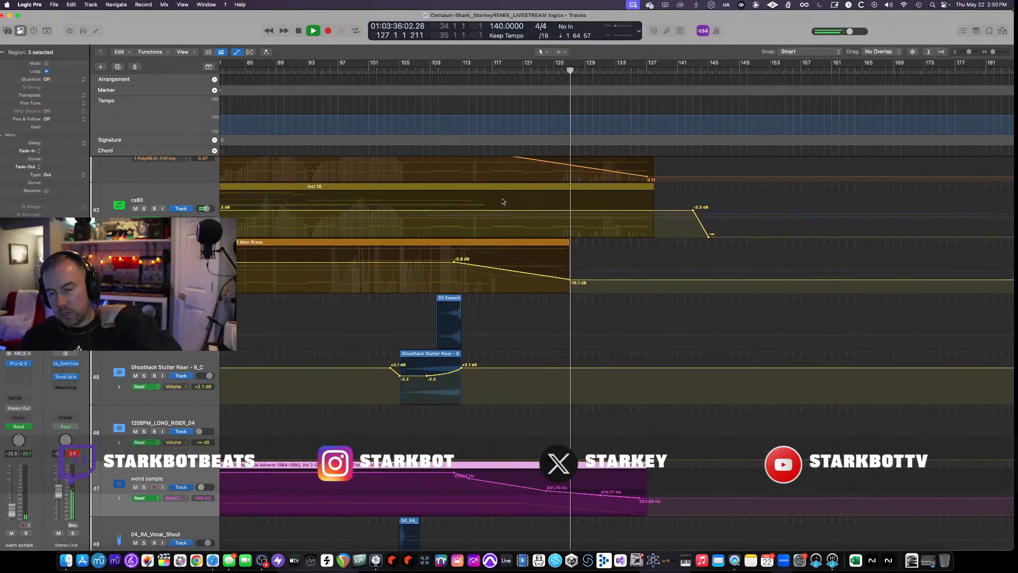
scroll(503, 202, "right", 3)
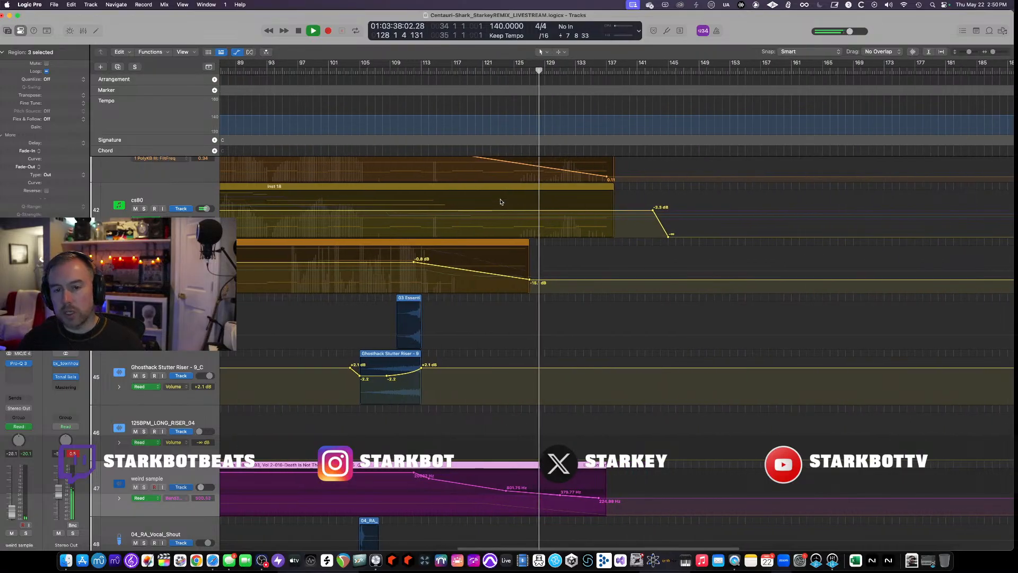
scroll(501, 201, "up", 3)
scroll(498, 201, "right", 4)
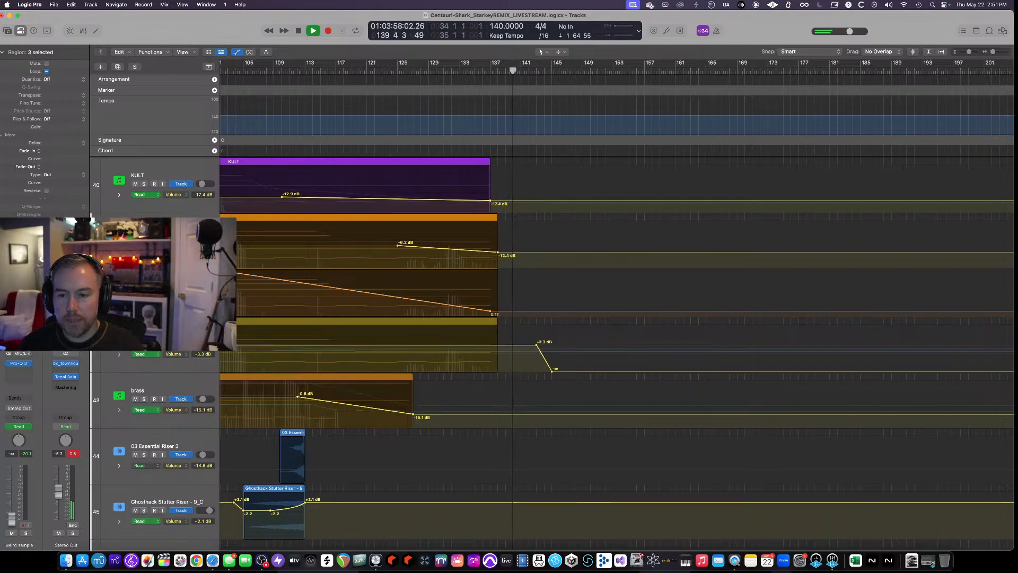
scroll(872, 281, "down", 5)
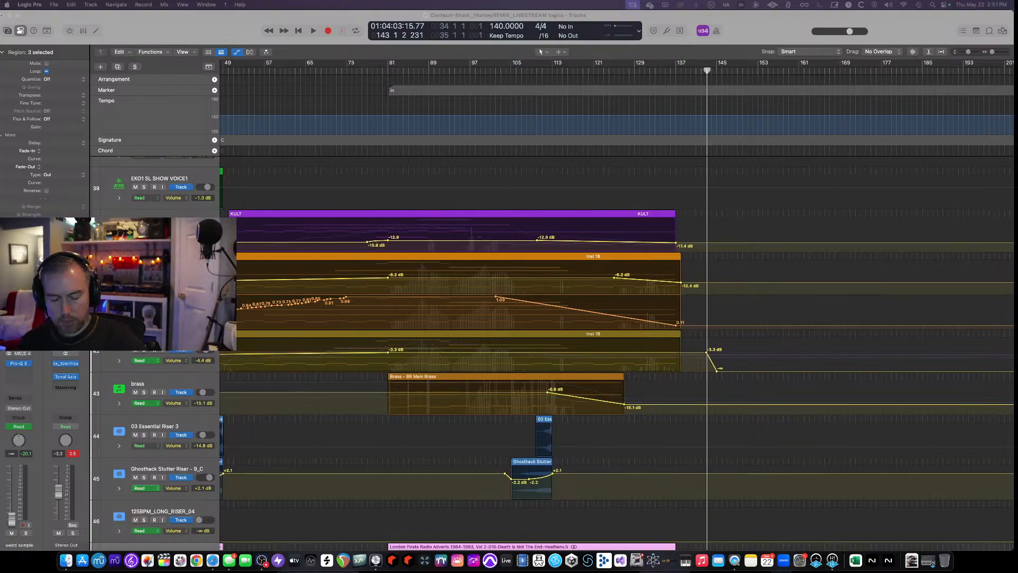
key("super+Left")
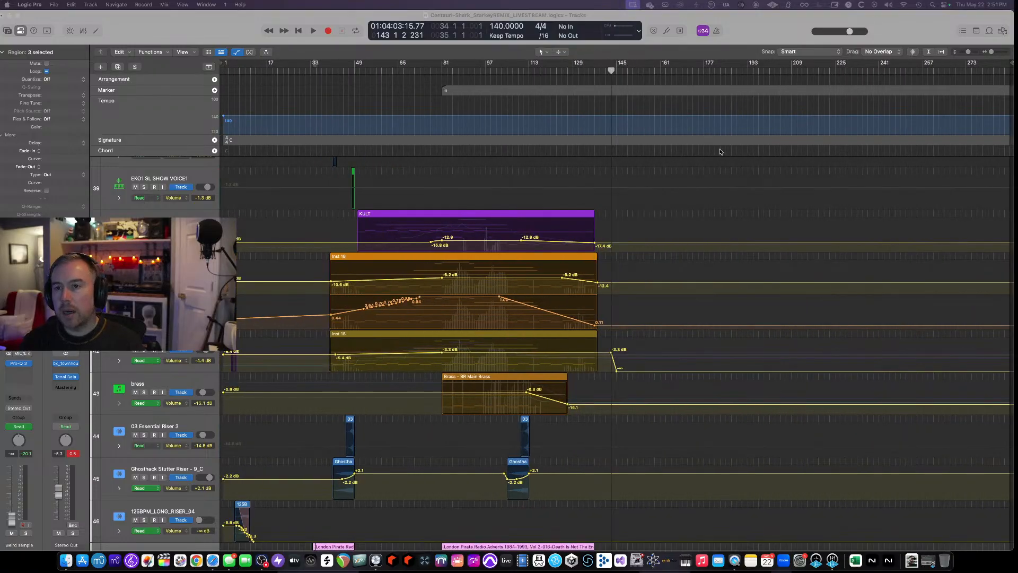
Switch to Safari, show the Androids Dungeon Radio Bandcamp page and open the Centauri - UAP release from the discography.
left_click(212, 561)
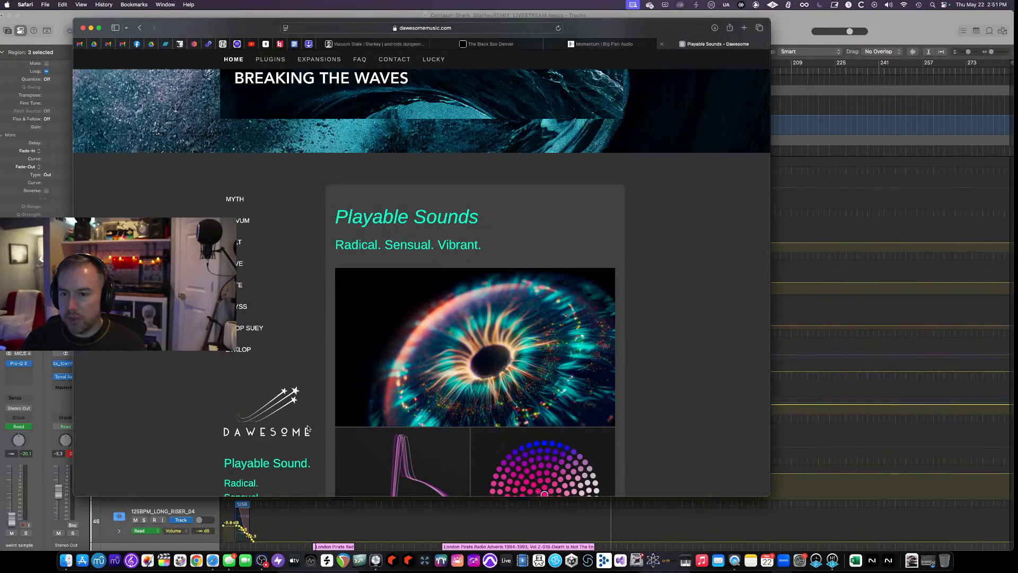
left_click(378, 44)
scroll(432, 165, "up", 5)
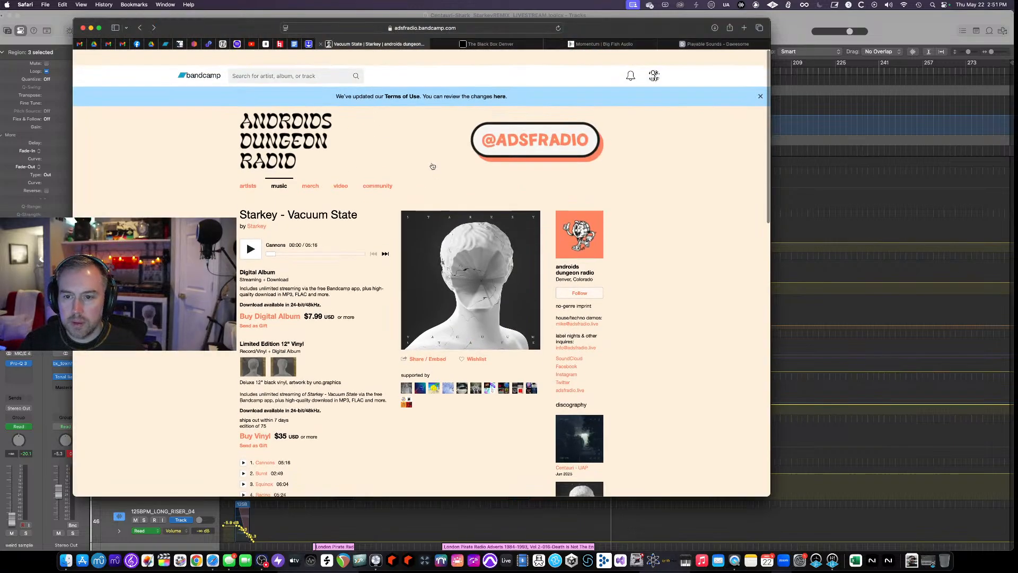
scroll(546, 323, "down", 4)
left_click(580, 336)
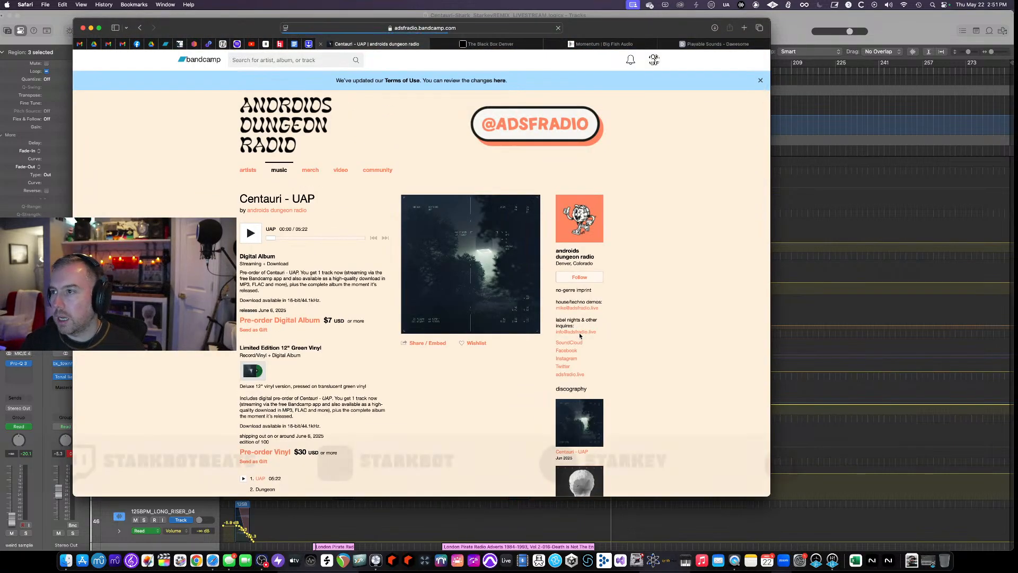
Review the Centauri - UAP release page, from the digital and vinyl pre-order options to the track list with the Starkey remix.
scroll(394, 395, "down", 3)
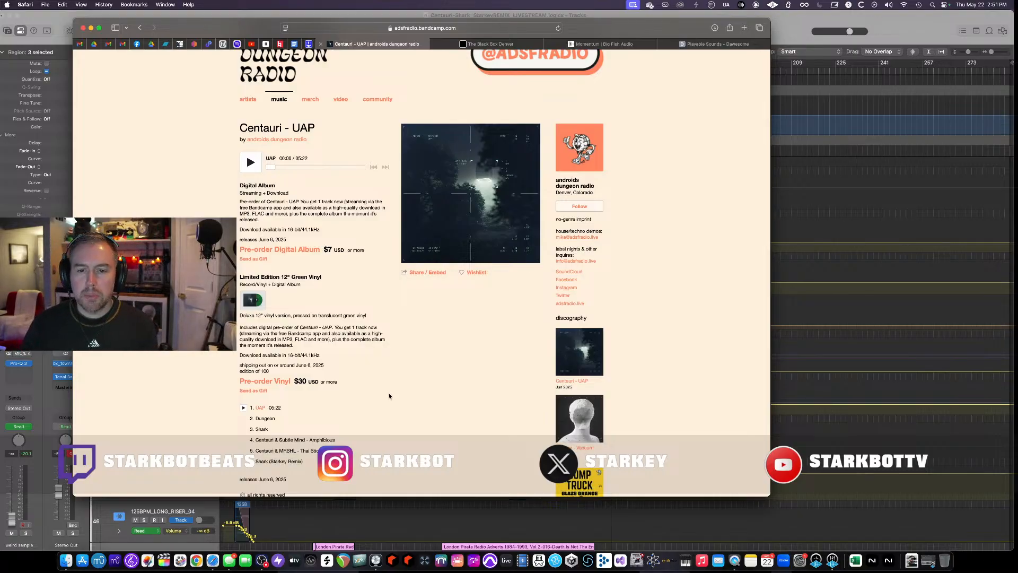
scroll(346, 378, "down", 2)
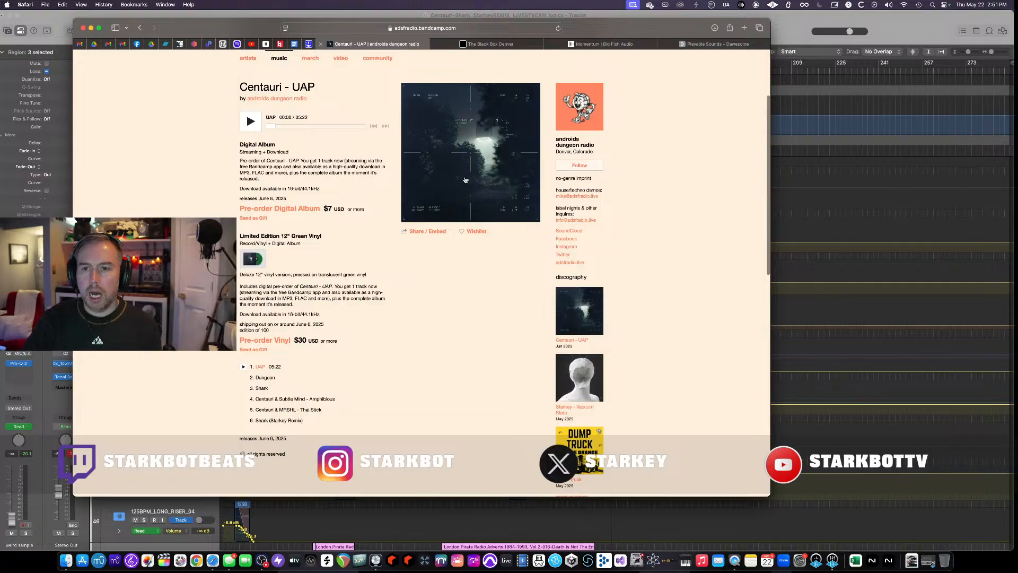
scroll(428, 181, "up", 3)
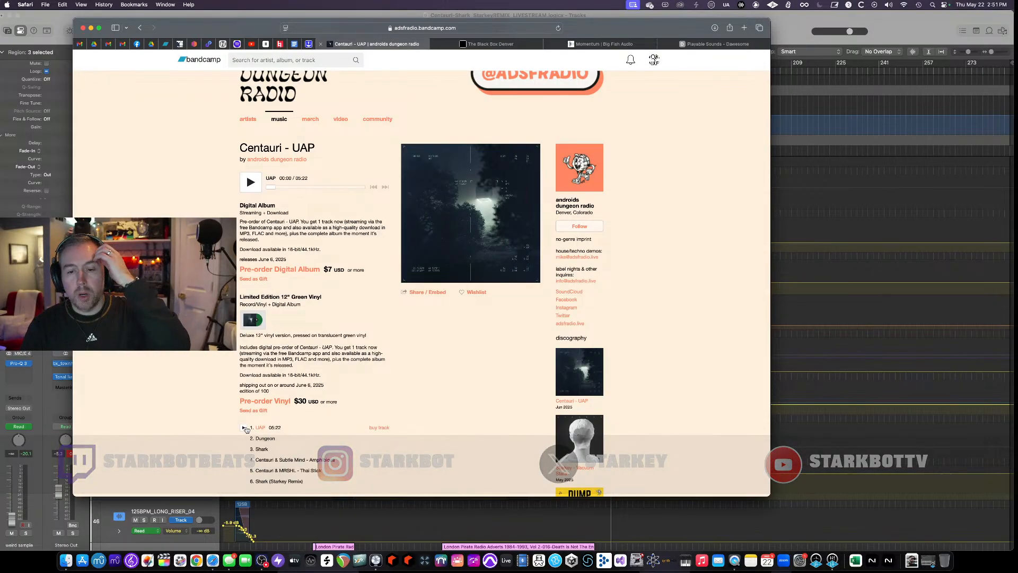
scroll(296, 434, "down", 2)
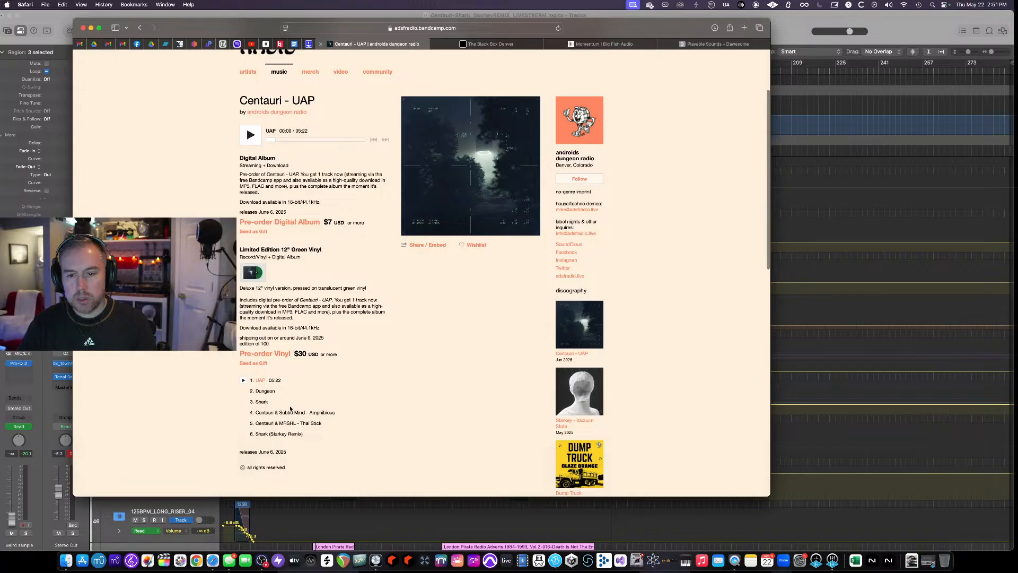
scroll(295, 420, "down", 1)
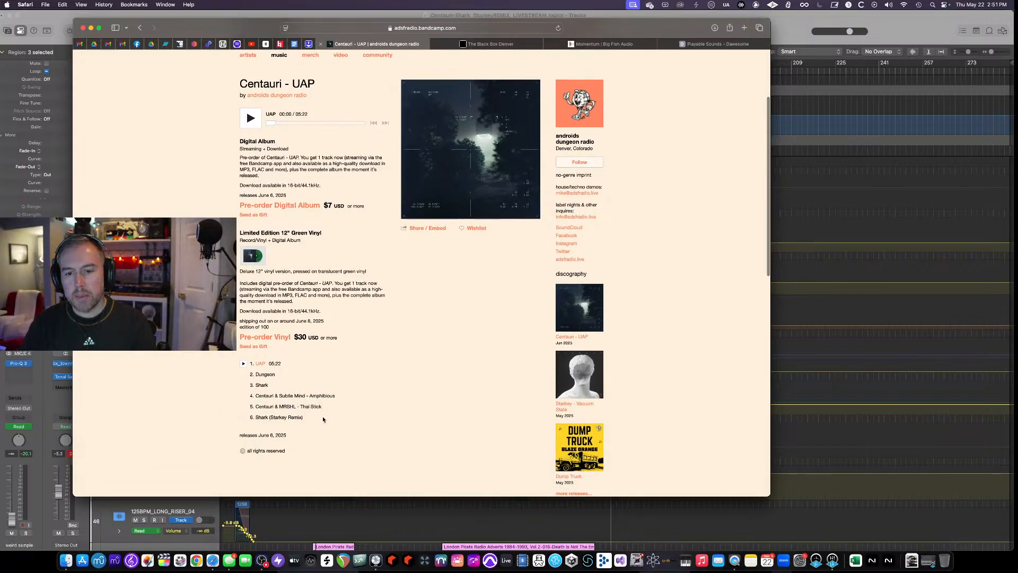
scroll(322, 419, "up", 5)
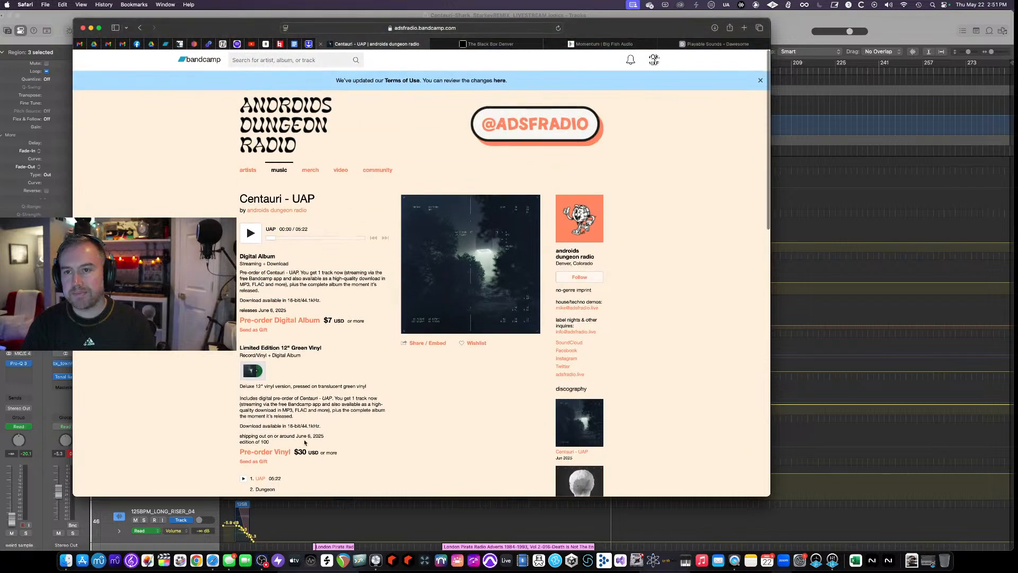
View the June 13 Androids Dungeon Radio event on The Black Box Denver page and return to Logic Pro.
left_click(490, 45)
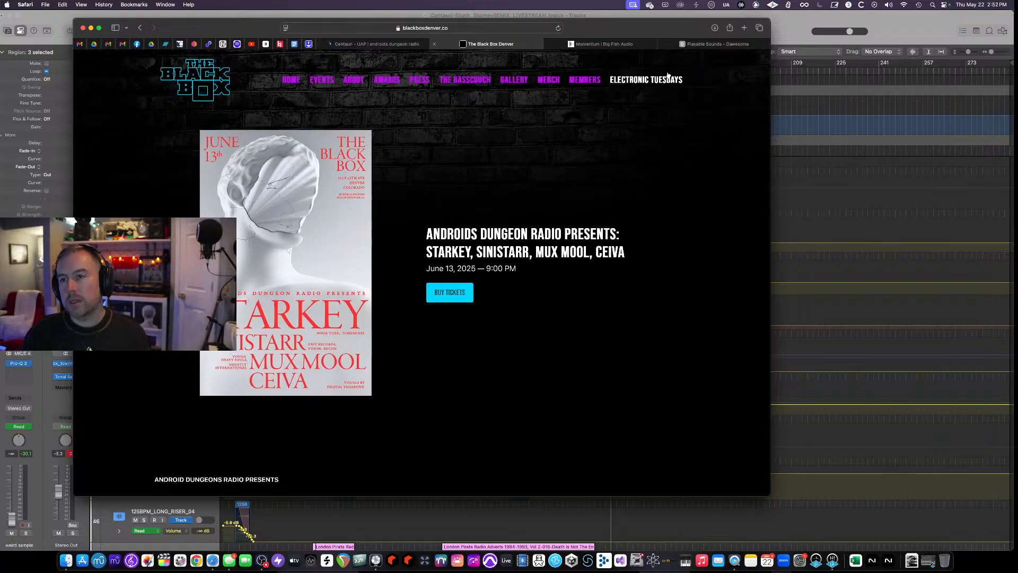
left_click_drag(604, 23, 604, 55)
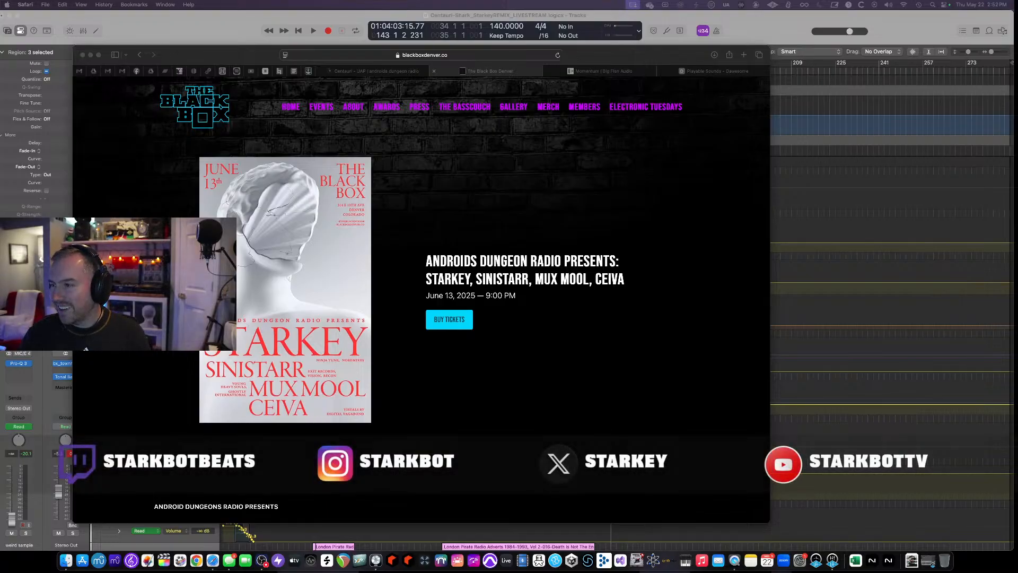
left_click(768, 31)
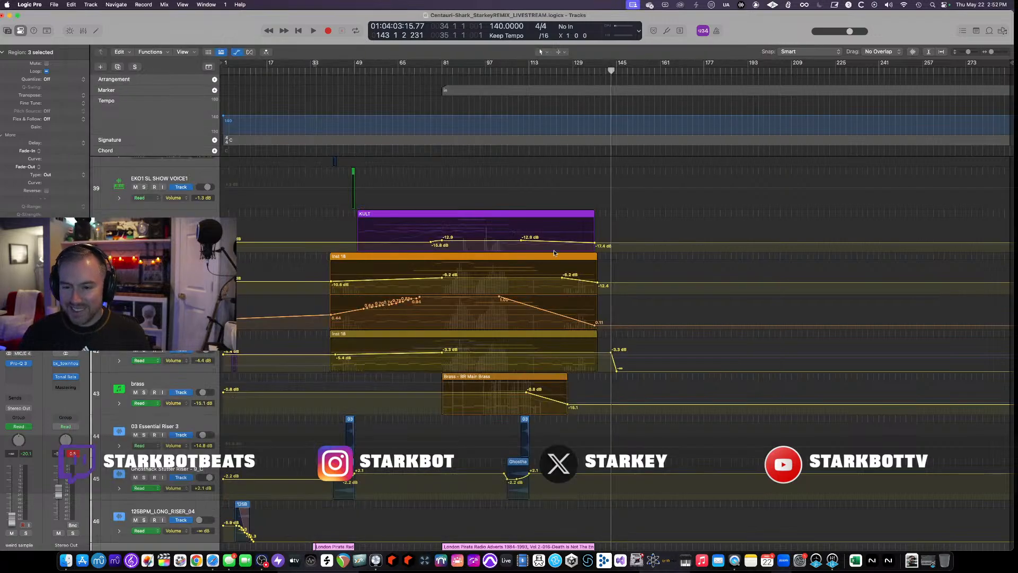
Play the end of the second drop from about bar 102, focusing on the risers and the vocal shout.
scroll(526, 267, "down", 10)
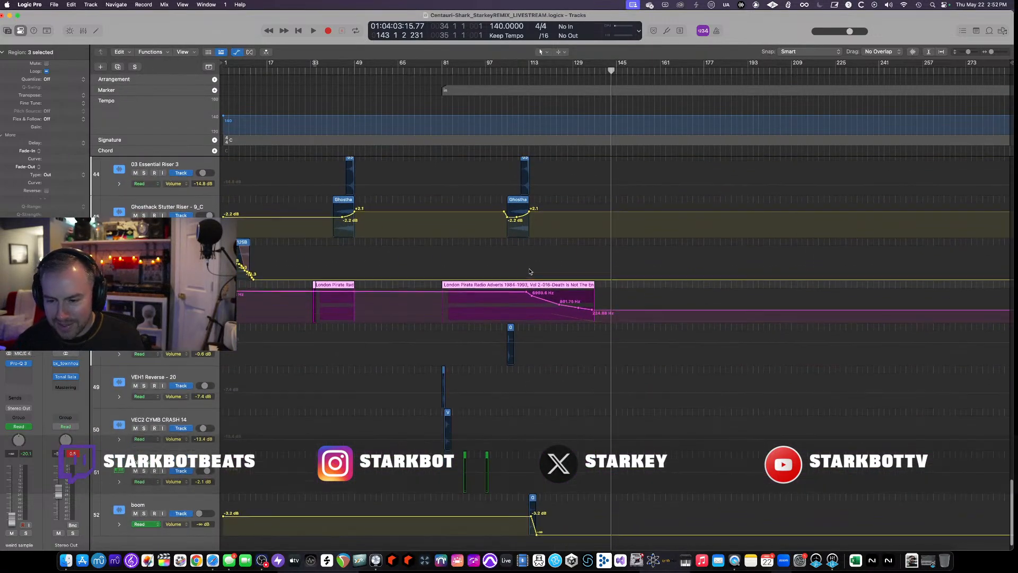
left_click(510, 70)
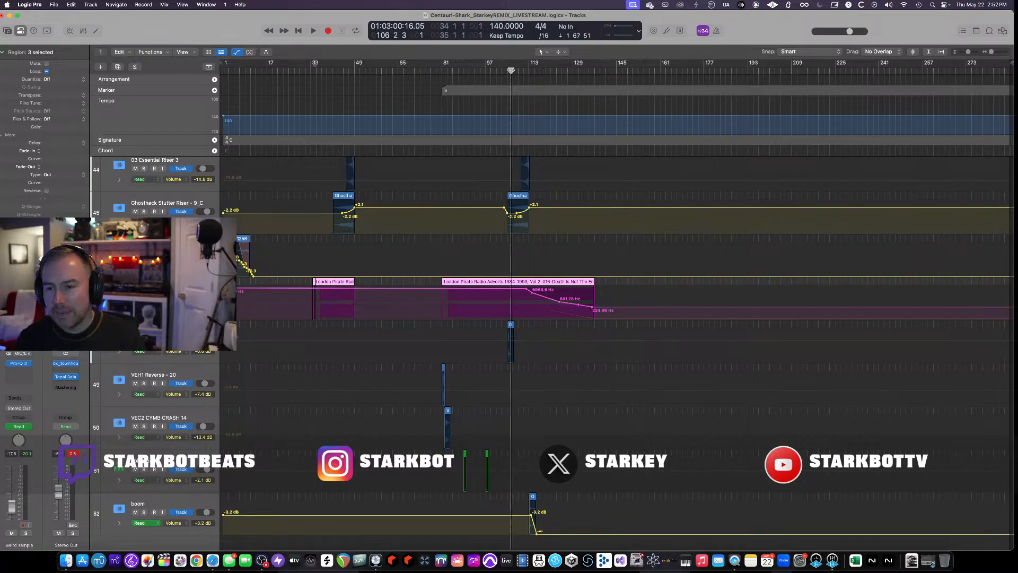
key("space")
left_click(503, 71)
scroll(522, 282, "up", 5)
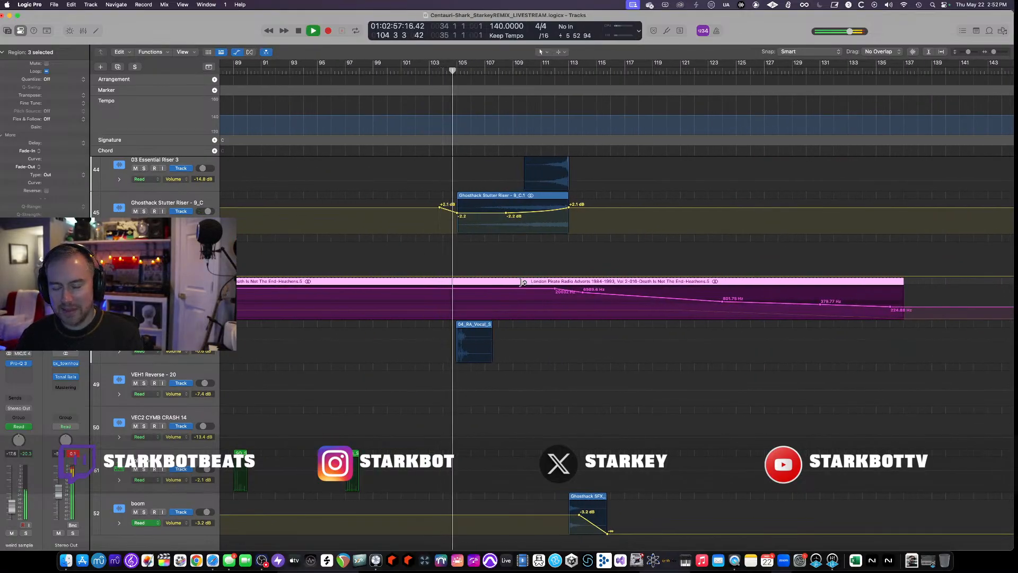
Hide the track automation, view the KULT, polykb, cs80 and brass regions and stop playback near bar 106.
scroll(522, 282, "up", 8)
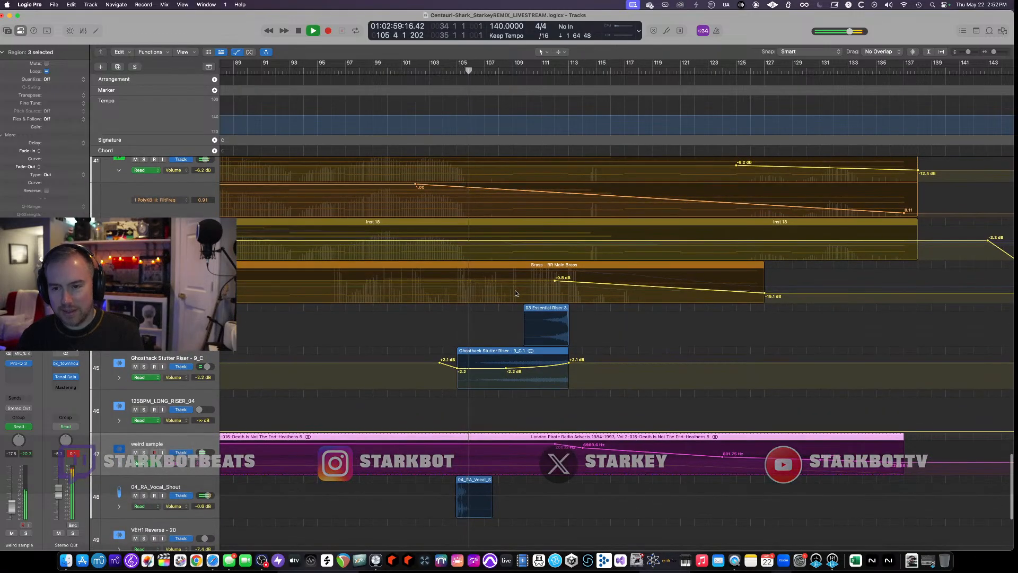
key("a")
scroll(516, 293, "down", 2)
key("space")
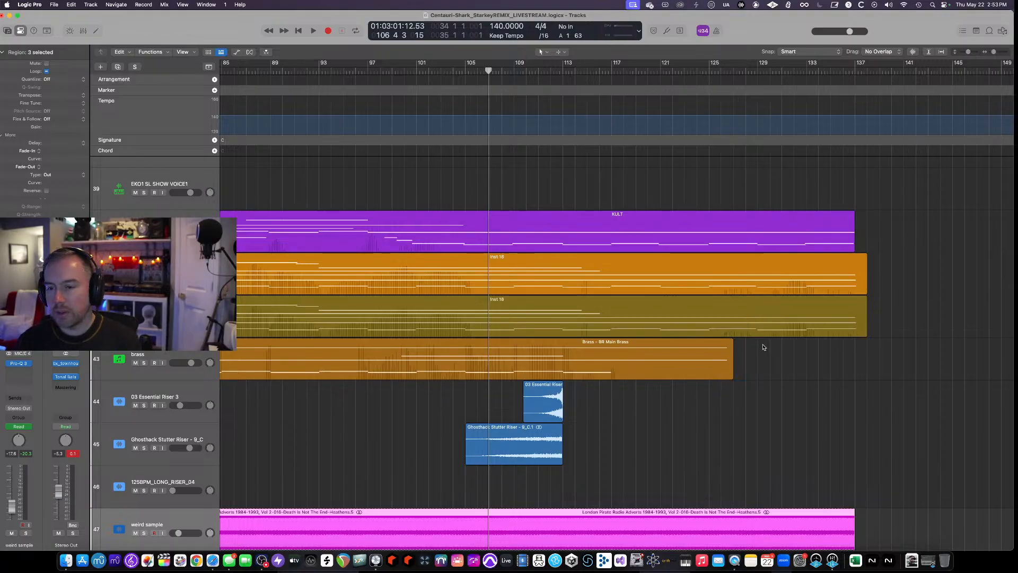
key("a")
key("a")
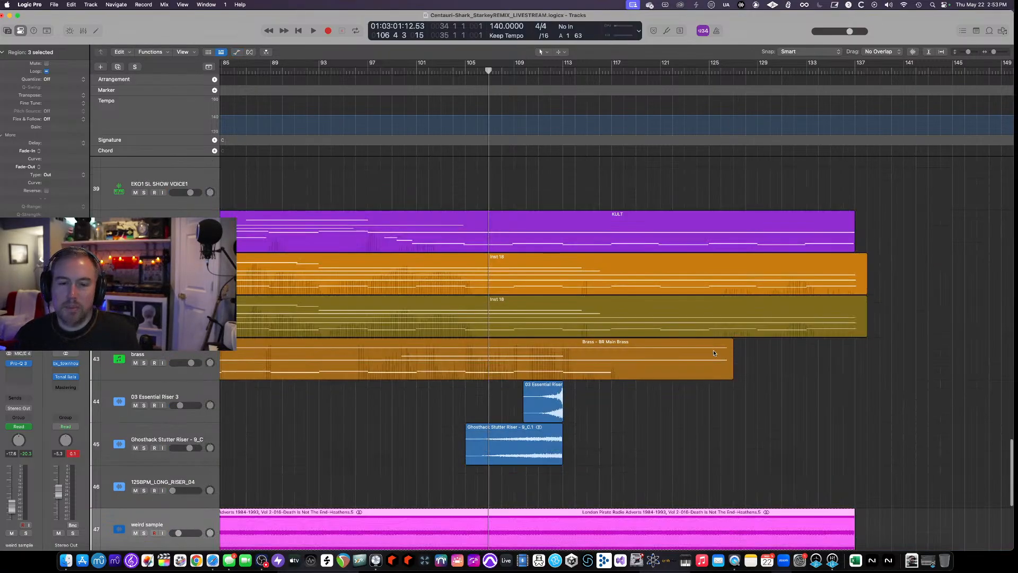